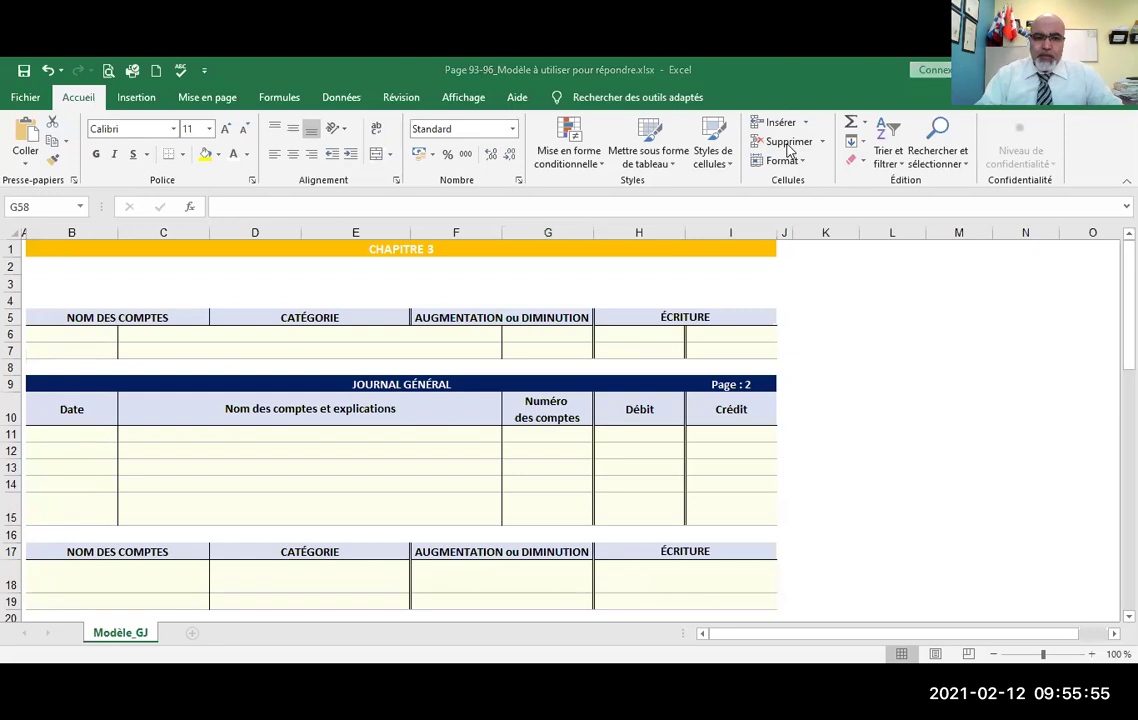
Step: Switch to the Comptabilité 1 e-book at page 84's 50 000 $ initial investment
key("alt+Tab")
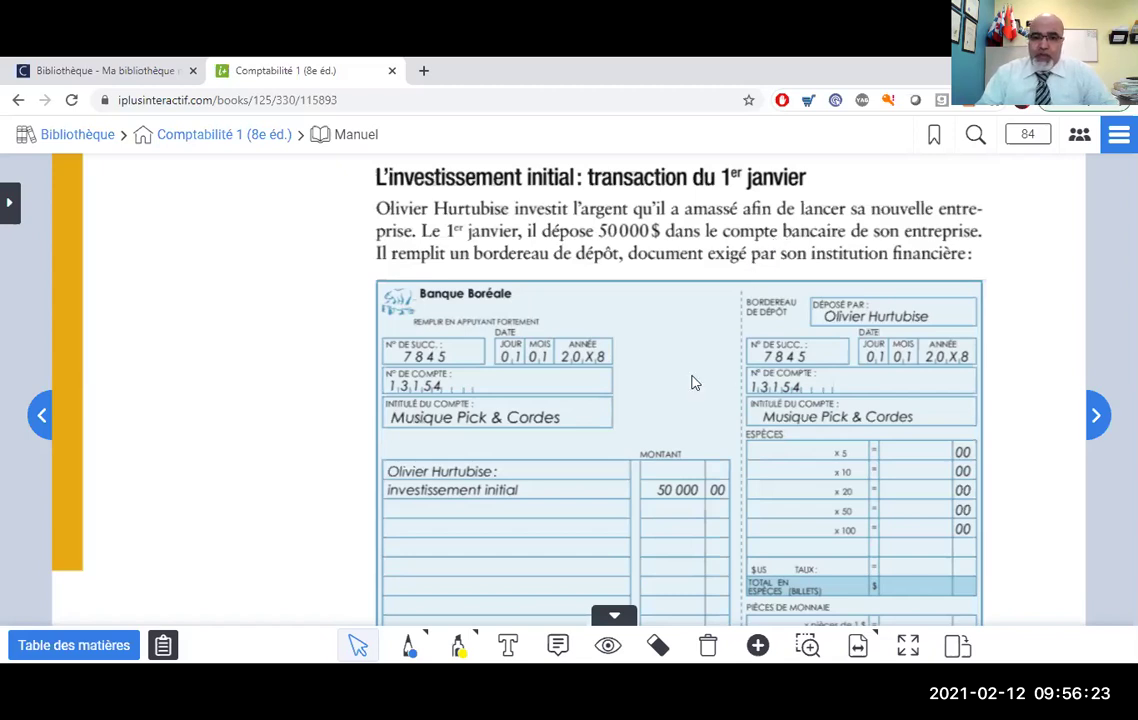
scroll(648, 270, "down", 1)
Step: Scroll past the Banque Boréale deposit slip to Tableau 3.3's 50 000,00 $ analysis
scroll(640, 268, "down", 3)
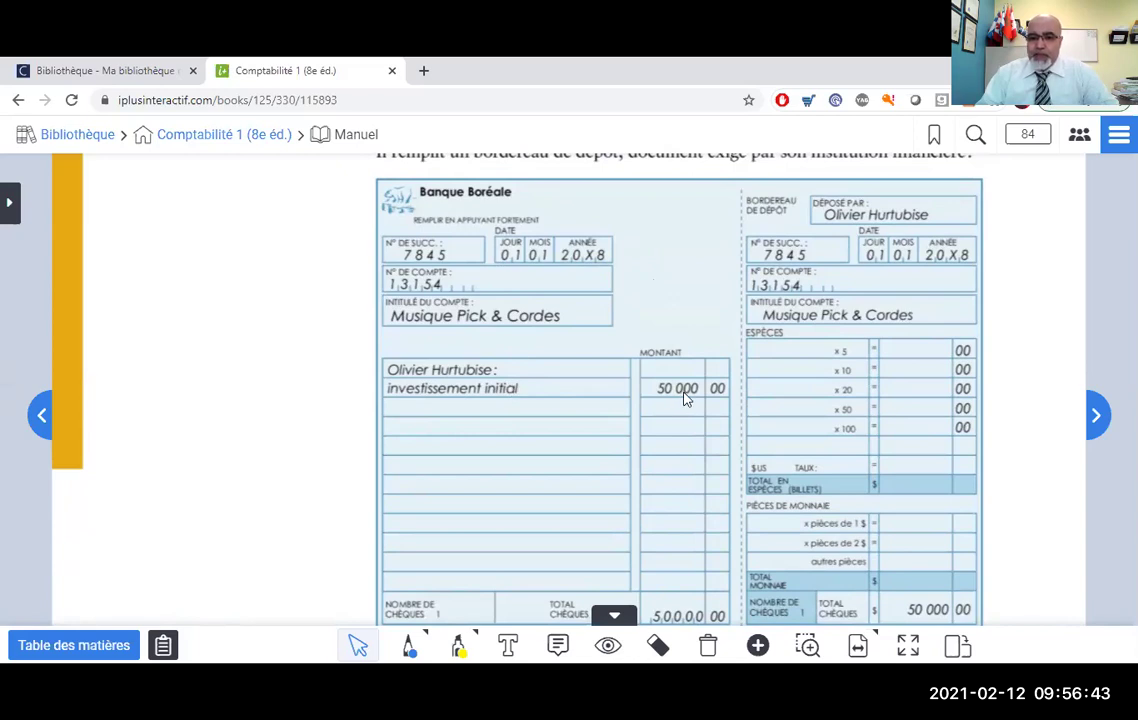
scroll(672, 461, "down", 2)
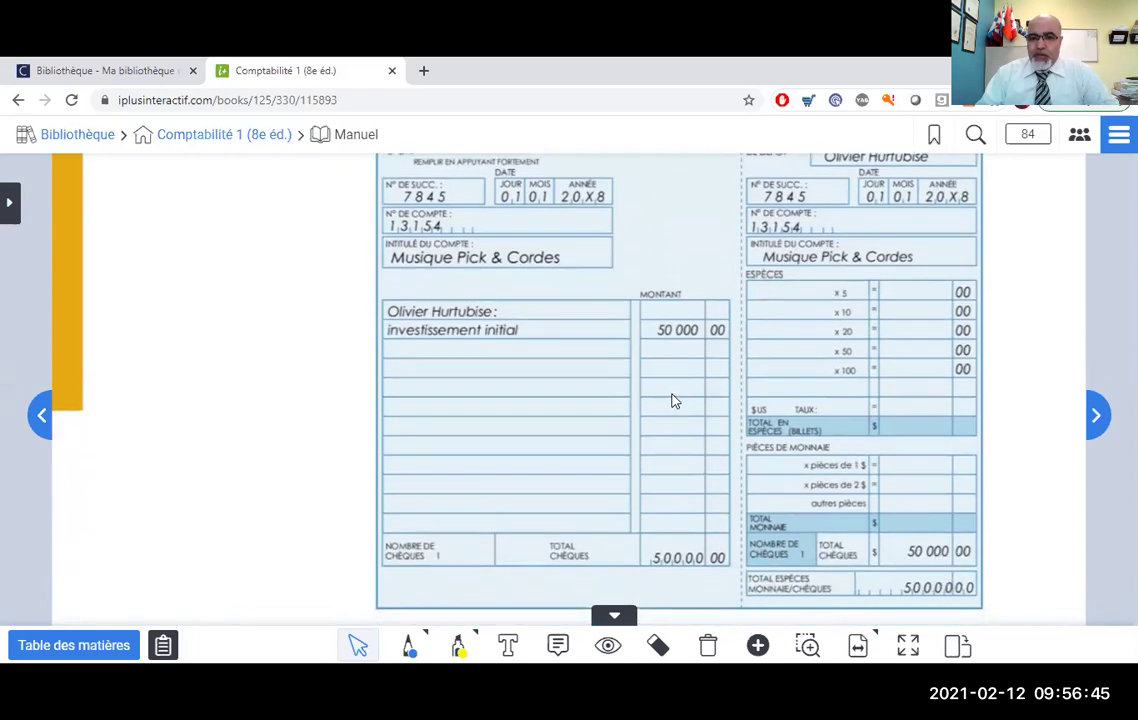
left_click_drag(672, 381, 716, 450)
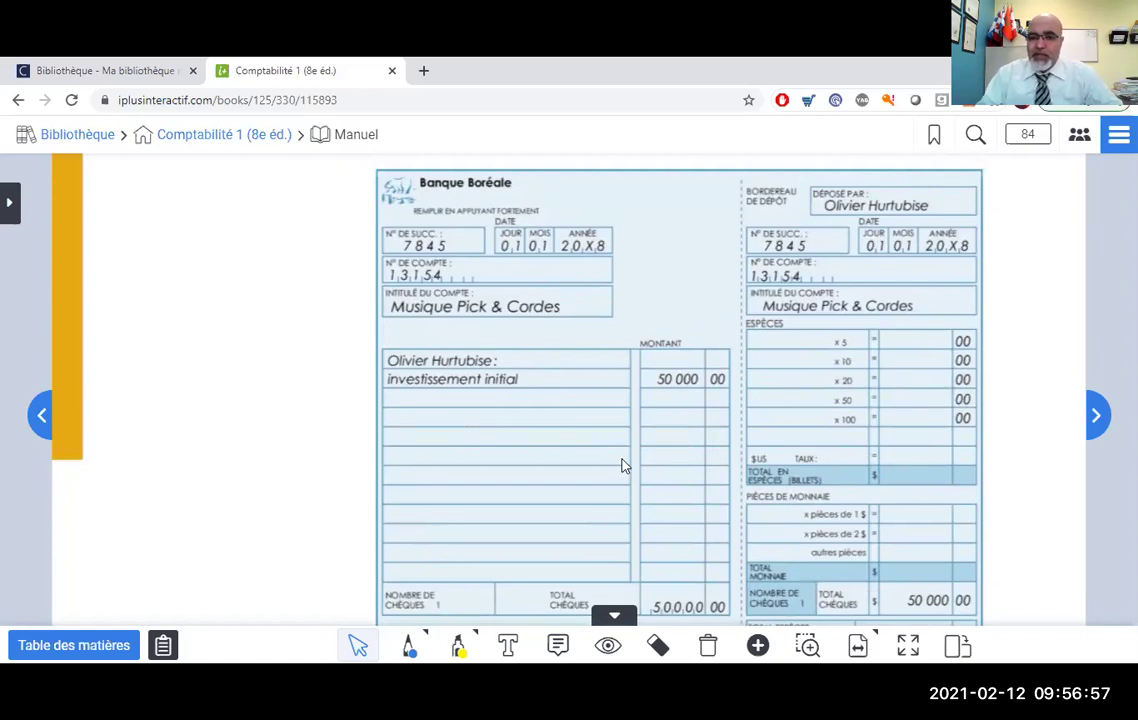
left_click_drag(530, 496, 511, 324)
left_click_drag(650, 506, 632, 256)
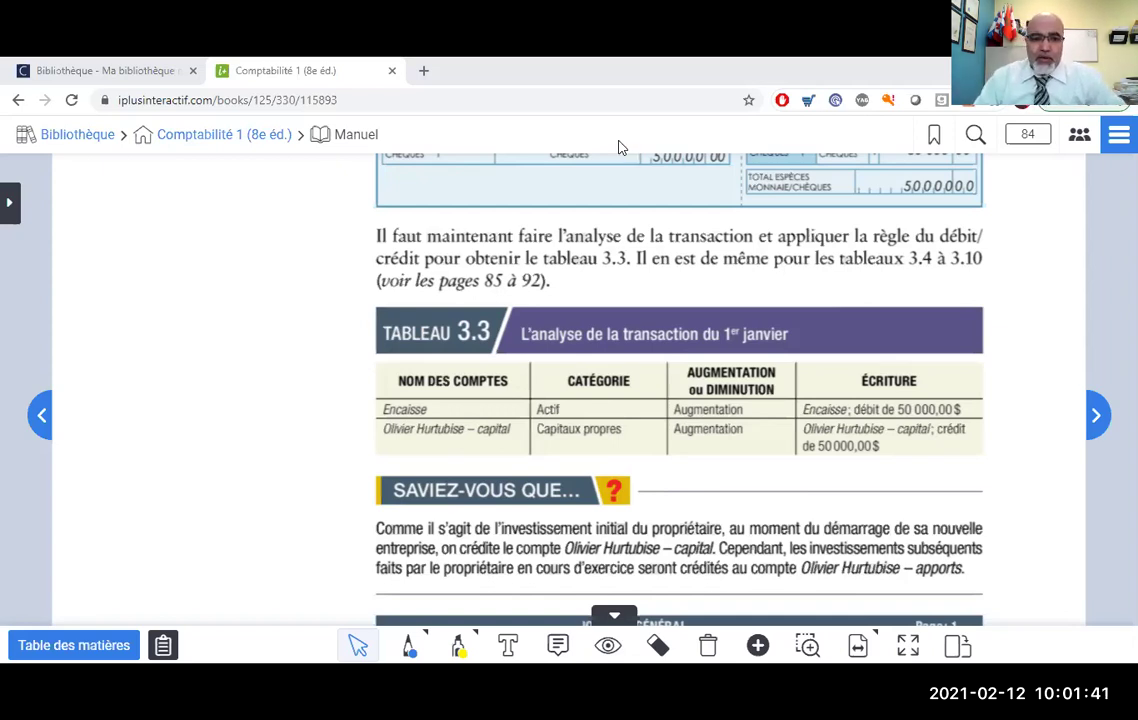
Step: Return to the Chapitre 3 template in Excel and select B6 under NOM DES COMPTES
key("alt+Tab")
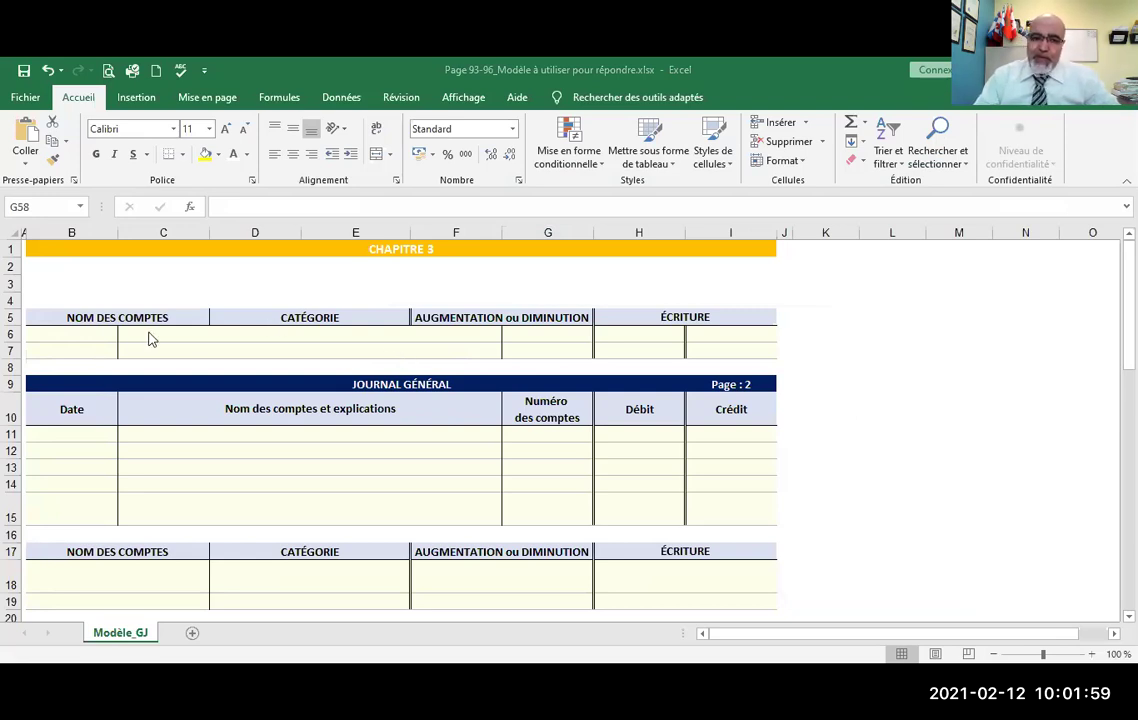
left_click(76, 337)
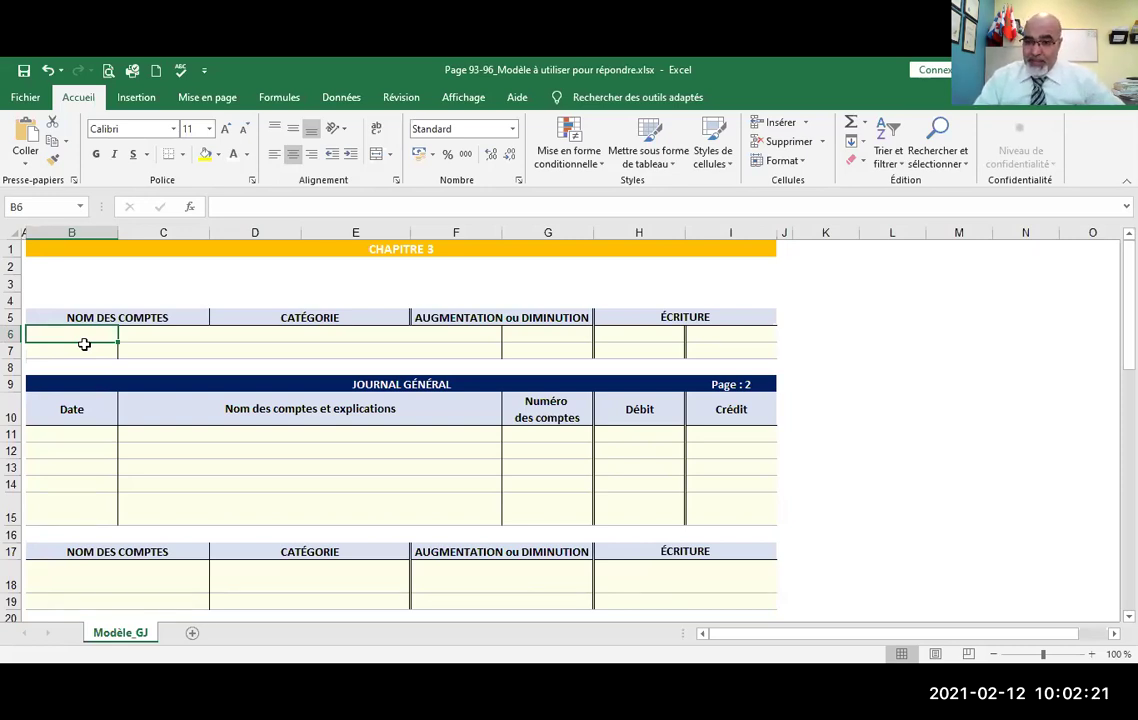
Step: Enter 20X8 in B11 and '01 janvier' in B12, replacing the earlier date attempts
left_click(67, 437)
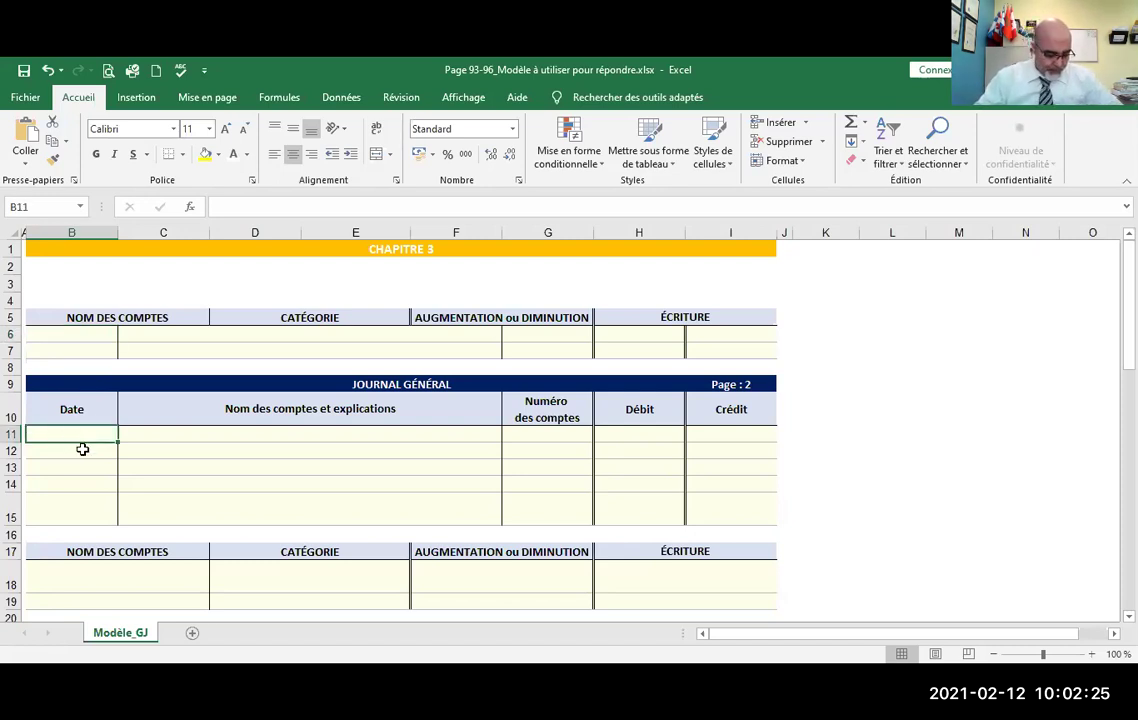
type("20")
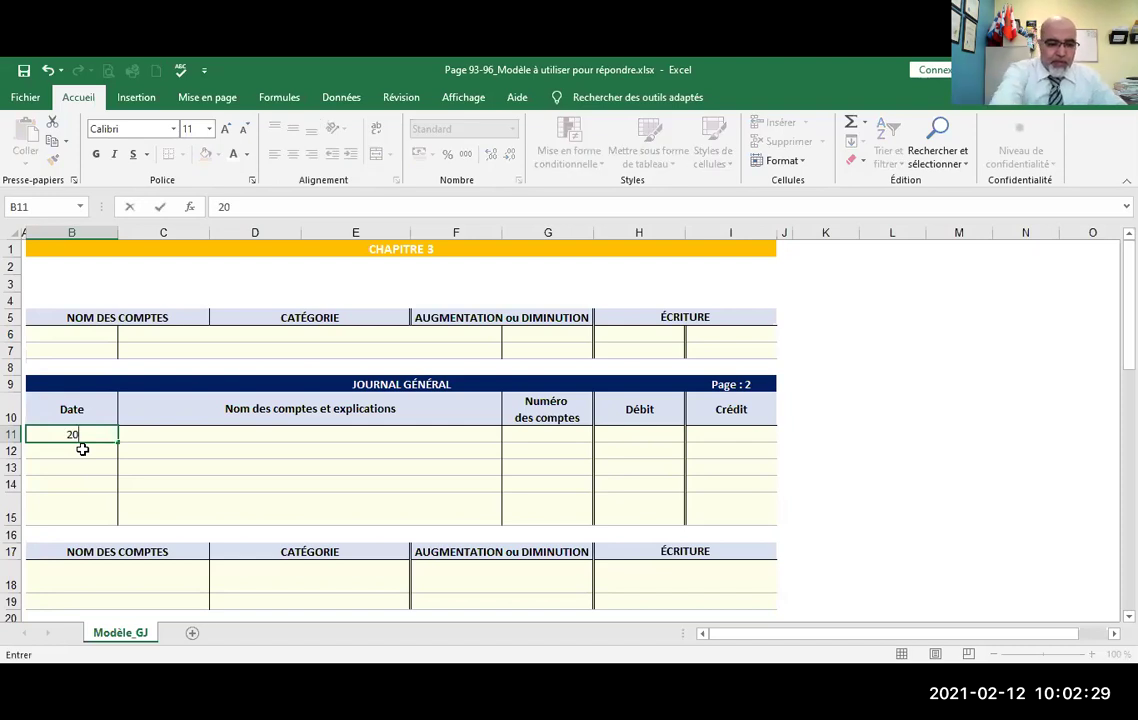
type("X8")
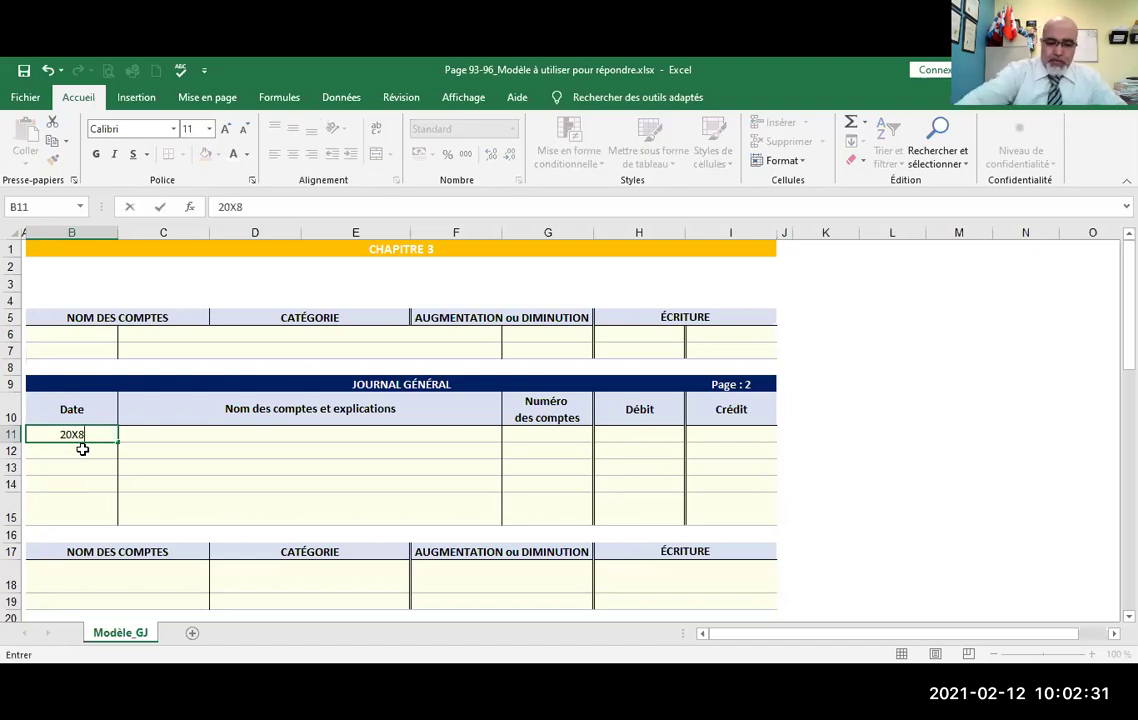
left_click(82, 450)
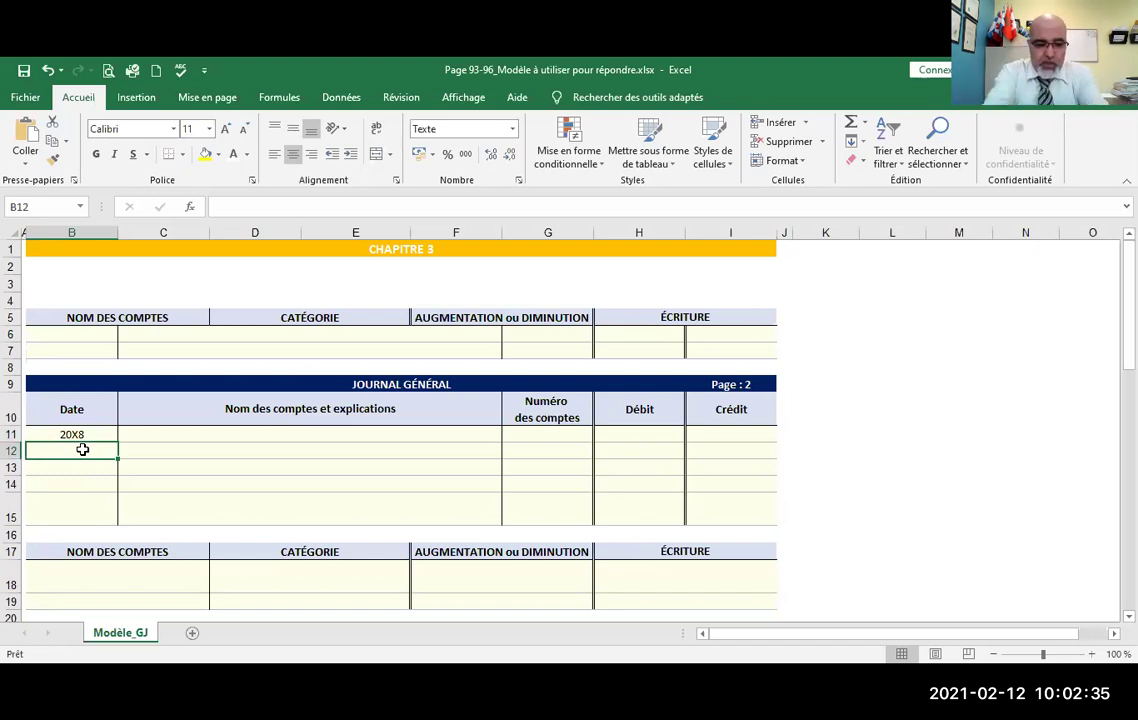
type("01-01")
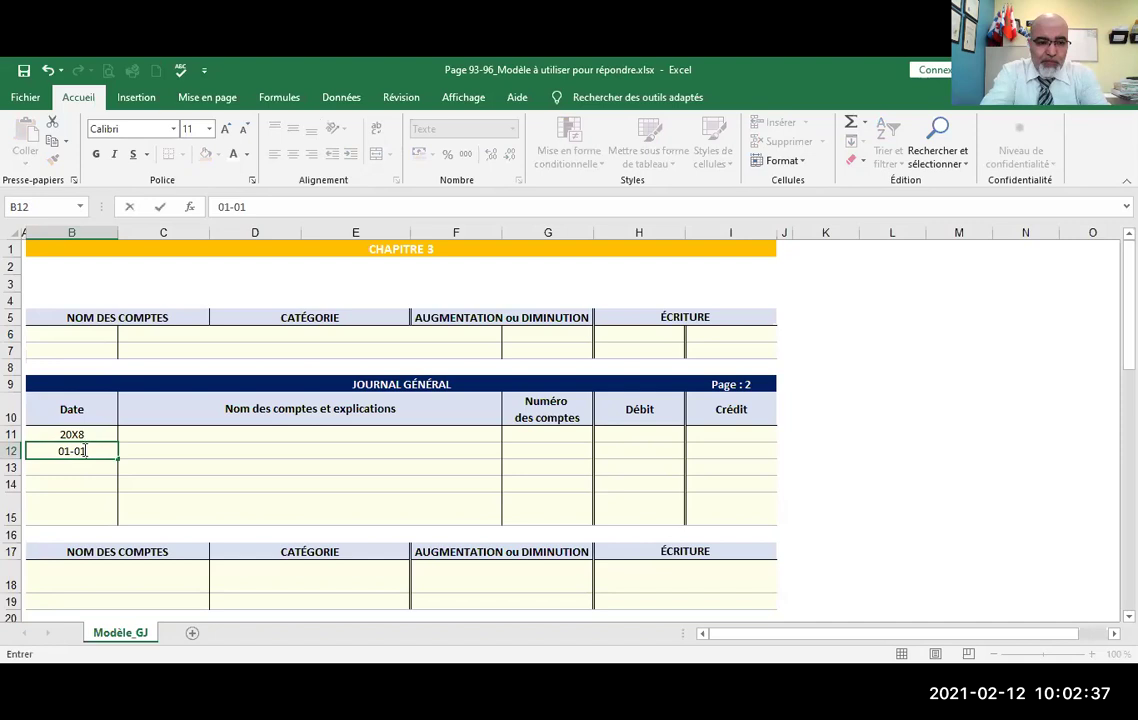
key("Tab")
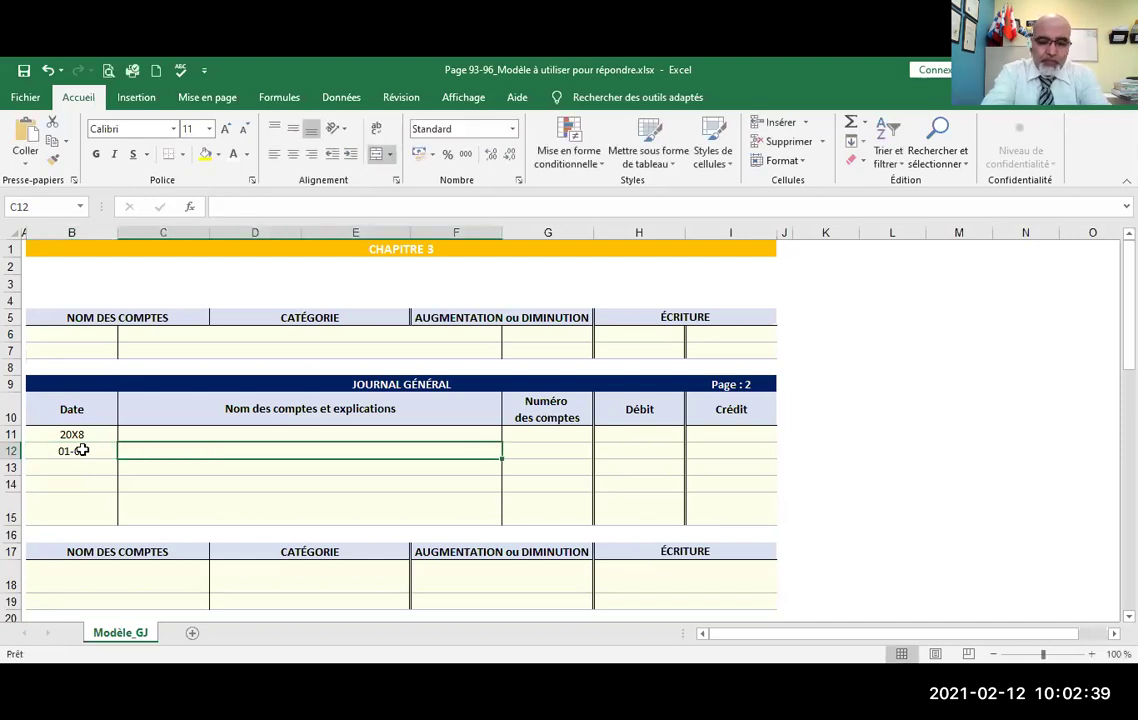
left_click(81, 451)
type("01 JANVIE")
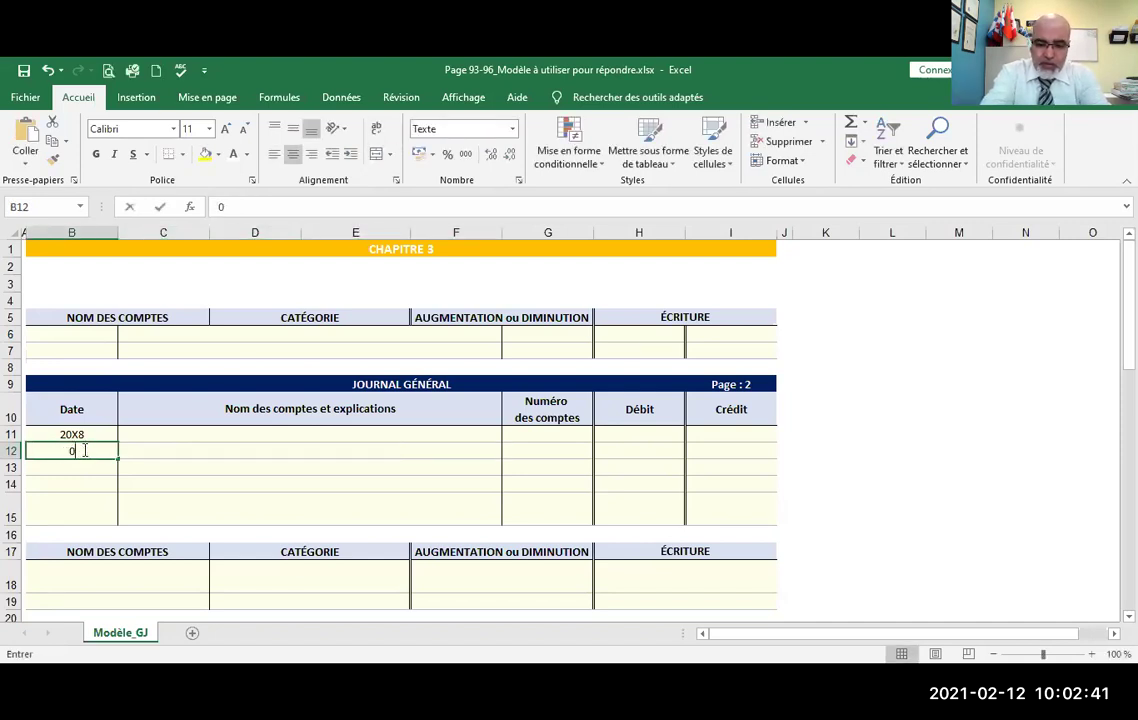
type("R")
key("Tab")
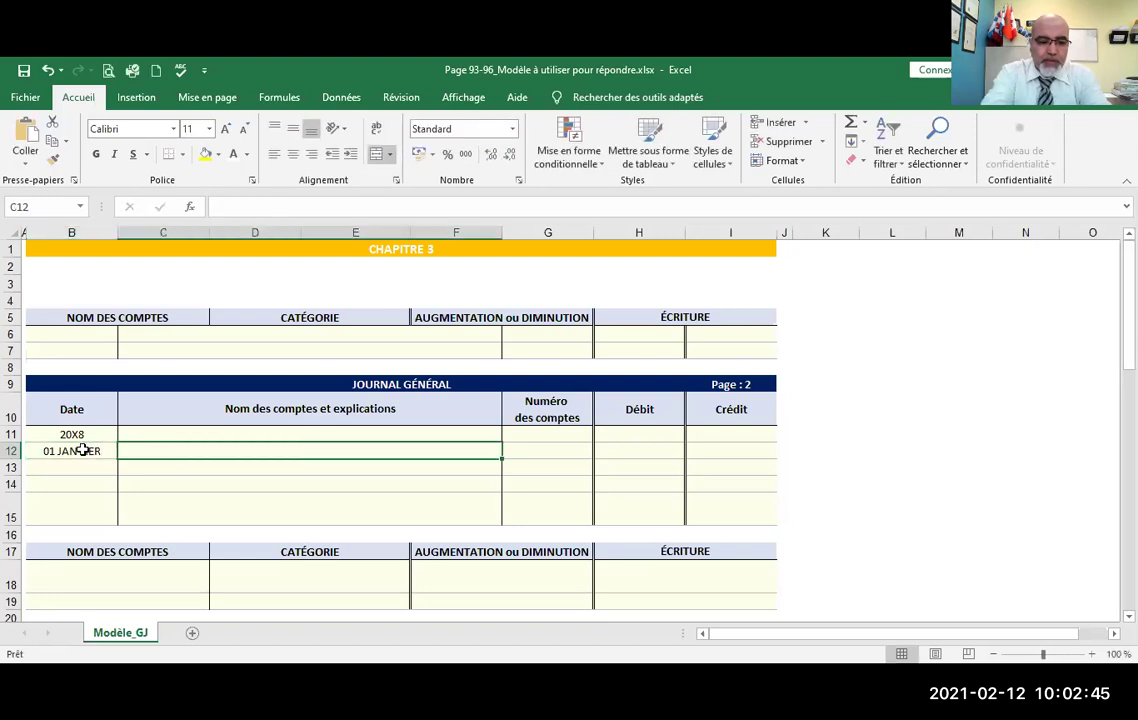
left_click(83, 451)
type("01")
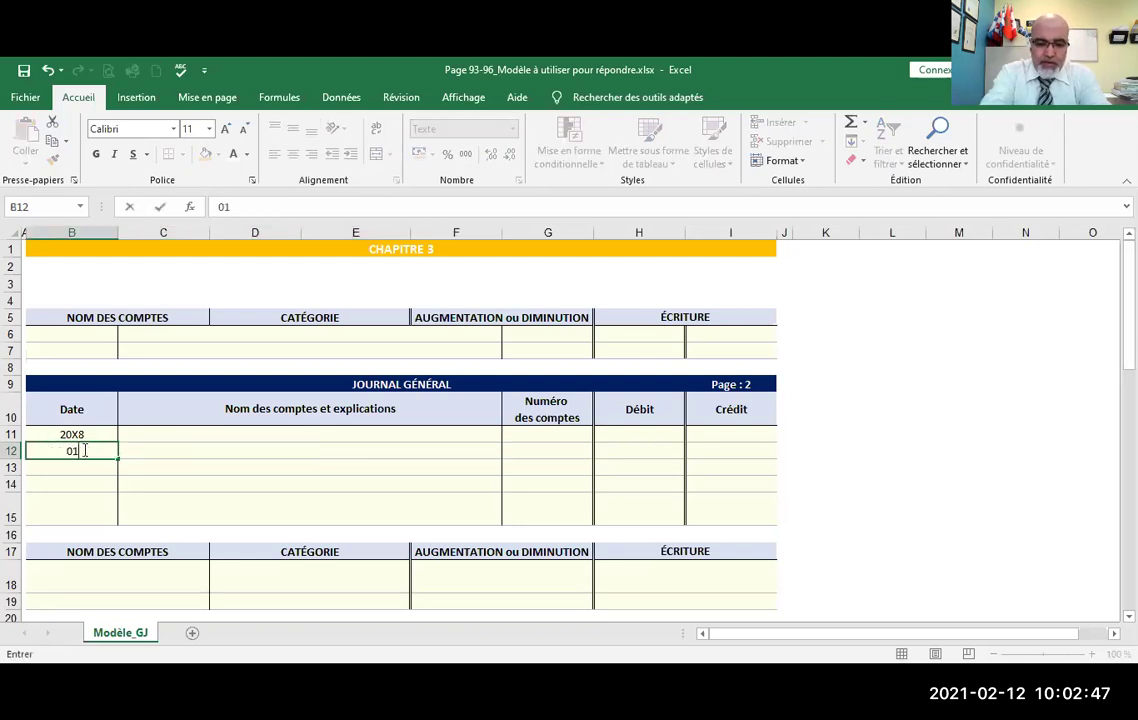
type(" janvier")
key("Tab")
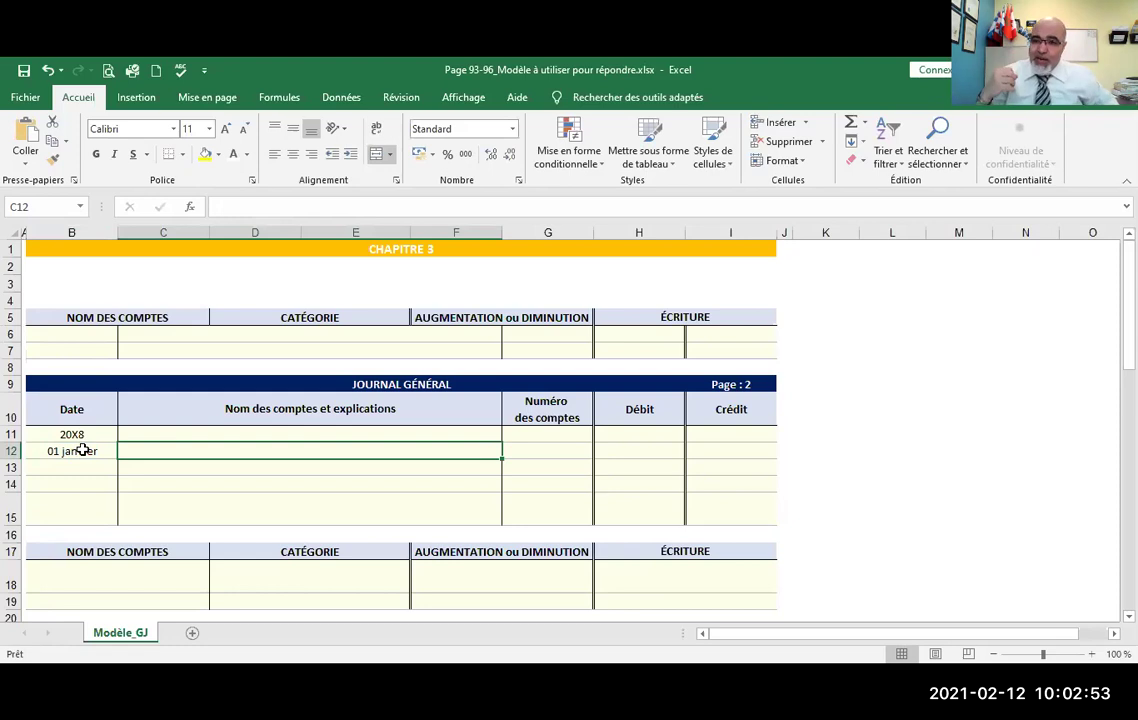
Step: Record Encaisse with account number 1010 on the 01 janvier journal line
type("E")
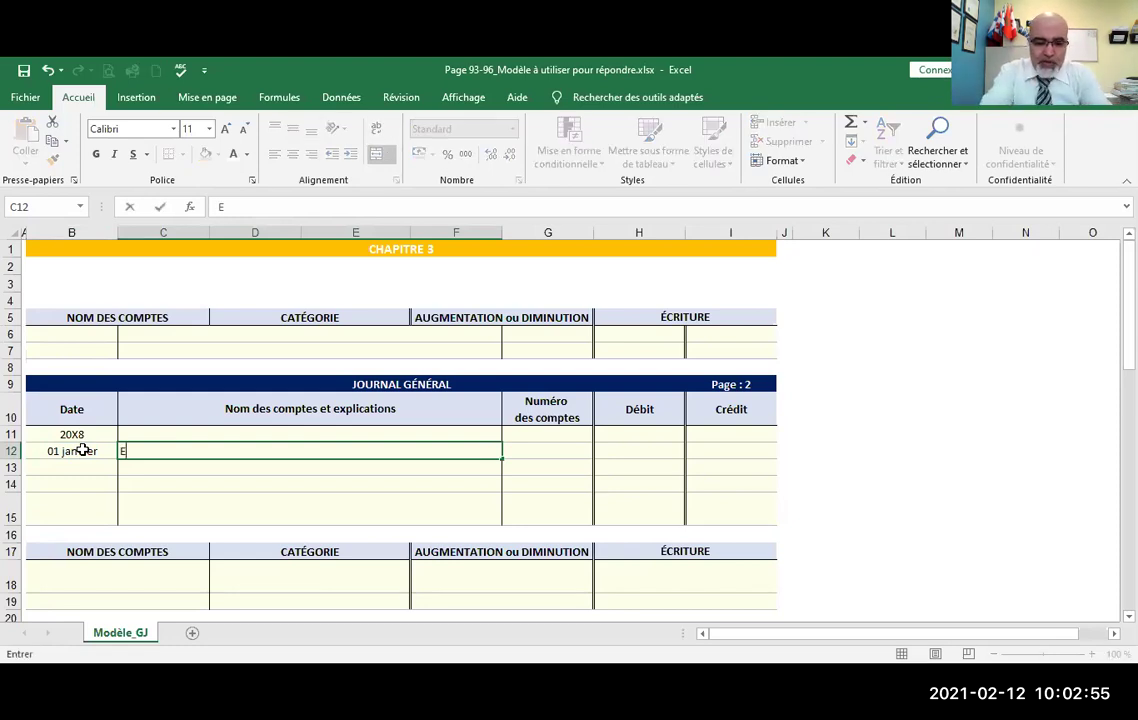
type("ncaisse")
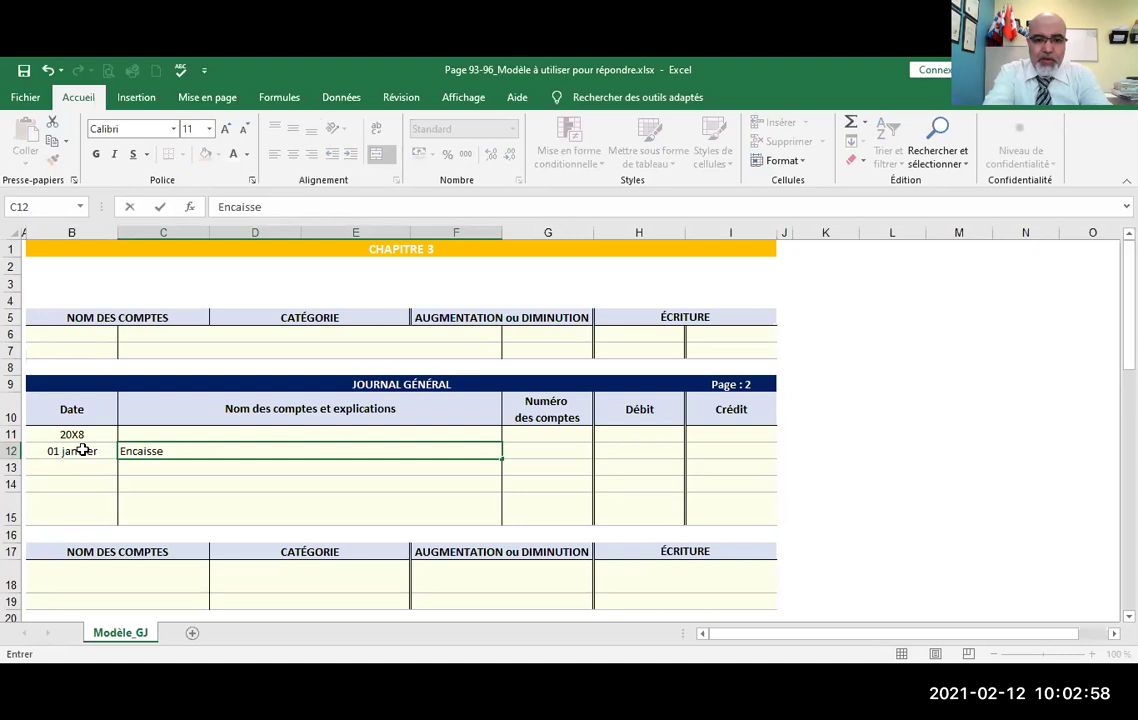
key("Tab")
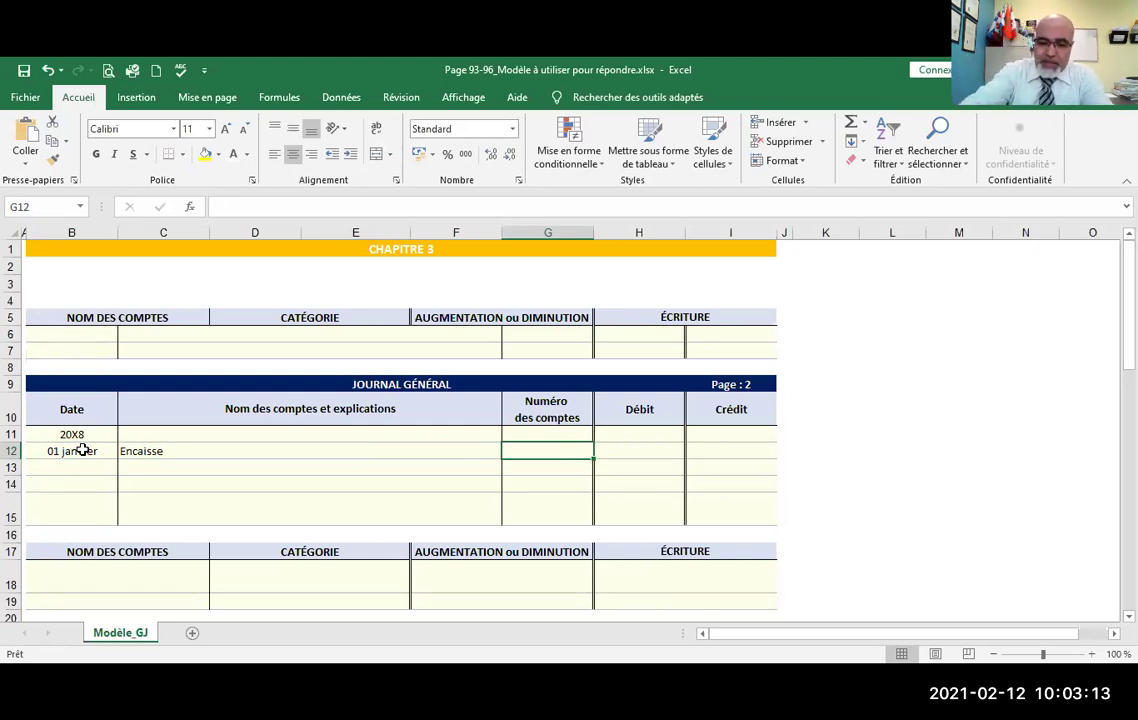
type("1010")
key("Tab")
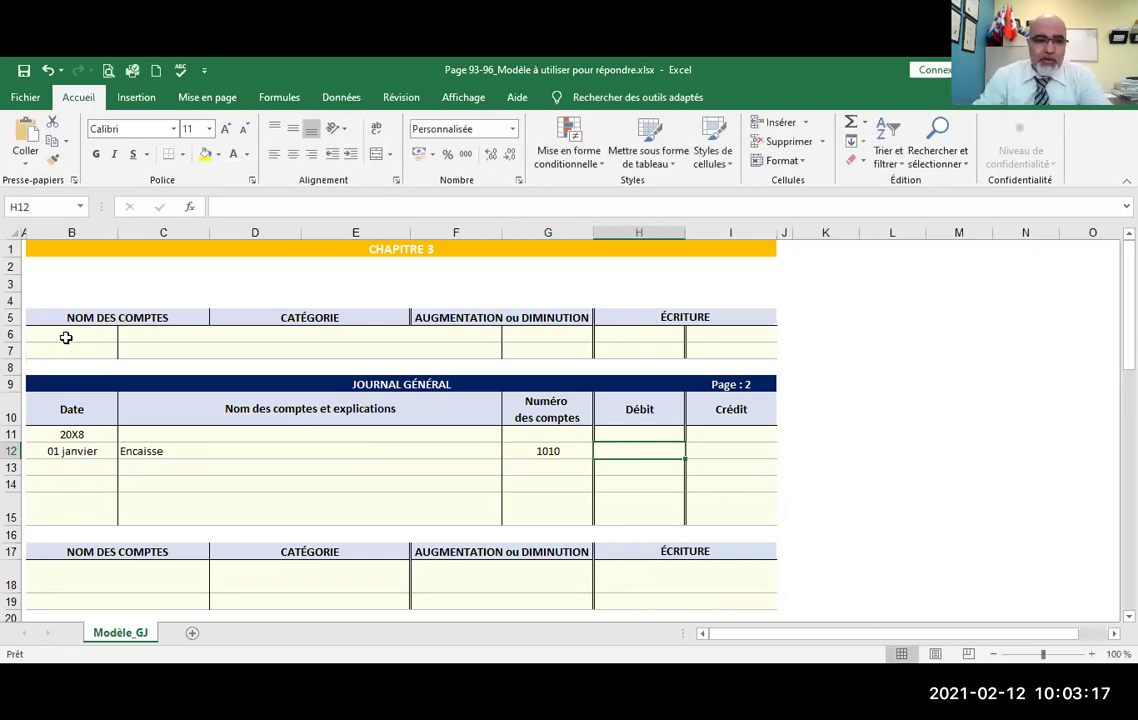
left_click(77, 331)
Step: Fill the analysis table's first row: encaisse, increase marked x, debit
type("encaisse")
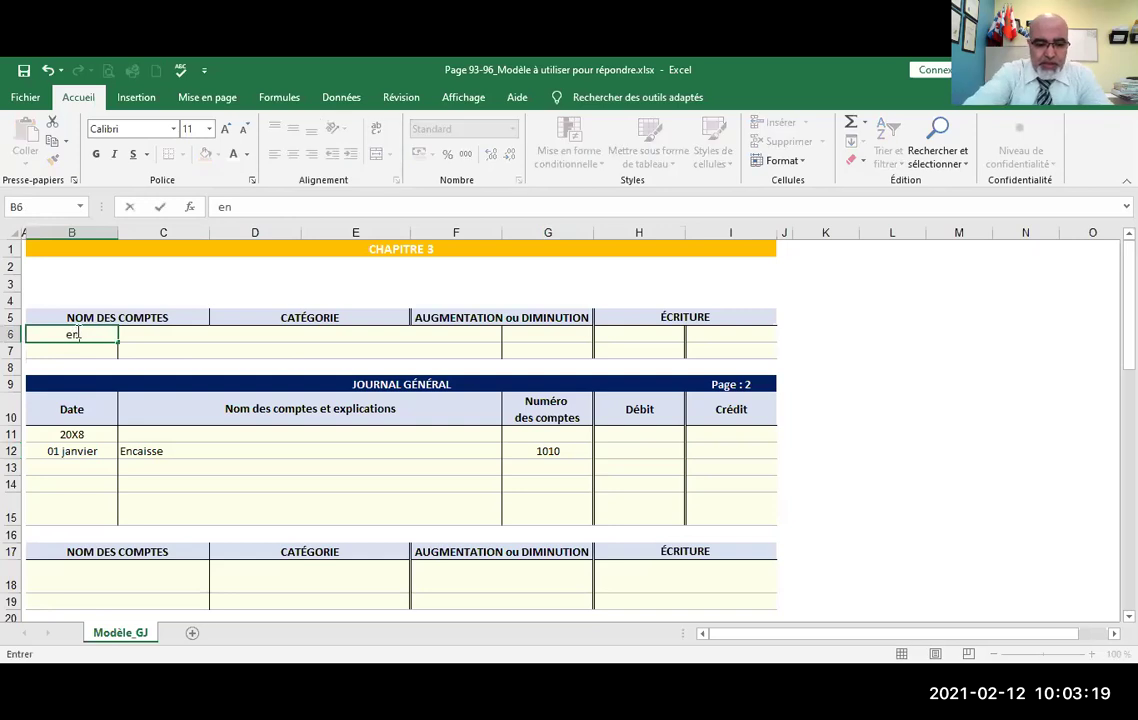
left_click(472, 333)
type("x")
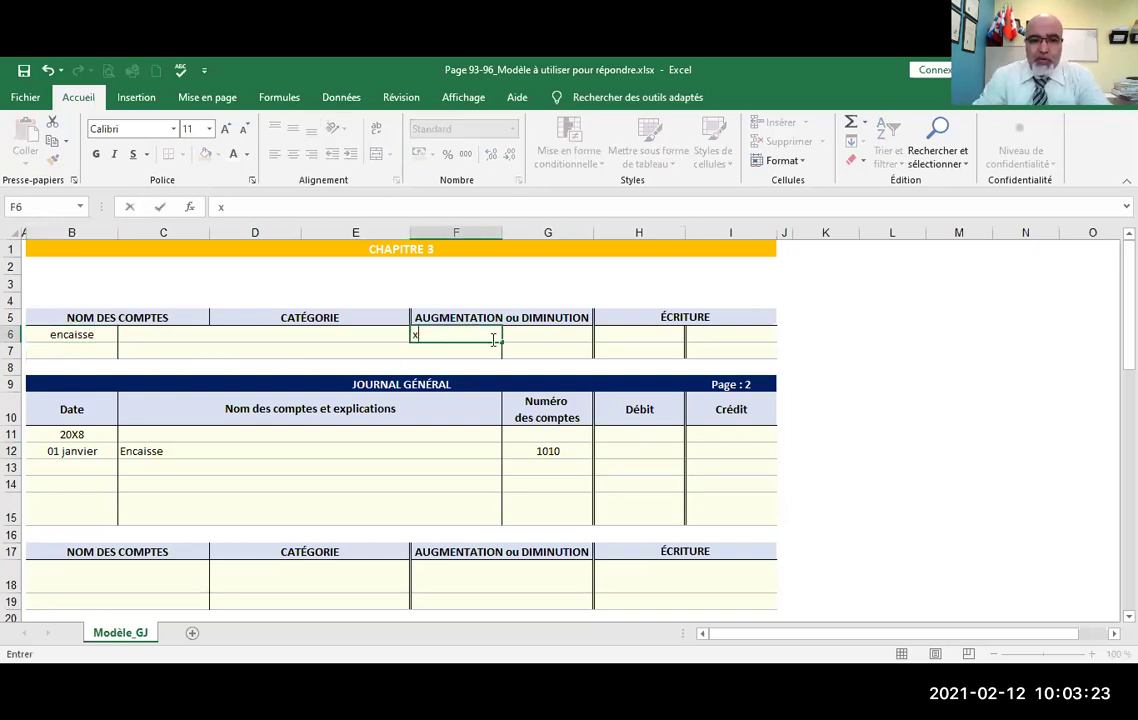
left_click(645, 335)
type("debit")
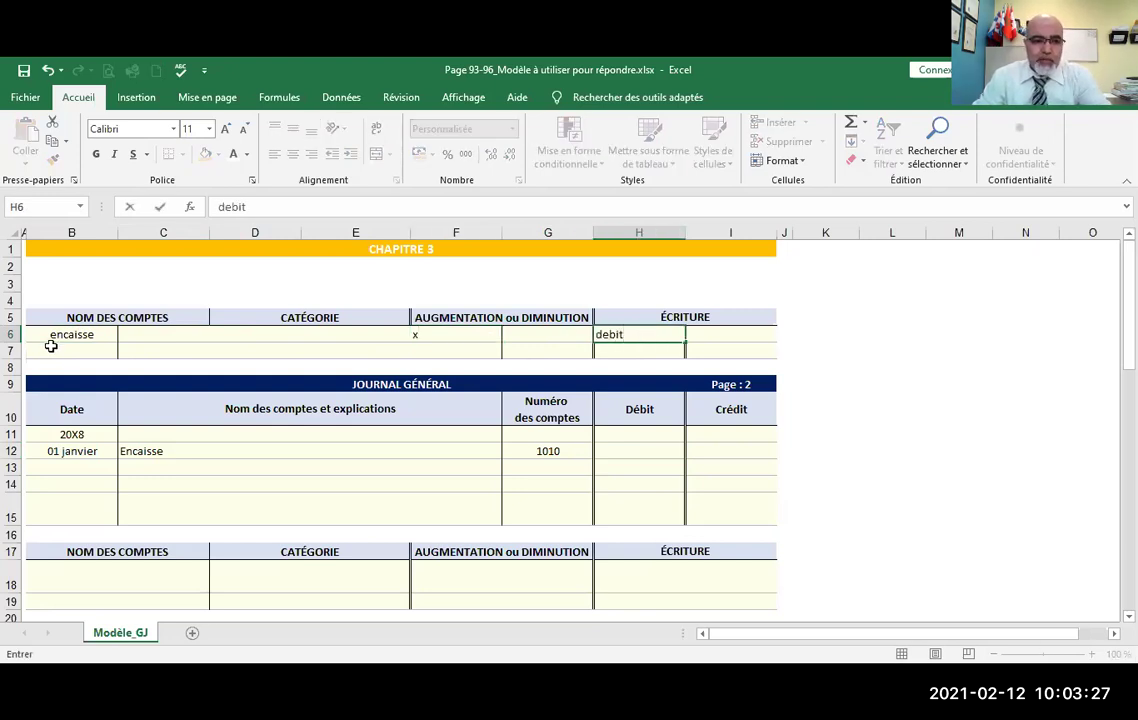
left_click(50, 346)
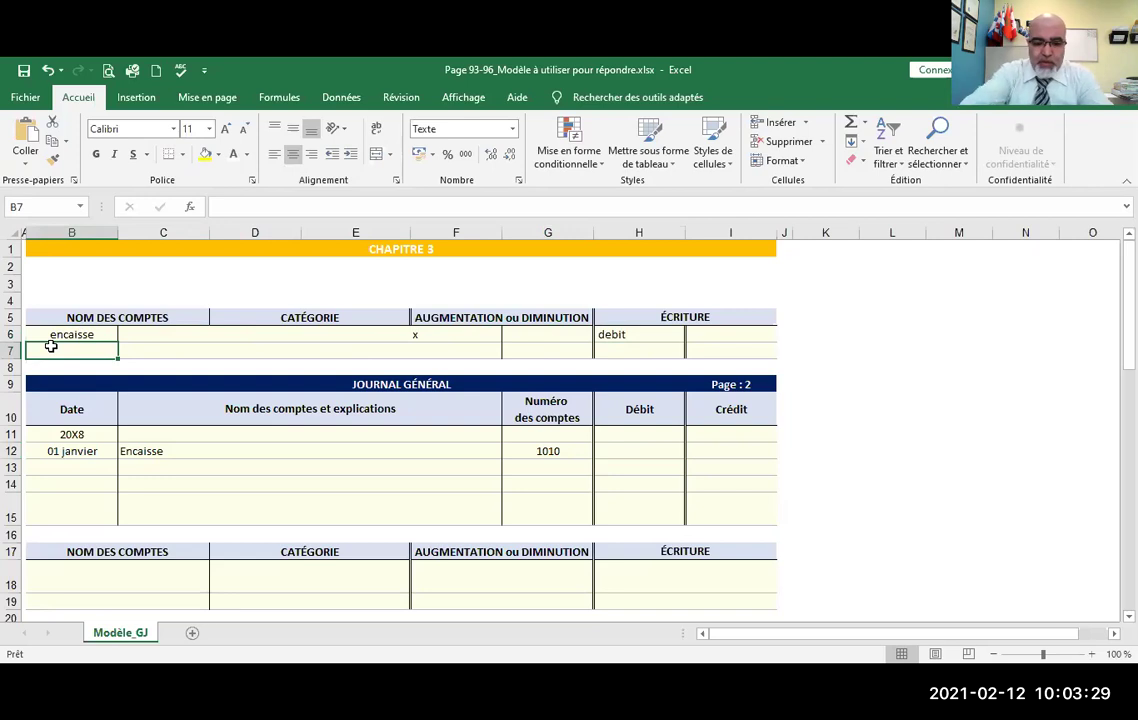
Step: Add the owner's capital début account on row 7, unmerged and categorized capitaux propres
type("oliveir_capital d\"b")
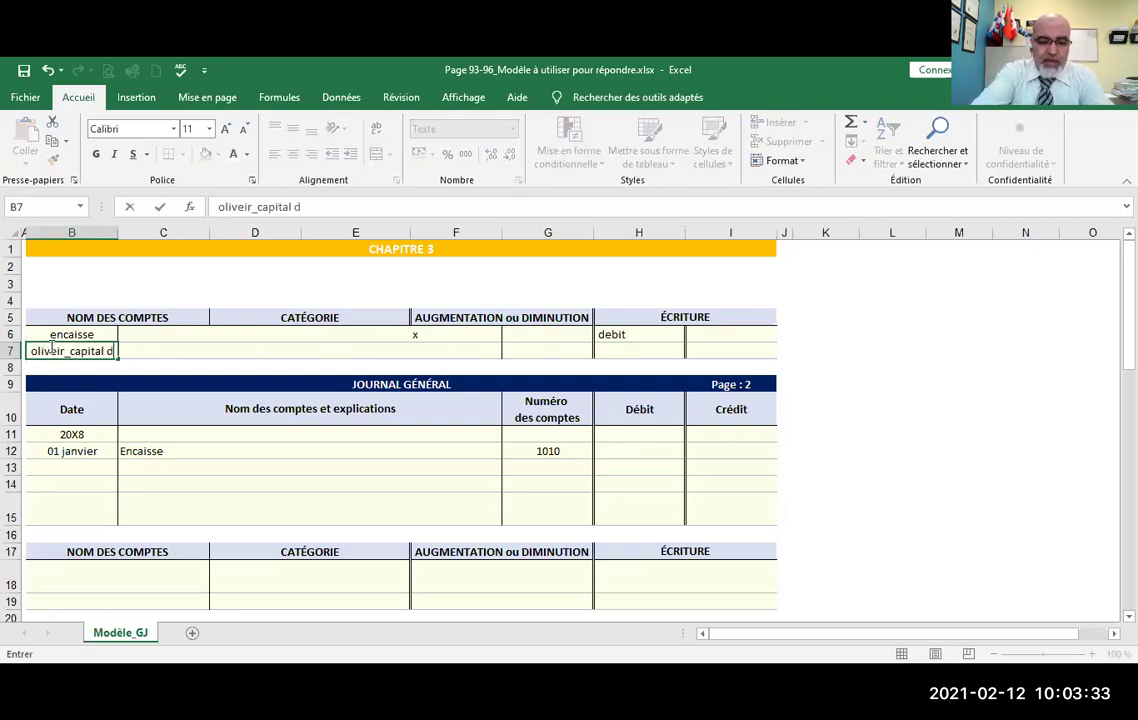
key("BackSpace")
key("BackSpace")
key("BackSpace")
key("BackSpace")
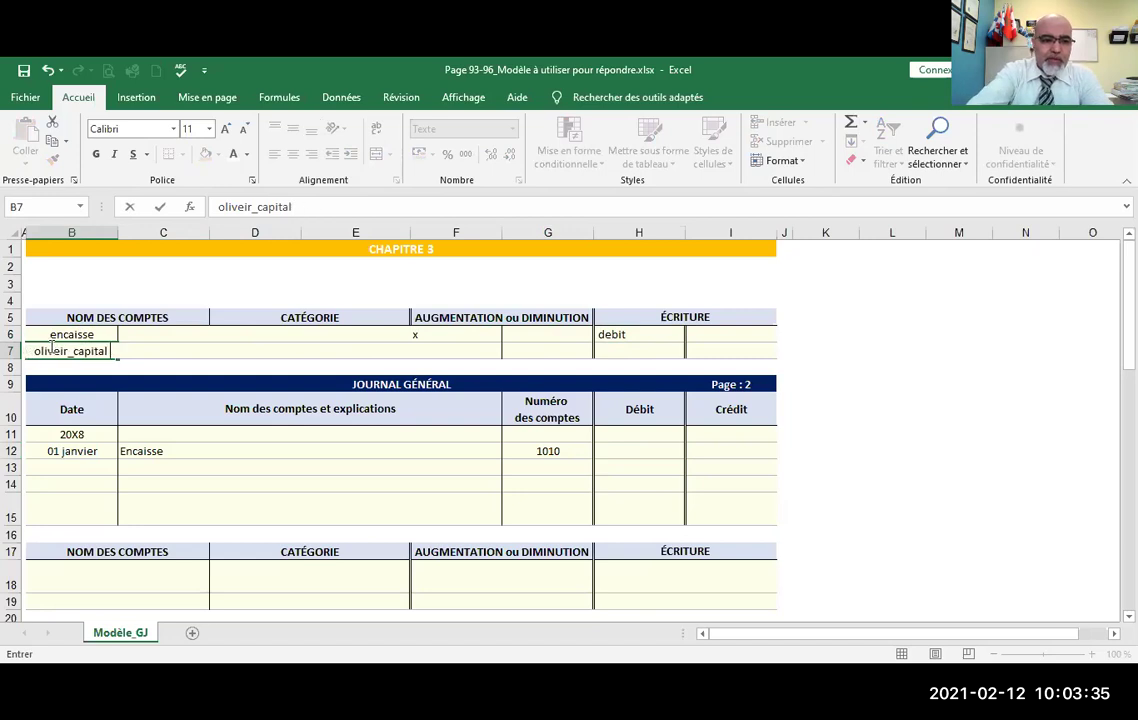
type("débit")
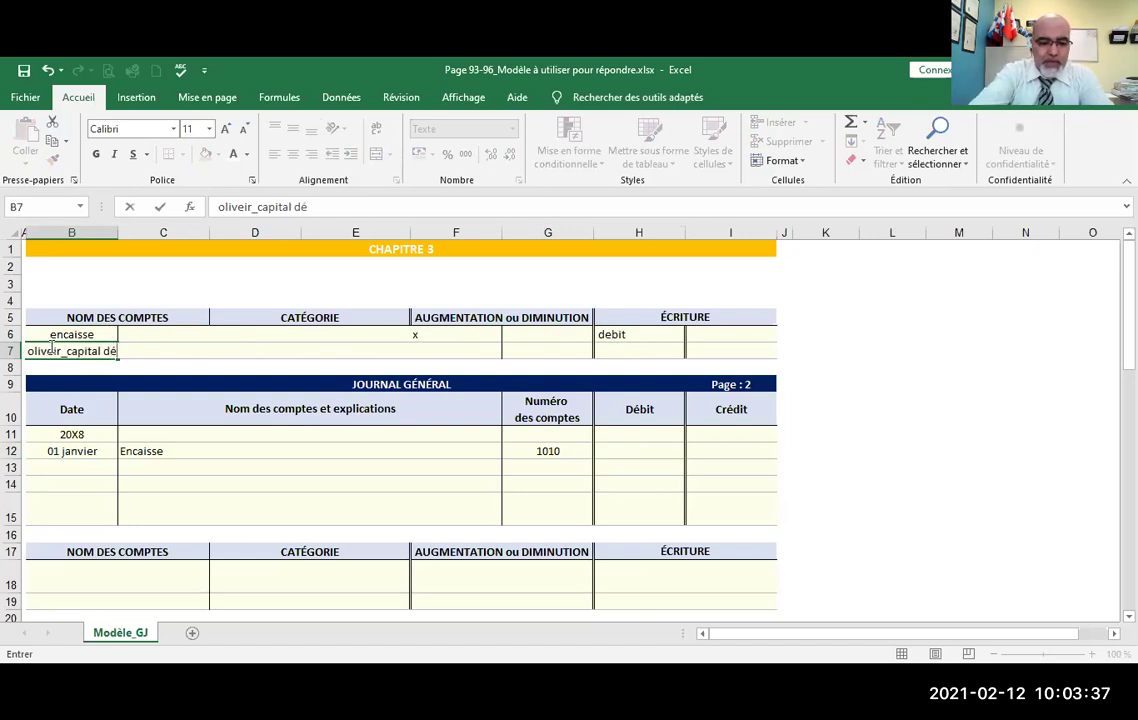
key("Tab")
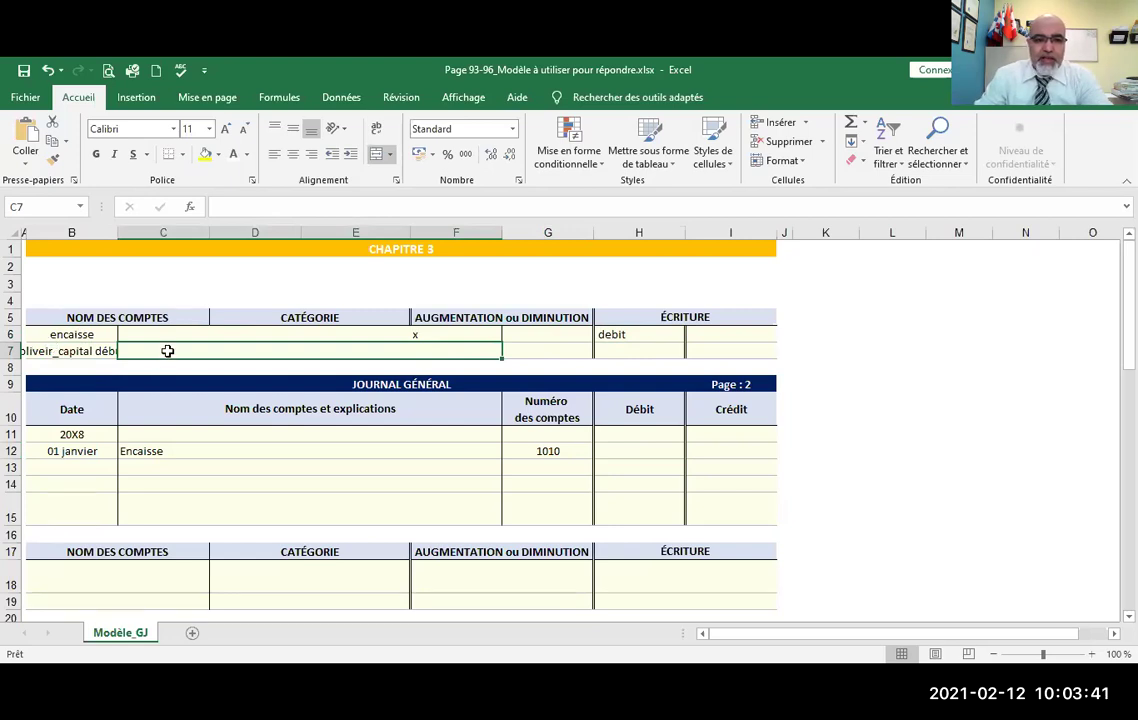
left_click(377, 154)
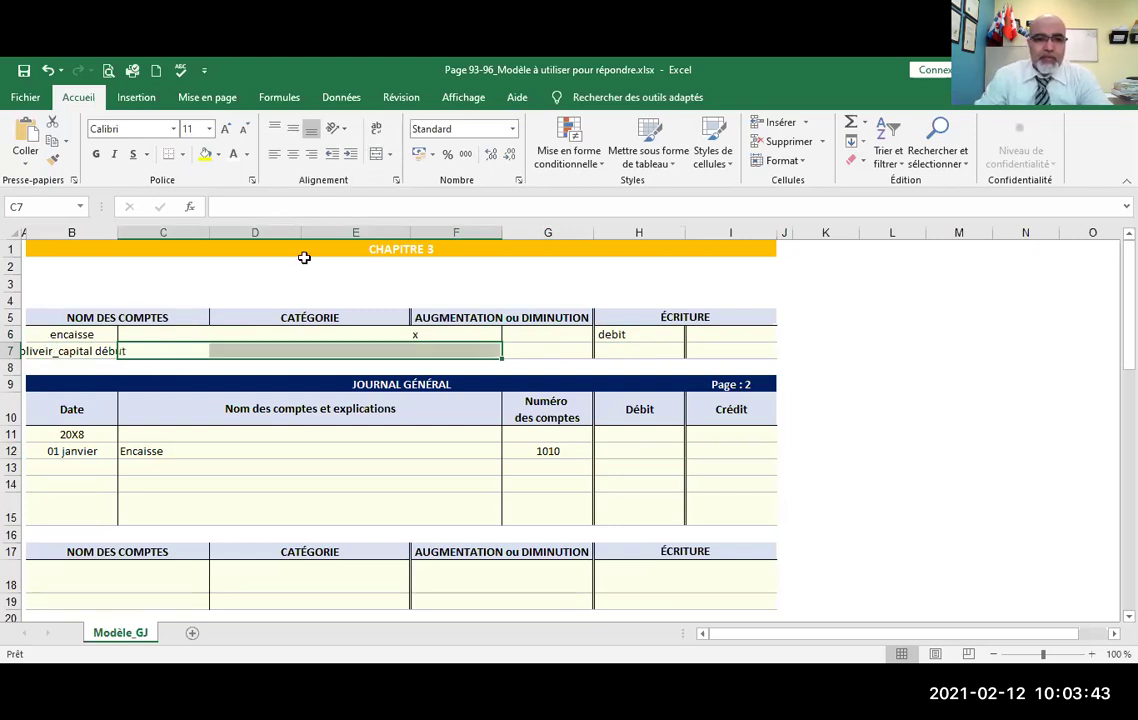
left_click(244, 348)
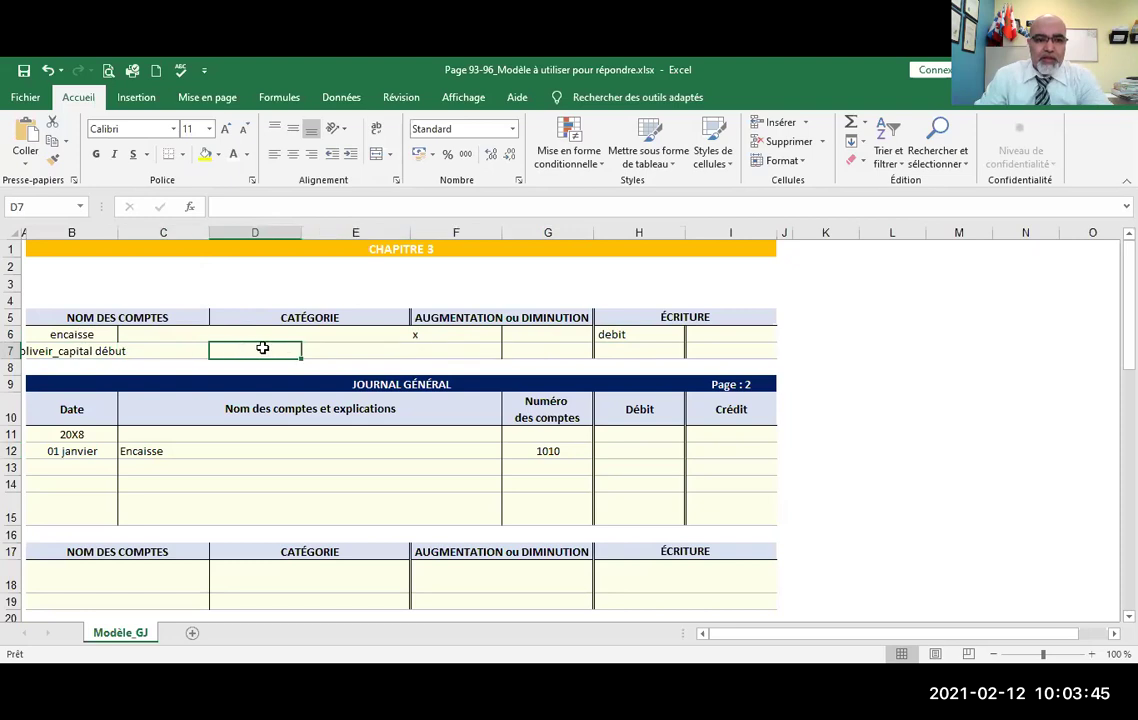
type("capi")
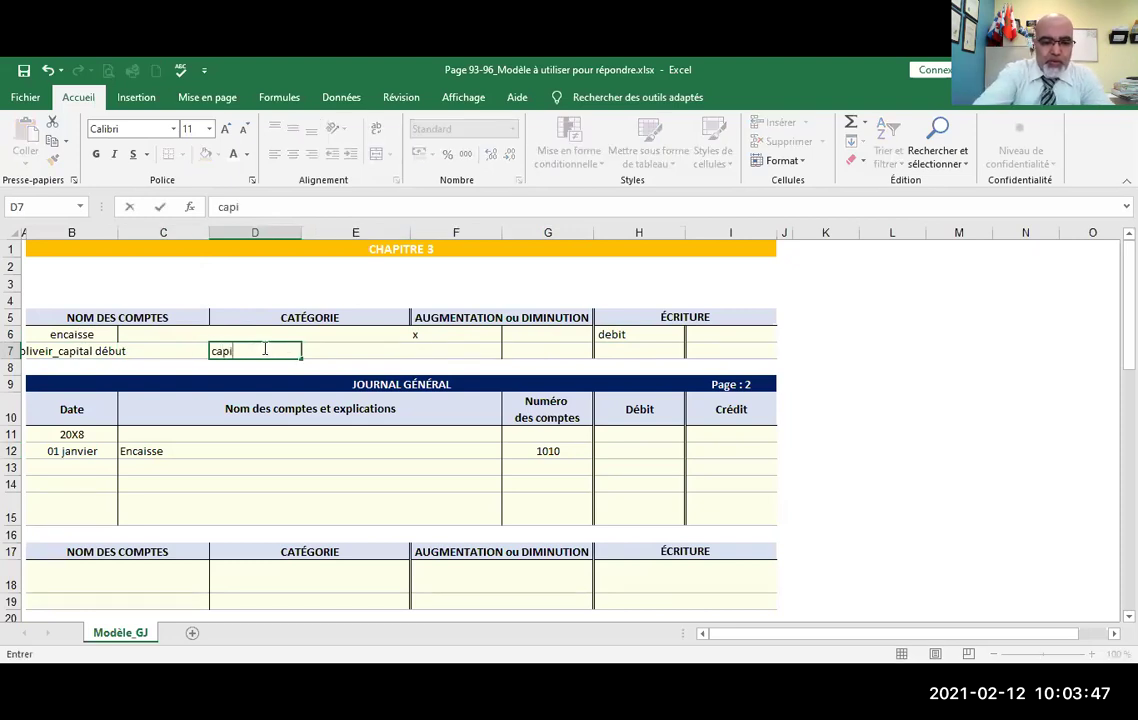
type("taux propres")
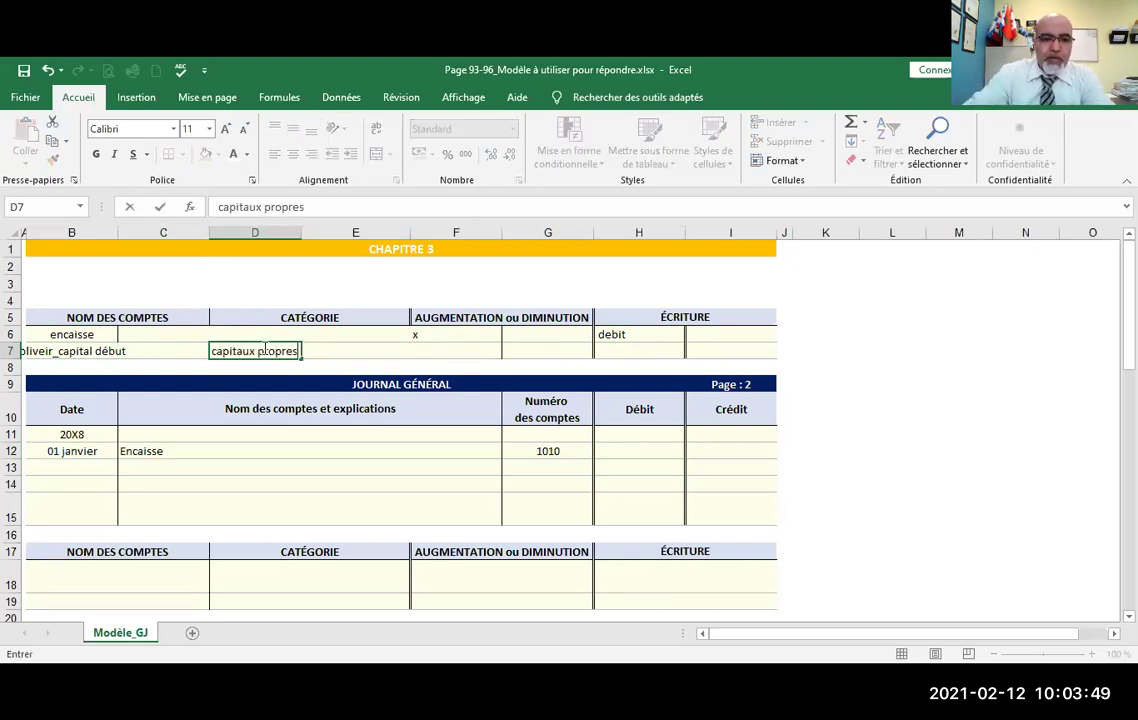
Step: Classify encaisse as actif and mark the capital account as increased
left_click(272, 333)
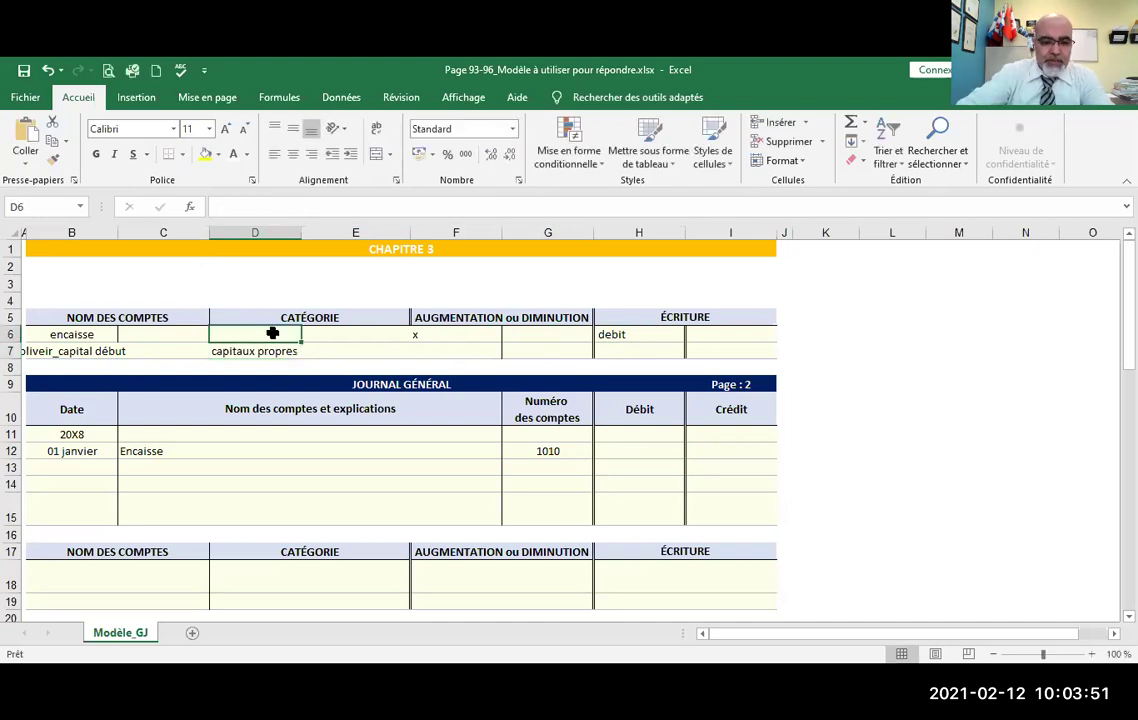
type("actif")
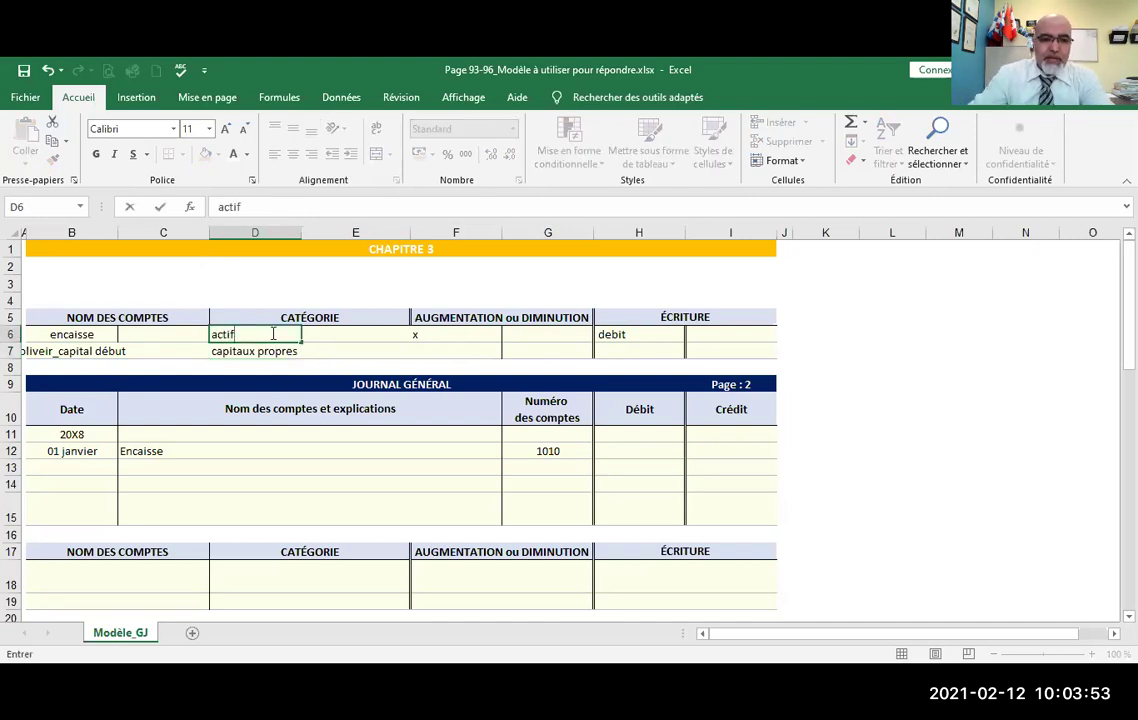
left_click(460, 348)
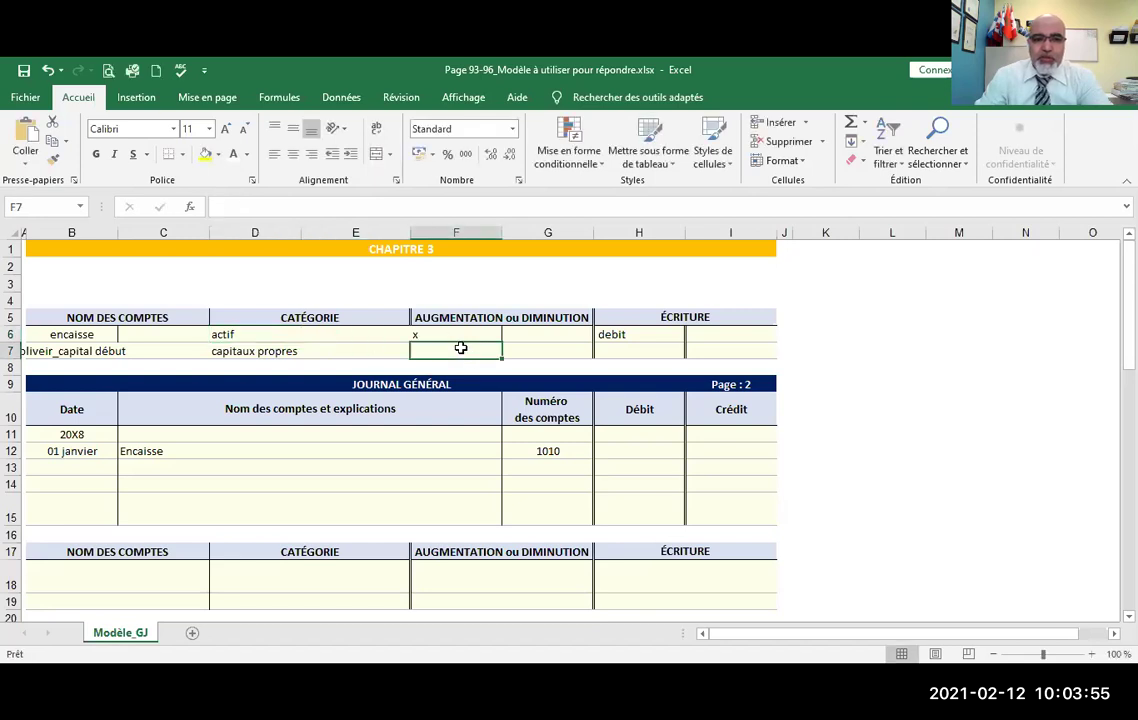
type("x")
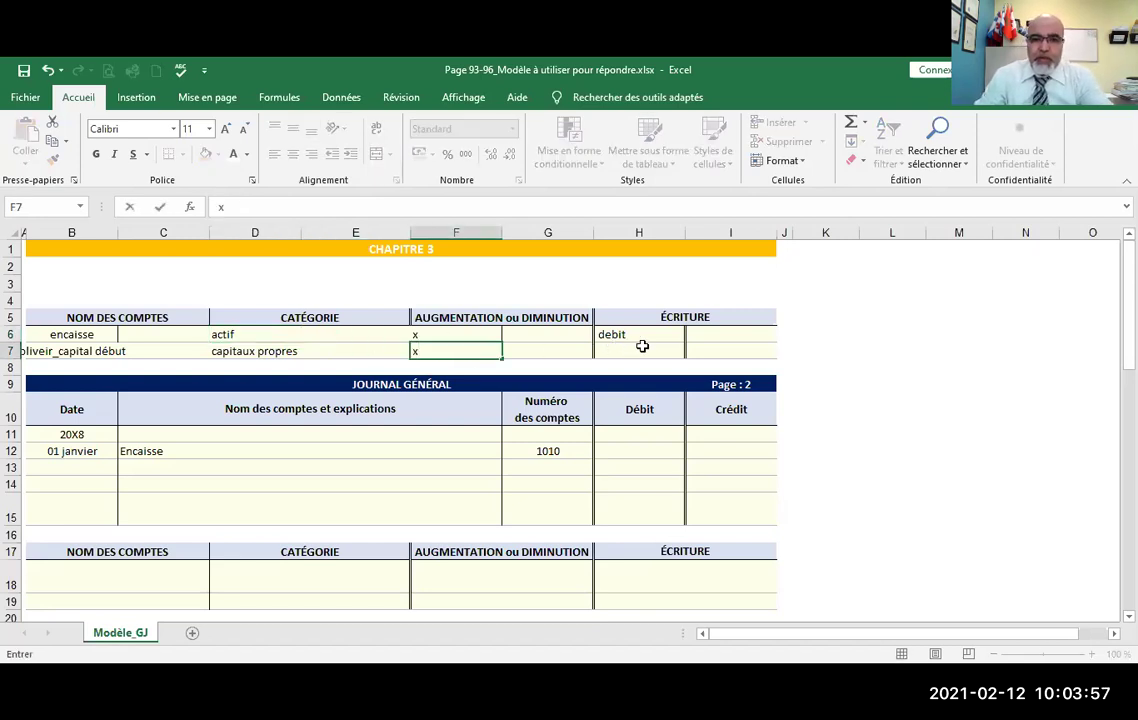
left_click(716, 353)
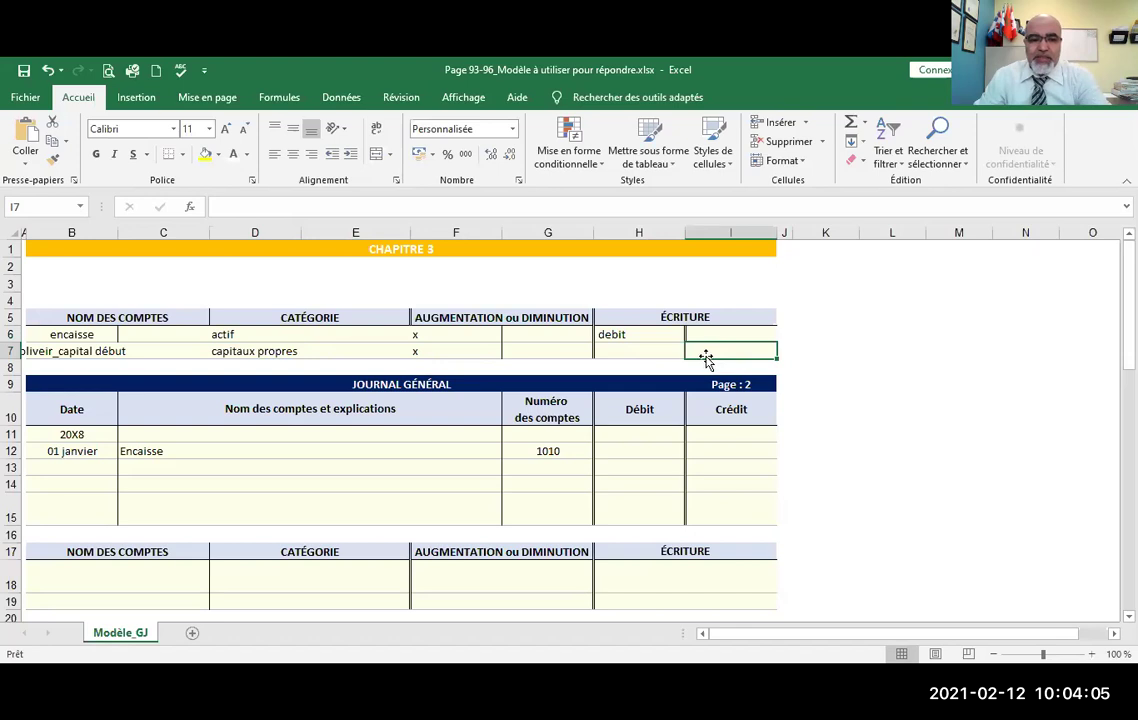
Step: Set the capital account's entry to crédit, correcting the typos
type("x")
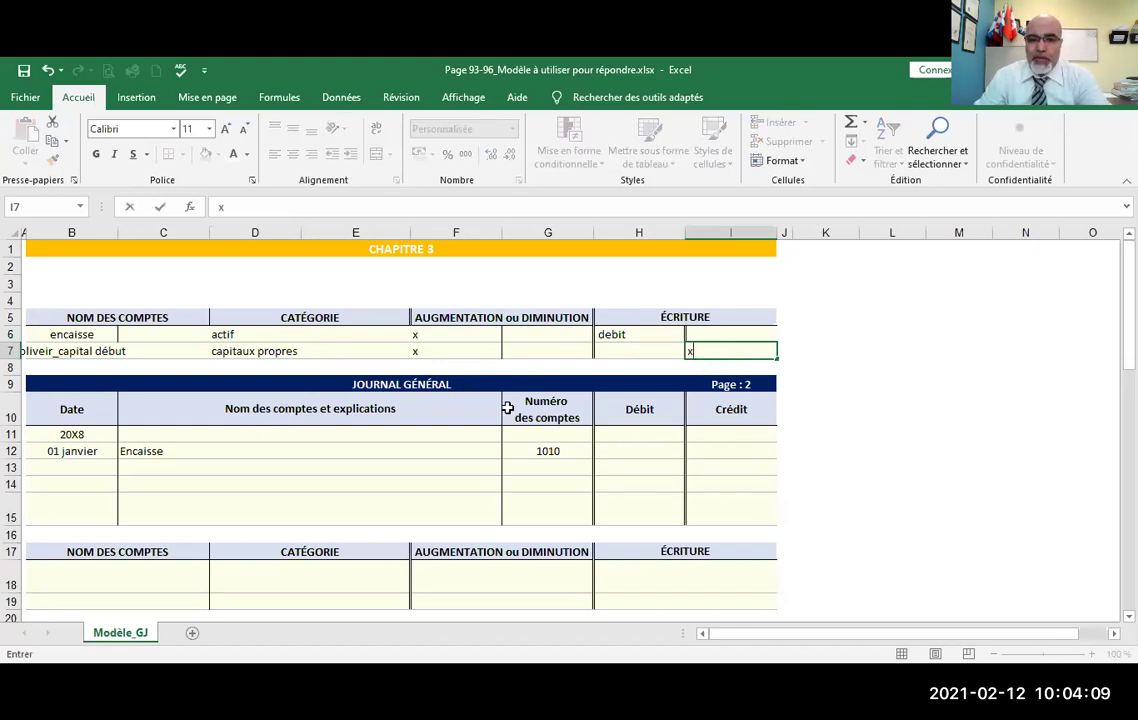
key("BackSpace")
type("cr\"dit")
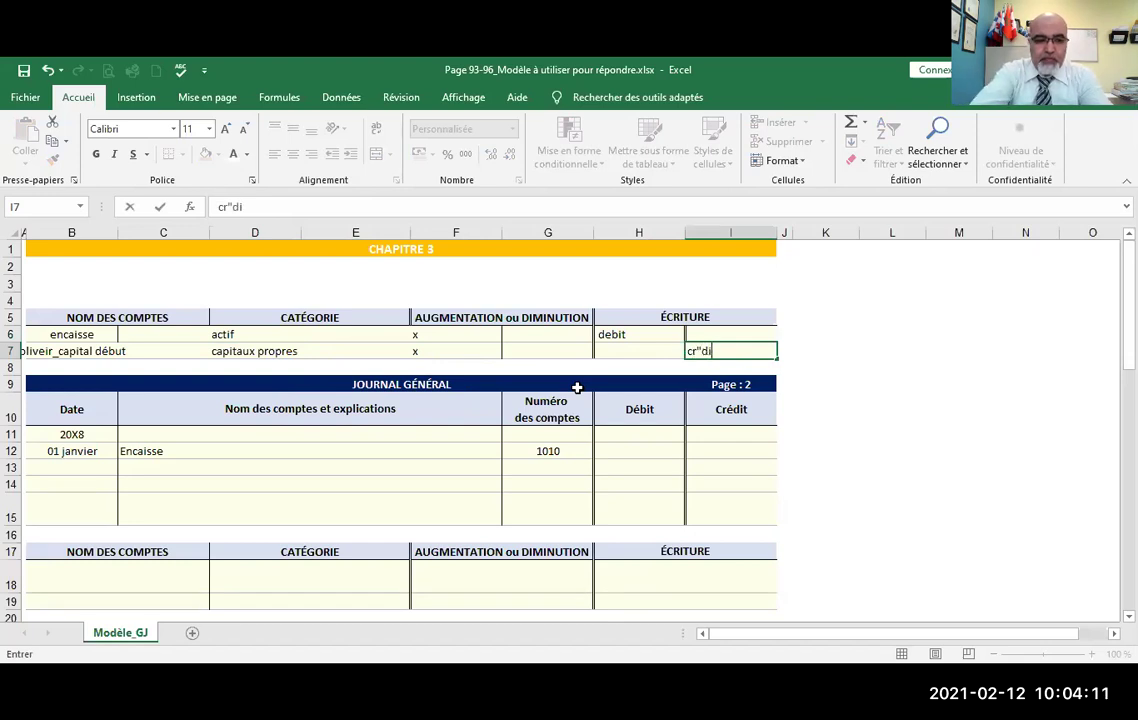
key("BackSpace")
key("BackSpace")
key("BackSpace")
key("BackSpace")
type("éit")
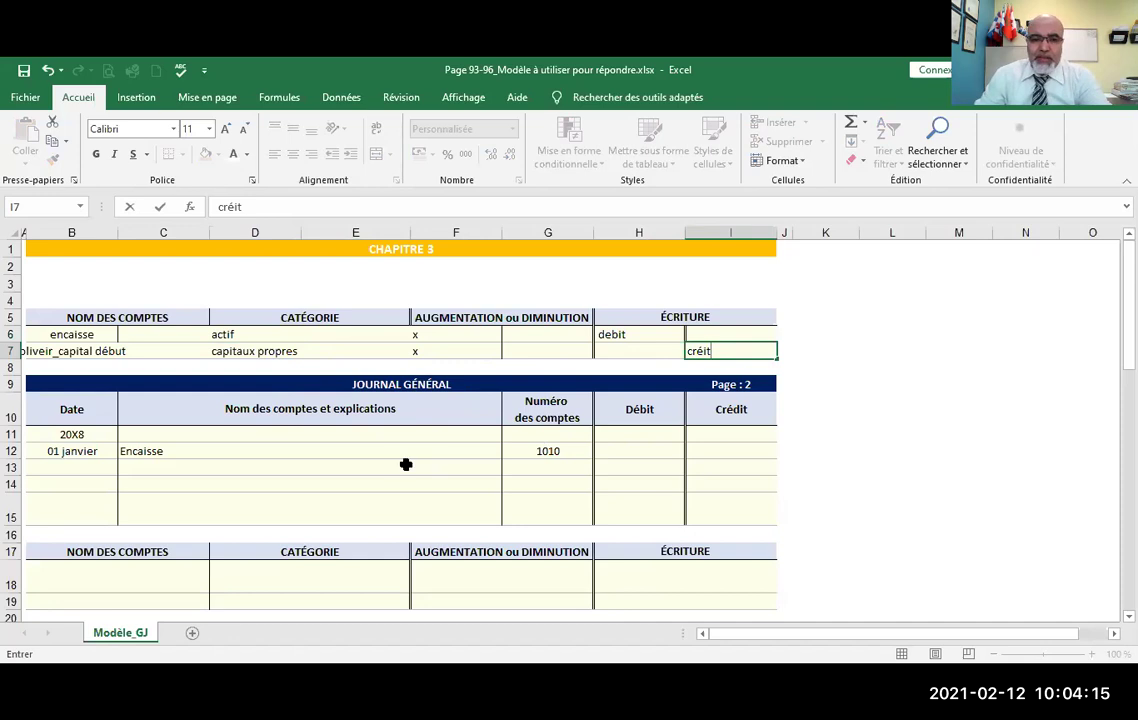
key("BackSpace")
key("BackSpace")
type("dit")
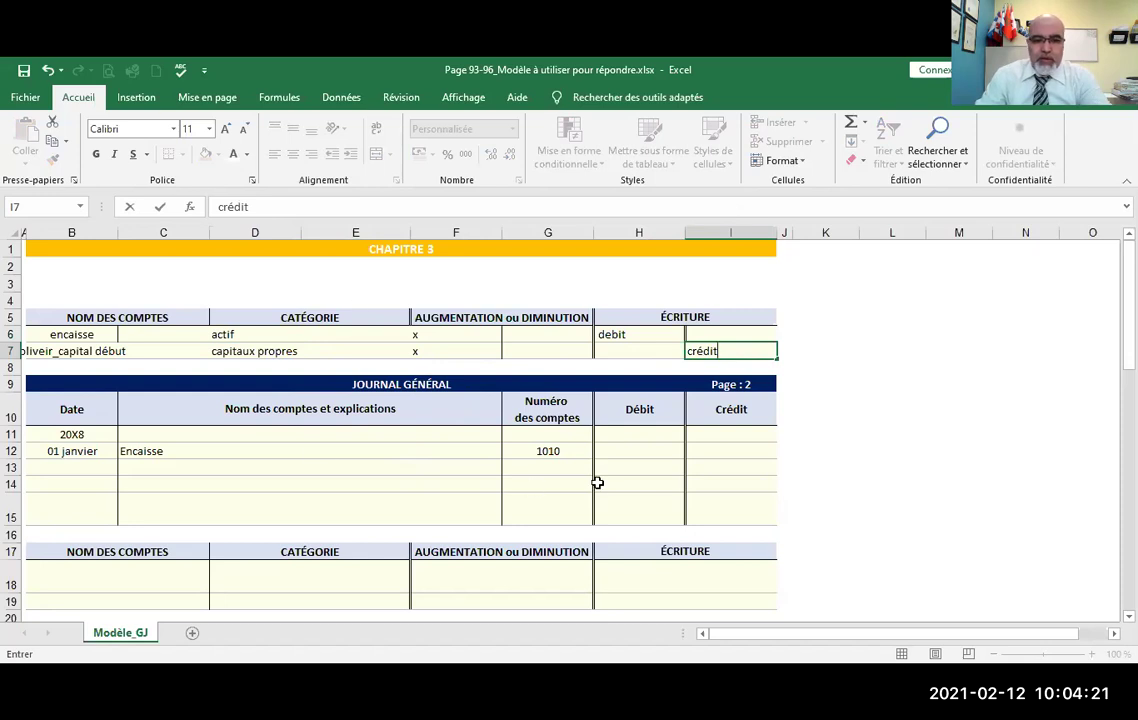
Step: Enter a 50 000 debit for Encaisse in H12
left_click(632, 450)
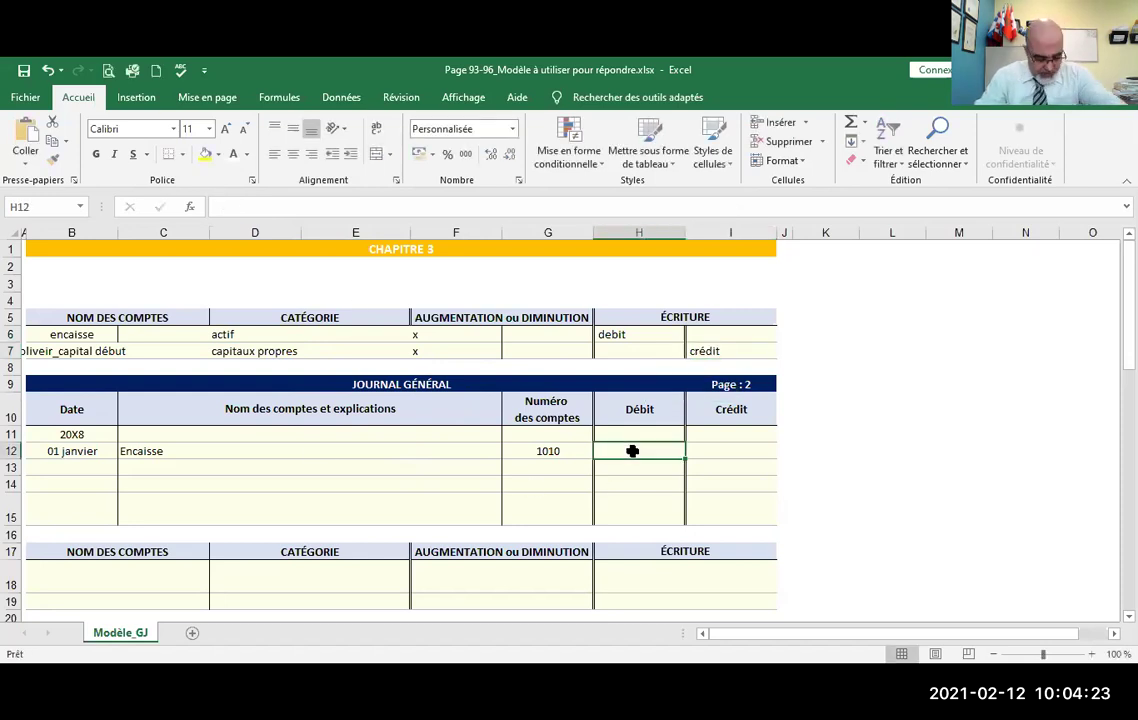
type("50 000")
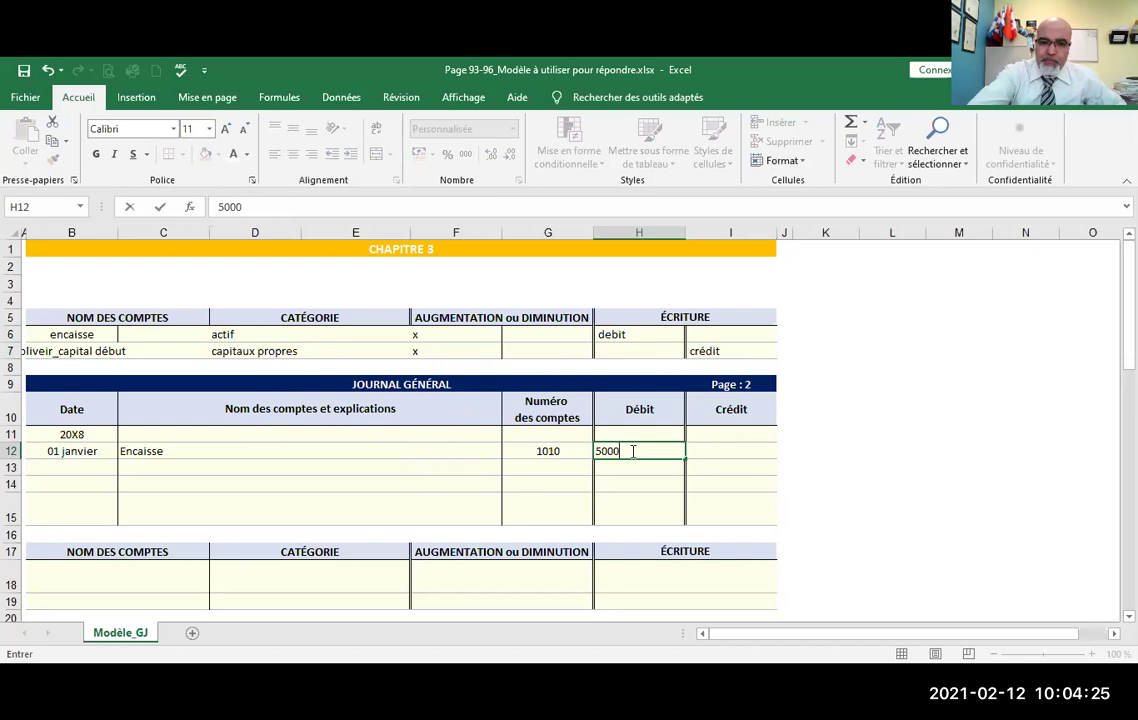
key("Return")
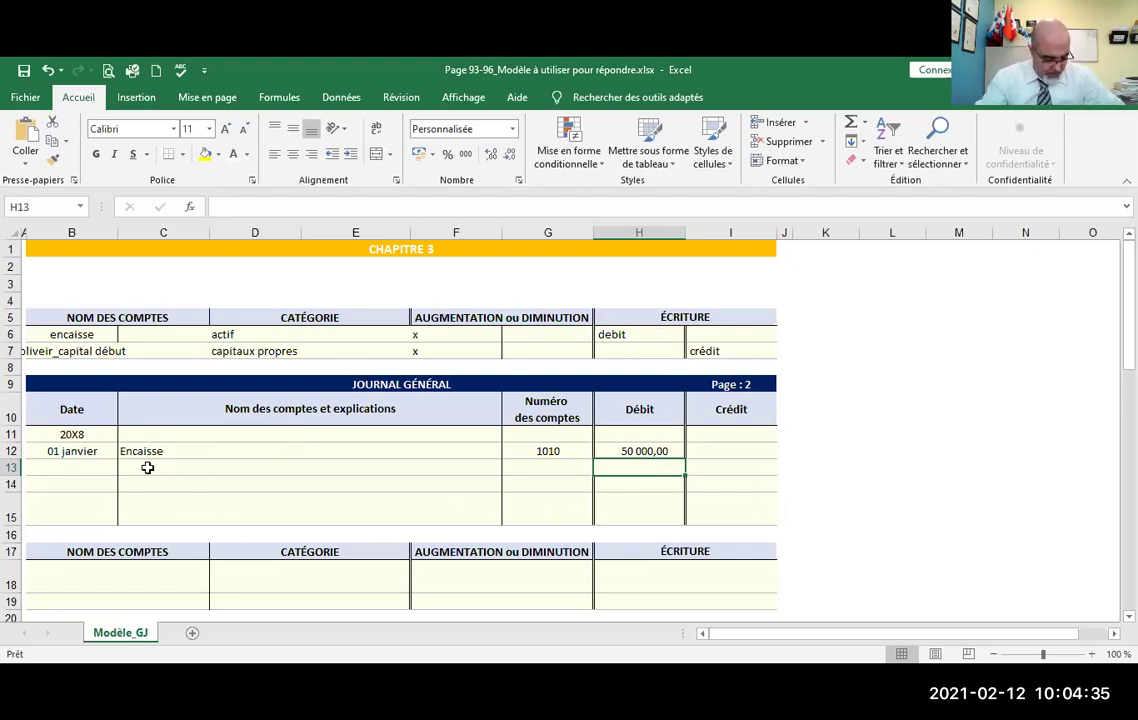
left_click(148, 469)
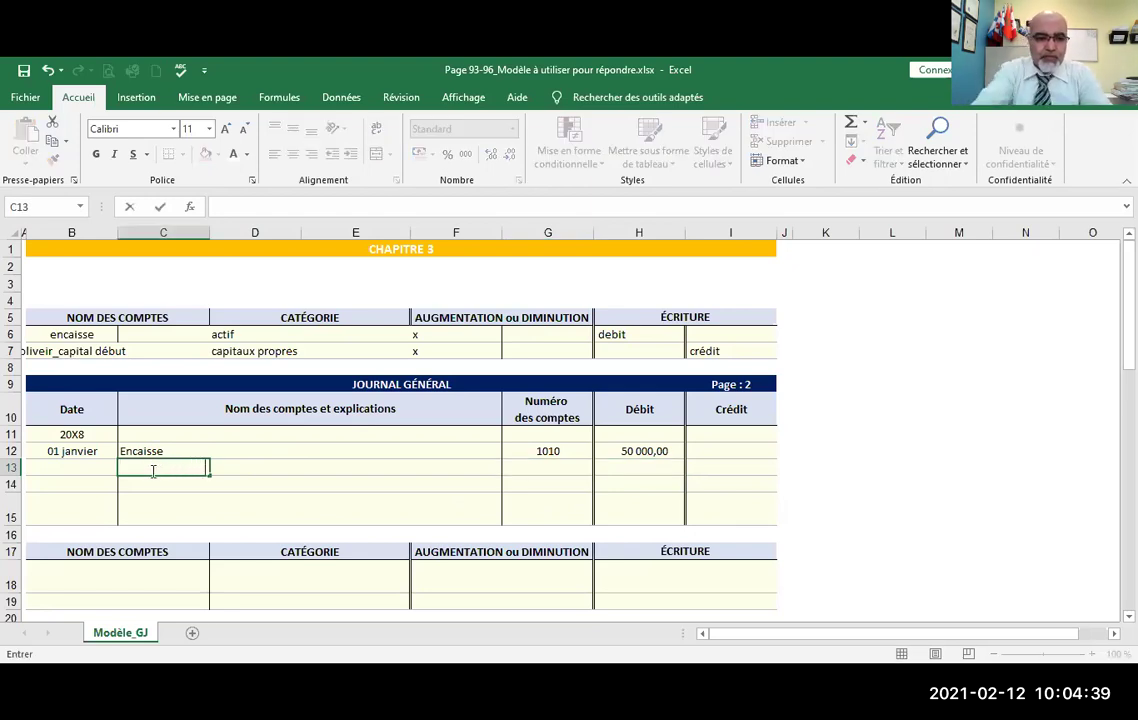
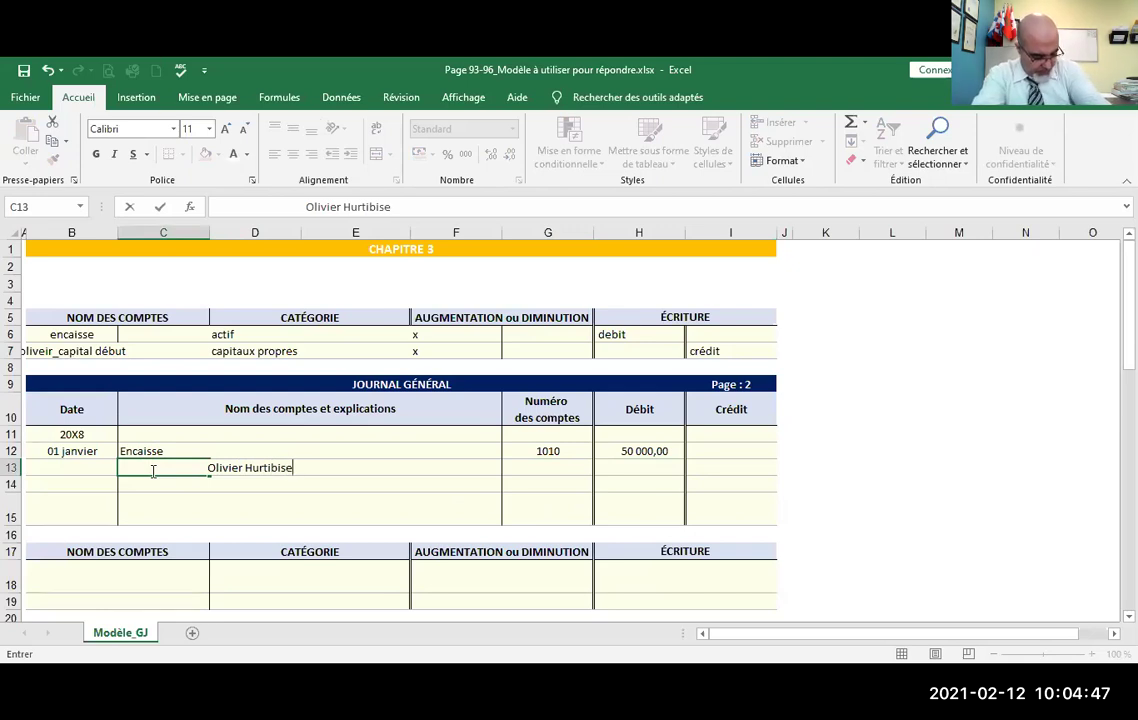
Step: Record the owner's capital début line with account 3100 and credit =H12 (50 000,00)
type("-capit")
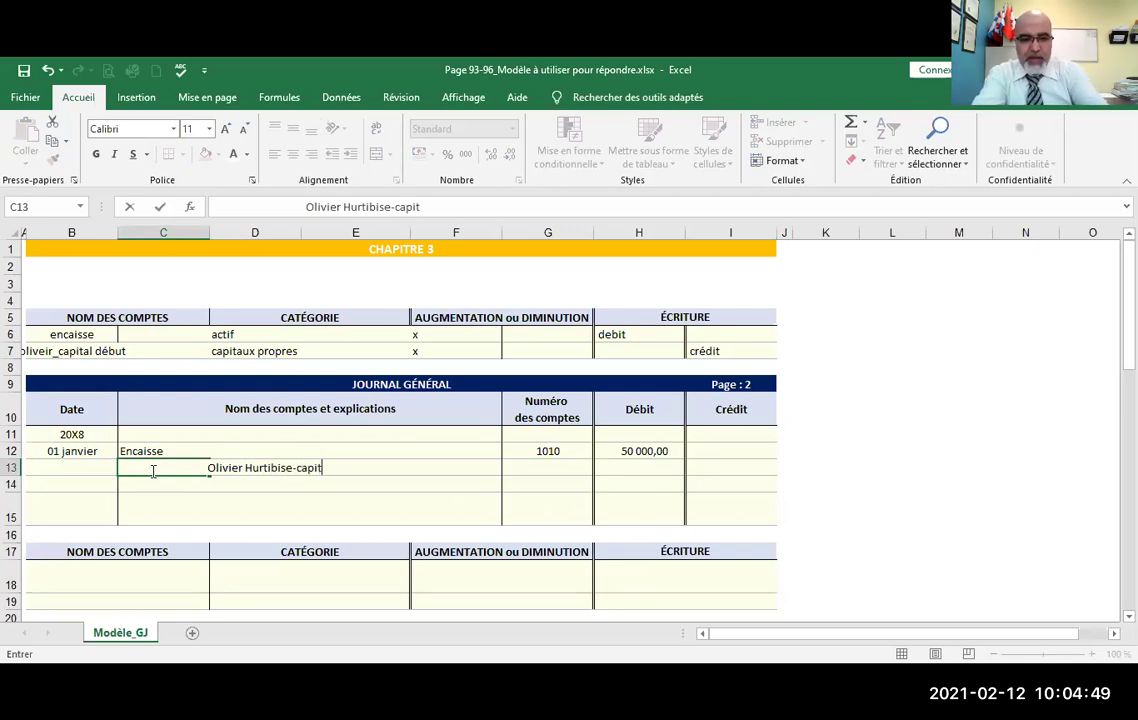
type("al début")
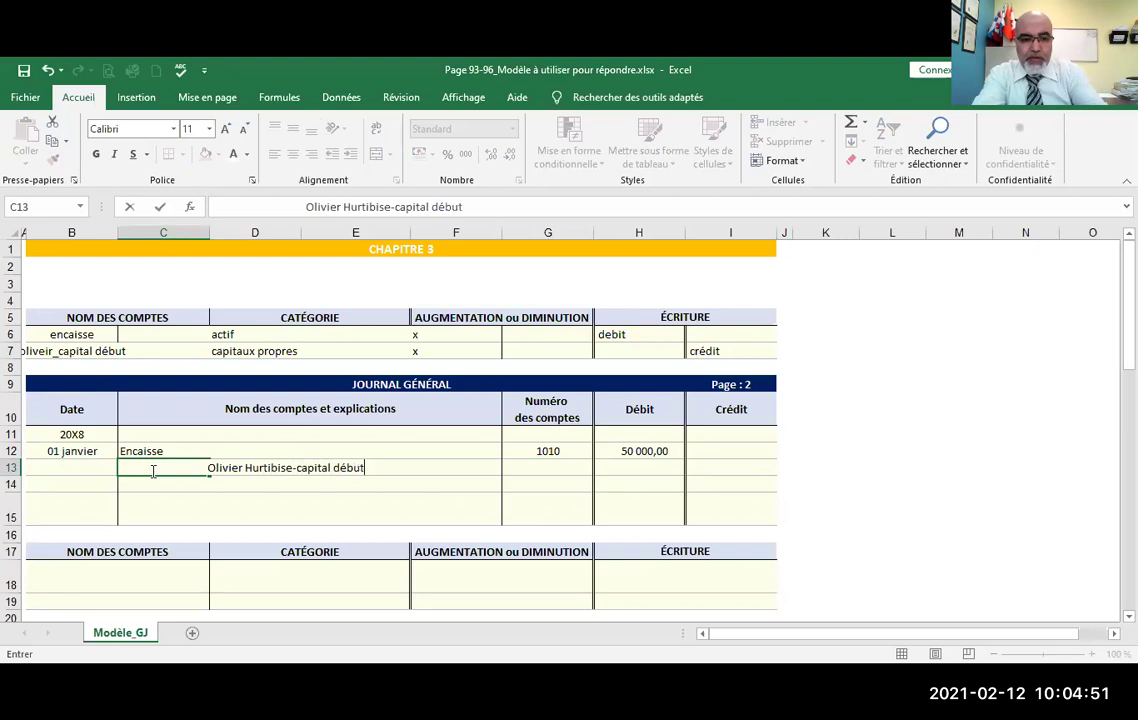
key("Tab")
key("Tab")
key("Tab")
key("Tab")
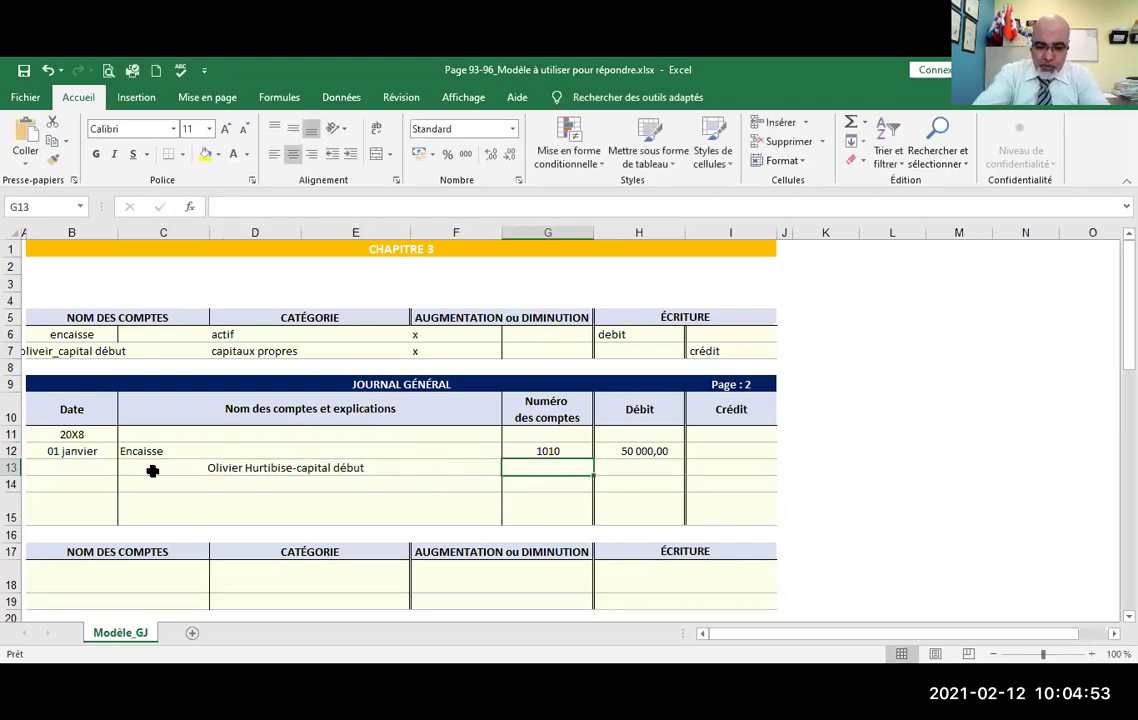
type("3100")
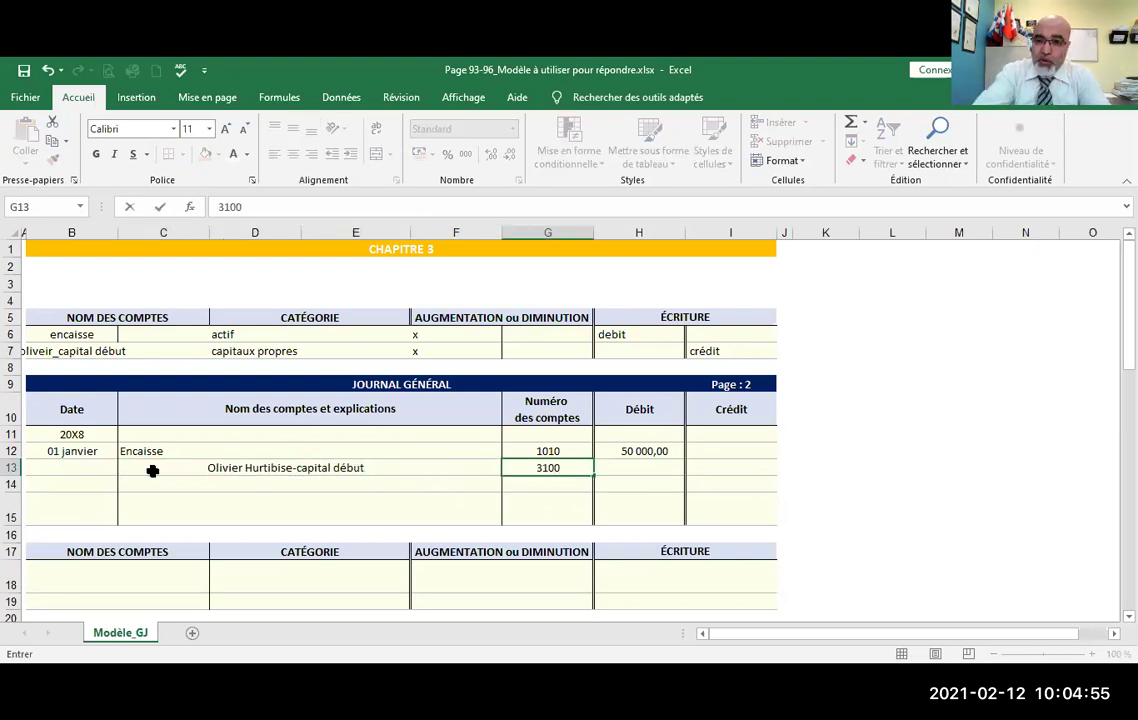
key("Tab")
key("Tab")
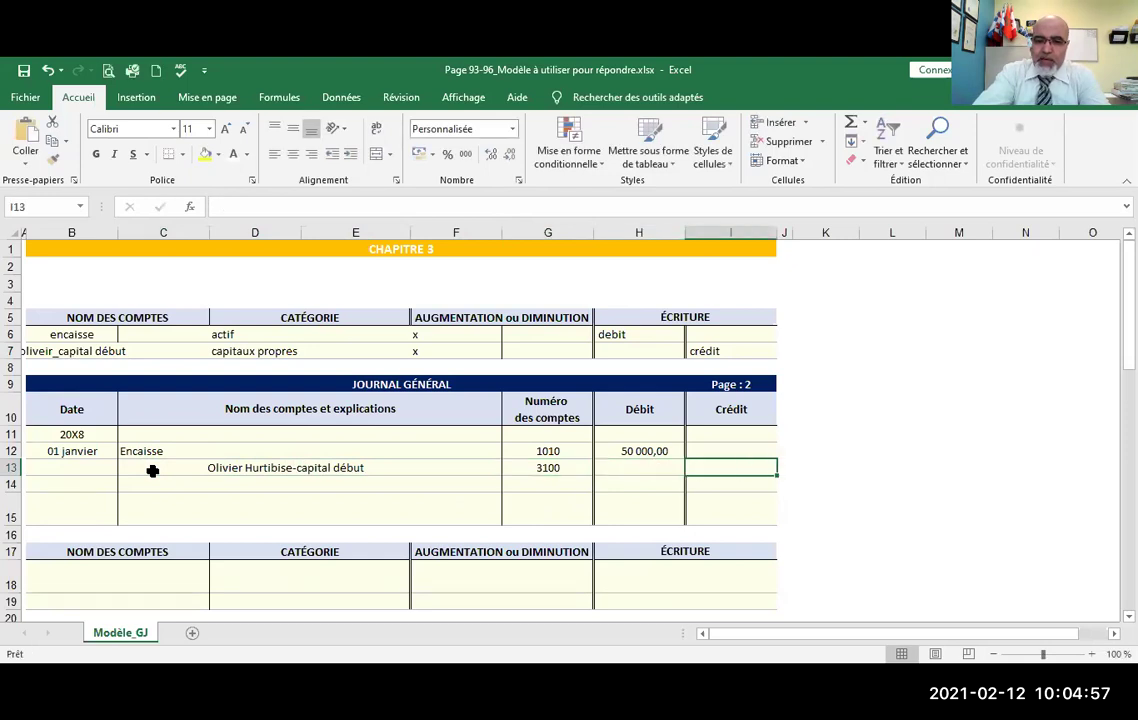
type("=")
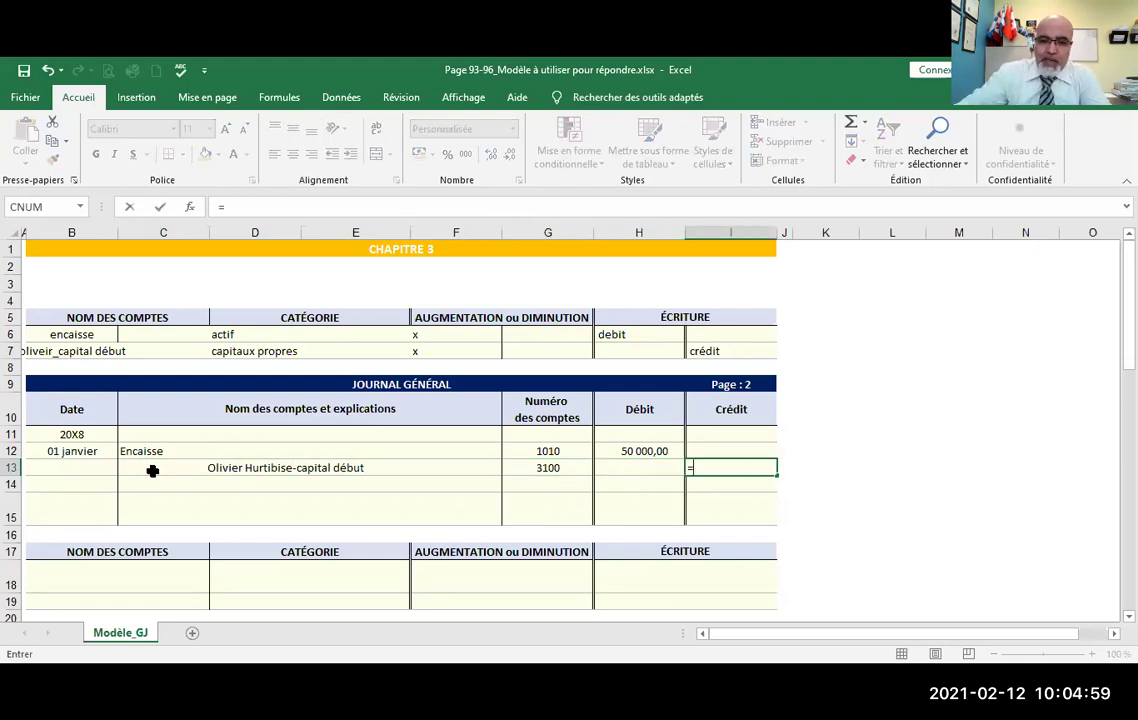
left_click(633, 450)
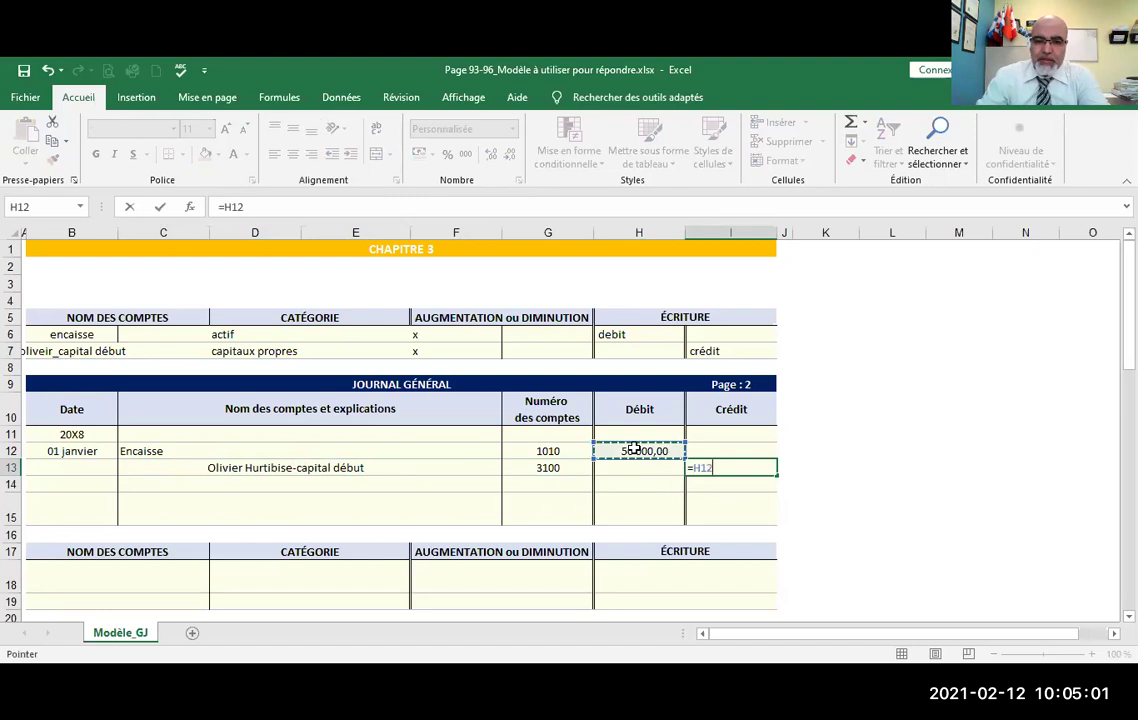
key("Return")
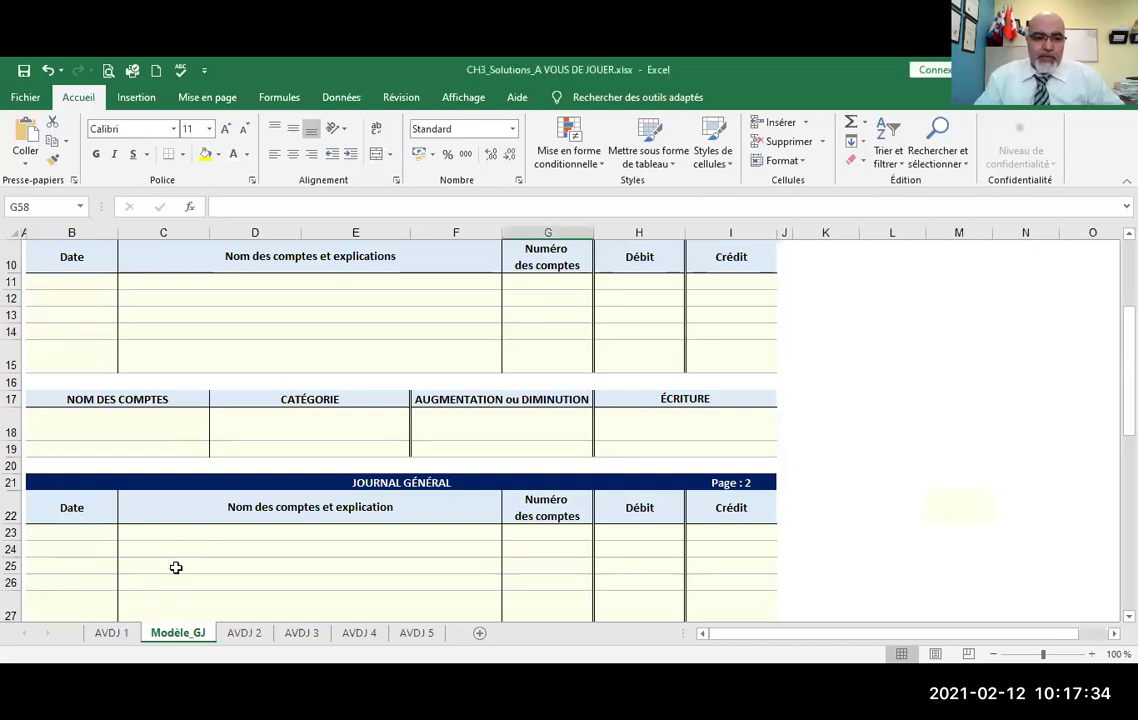
Step: Review the AVDJ 1 solution entry in rows 11–14, then go back to the e-book's page 84
left_click(111, 634)
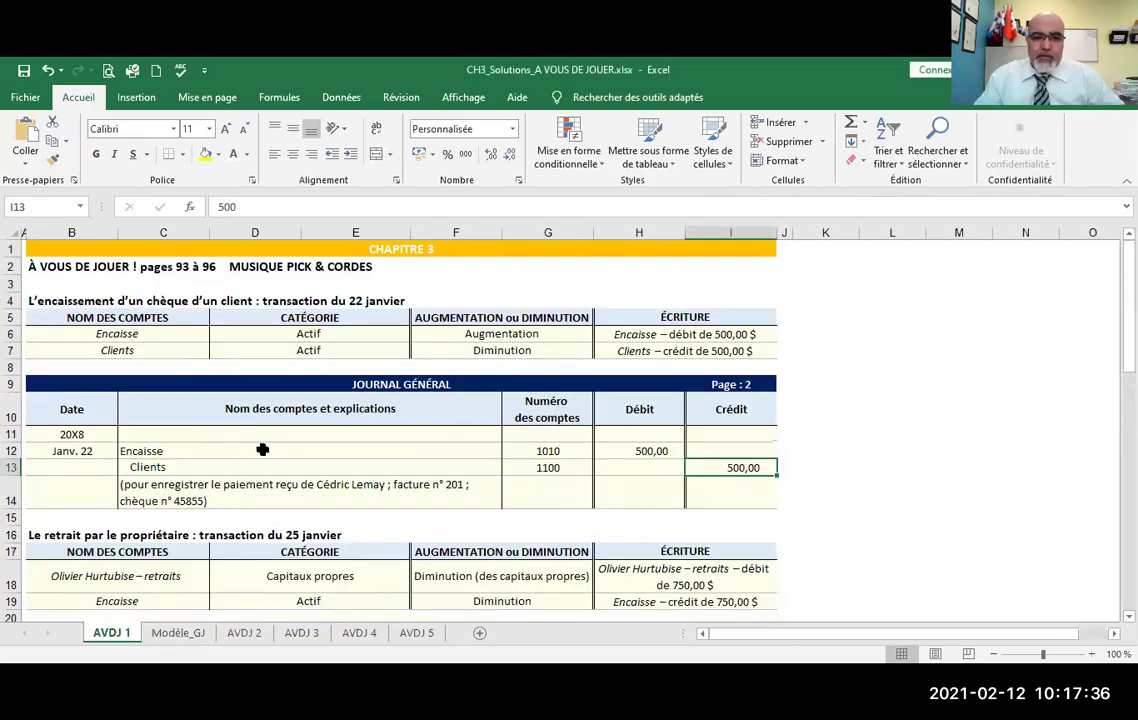
left_click(8, 434)
left_click_drag(8, 434, 32, 494)
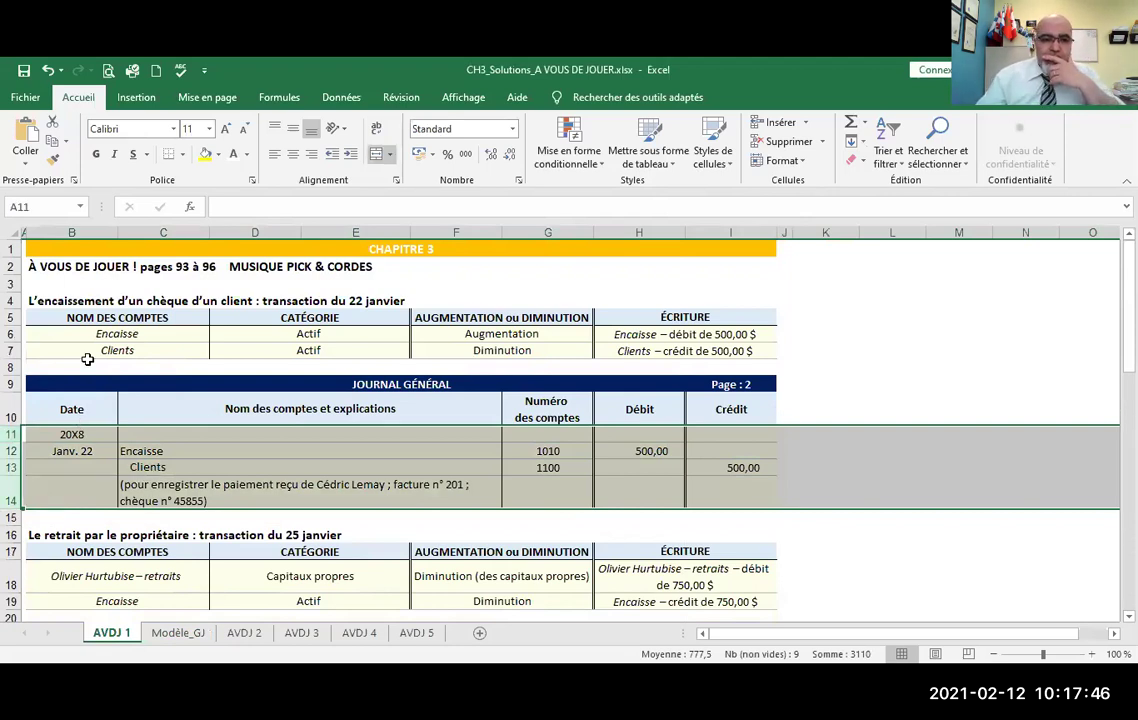
left_click(178, 632)
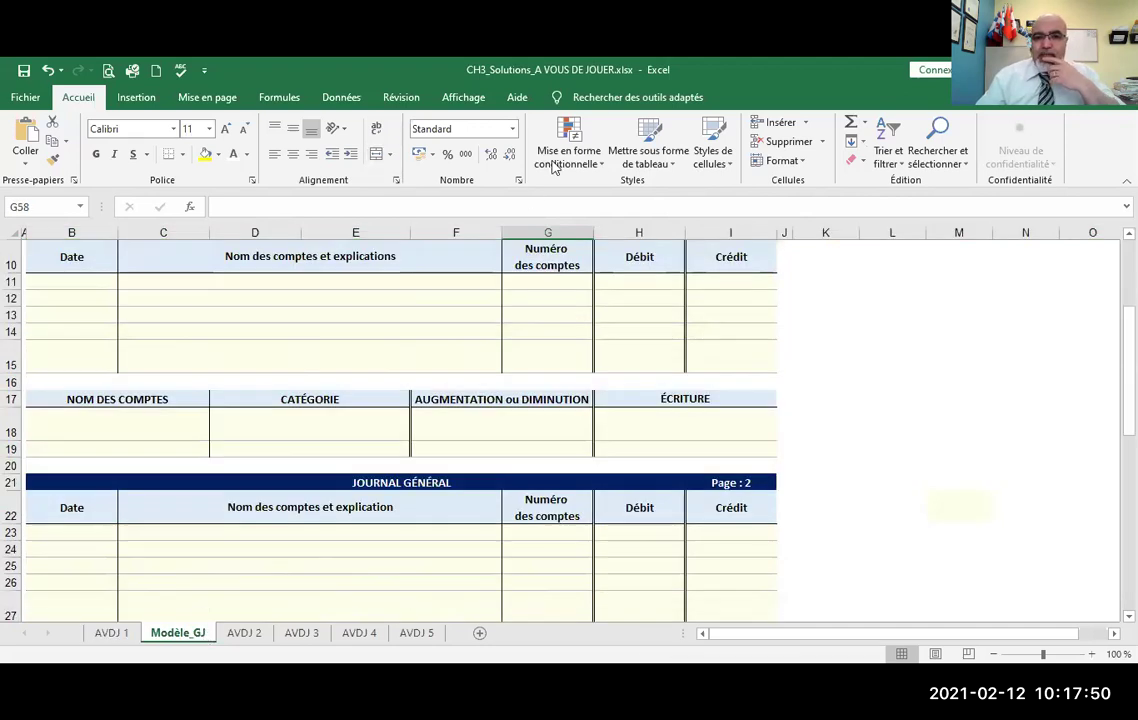
key("alt+Tab")
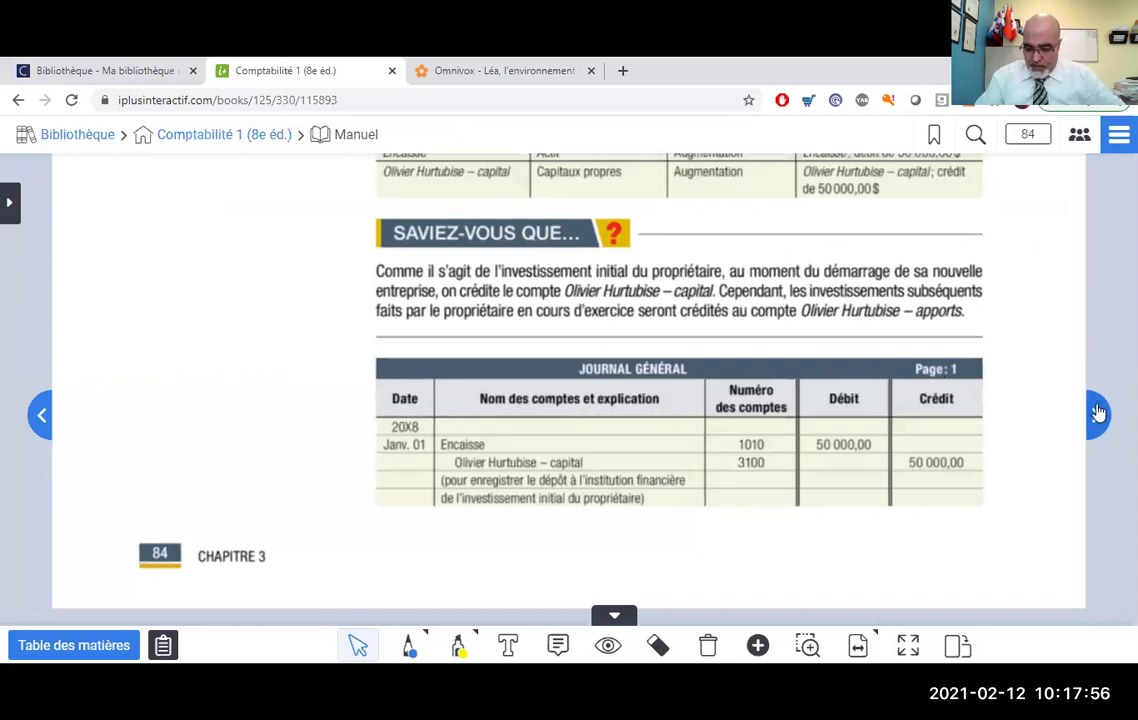
Step: Go to page 85 and scroll past the cheque to Tableau 3.4's 2 January building purchase
left_click(1098, 413)
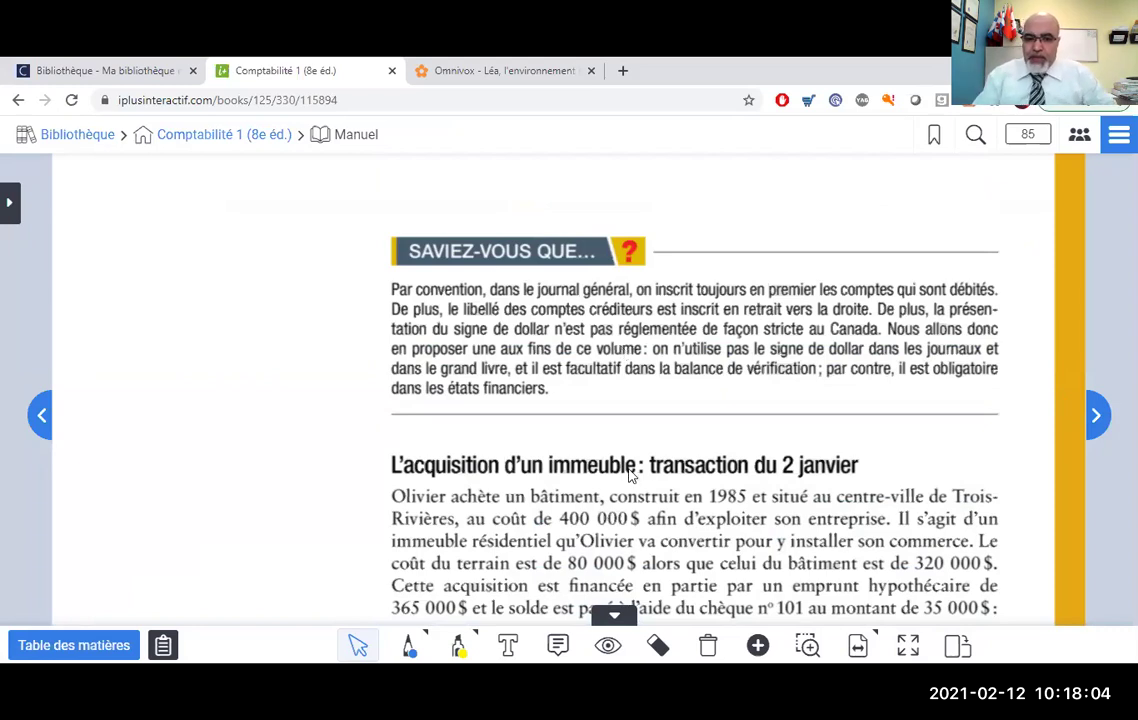
scroll(630, 475, "down", 3)
scroll(632, 466, "down", 1)
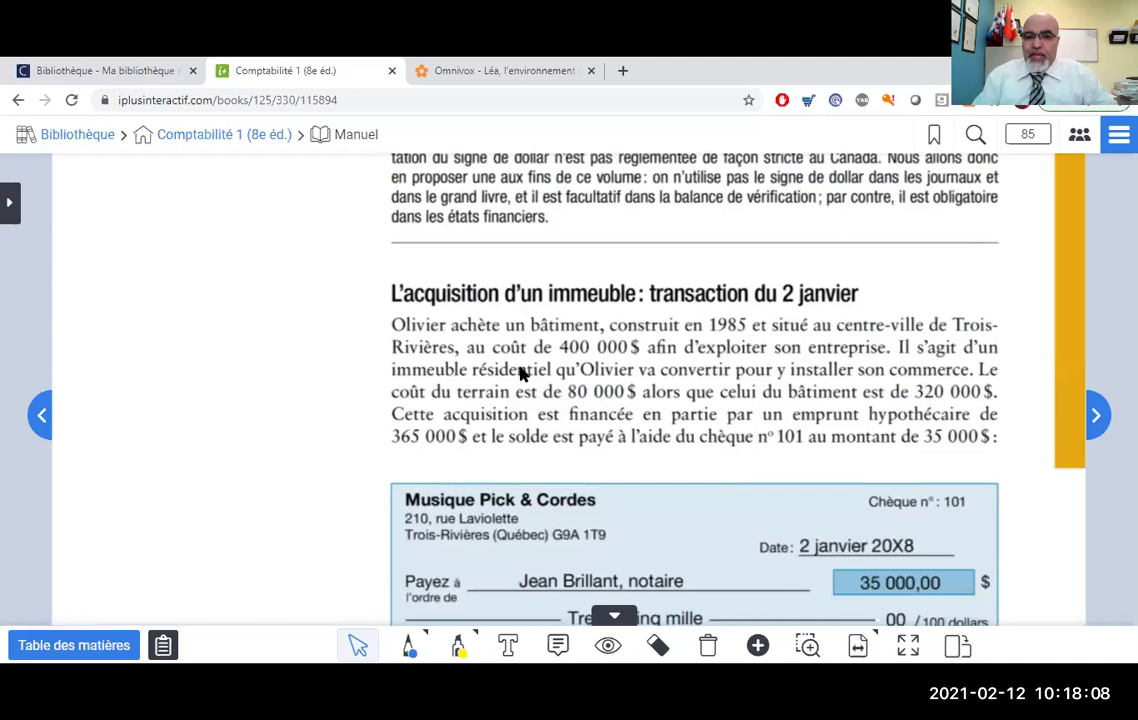
scroll(518, 370, "down", 2)
scroll(518, 348, "down", 2)
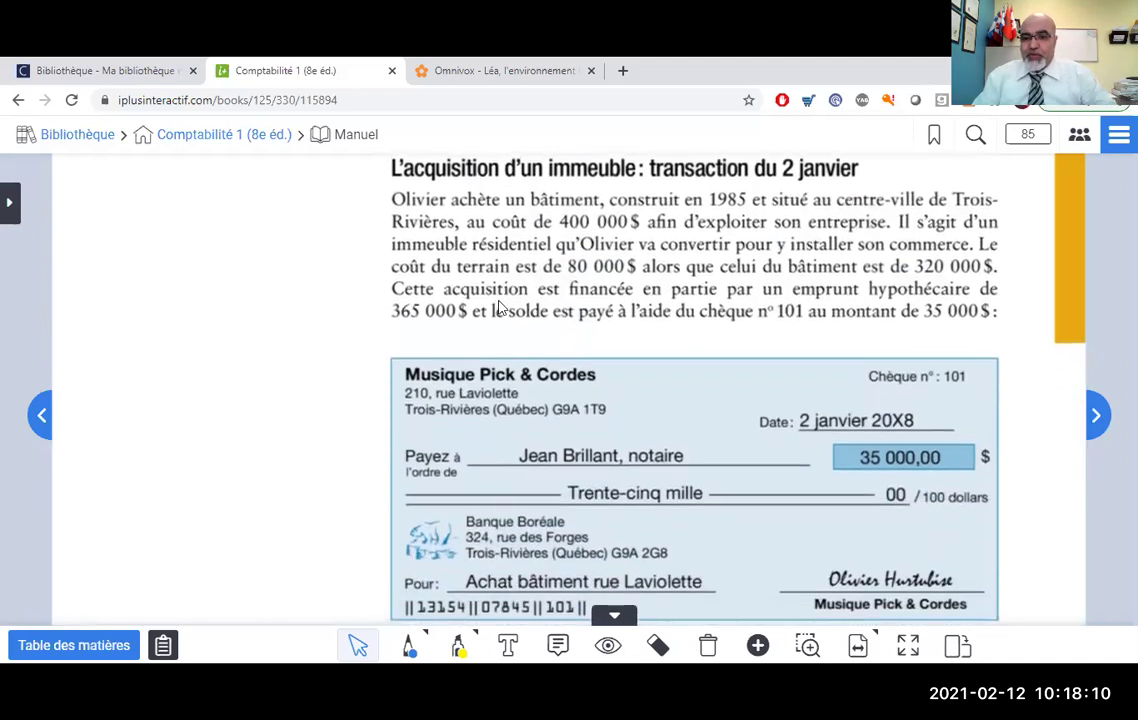
scroll(489, 297, "up", 1)
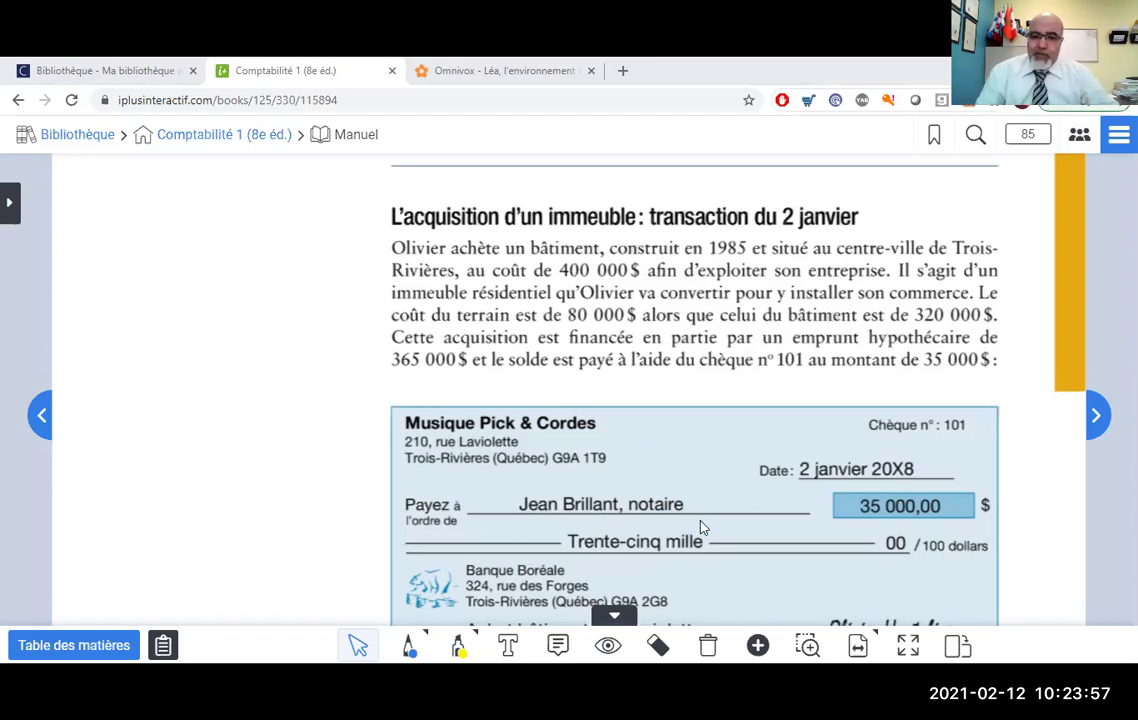
scroll(705, 510, "down", 3)
scroll(706, 506, "down", 3)
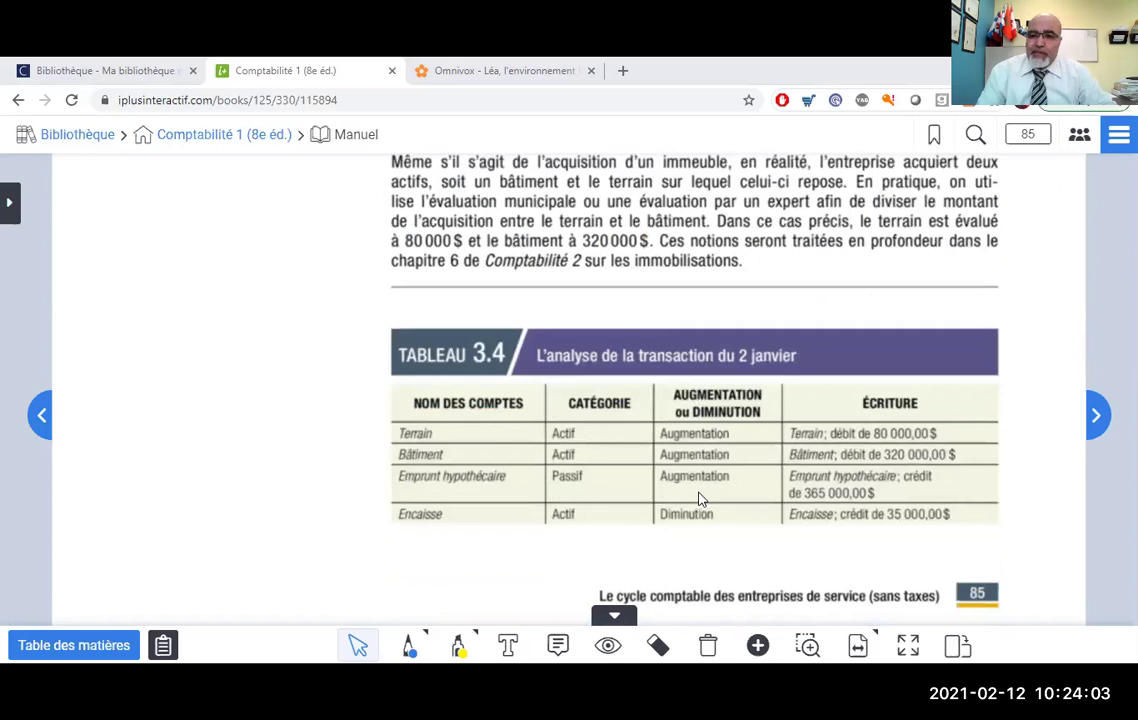
scroll(703, 498, "down", 1)
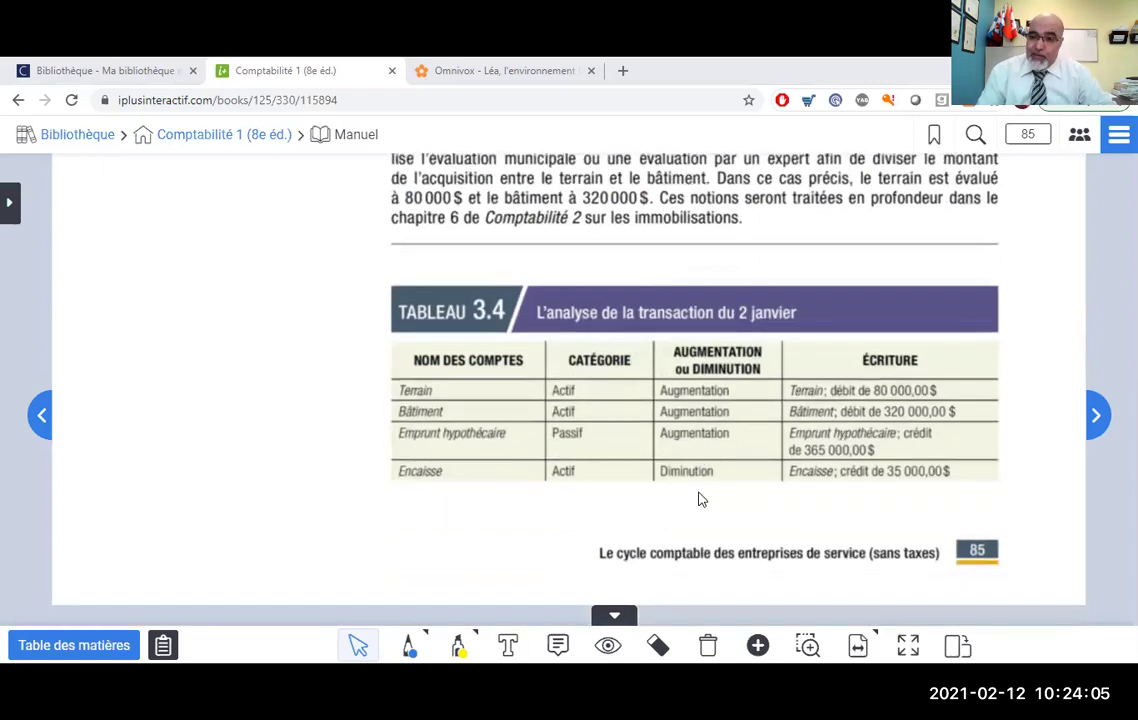
scroll(698, 466, "down", 1)
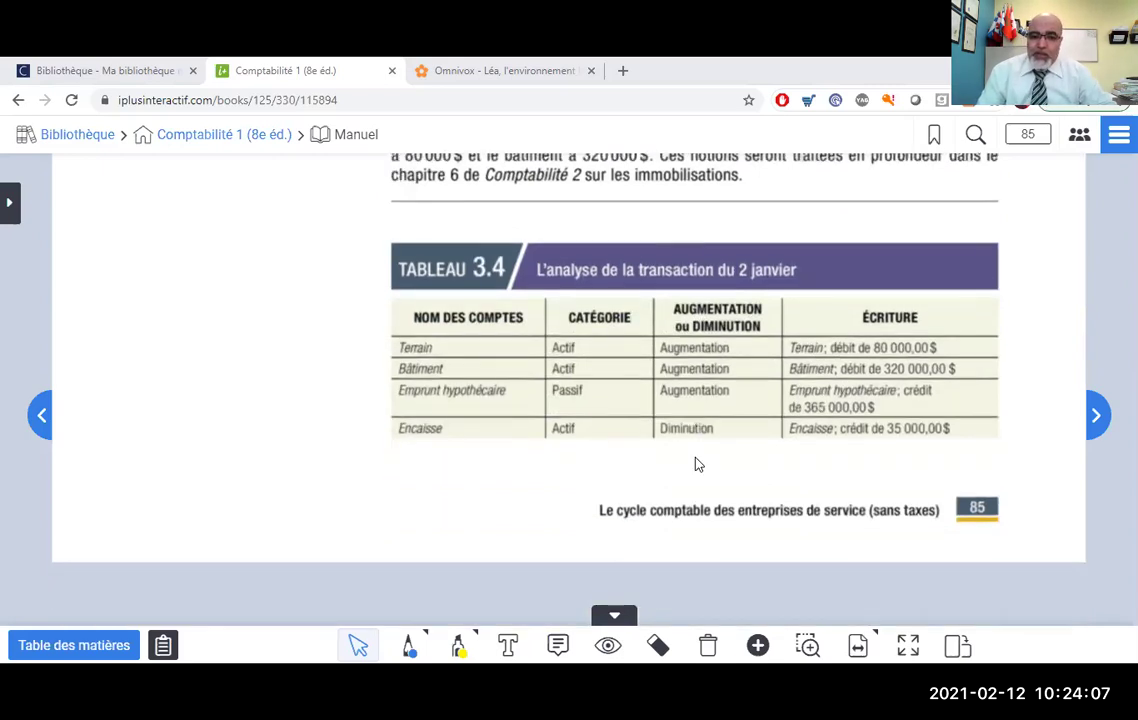
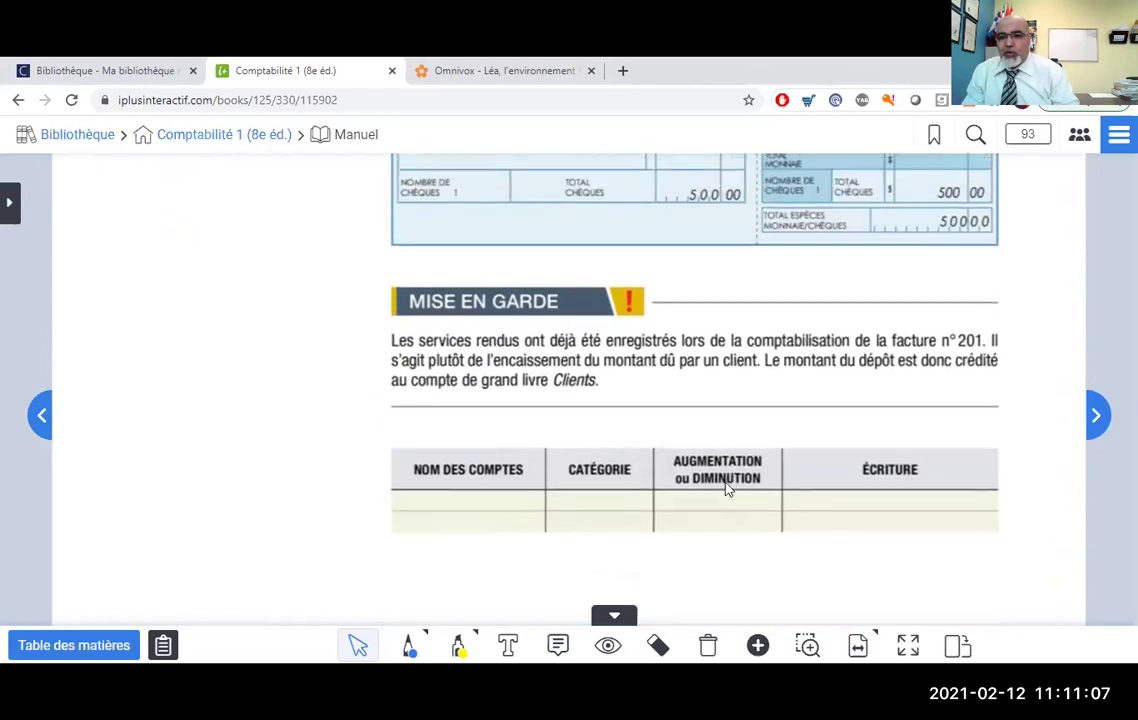
Step: Turn to the next page of the Comptabilité 1 e-book and scroll through it
left_click(1097, 418)
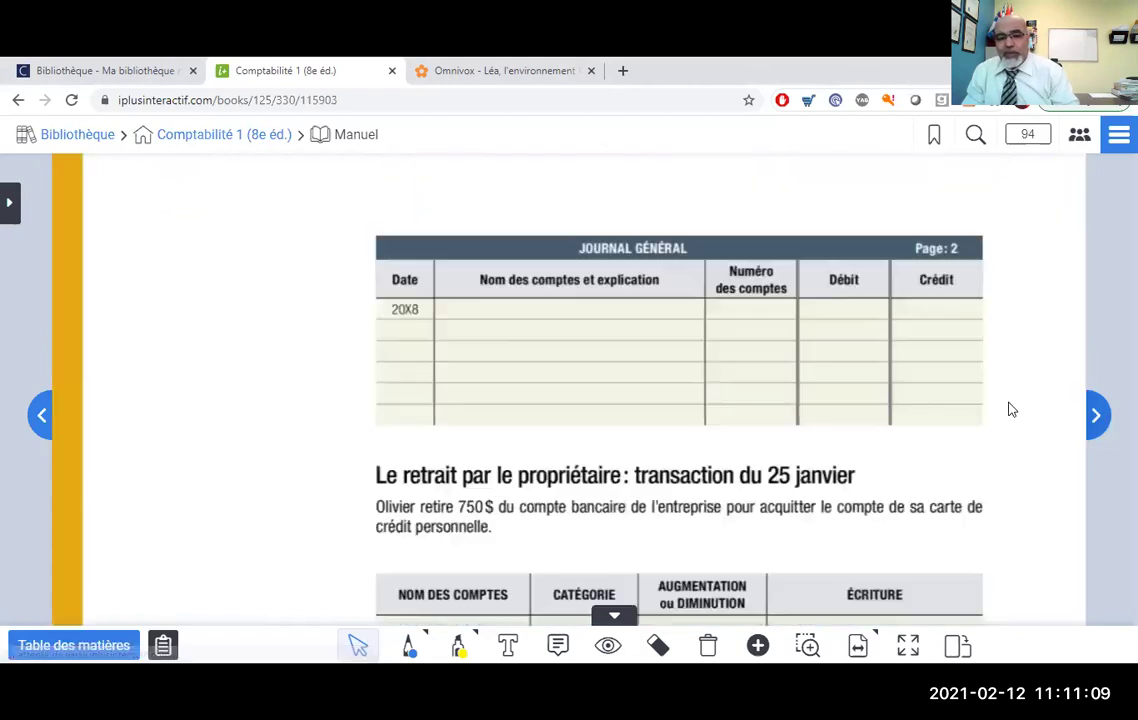
left_click_drag(731, 409, 742, 343)
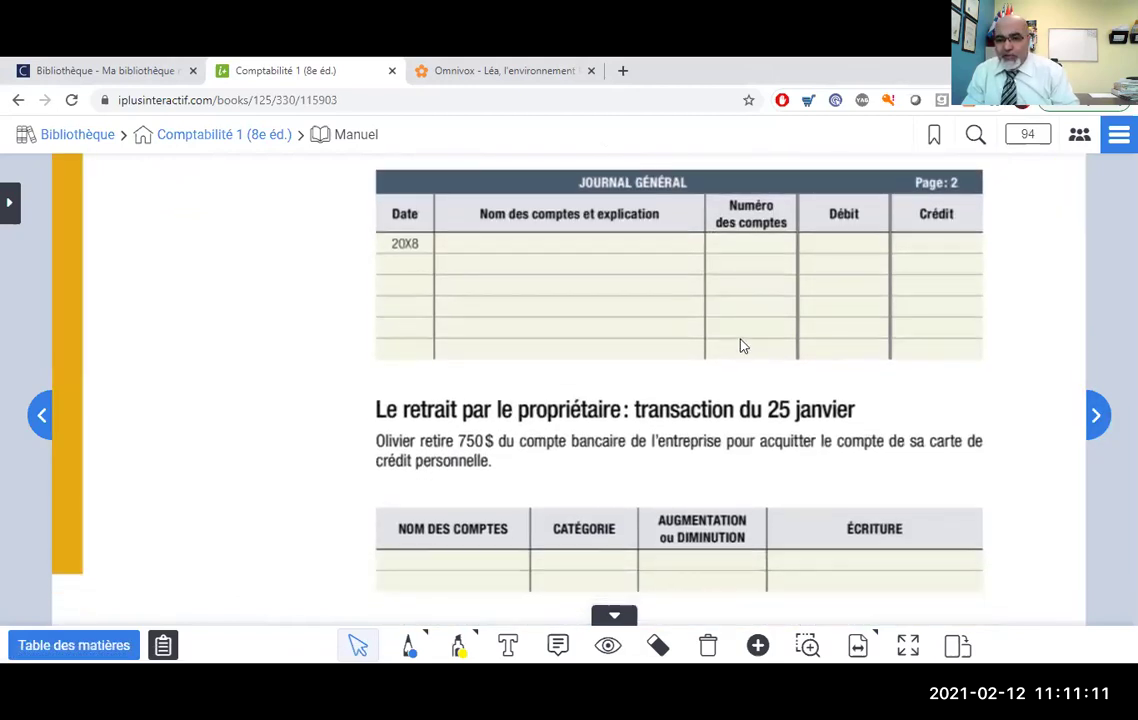
mouse_move(760, 470)
left_mouse_down()
mouse_move(770, 450)
mouse_move(752, 353)
mouse_move(761, 314)
left_mouse_up()
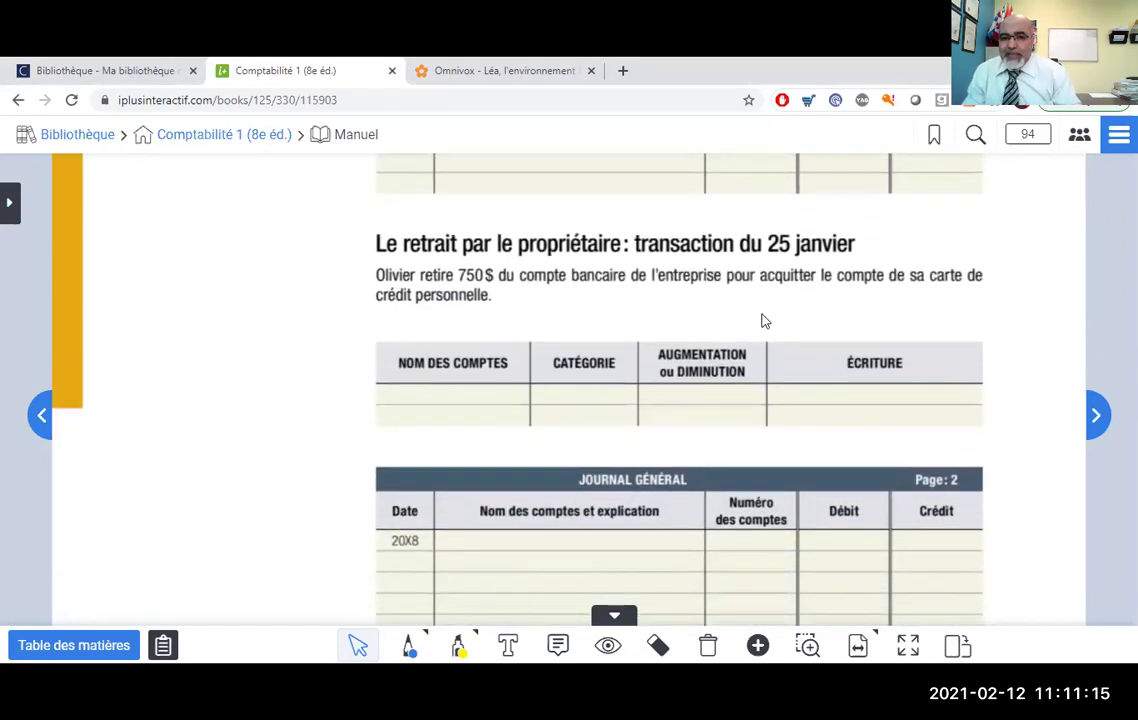
scroll(785, 447, "down", 3)
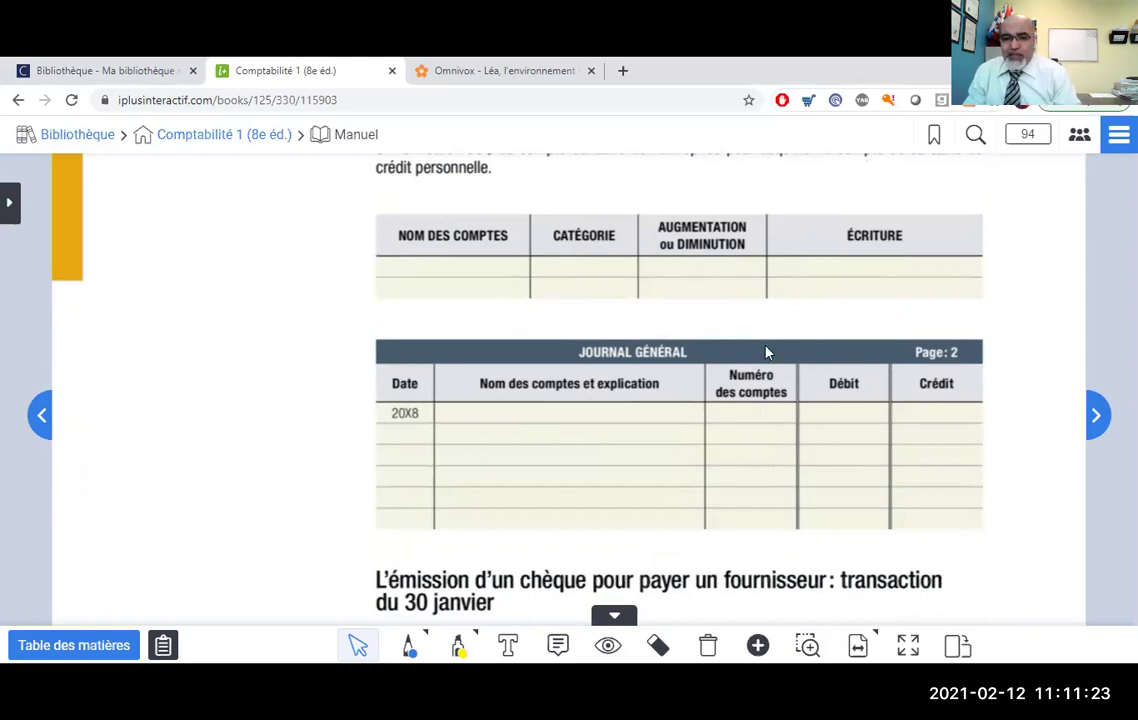
scroll(787, 420, "down", 3)
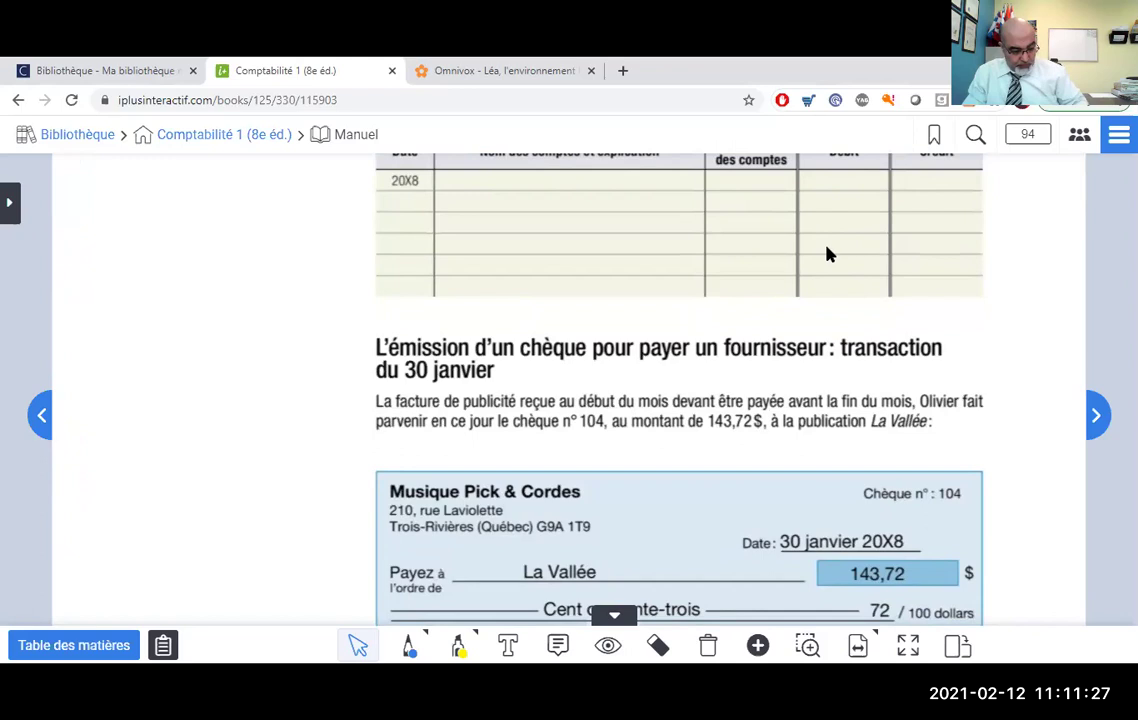
scroll(826, 254, "up", 1)
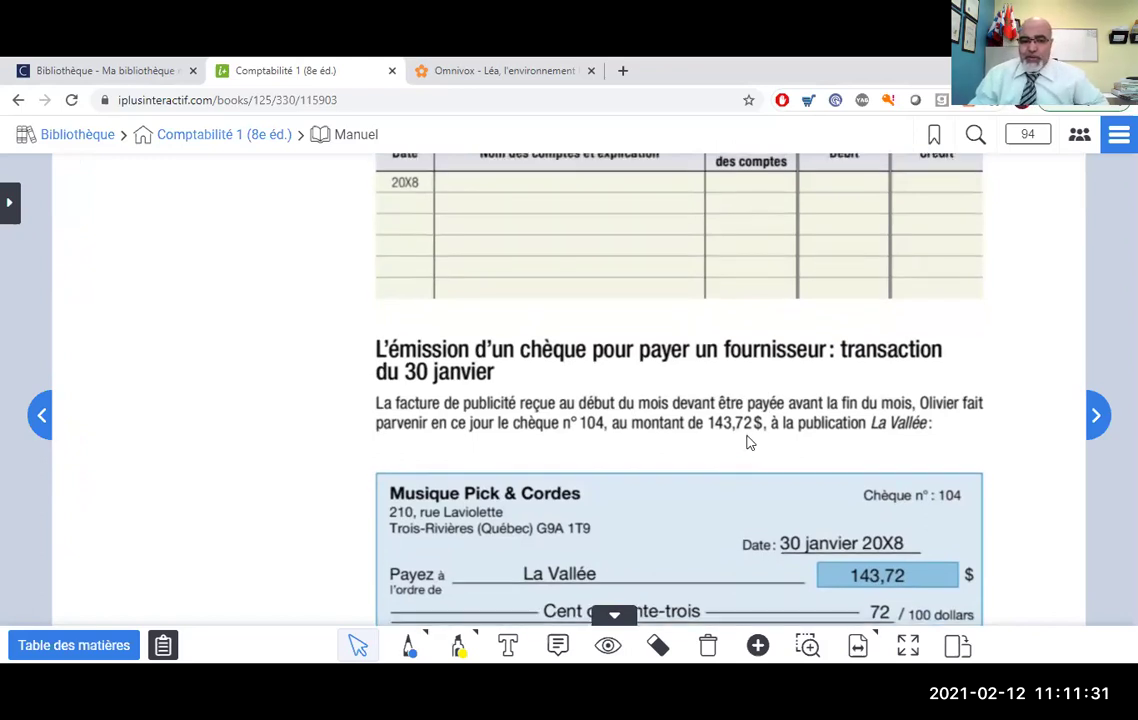
scroll(751, 372, "down", 1)
scroll(749, 370, "down", 1)
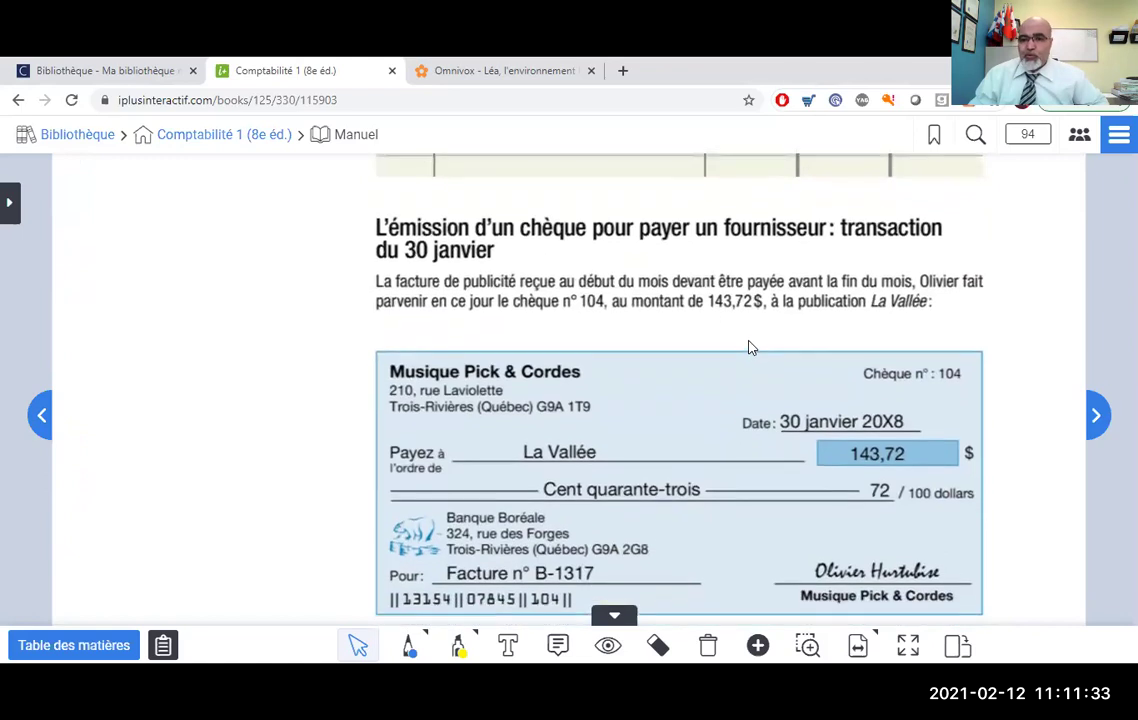
scroll(752, 317, "down", 1)
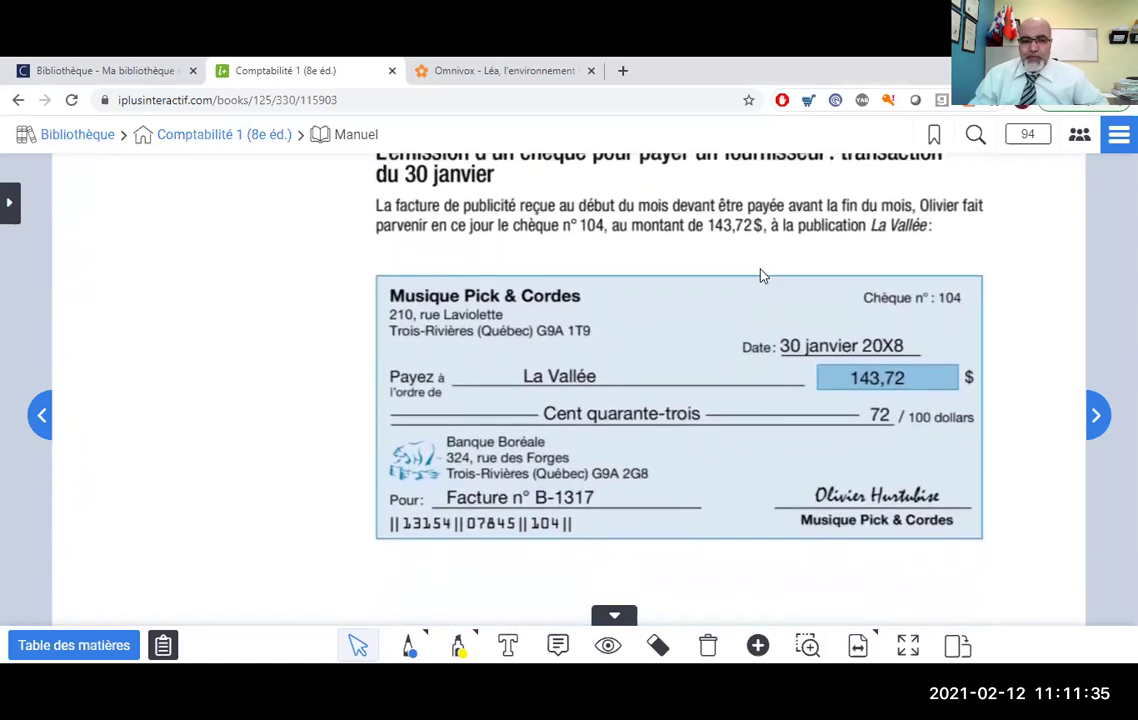
scroll(746, 318, "up", 1)
scroll(742, 340, "up", 1)
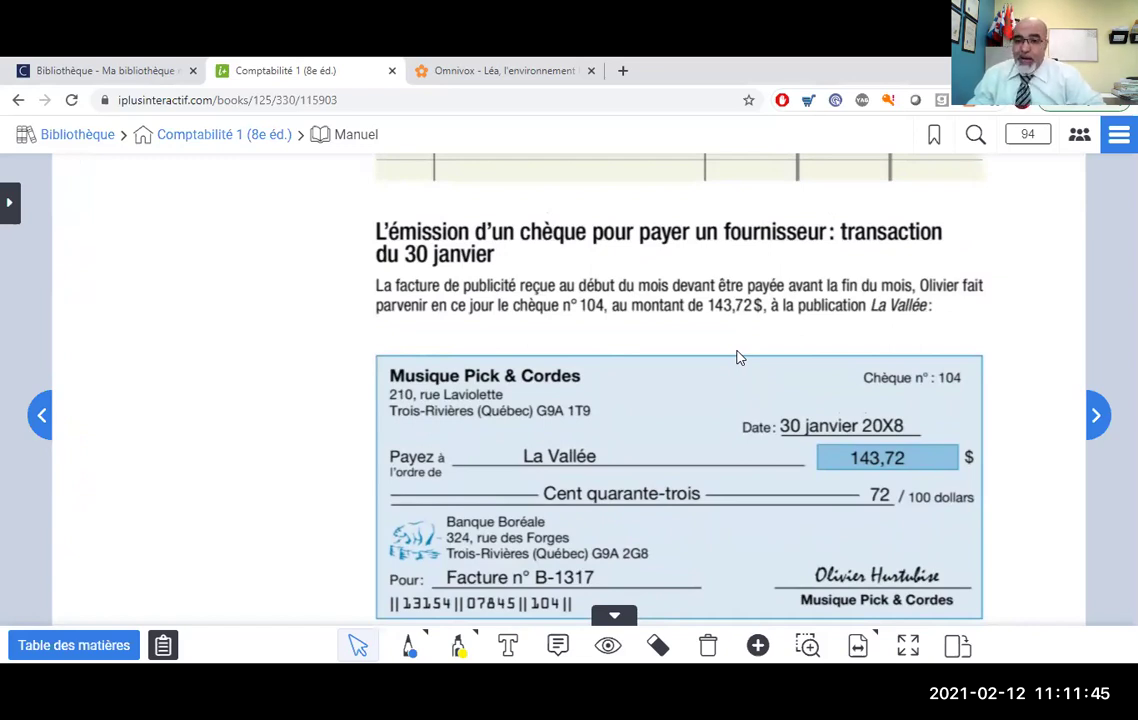
Step: Advance to page 95 and bring up the 31 janvier transaction for invoice 202 (450 $)
left_click(1093, 413)
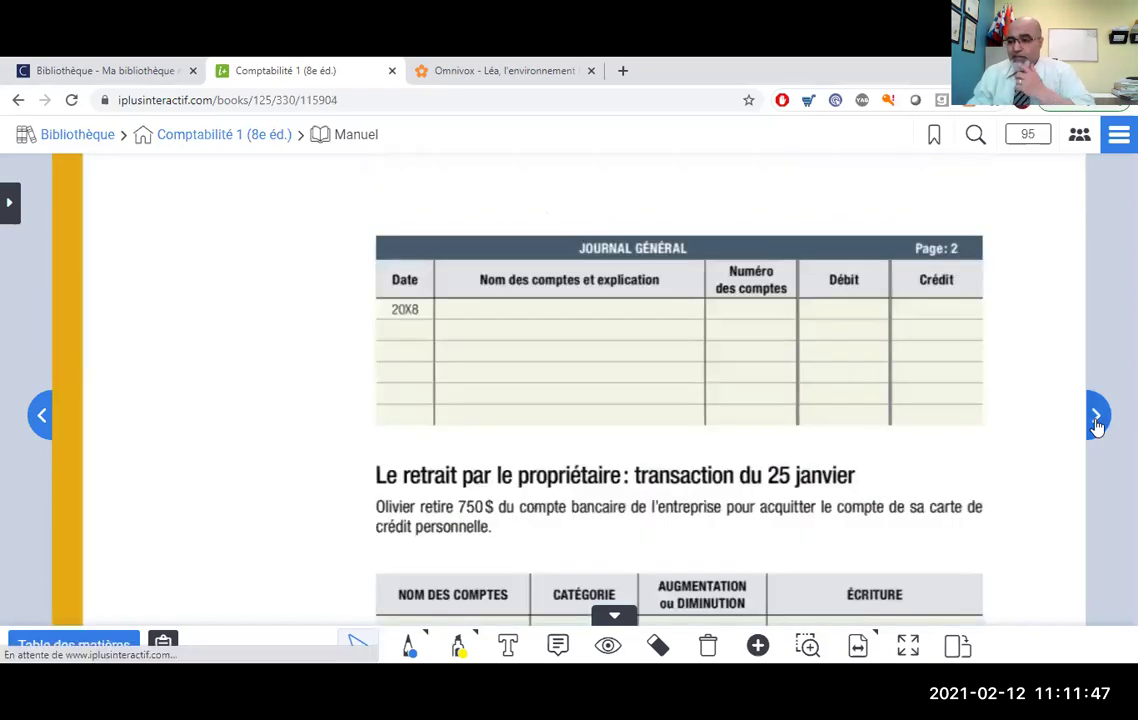
scroll(724, 437, "down", 2)
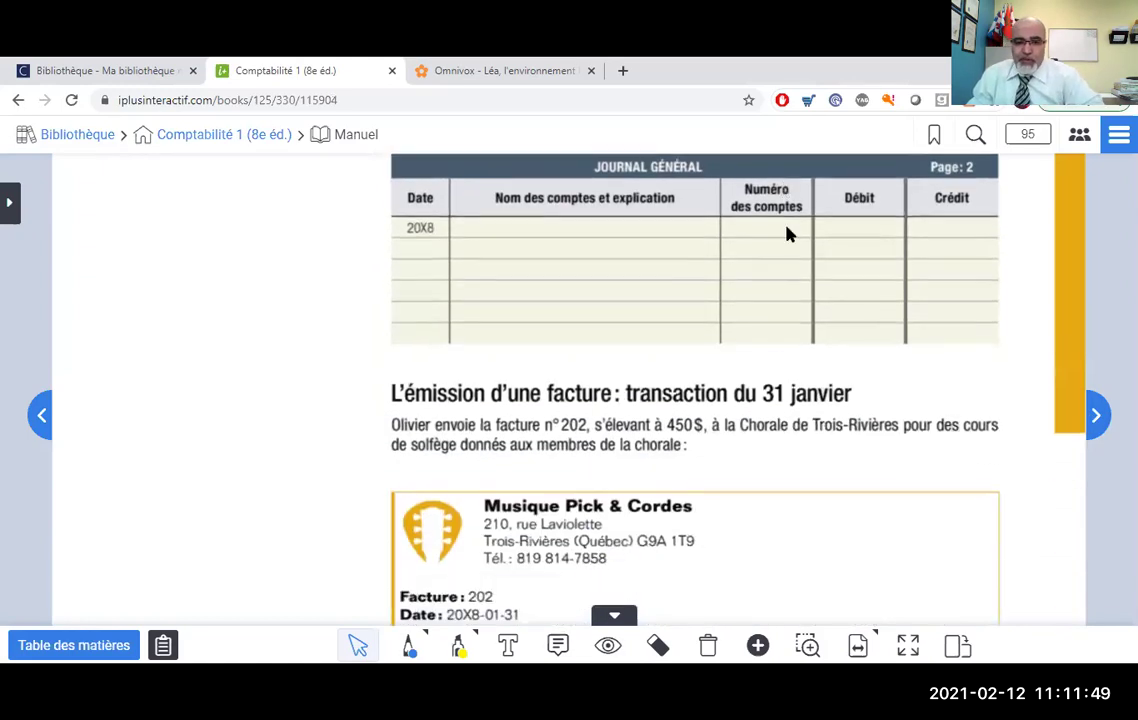
scroll(791, 517, "down", 3)
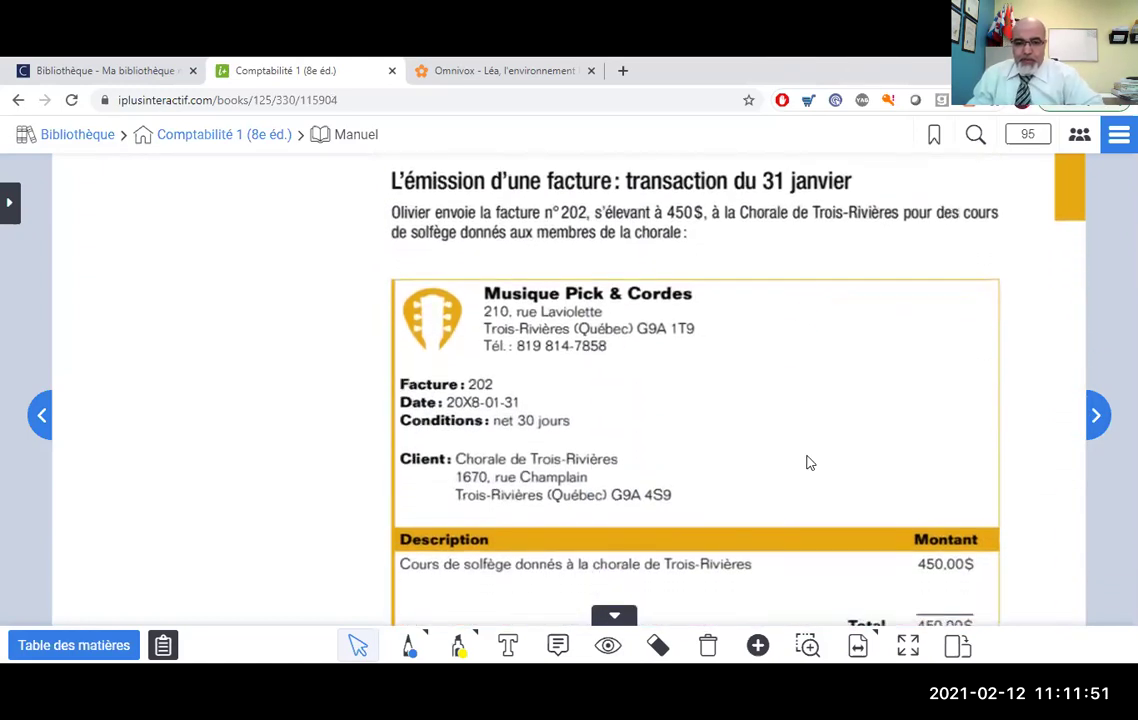
scroll(812, 420, "down", 1)
scroll(806, 420, "down", 1)
scroll(809, 440, "up", 2)
scroll(810, 494, "up", 1)
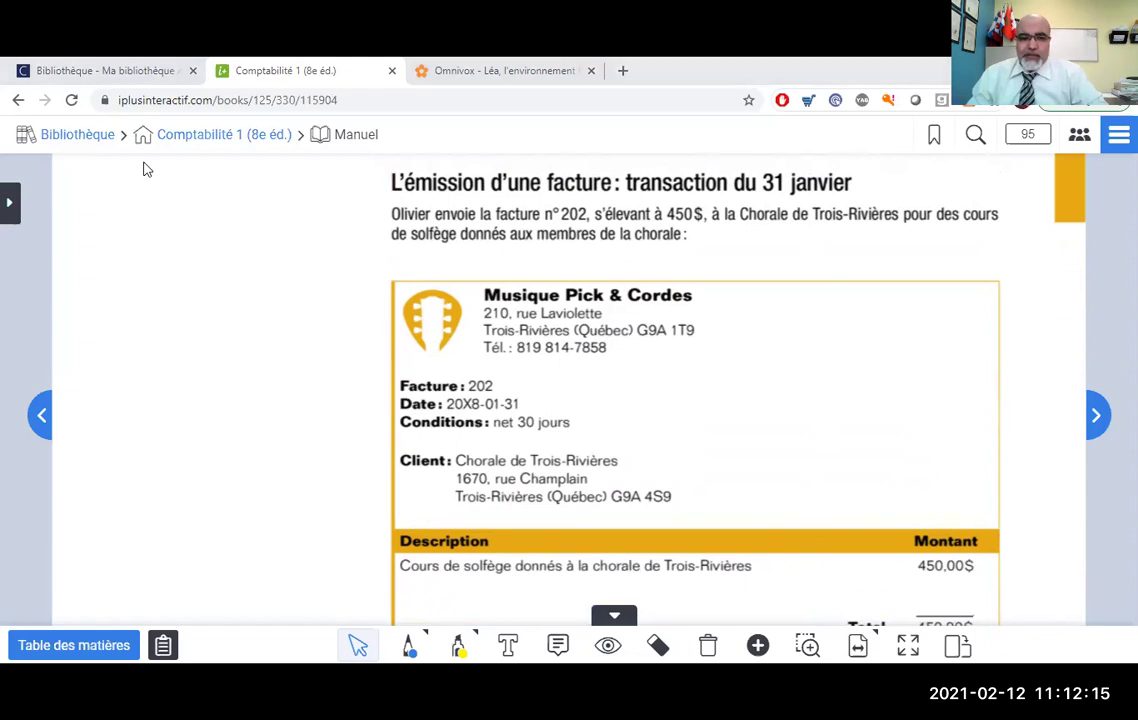
Step: In Excel, delete the analysis tables in rows 17–52 of Modèle_GJ
key("alt+Tab")
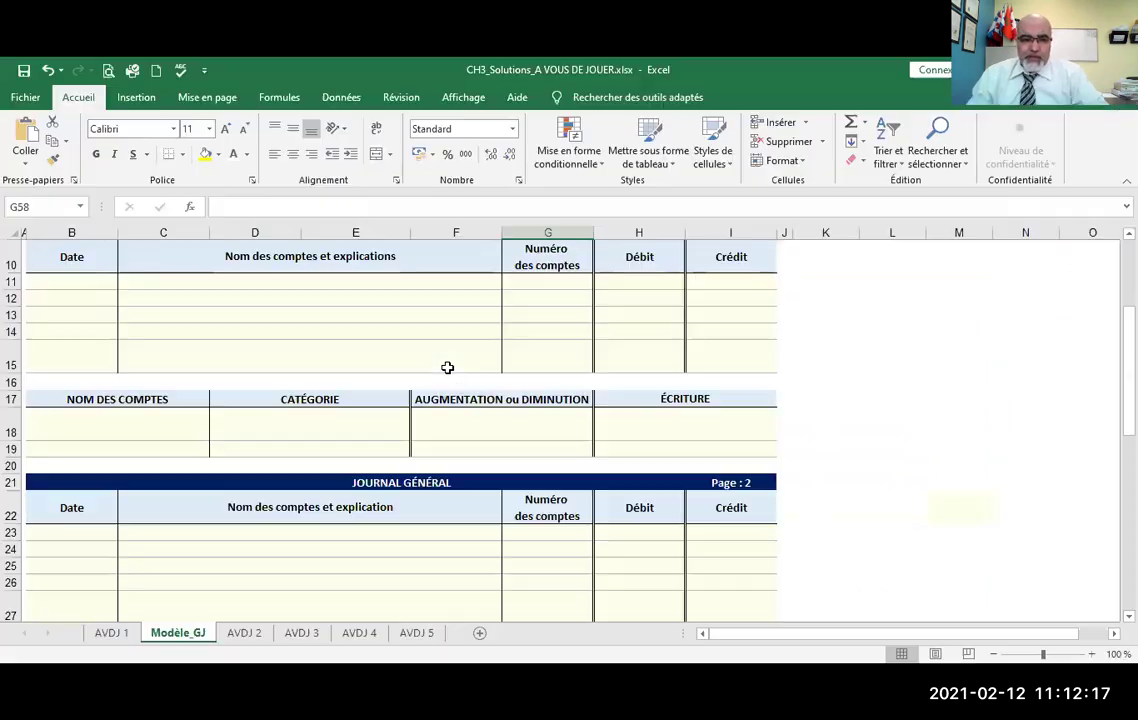
left_click(12, 398)
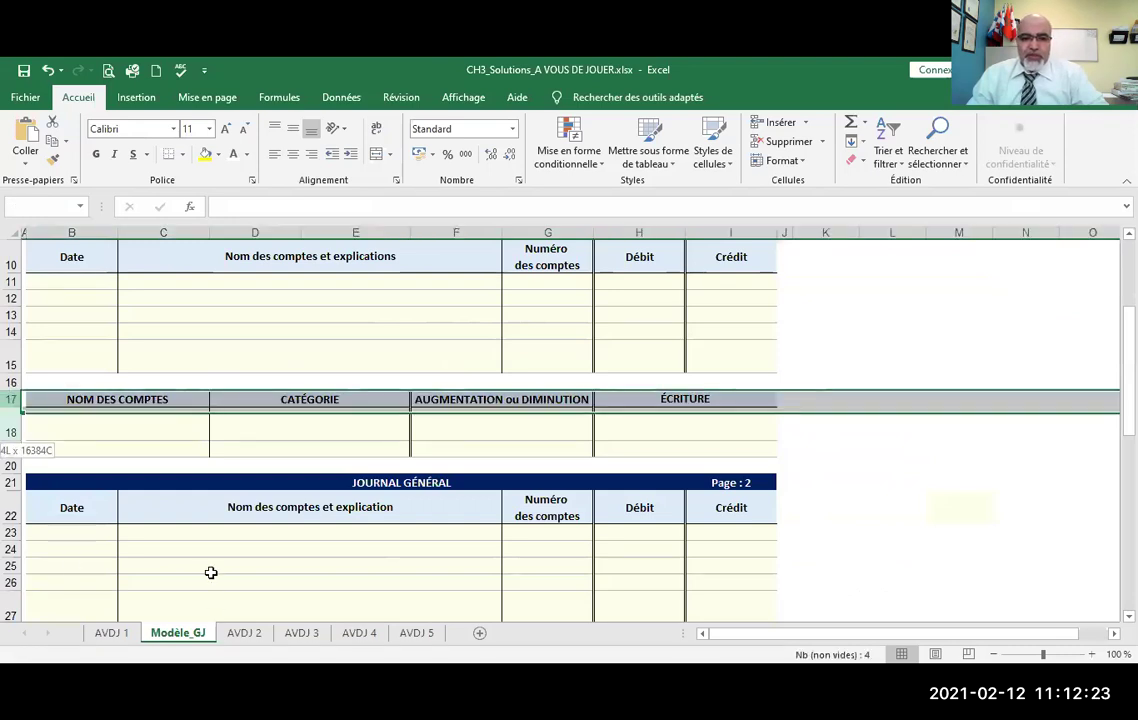
key("ctrl+shift+Down")
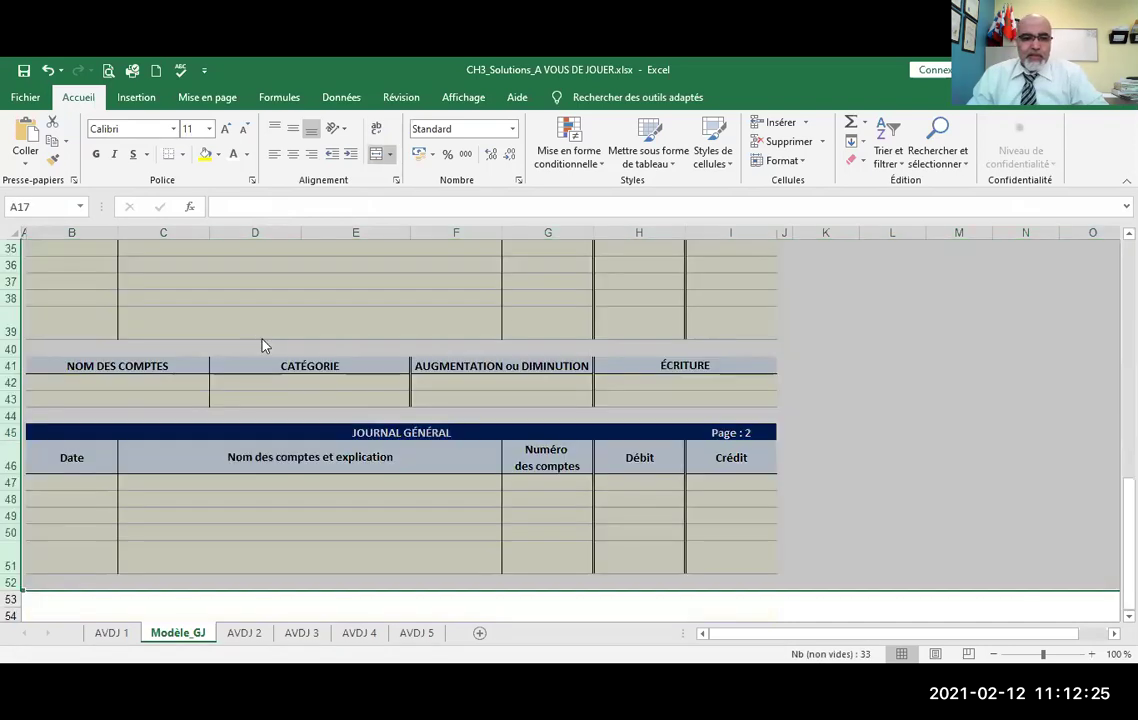
right_click(265, 345)
left_click(312, 478)
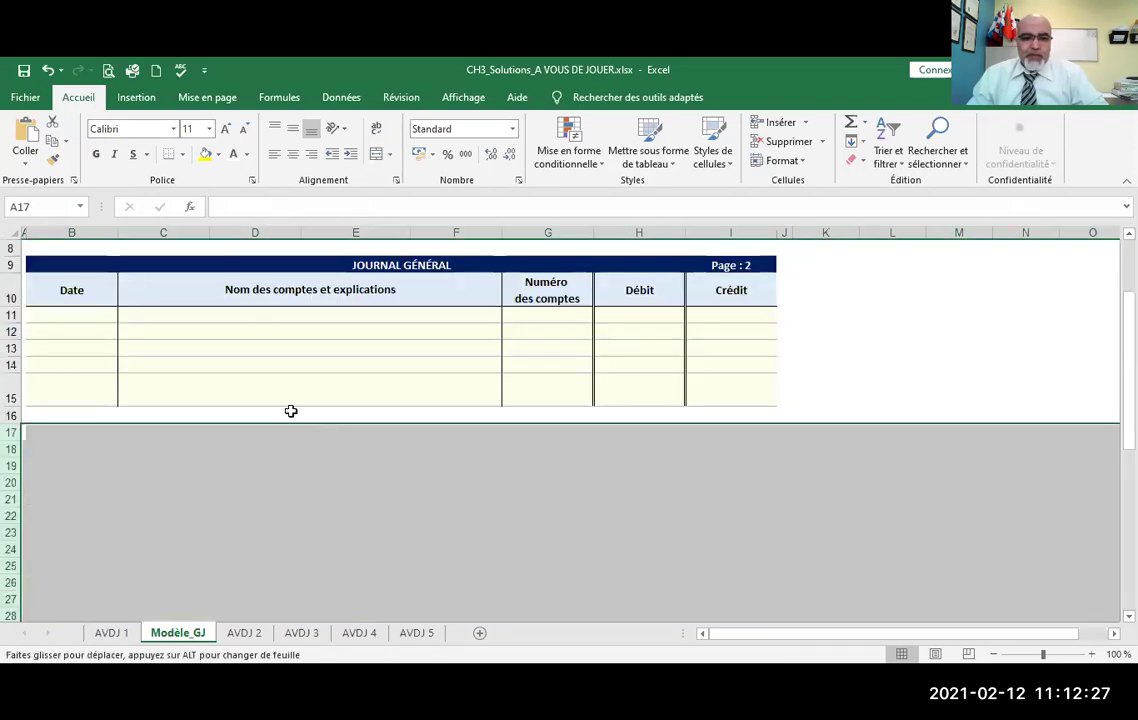
Step: Try extending the journal's entry rows B11:I15 downward, dismissing the merged-cells warnings
left_click_drag(41, 328, 757, 404)
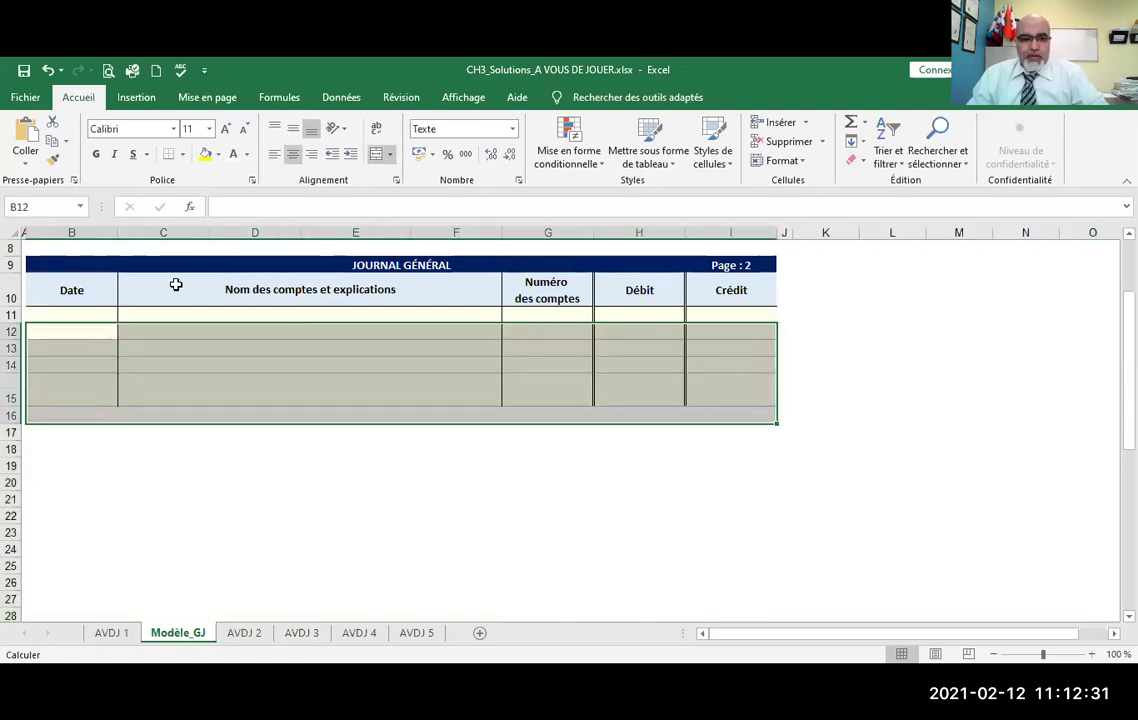
left_click_drag(62, 290, 136, 324)
left_click_drag(54, 312, 782, 547)
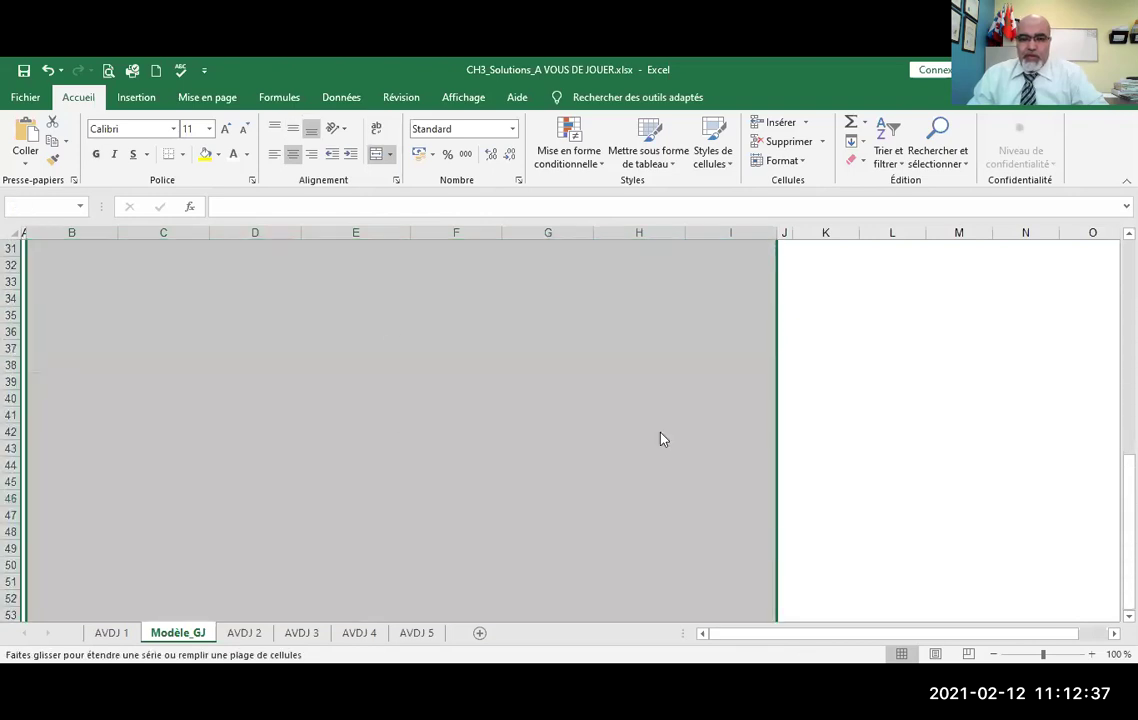
left_click(577, 415)
scroll(790, 395, "up", 8)
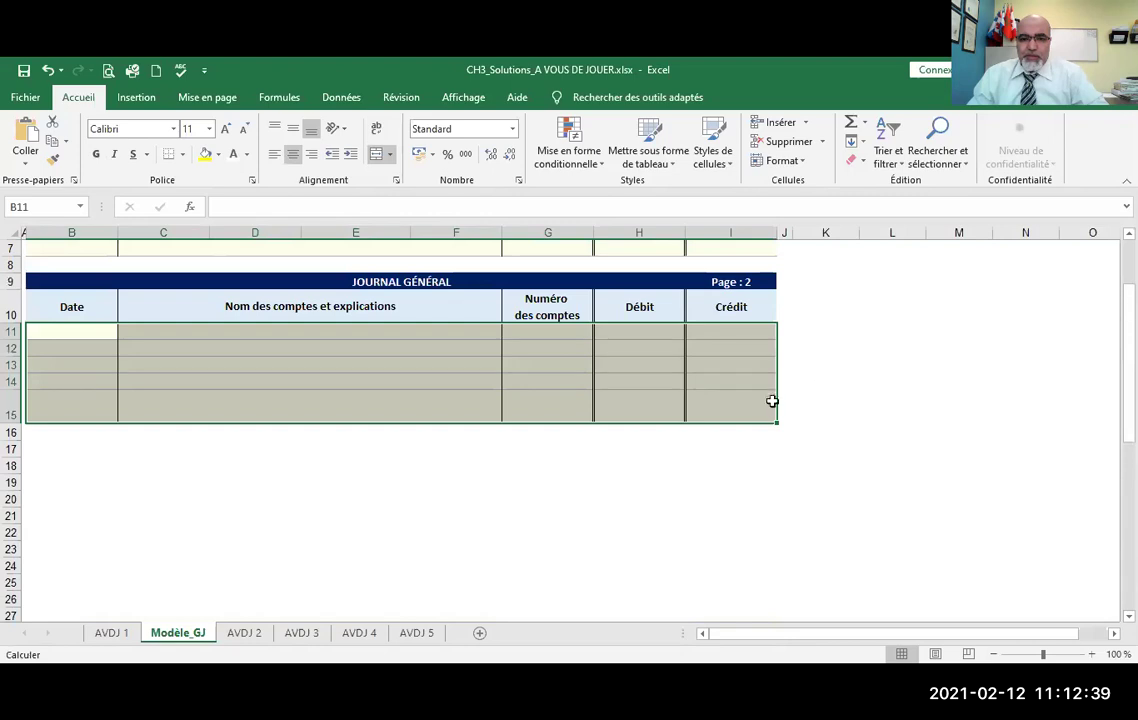
left_click_drag(779, 423, 778, 492)
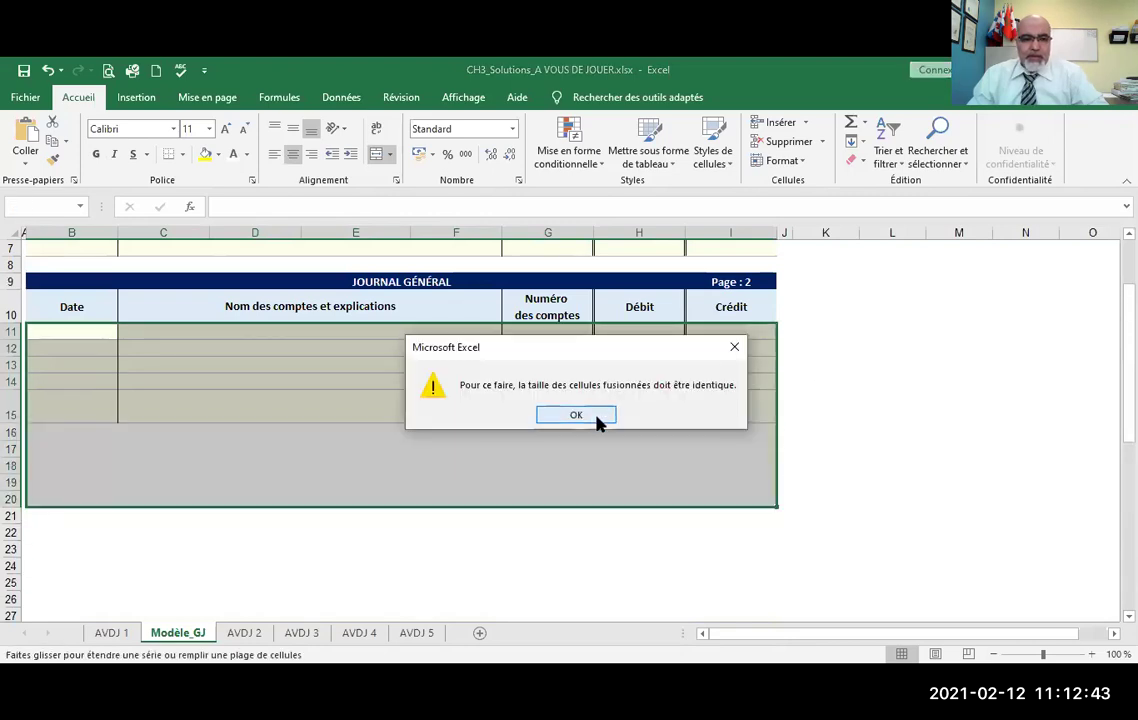
left_click(600, 420)
left_click_drag(38, 405, 648, 394)
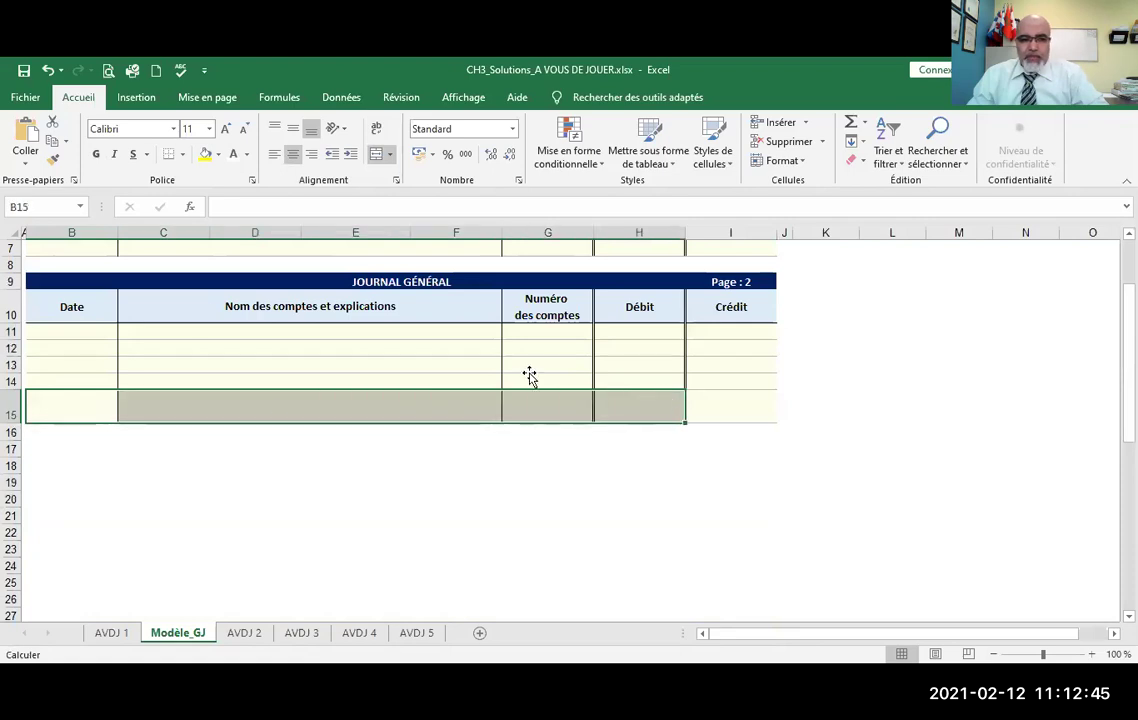
Step: Copy journal entry rows 11–15 and paste them at rows 16 and 21
left_click(12, 331)
left_click(14, 400, "shift")
left_click(52, 141)
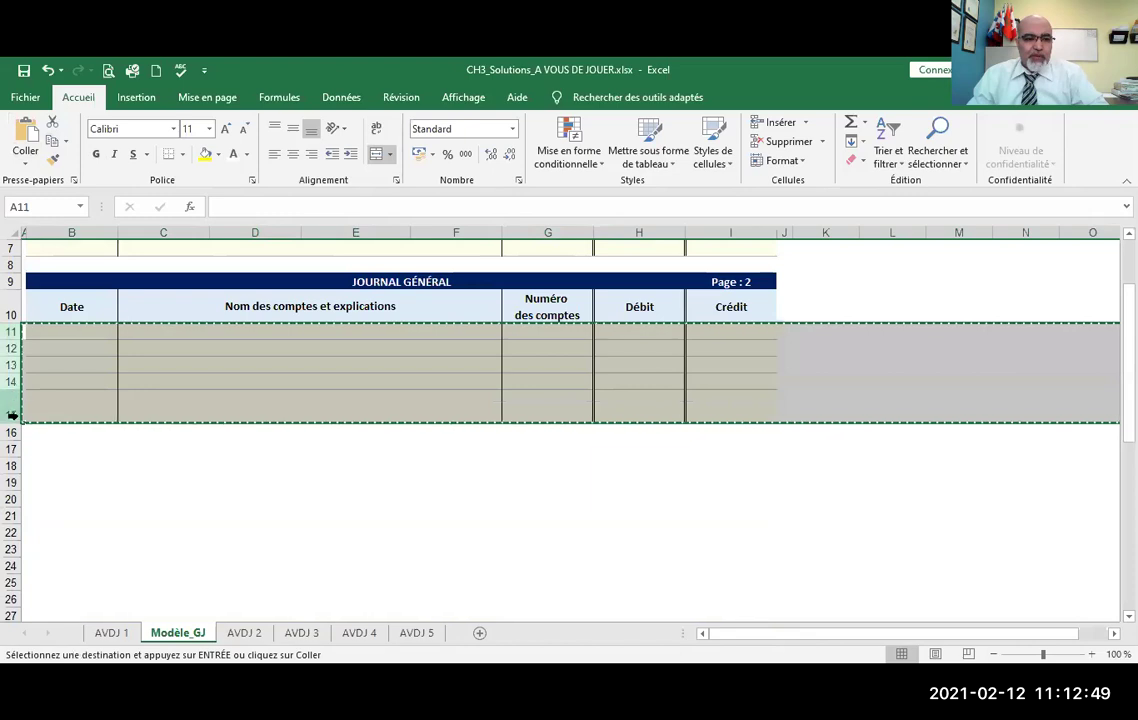
left_click(12, 432)
left_click(24, 134)
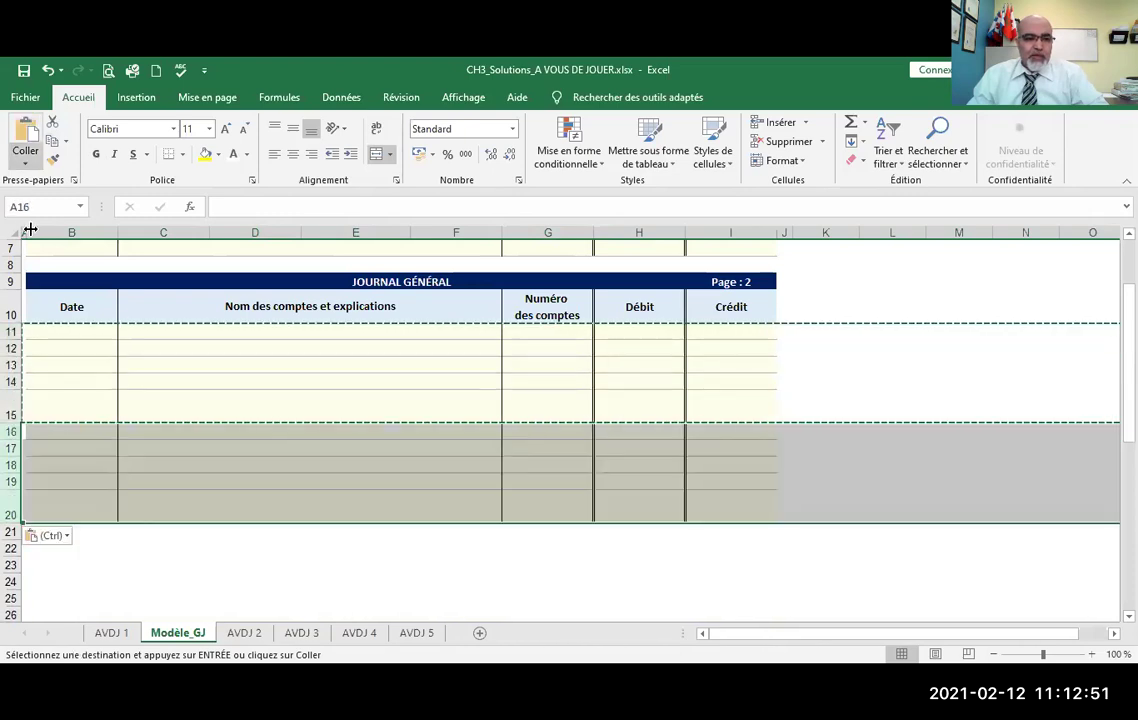
scroll(46, 432, "down", 2)
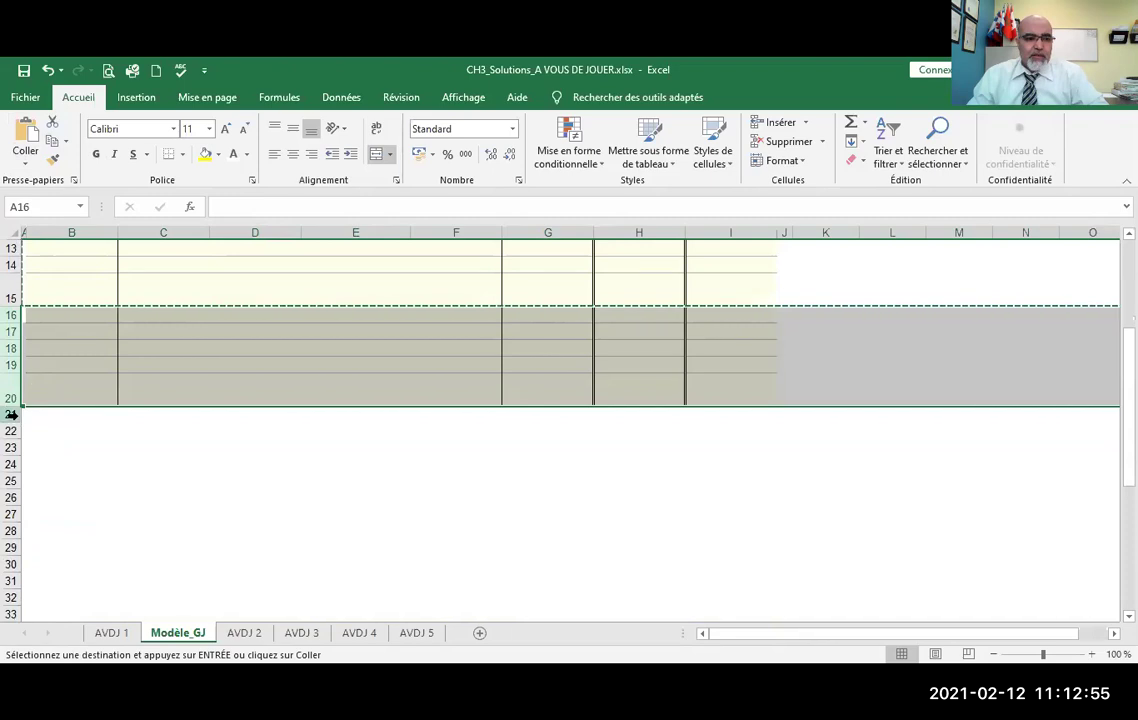
left_click(10, 414)
left_click(24, 134)
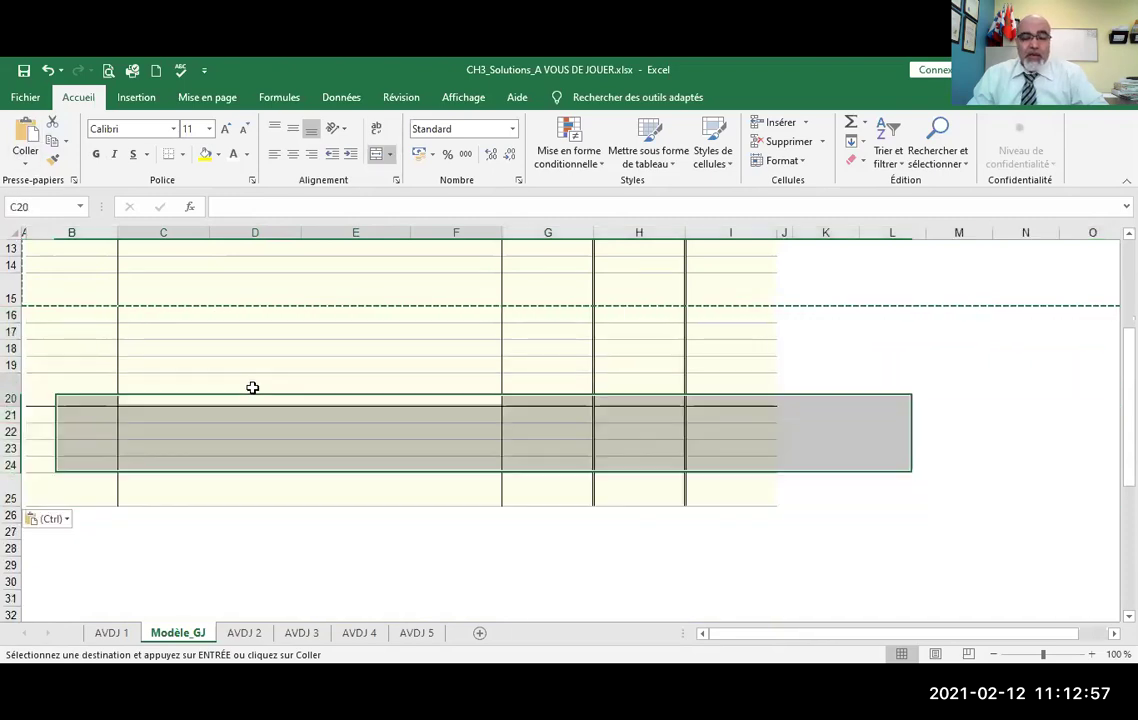
scroll(255, 385, "up", 4)
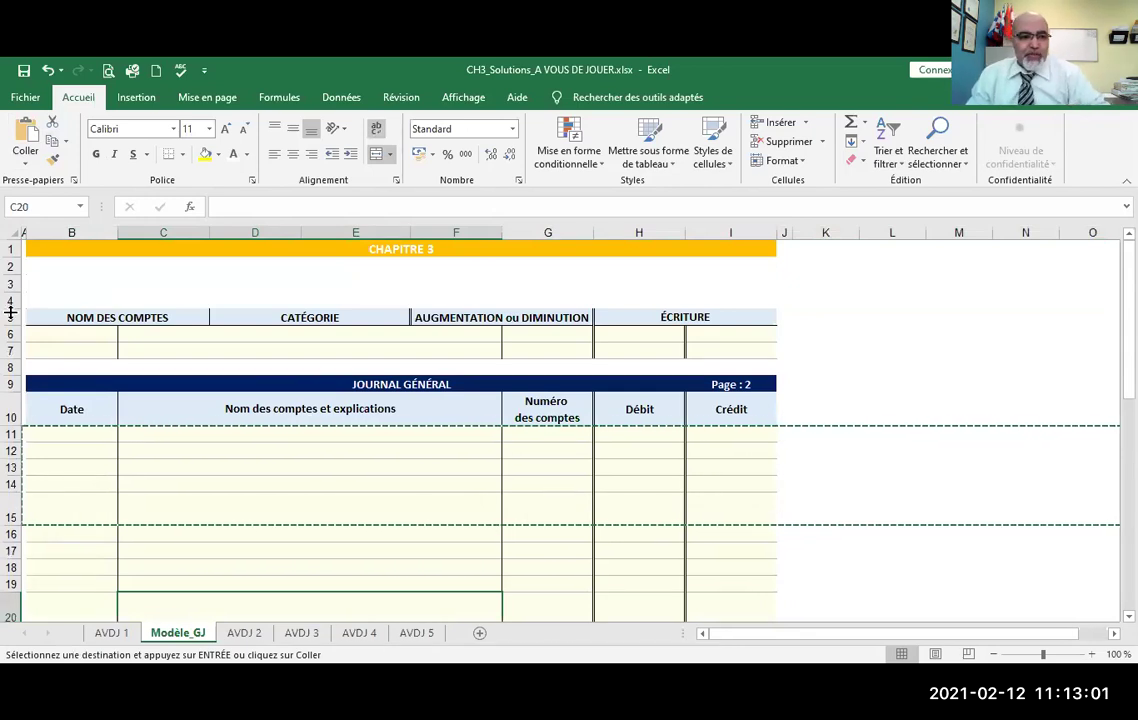
Step: Delete rows 5–8 holding the NOM DES COMPTES header
left_click_drag(11, 317, 30, 369)
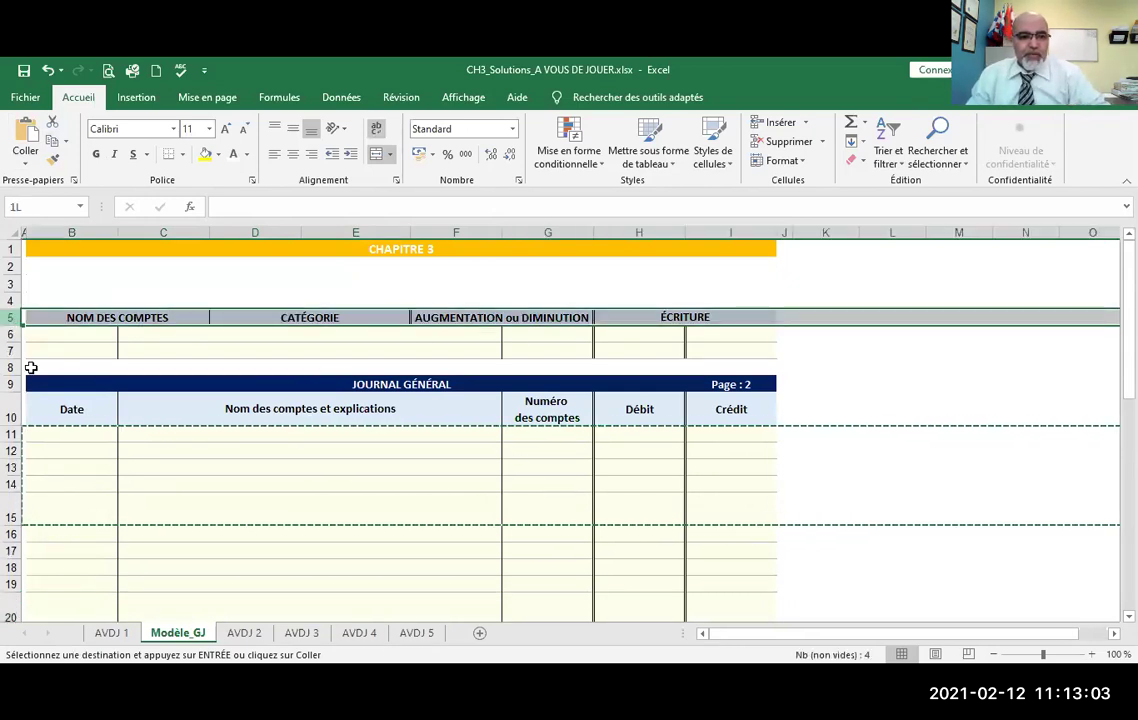
right_click(92, 354)
left_click(141, 491)
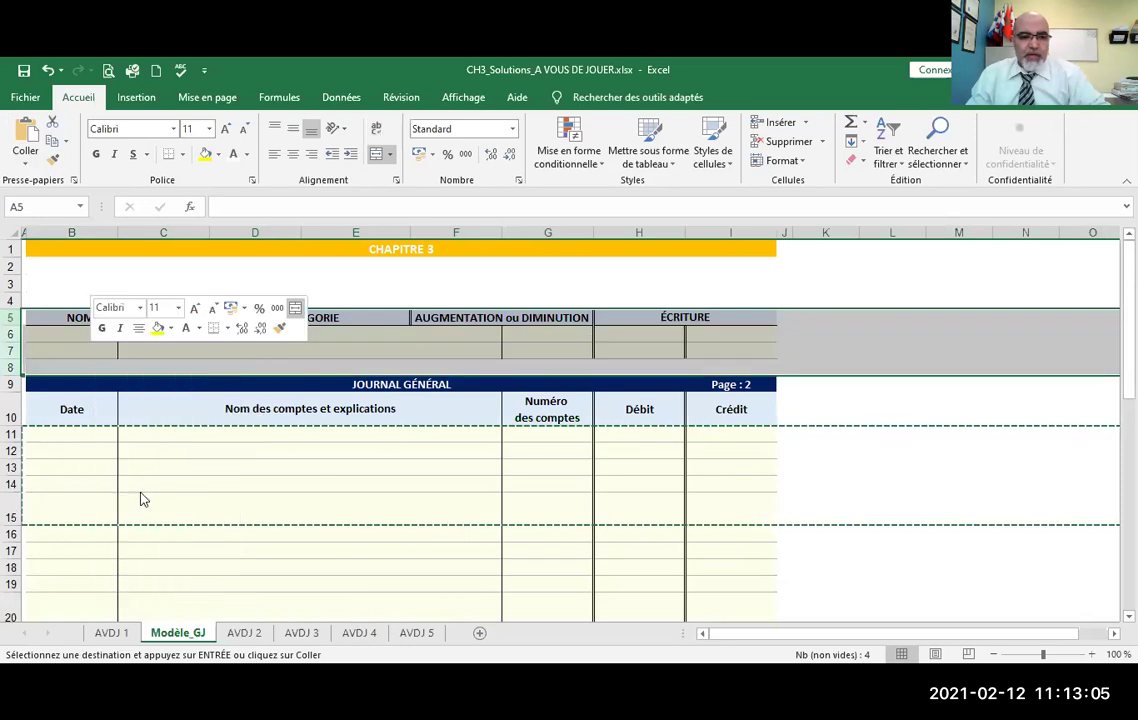
left_click(200, 464)
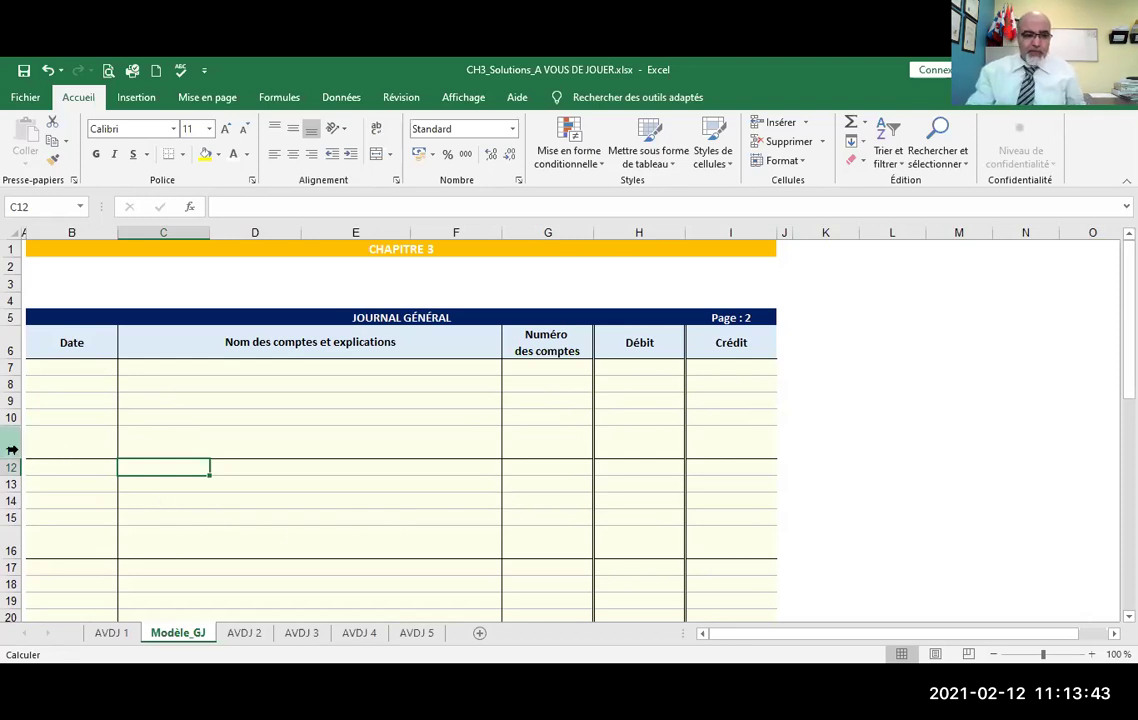
Step: Remove all borders from the journal cells in row 11
left_click_drag(60, 440, 739, 450)
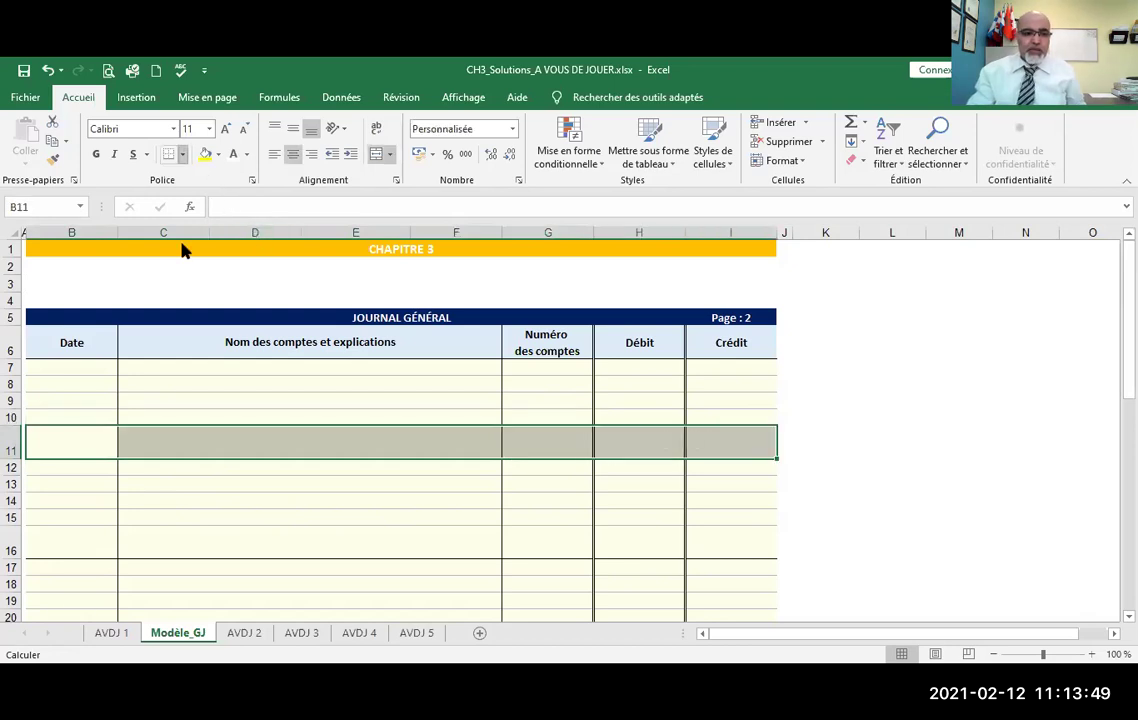
left_click(182, 154)
left_click(224, 278)
left_click(825, 417)
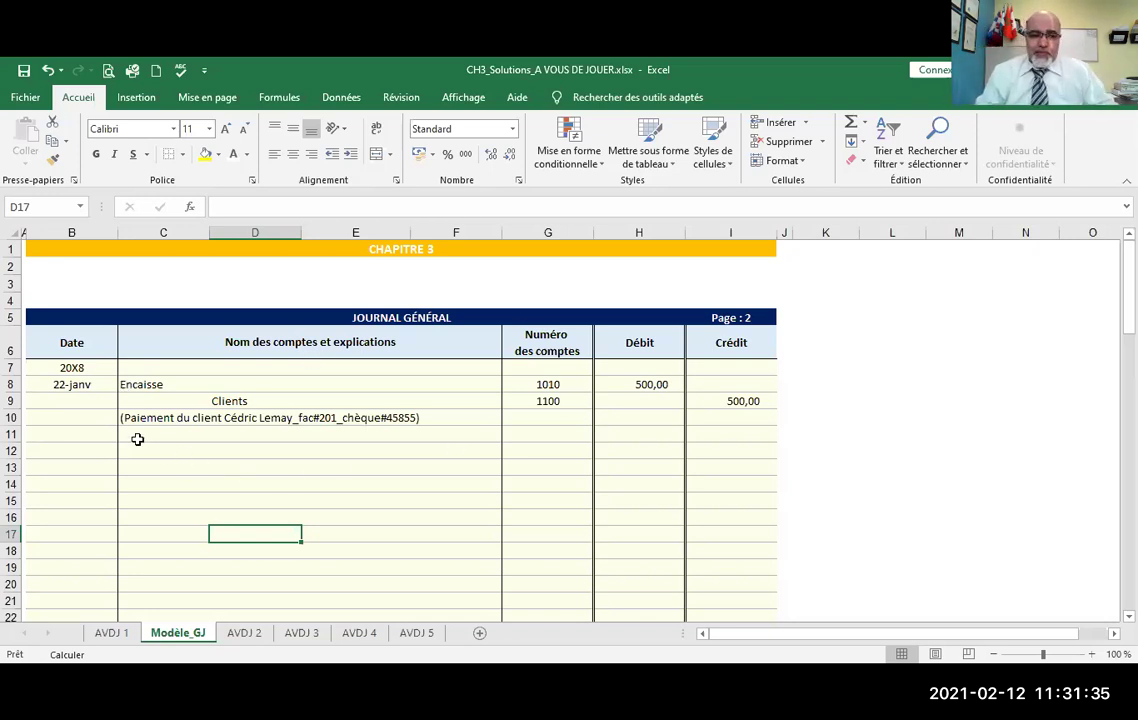
Step: Make the customer-payment explanation in C10:F10 bold and italic
left_click_drag(125, 419, 445, 414)
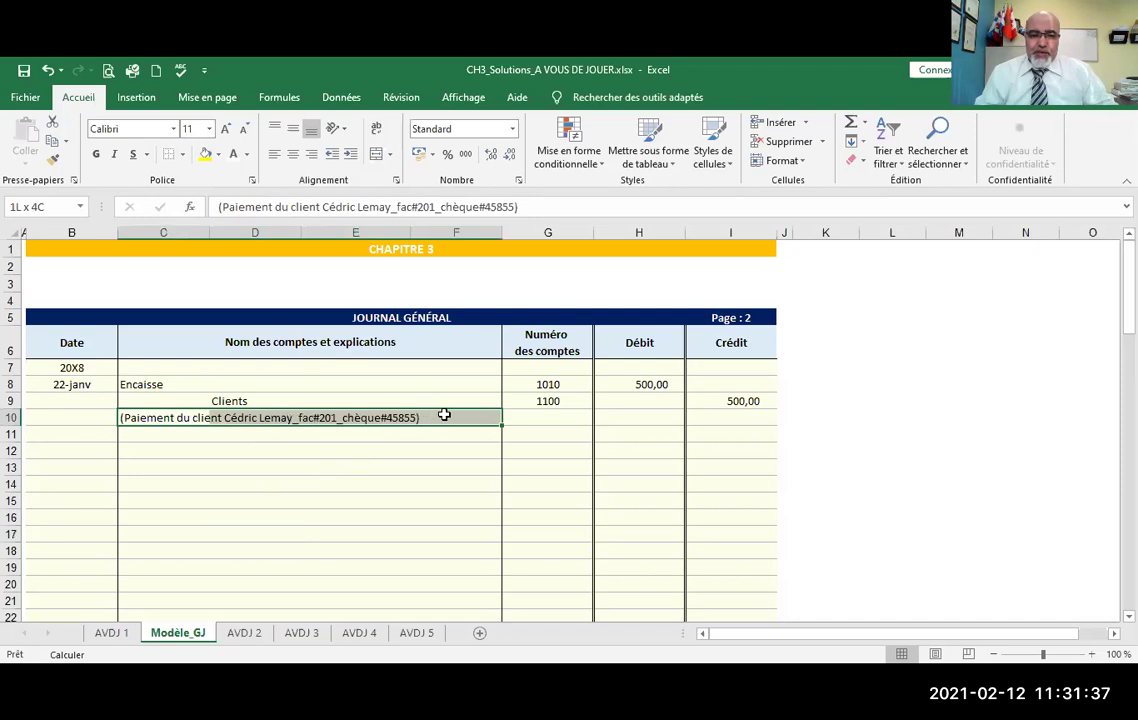
left_click(96, 154)
left_click(114, 154)
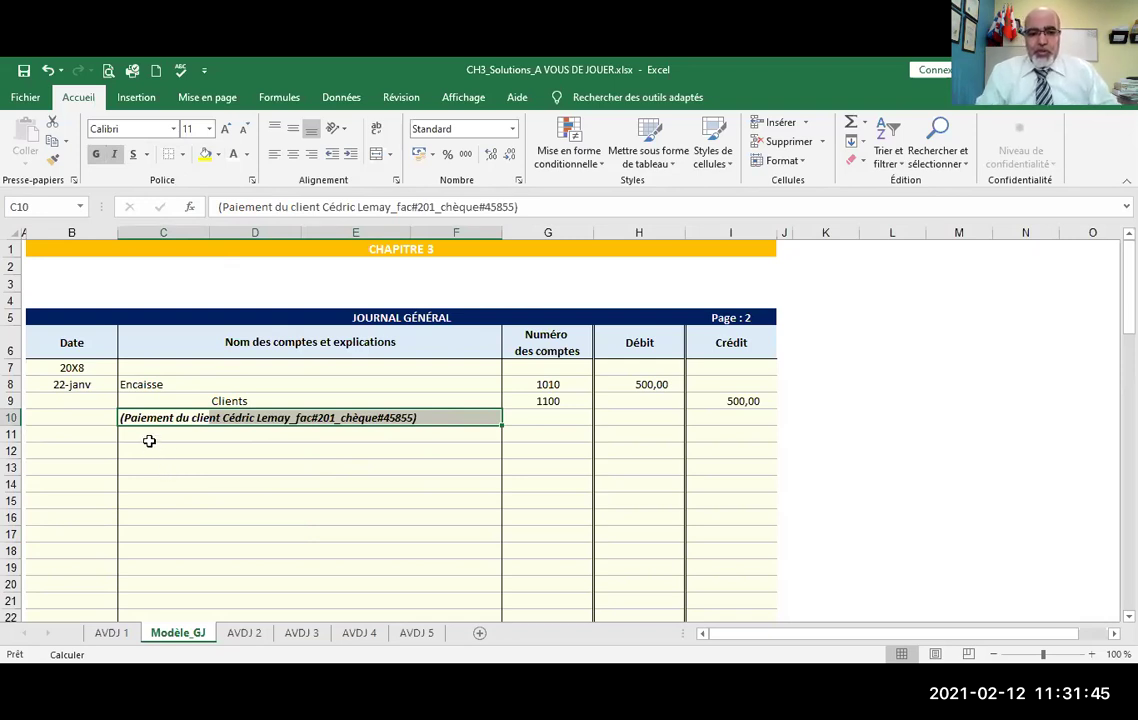
left_click(70, 448)
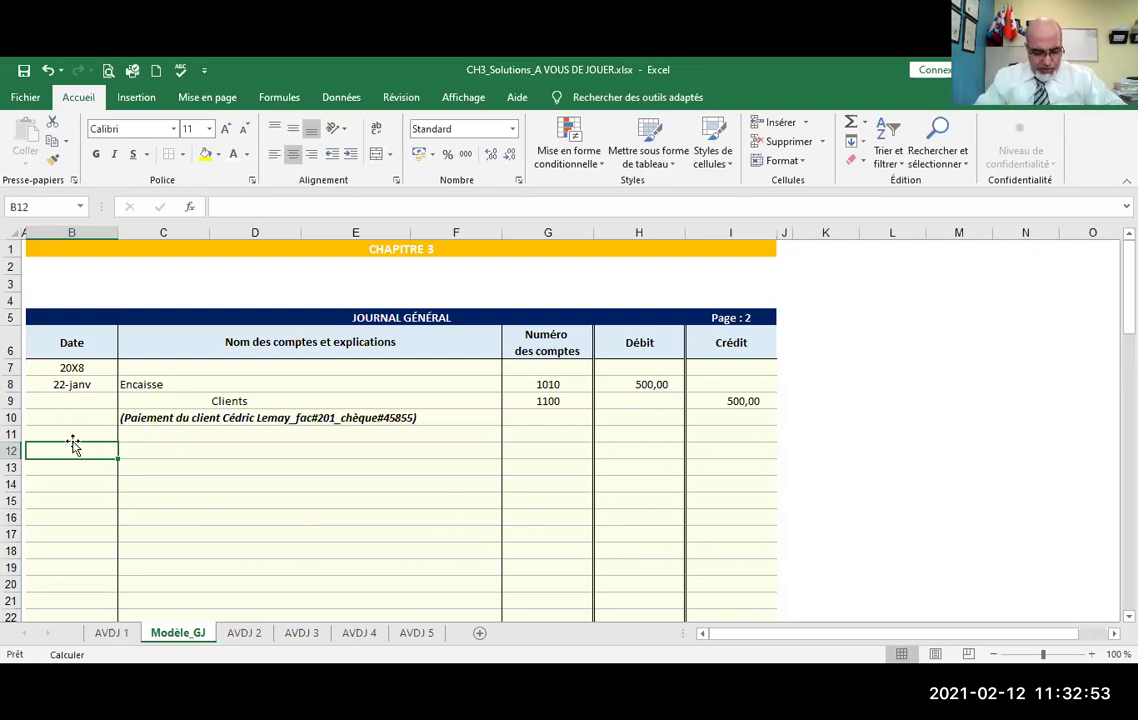
Step: Enter the 25-janv debit line: the owner's drawings account (Retraits) 3300 for 750,00
type("25/01")
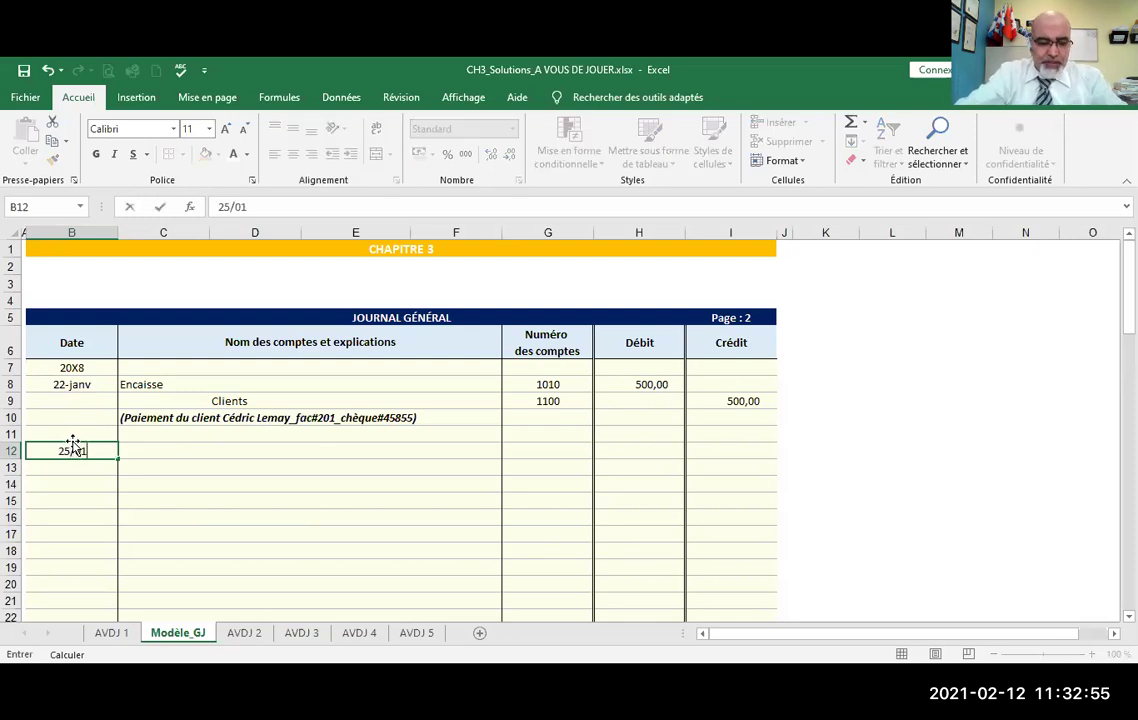
key("Tab")
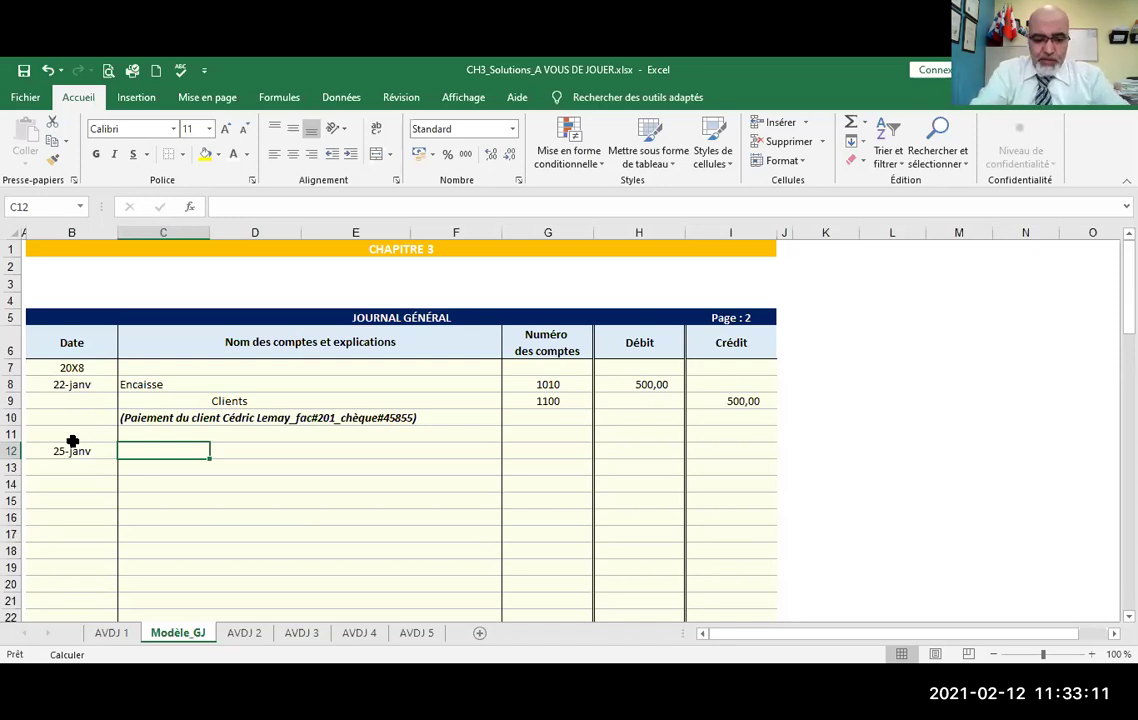
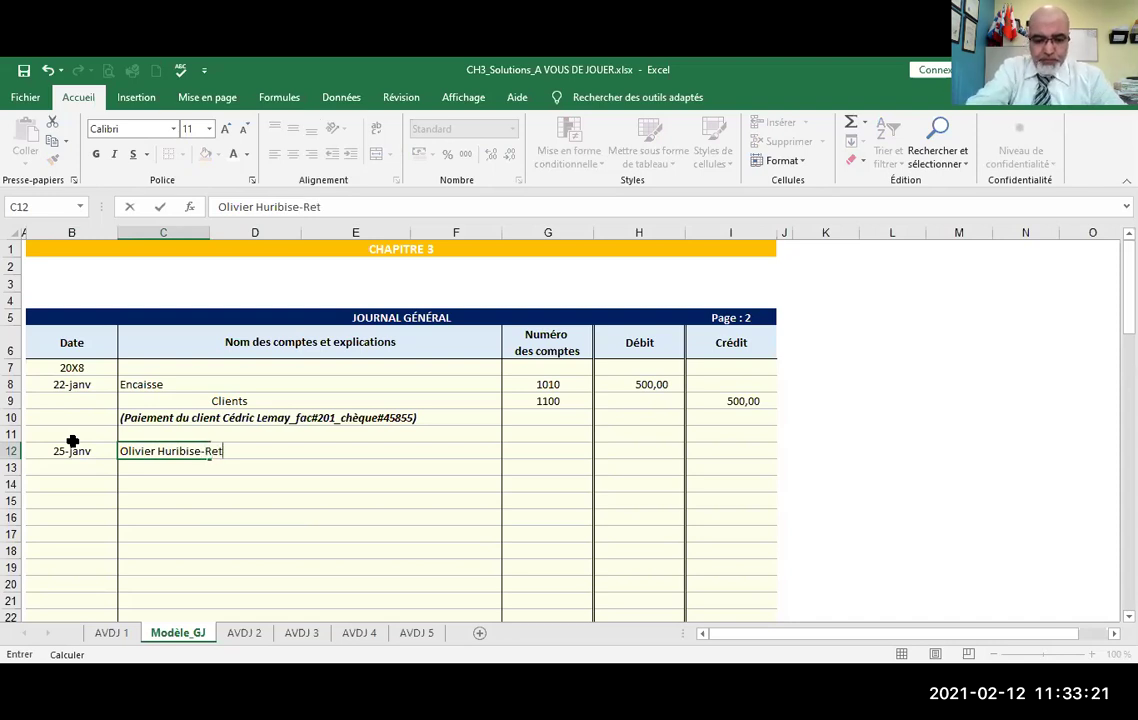
type("raits")
key("Tab")
key("Tab")
key("Tab")
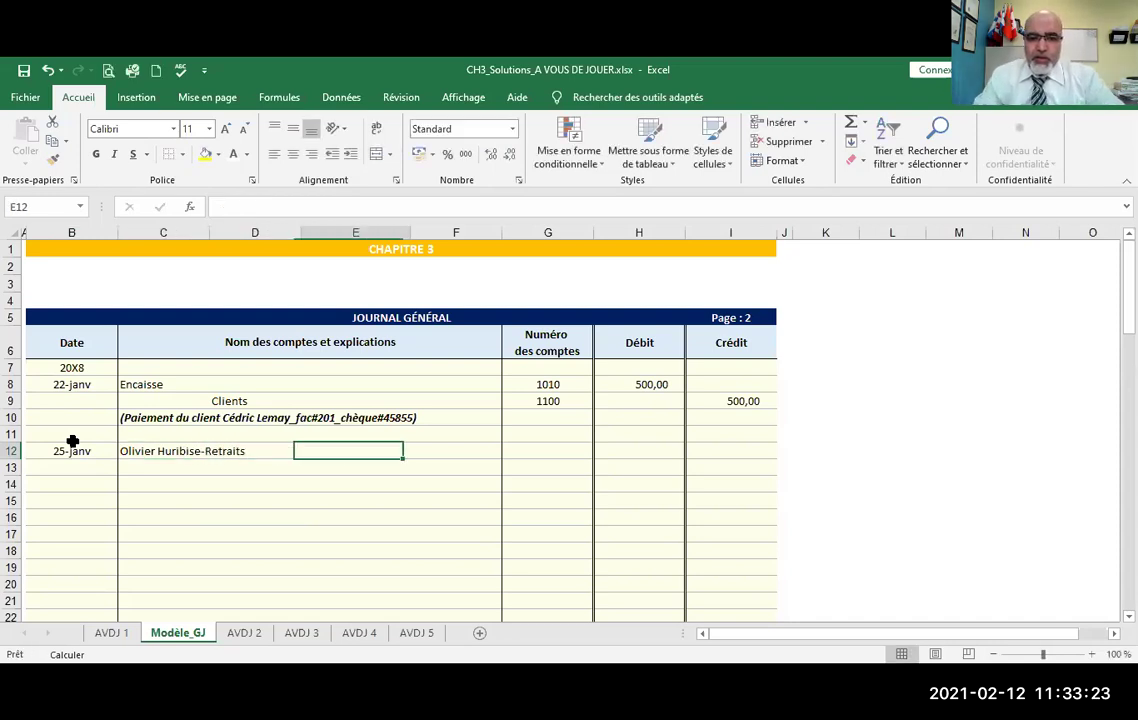
key("Tab")
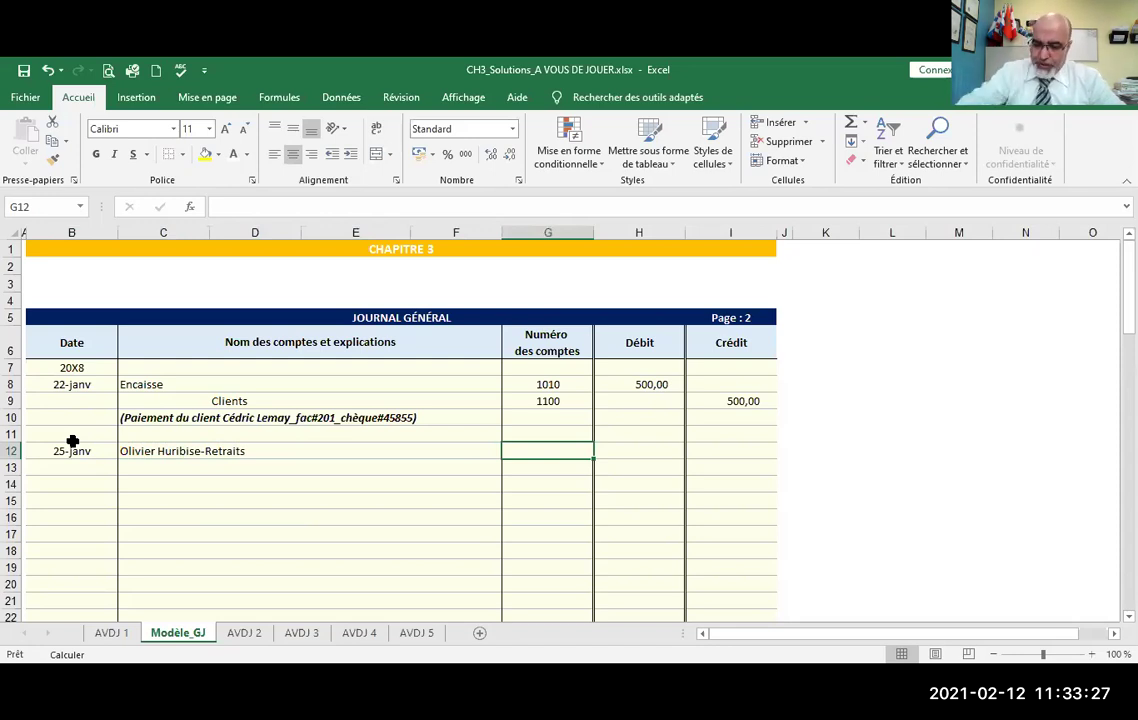
type("3300")
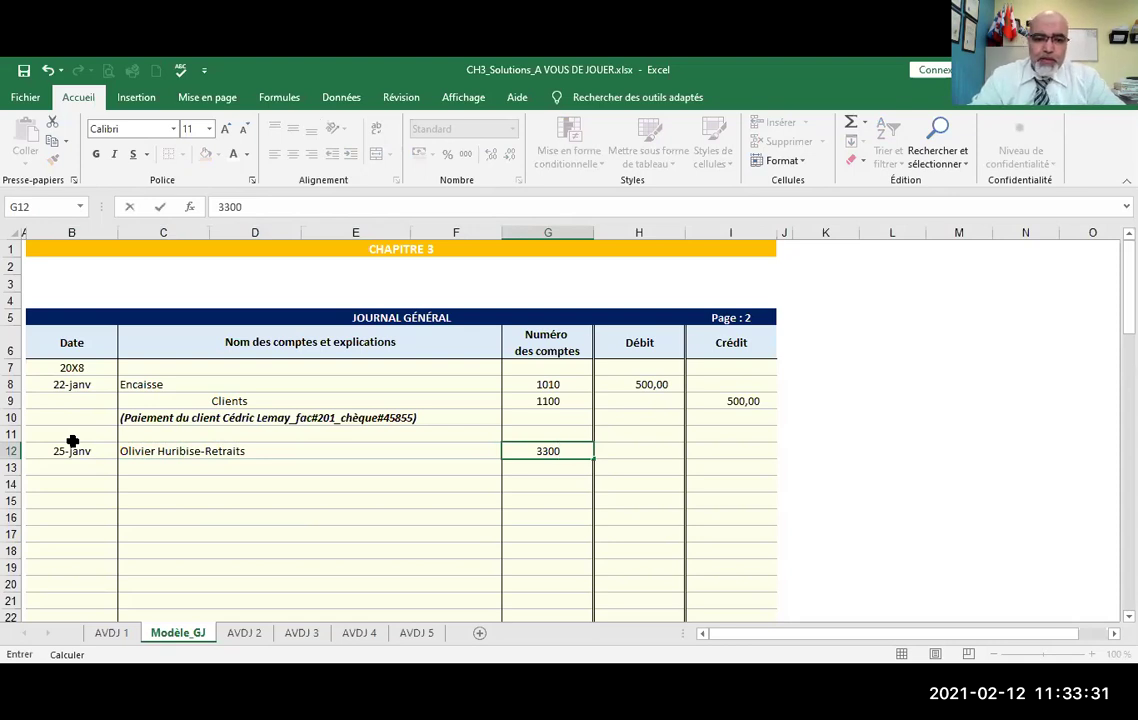
key("Tab")
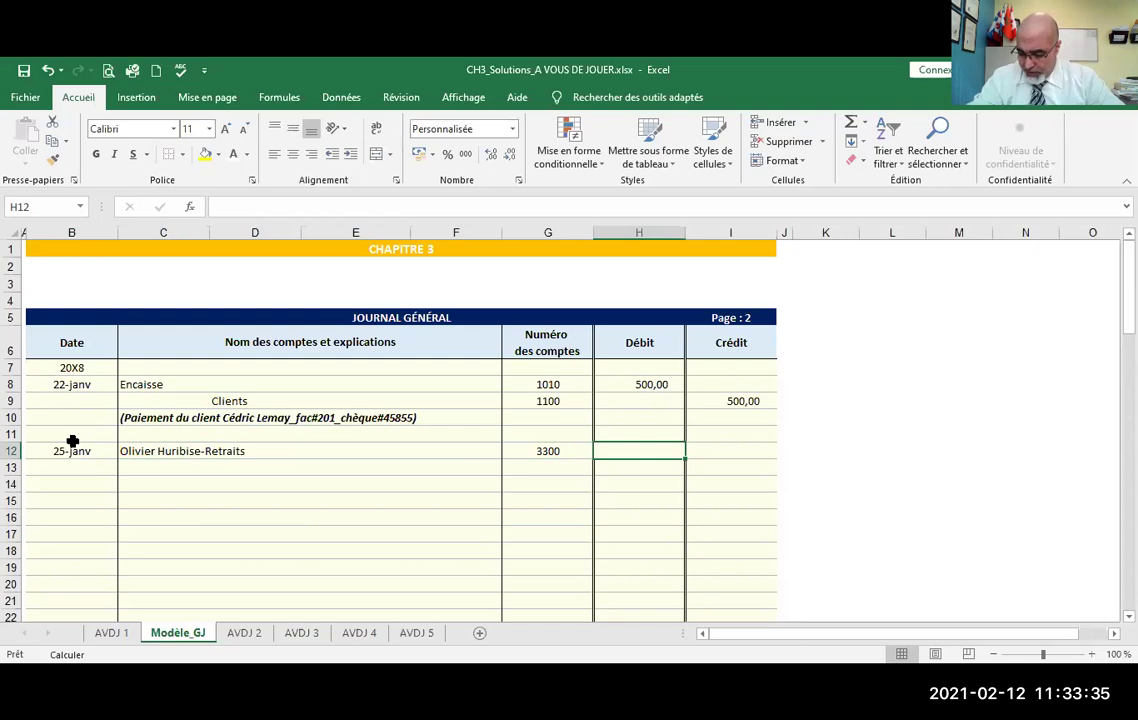
type("750")
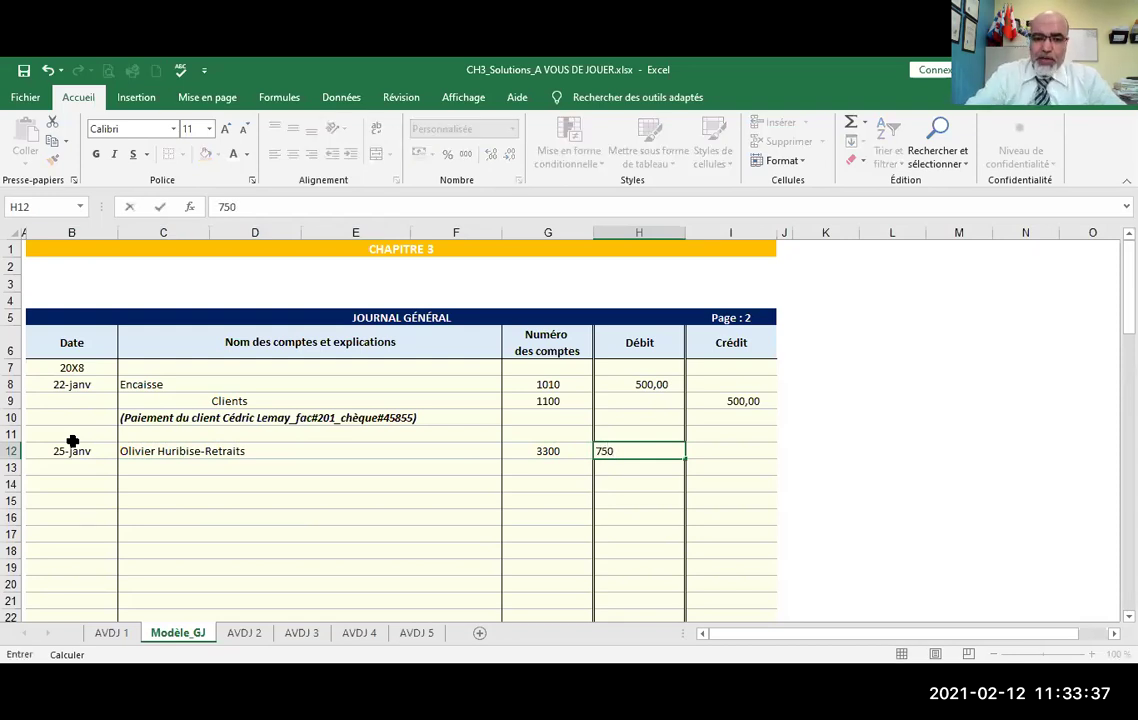
key("Return")
Step: Add the credit line Encaisse 1010 with the credit formula =H12 (750,00)
key("Right")
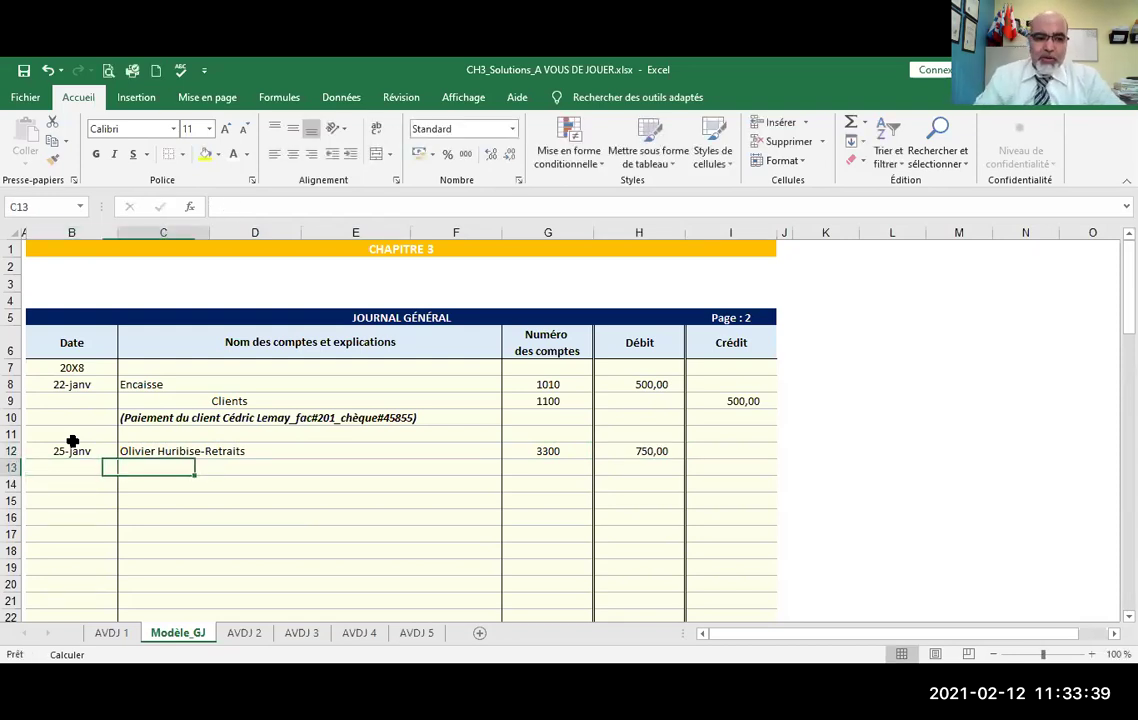
key("Right")
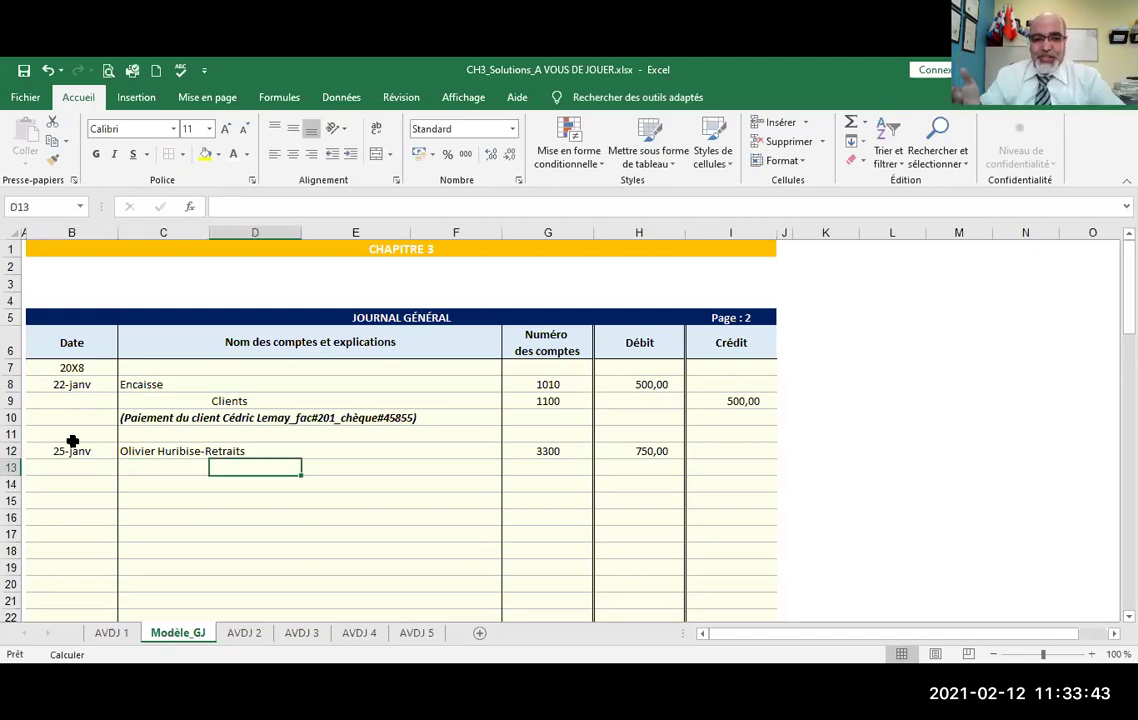
type("Enc")
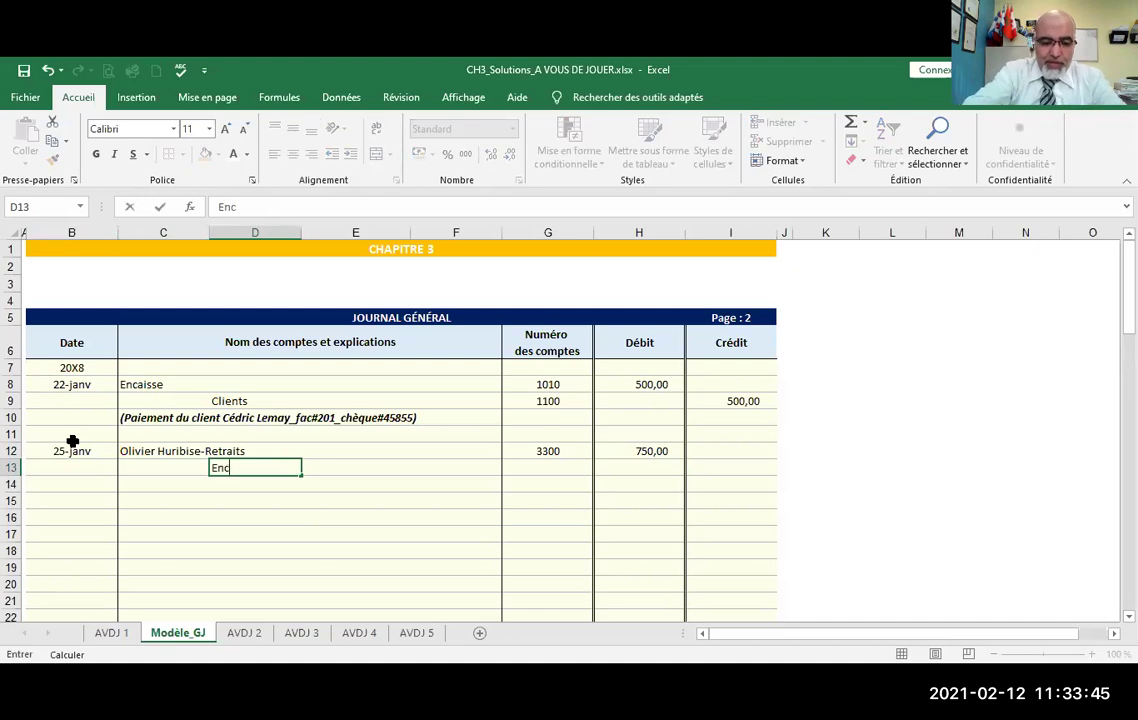
type("aisse")
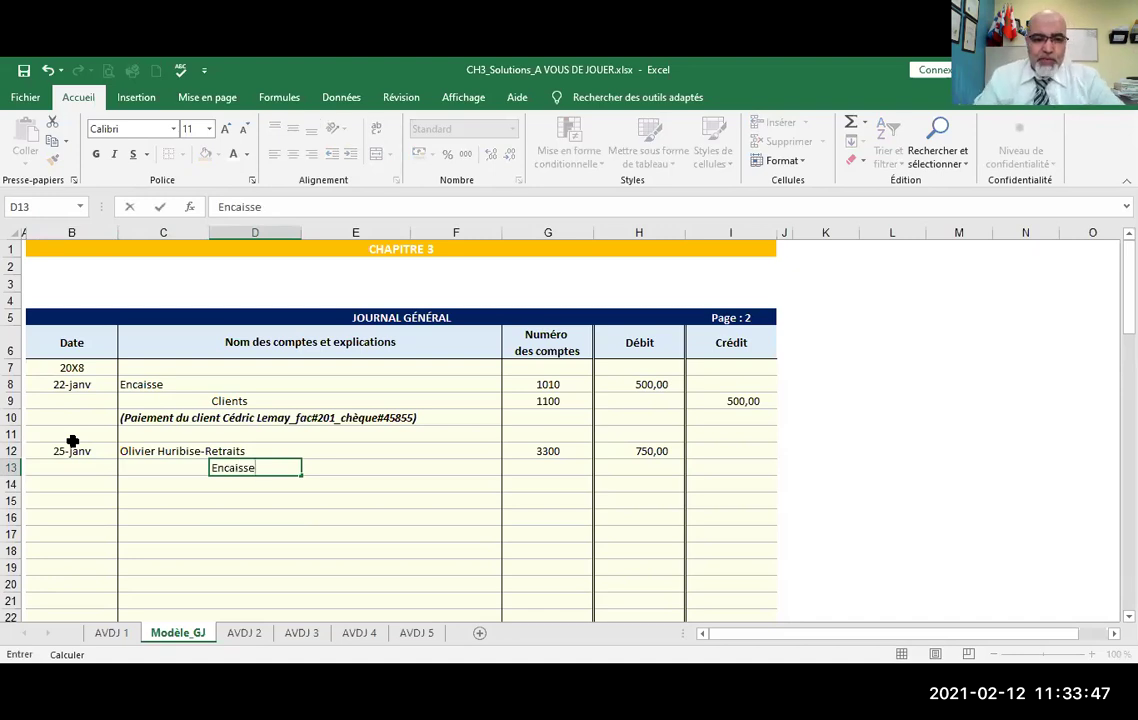
key("Tab")
key("Tab")
key("Tab")
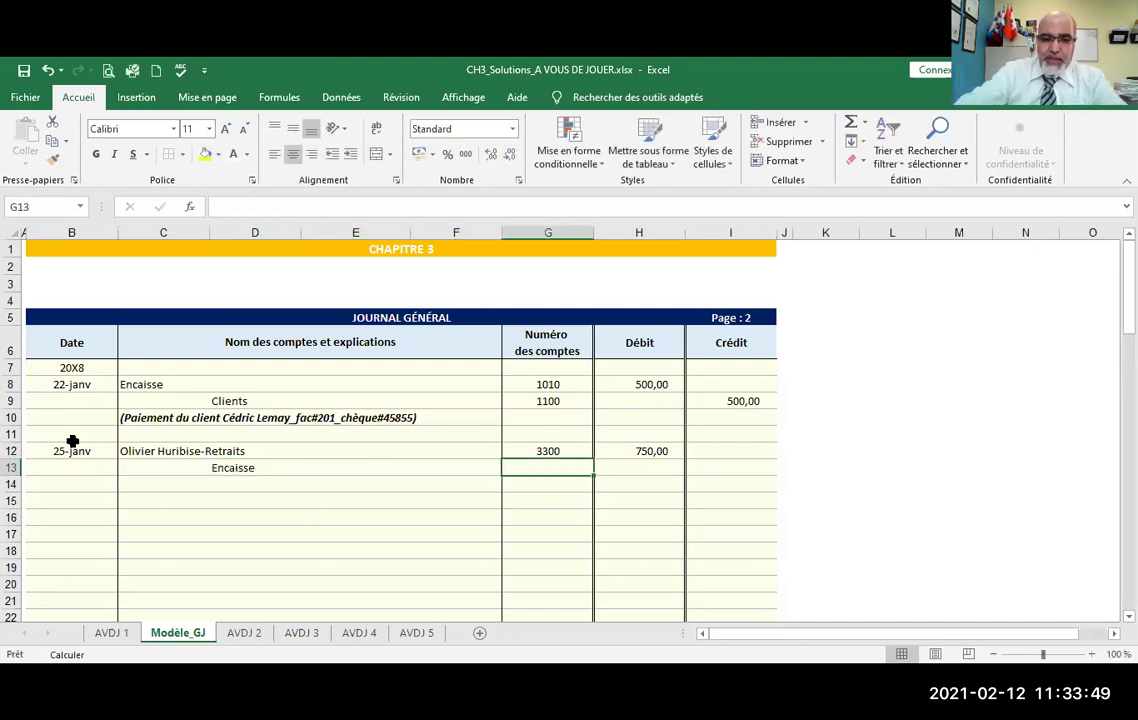
type("1010")
key("Tab")
key("Tab")
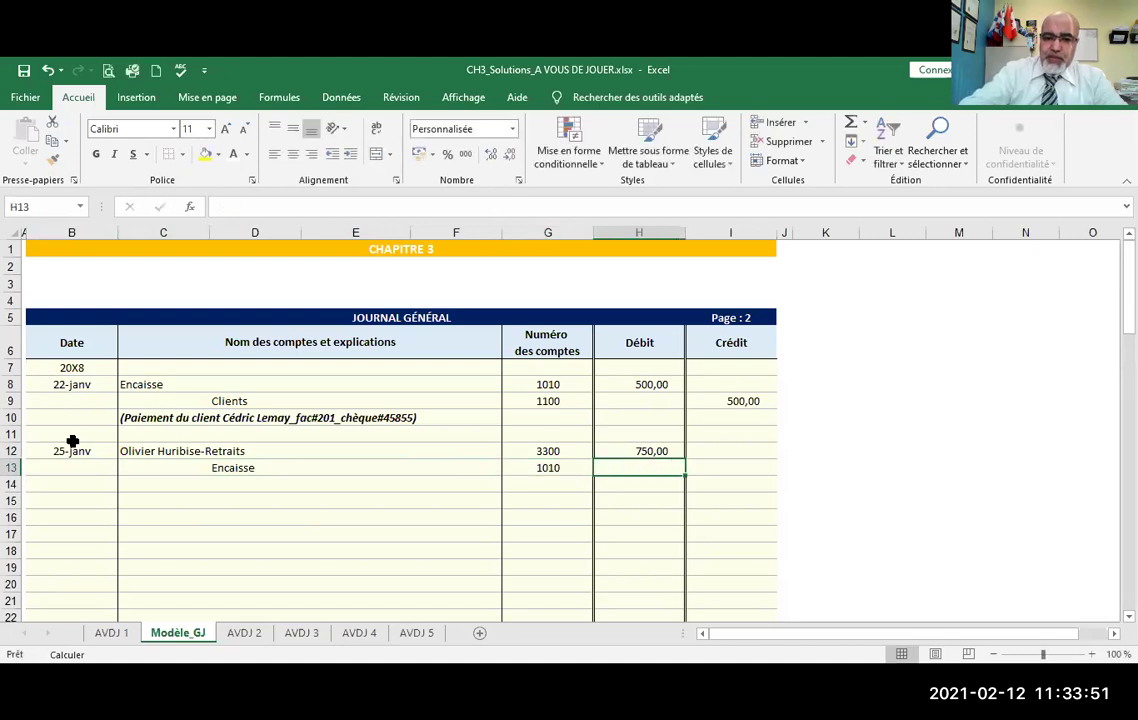
type("=")
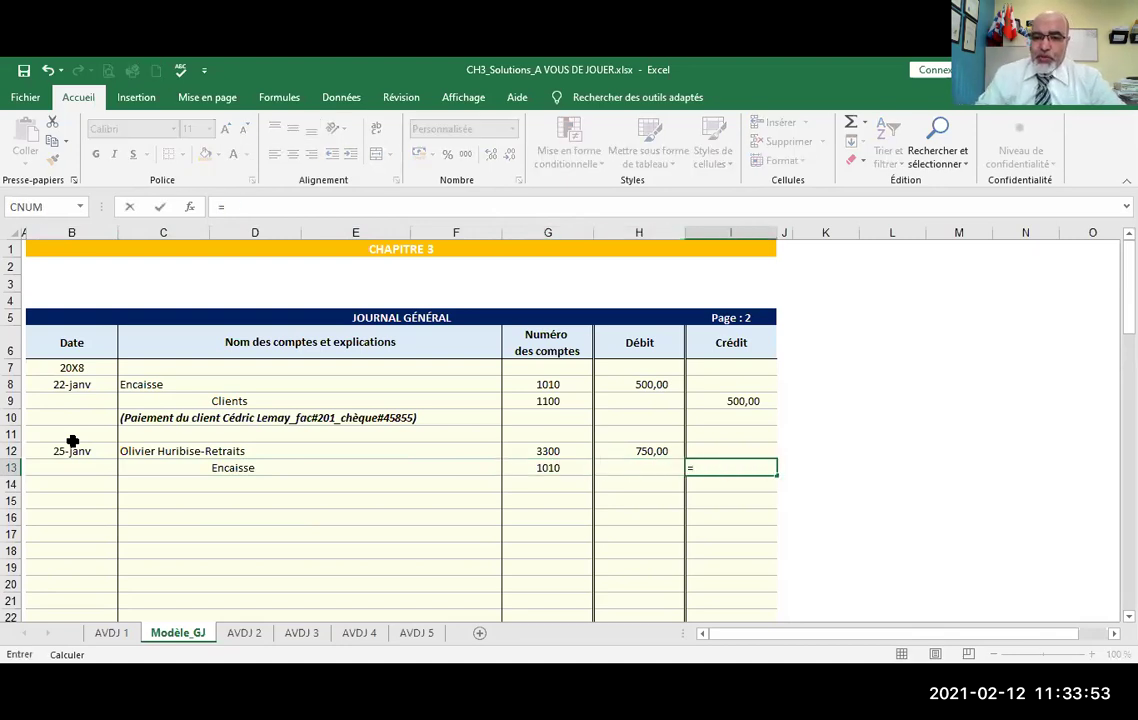
left_click(609, 451)
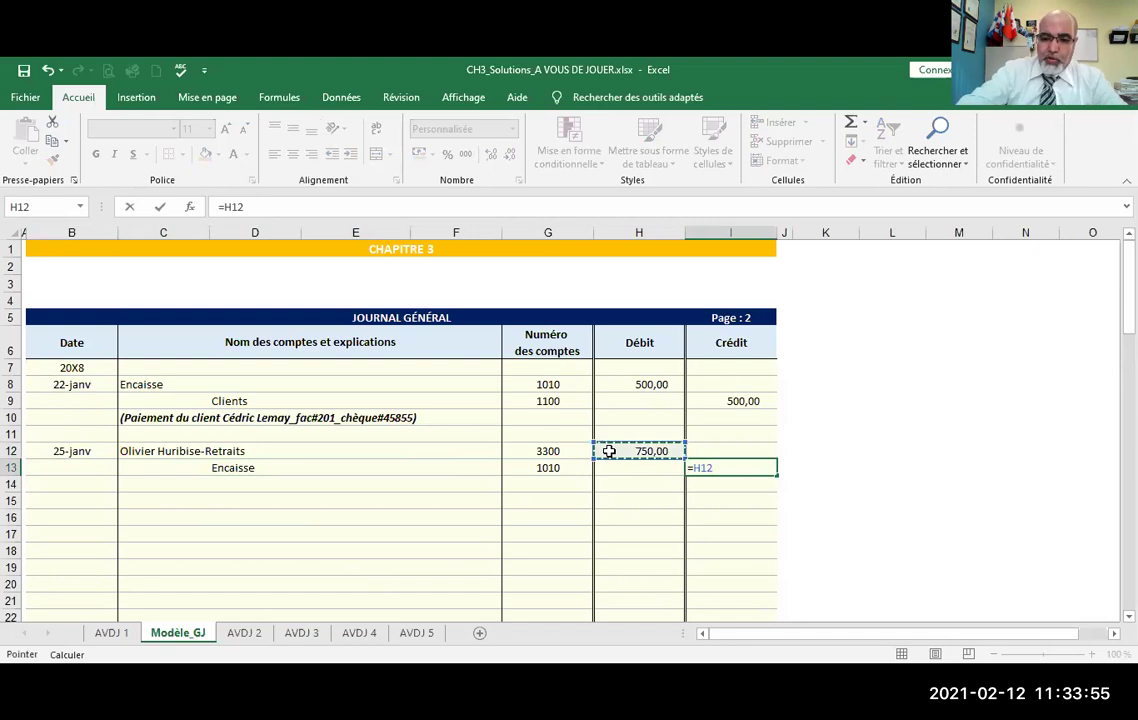
key("Return")
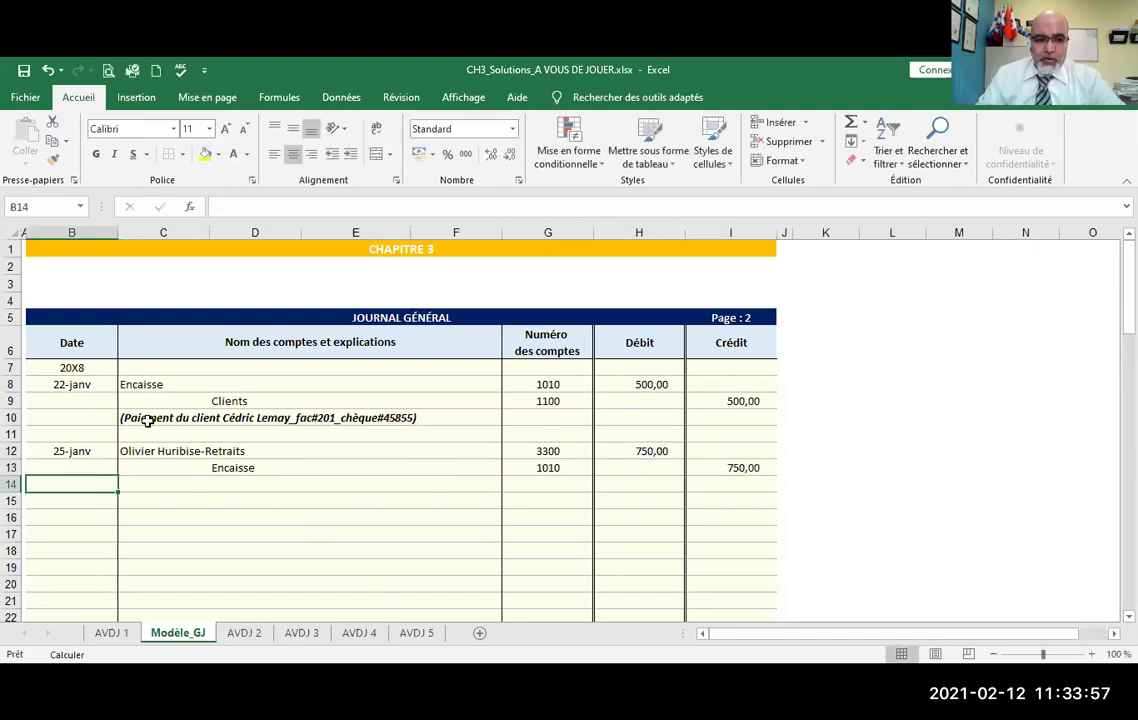
Step: Copy the C10 payment explanation into C14
left_click(124, 414)
key("ctrl+c")
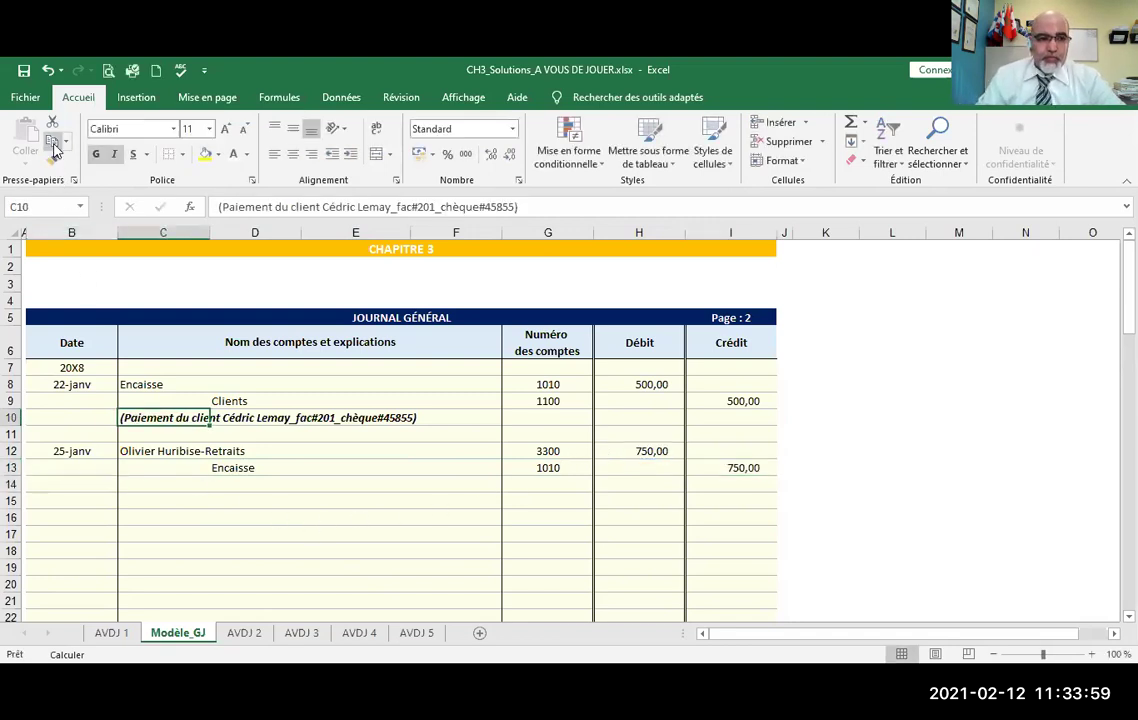
left_click(140, 484)
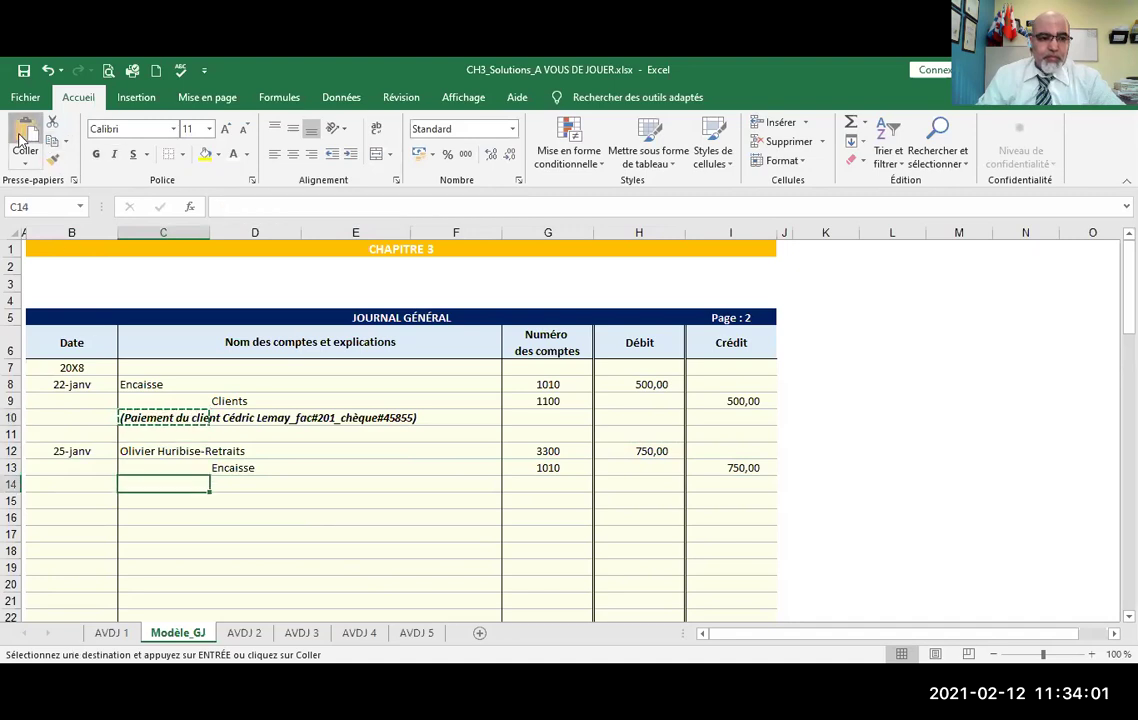
left_click(25, 132)
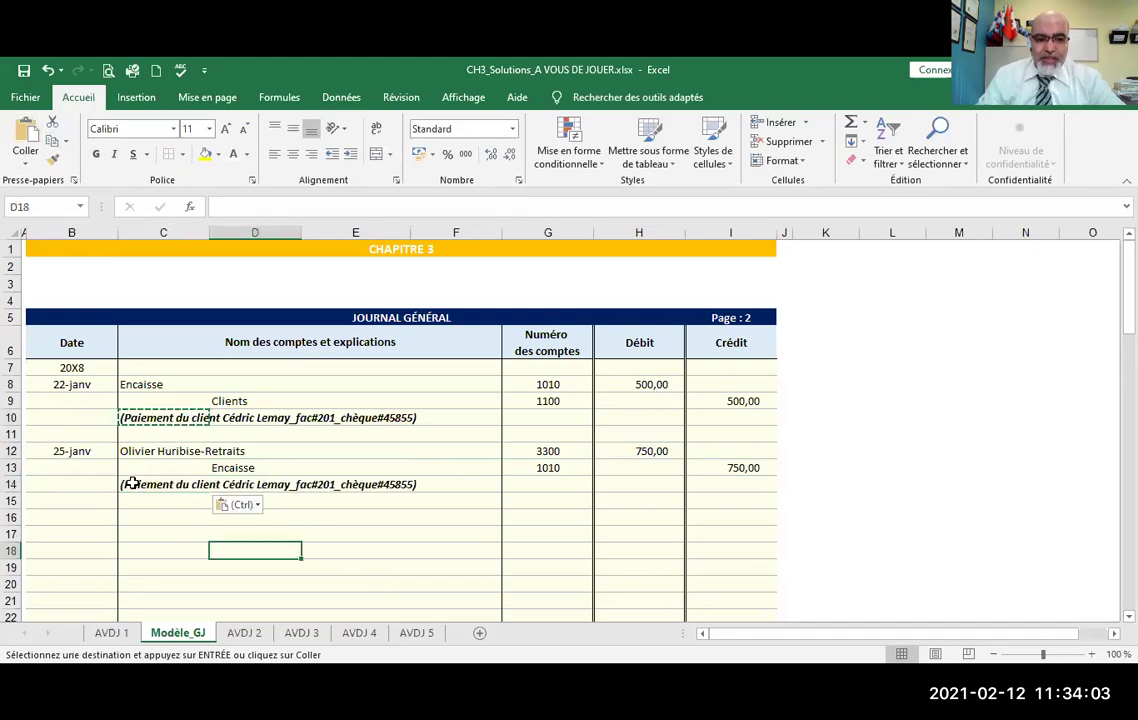
Step: Rewrite C14 as 'Retrait effectué par' the owner, deleting the leftover payment details
left_click(232, 206)
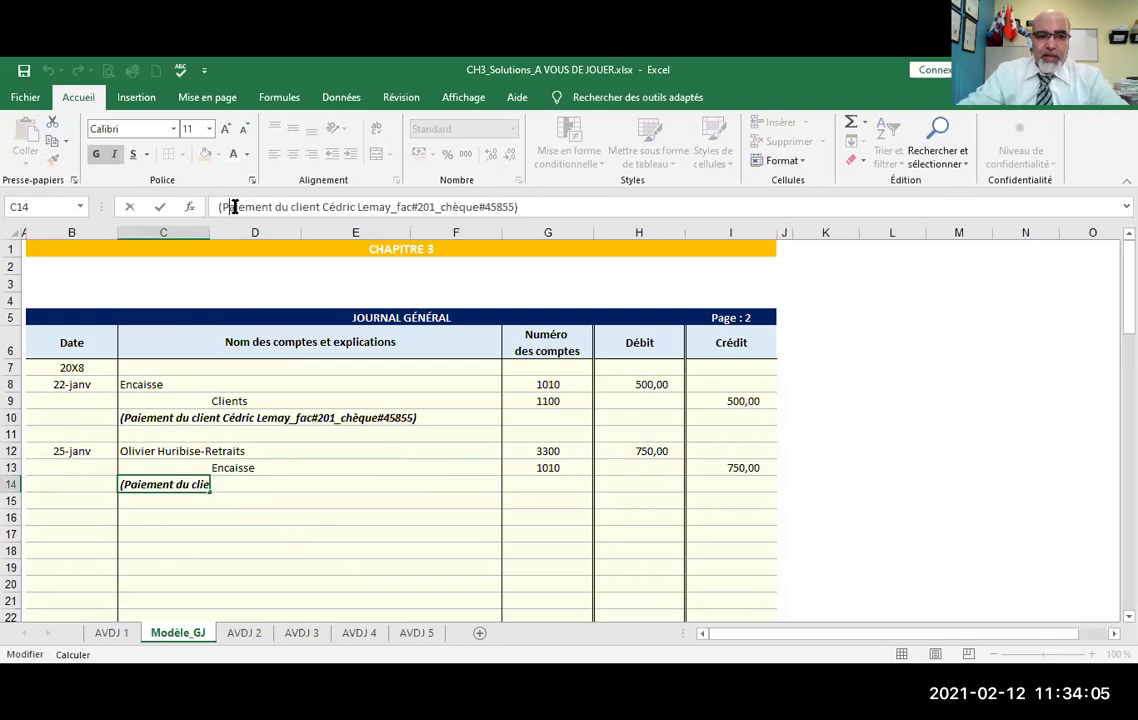
key("Delete")
type("Retrait")
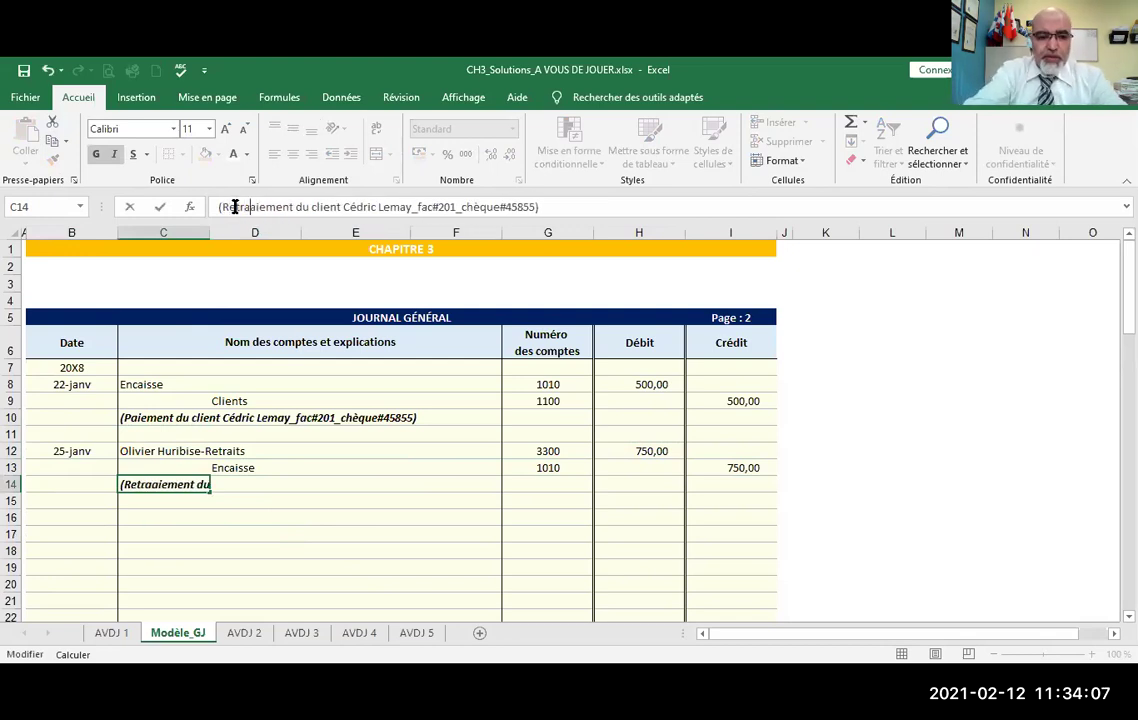
type(" effectué")
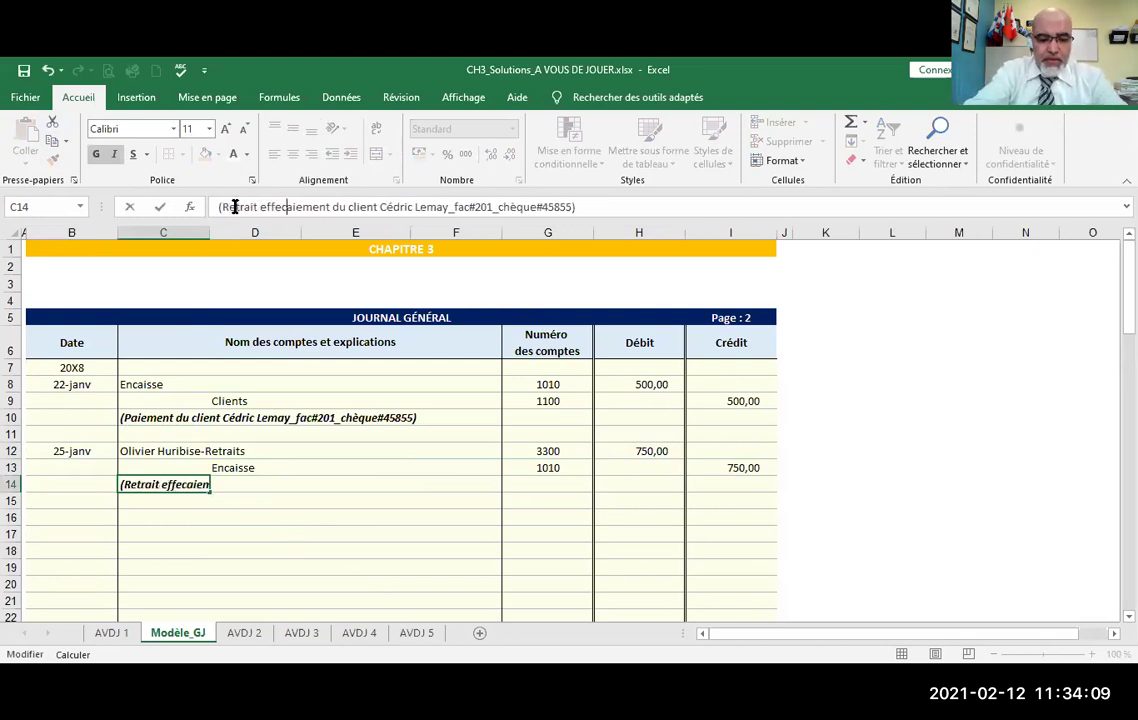
type(" par le")
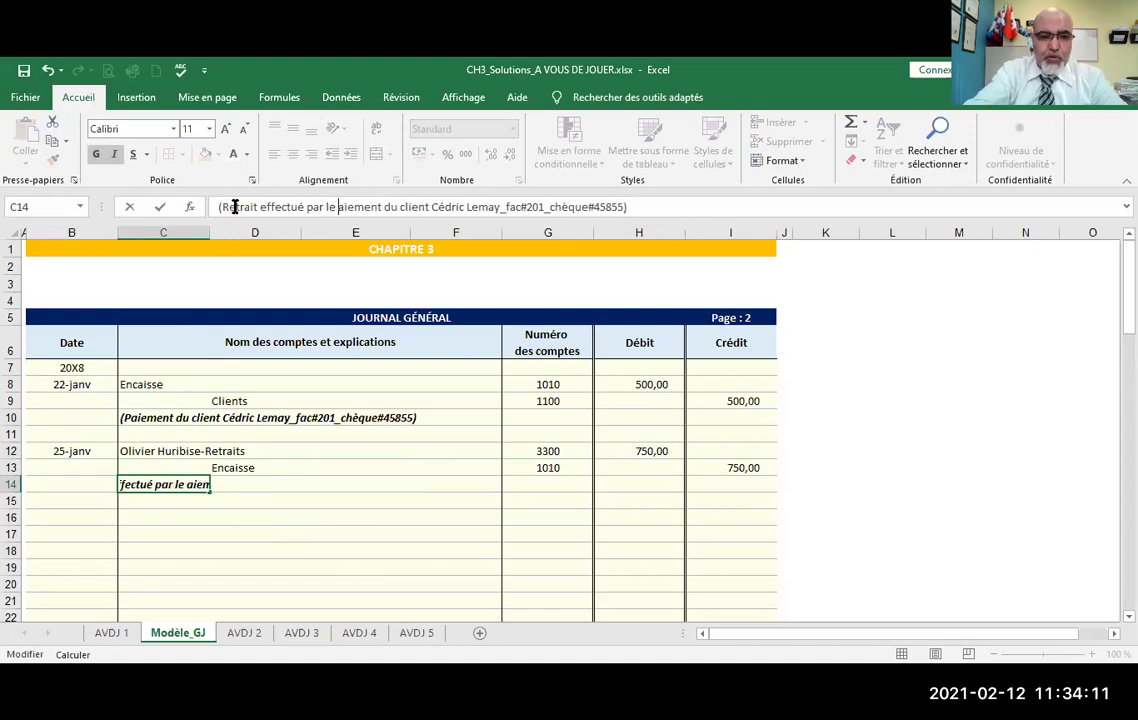
key("BackSpace")
key("BackSpace")
key("BackSpace")
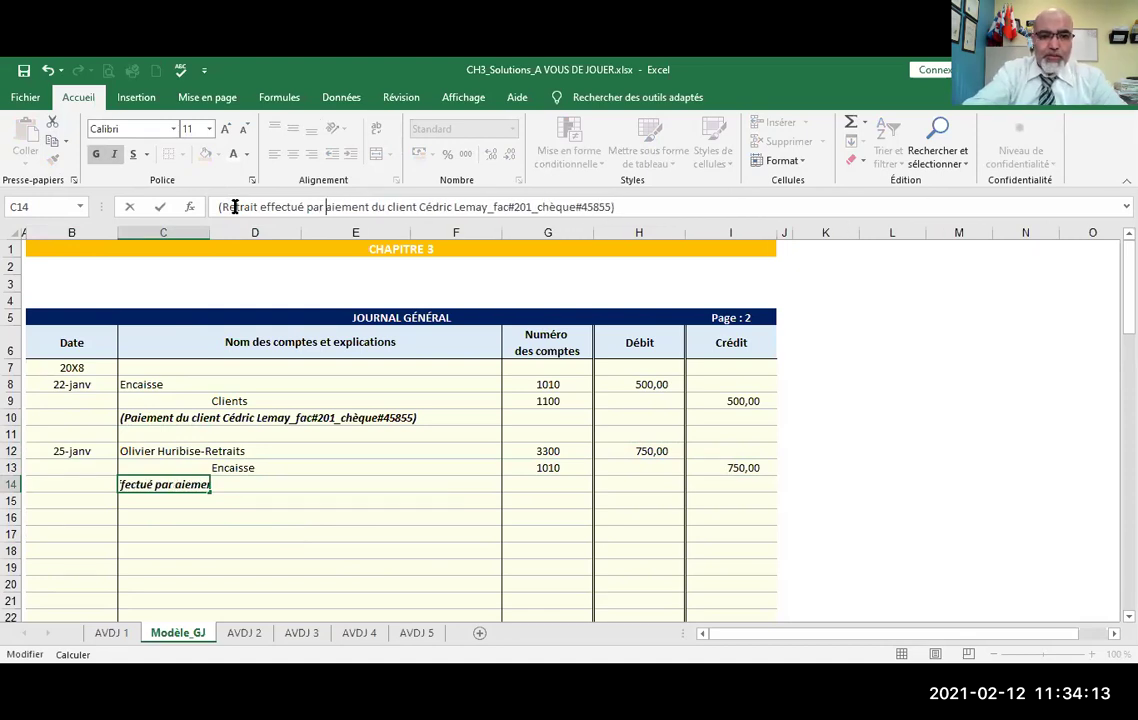
type("Olivier")
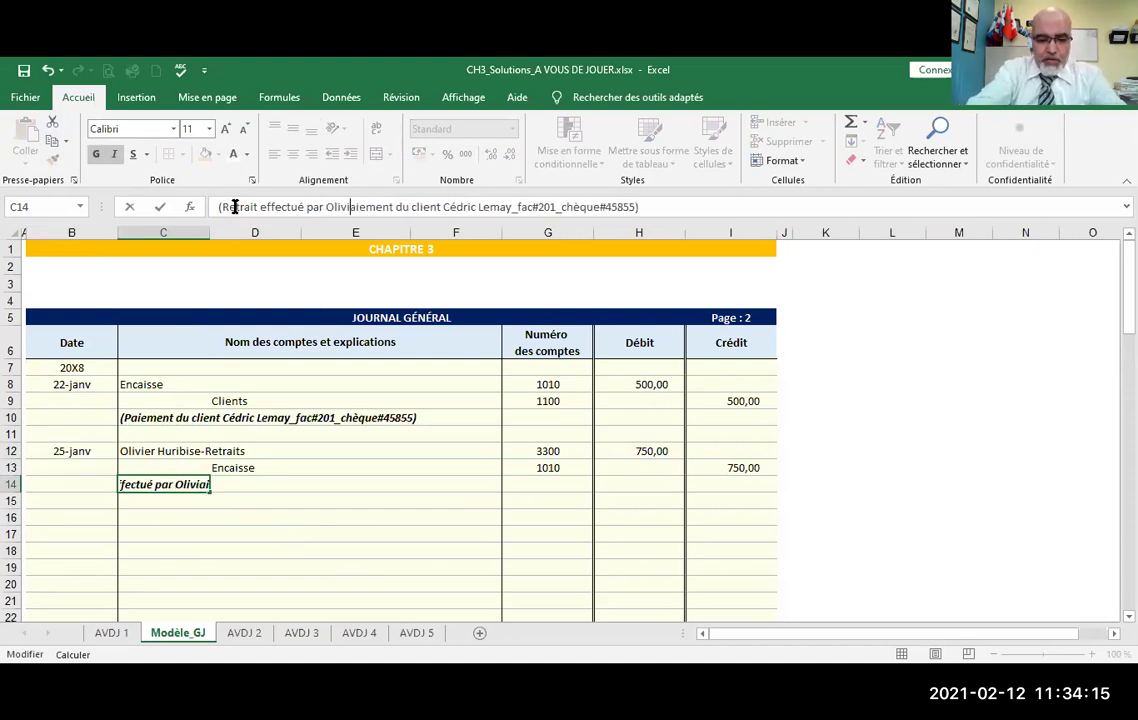
type("_")
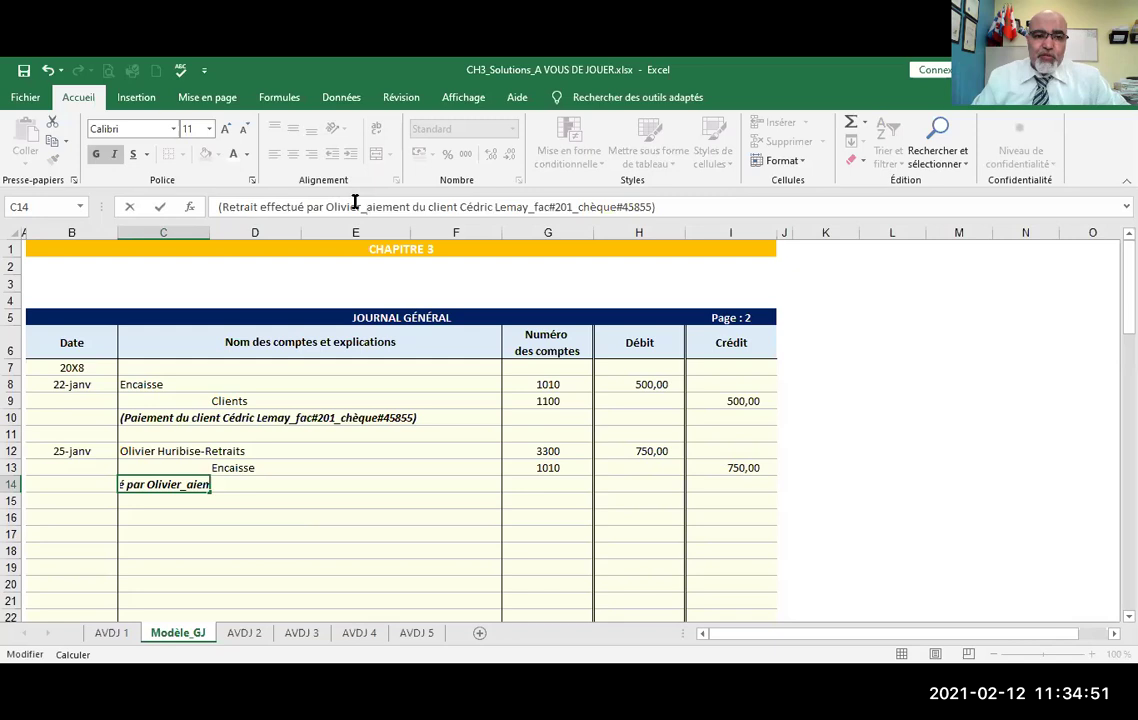
left_click_drag(362, 206, 649, 207)
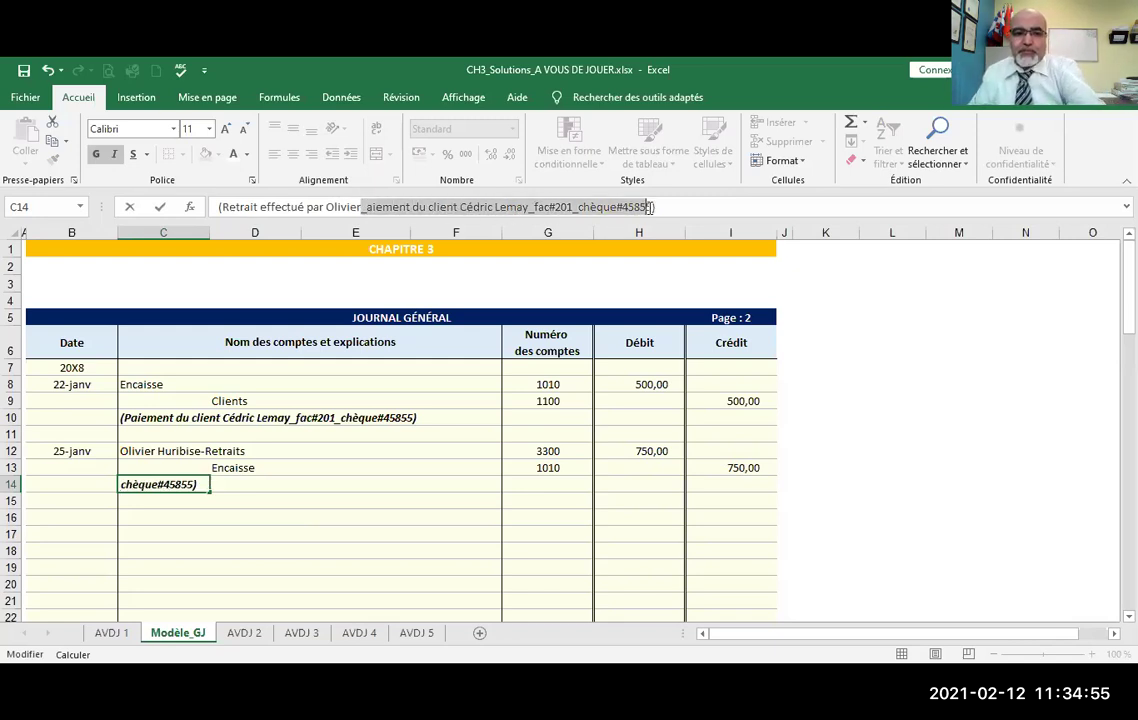
key("BackSpace")
left_click(320, 544)
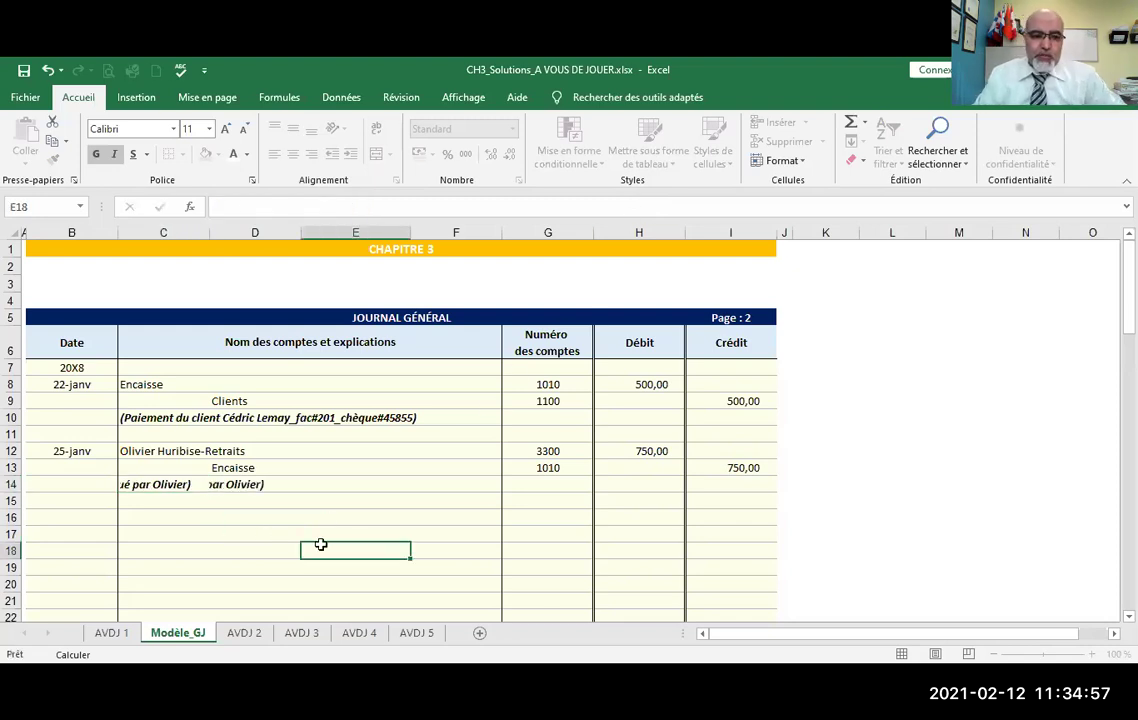
left_click(143, 483)
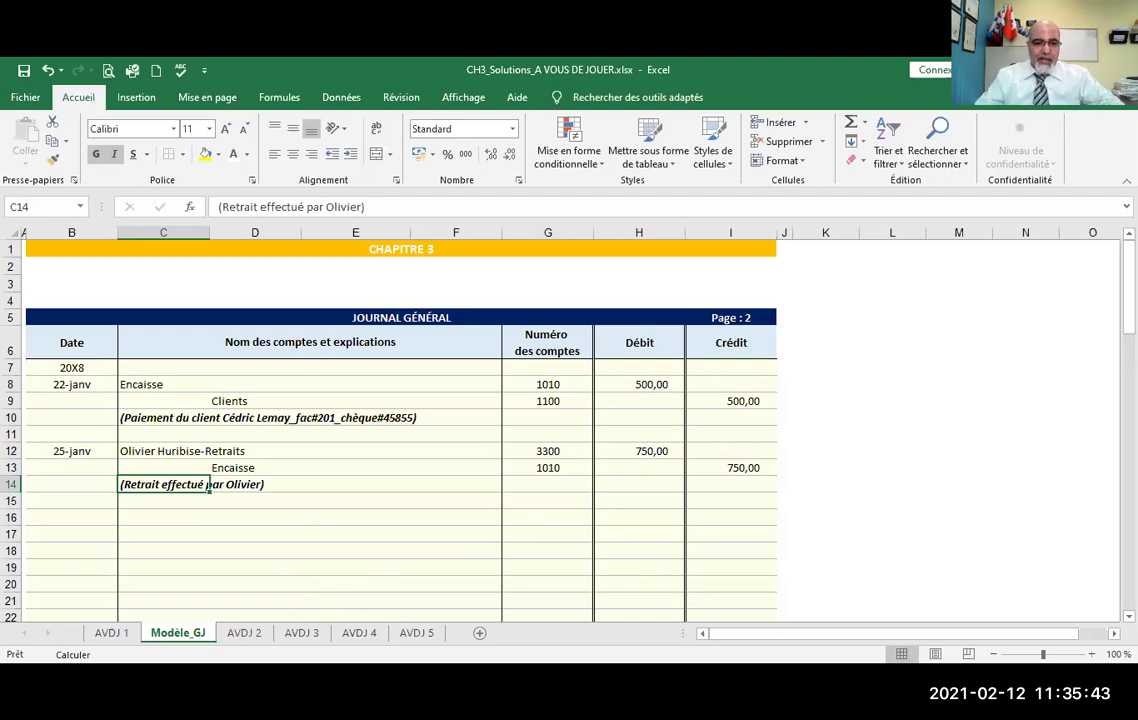
left_click(78, 513)
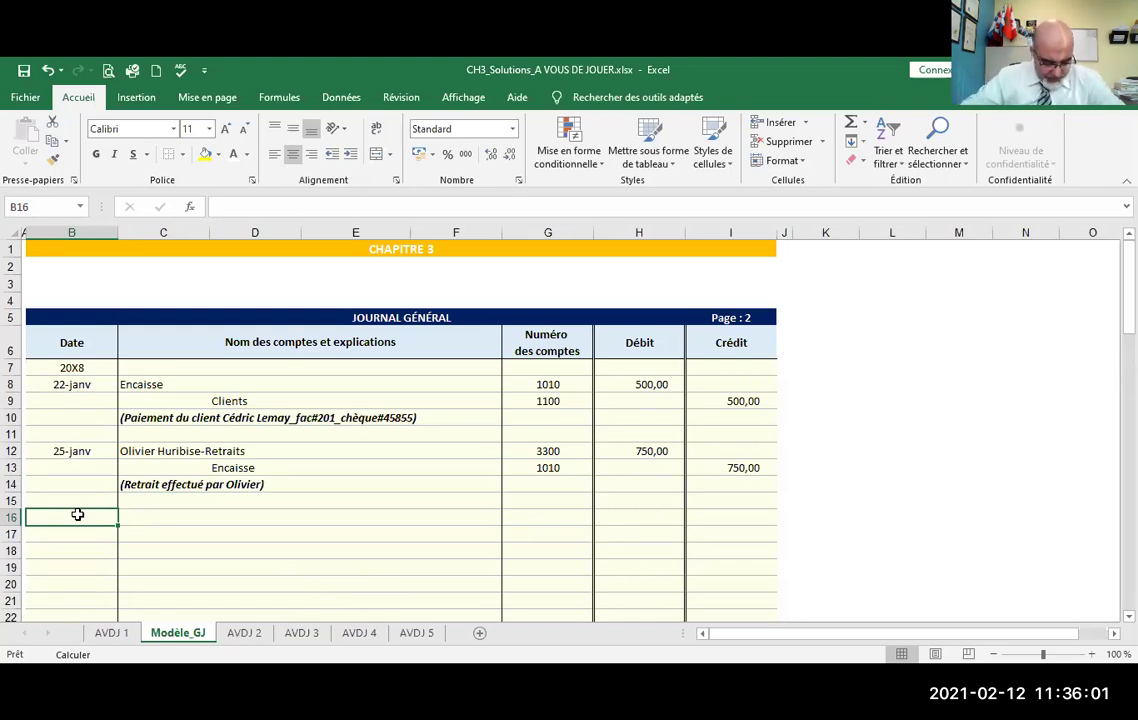
Step: Enter the 30-janv debit line: Fournisseurs 2100 for 143,72
type("30/01")
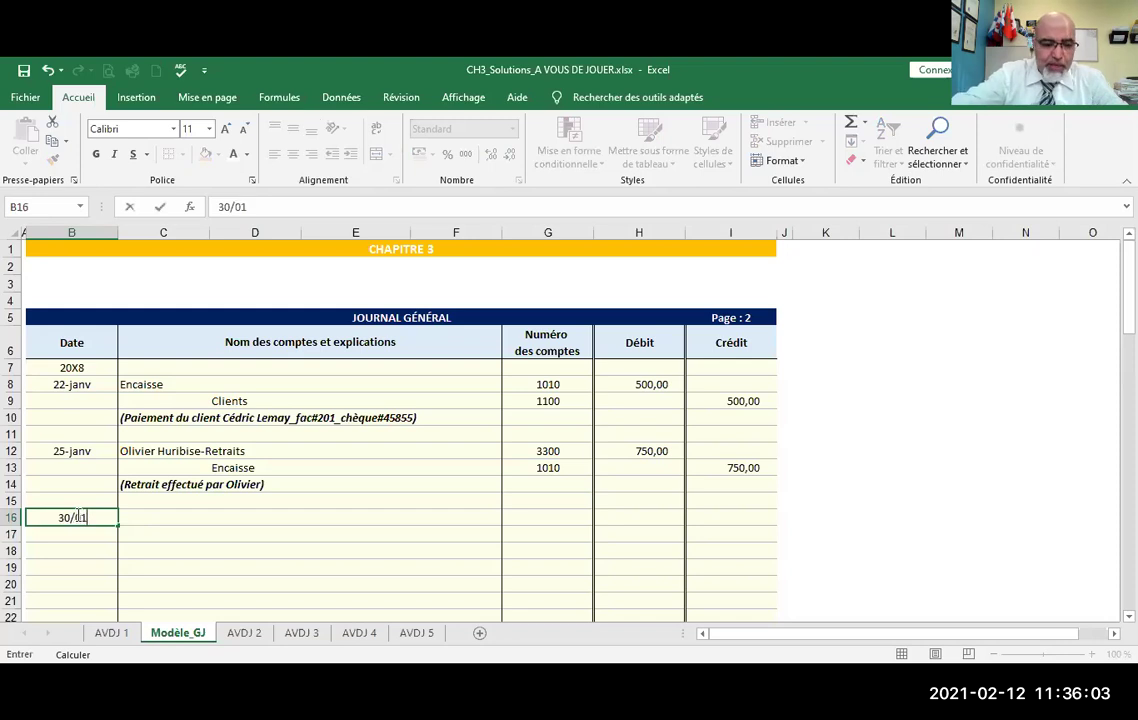
key("Tab")
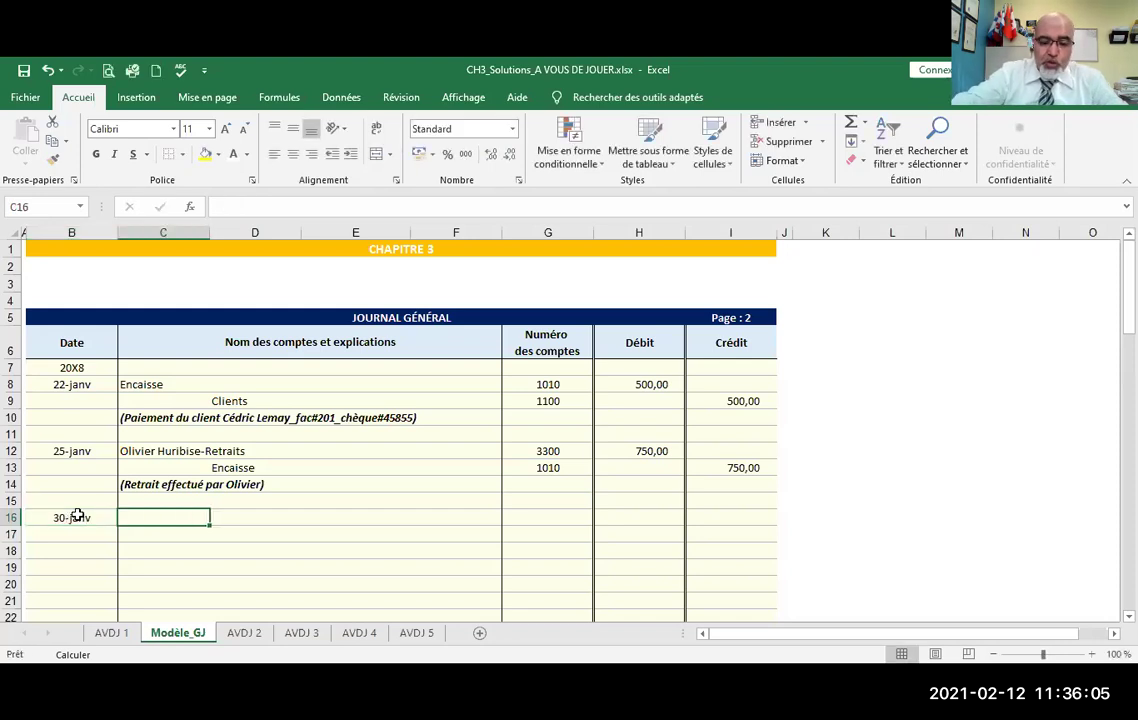
type("F")
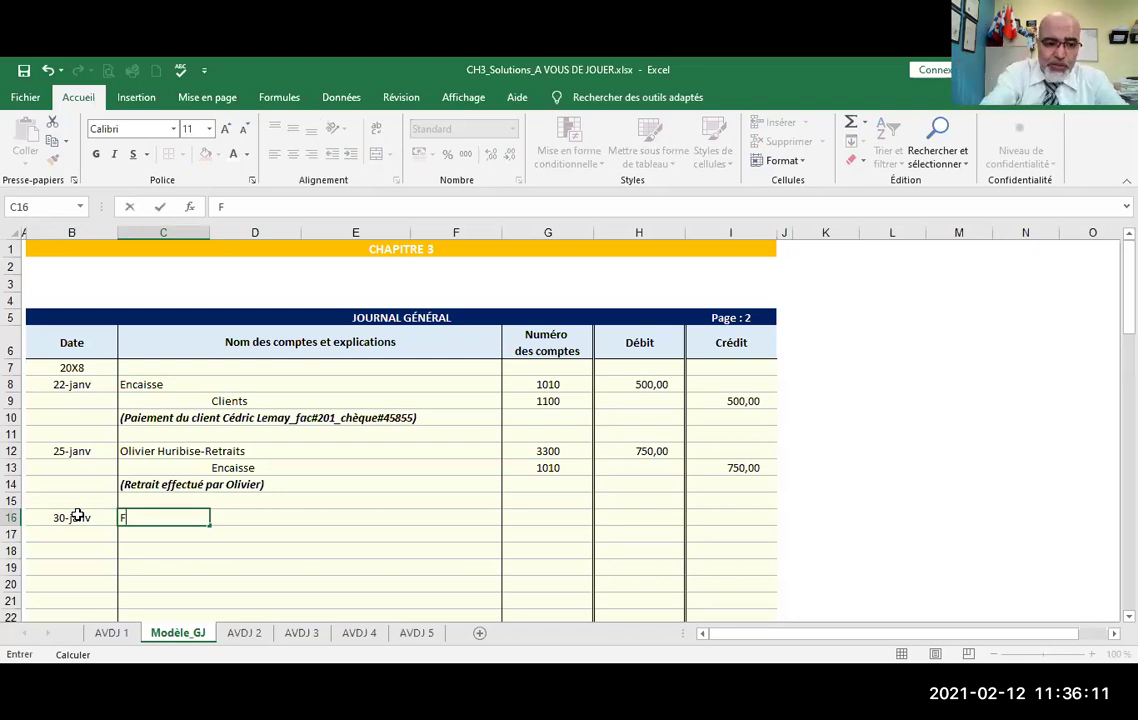
type("ournis")
key("BackSpace")
key("BackSpace")
key("BackSpace")
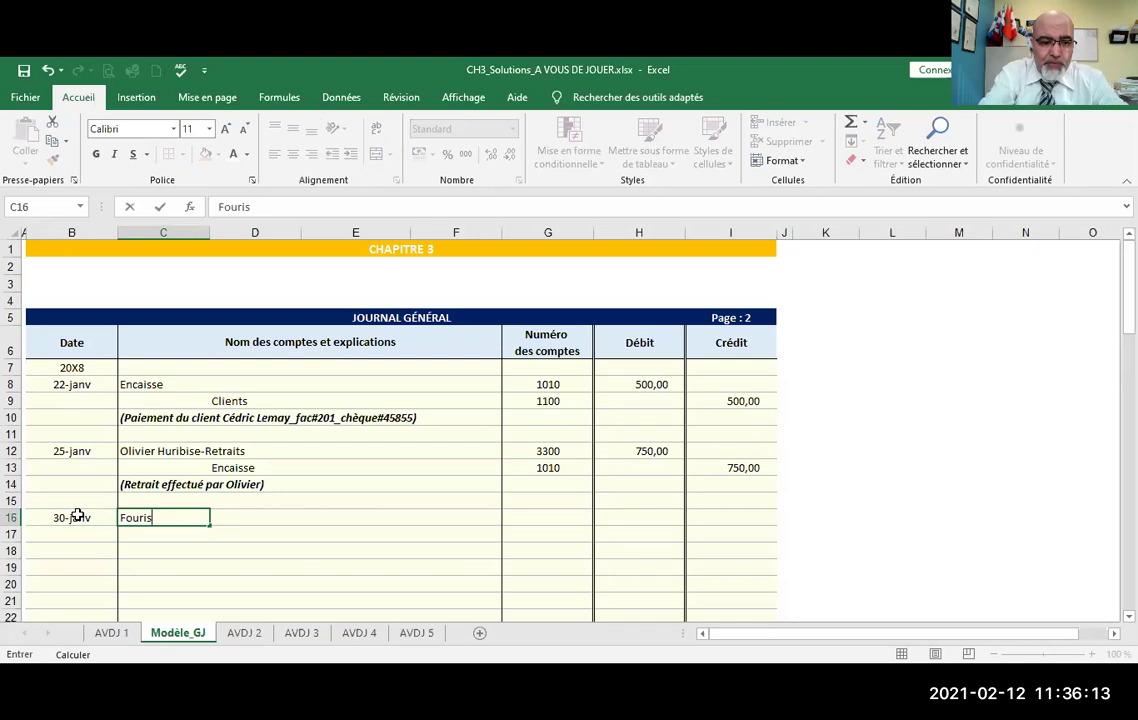
type("nisse")
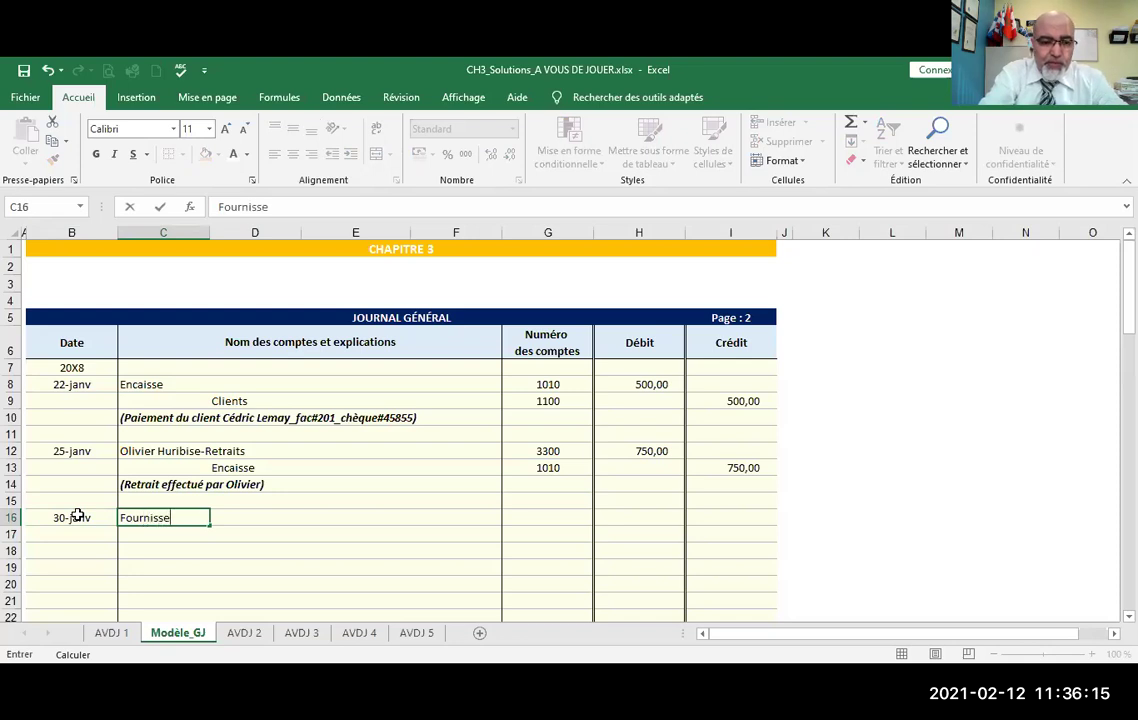
type("urs")
key("Right")
key("Right")
key("Right")
key("Right")
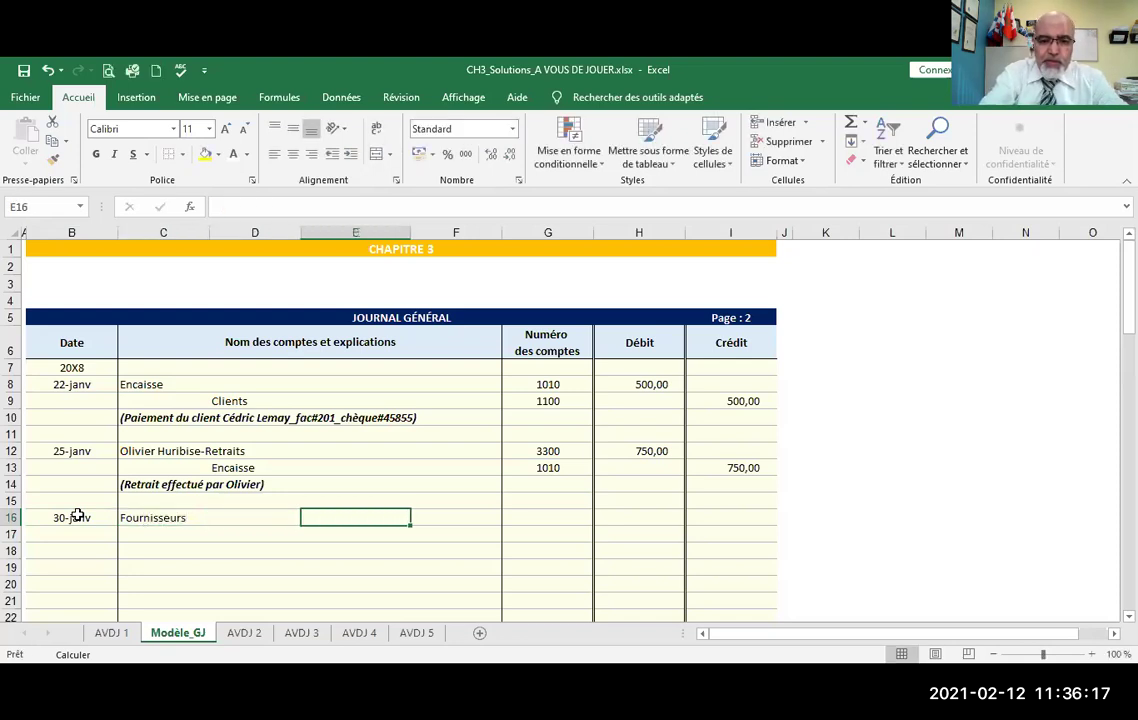
type("2100")
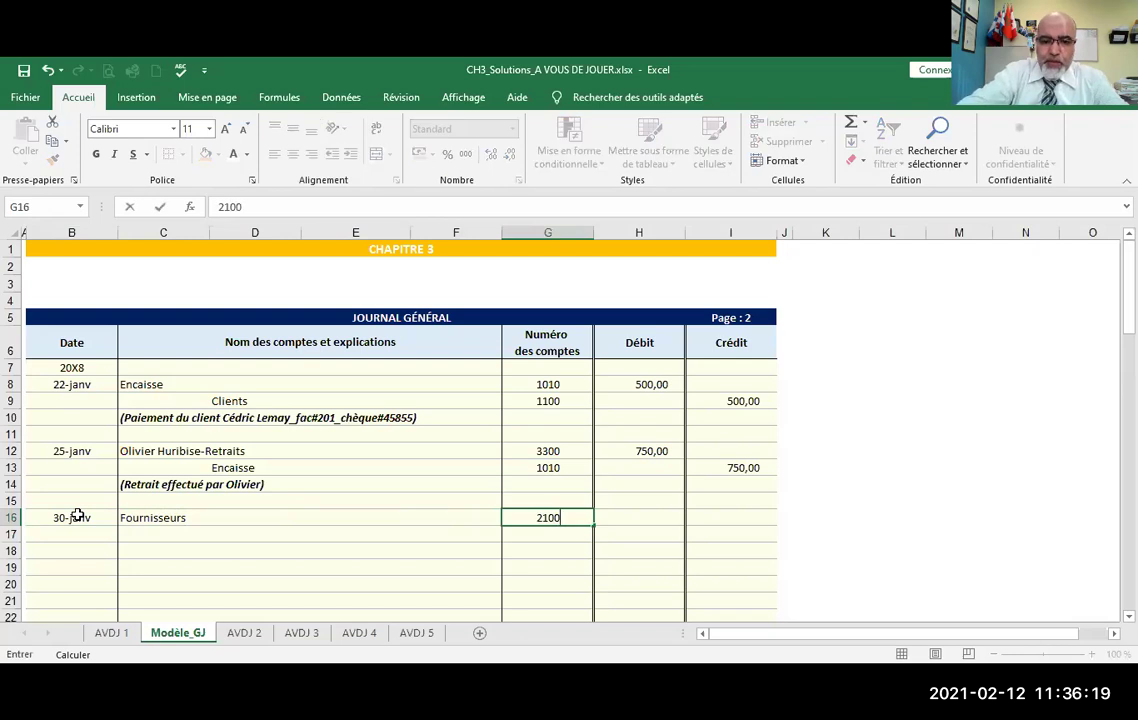
key("Right")
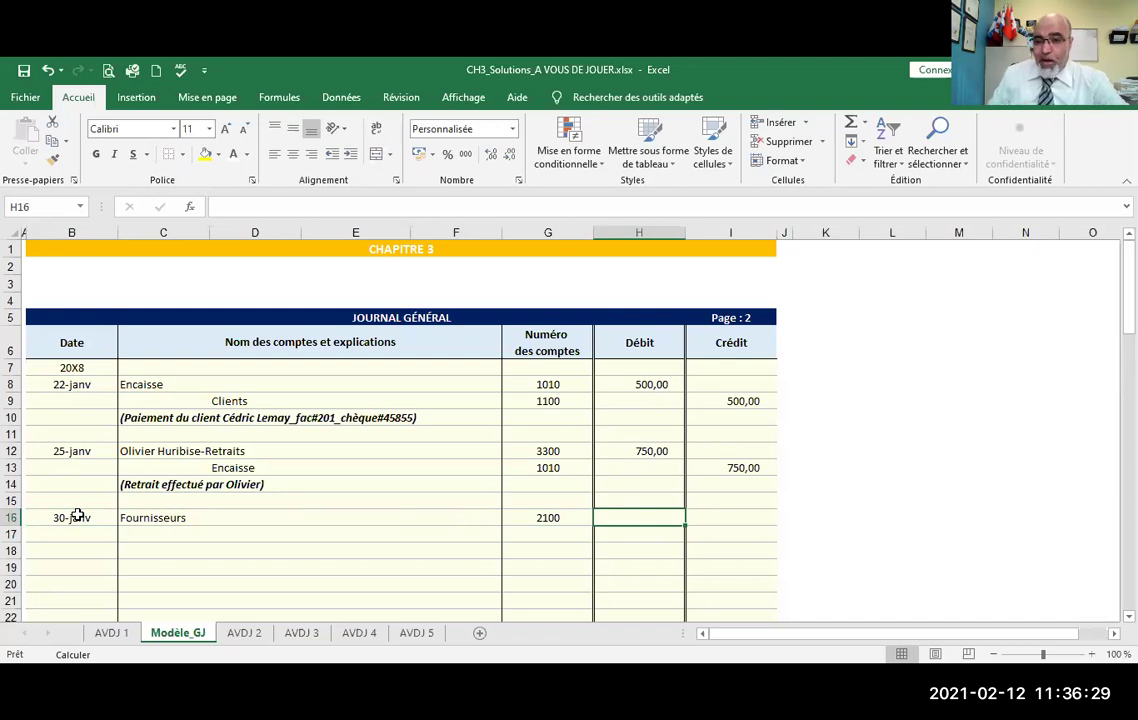
type("1")
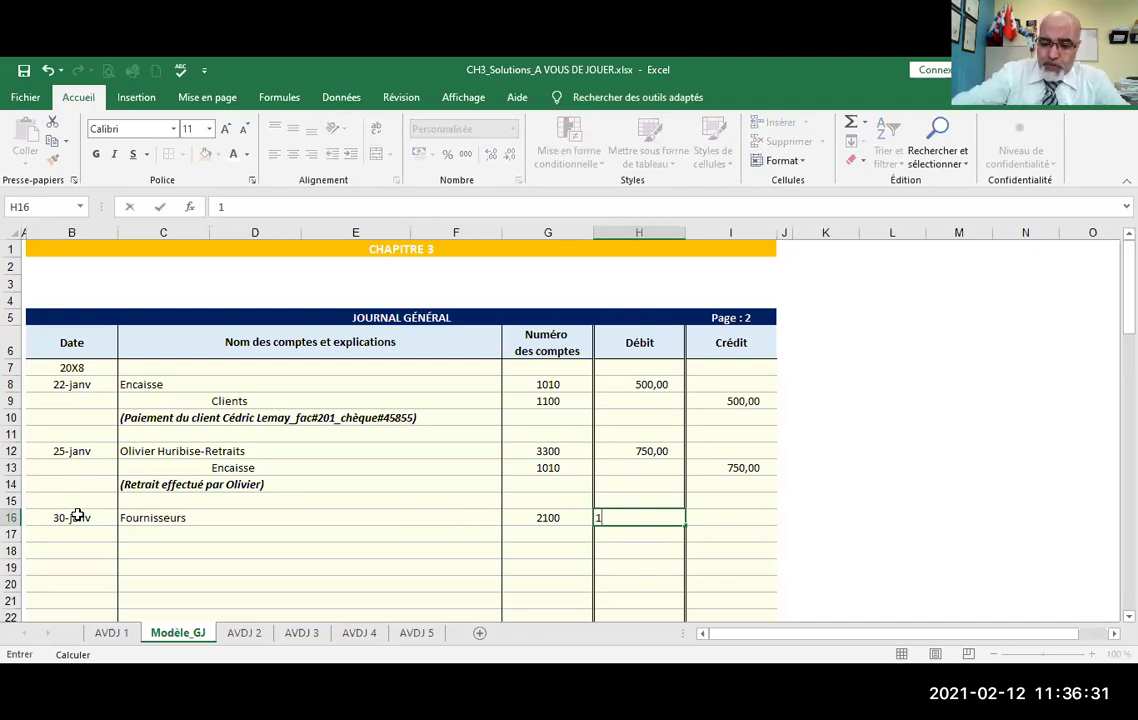
type("43,72")
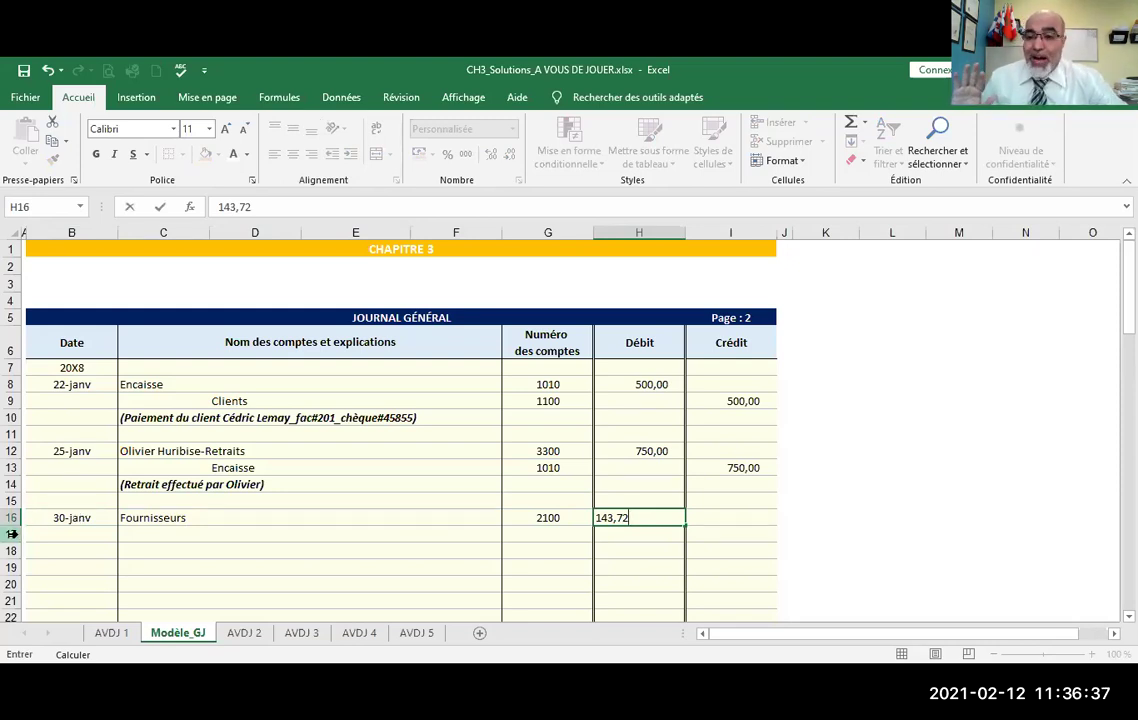
left_click(169, 538)
Step: Add the credit line Encaisse 1010 with the credit formula =H16 (143,72)
key("Tab")
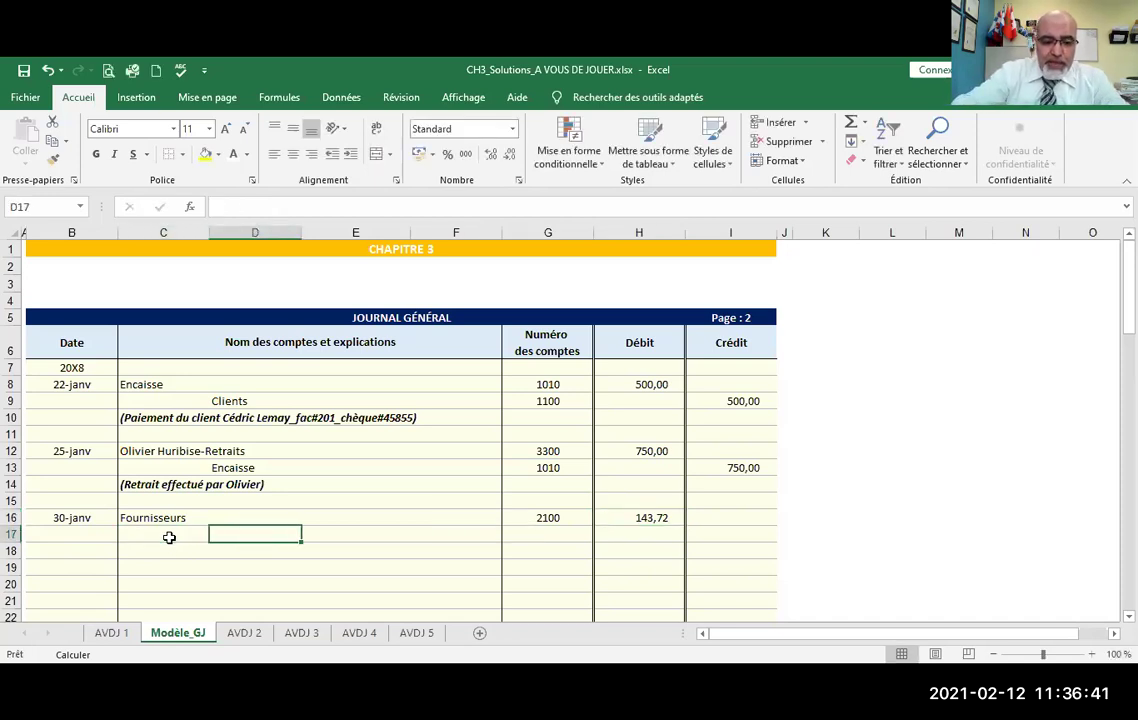
type("Encaisse")
key("Tab")
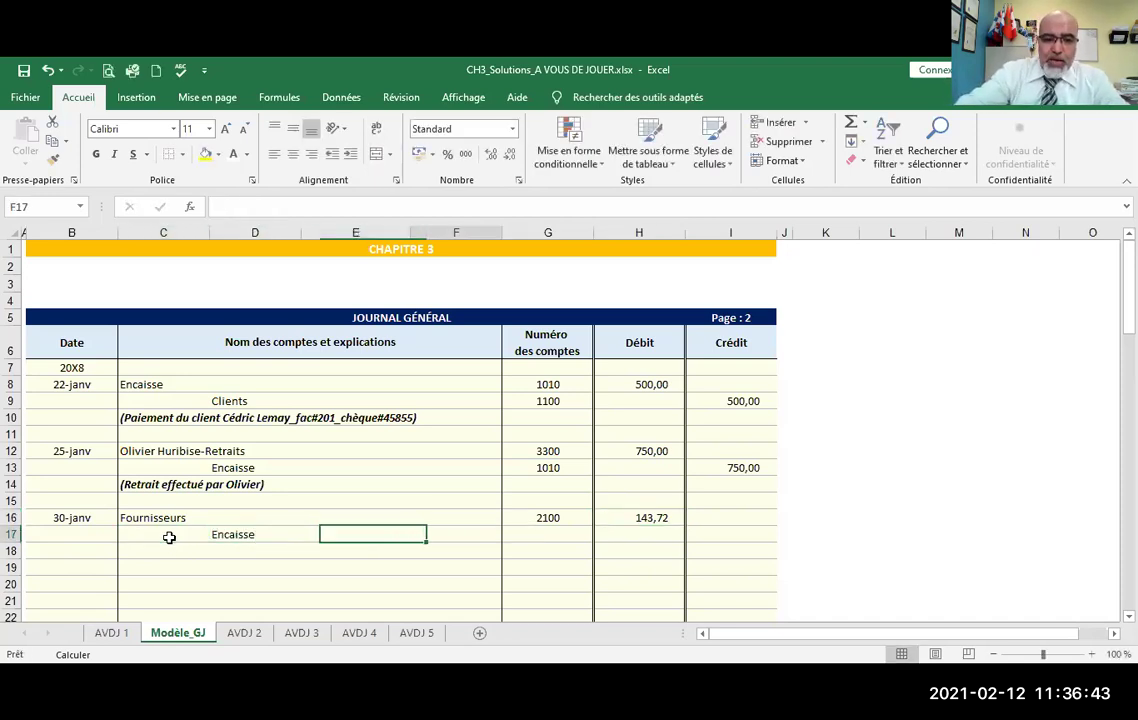
key("Tab")
key("Tab")
type("1010")
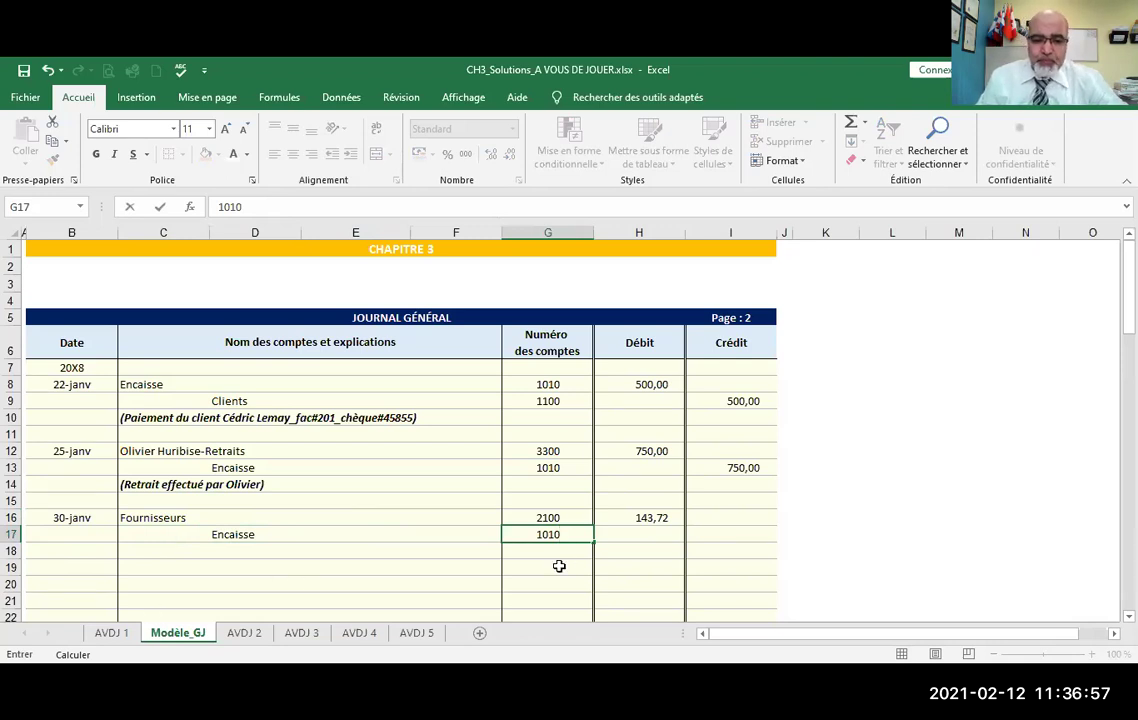
left_click(697, 534)
type("=")
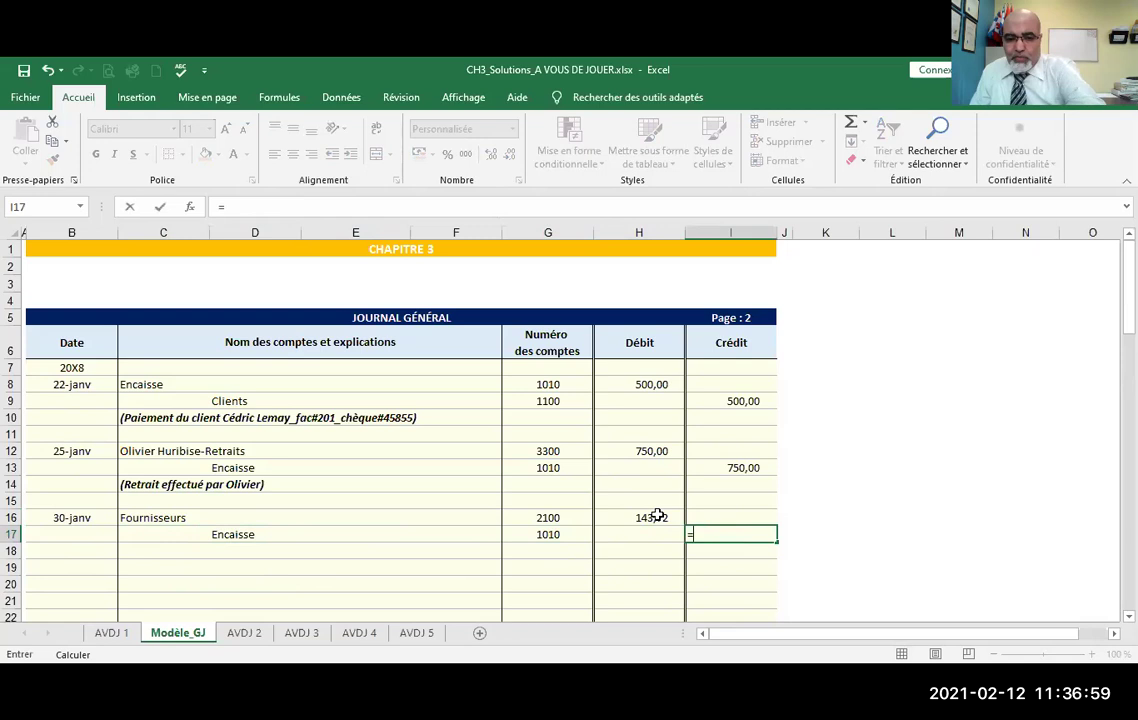
left_click(651, 518)
key("Return")
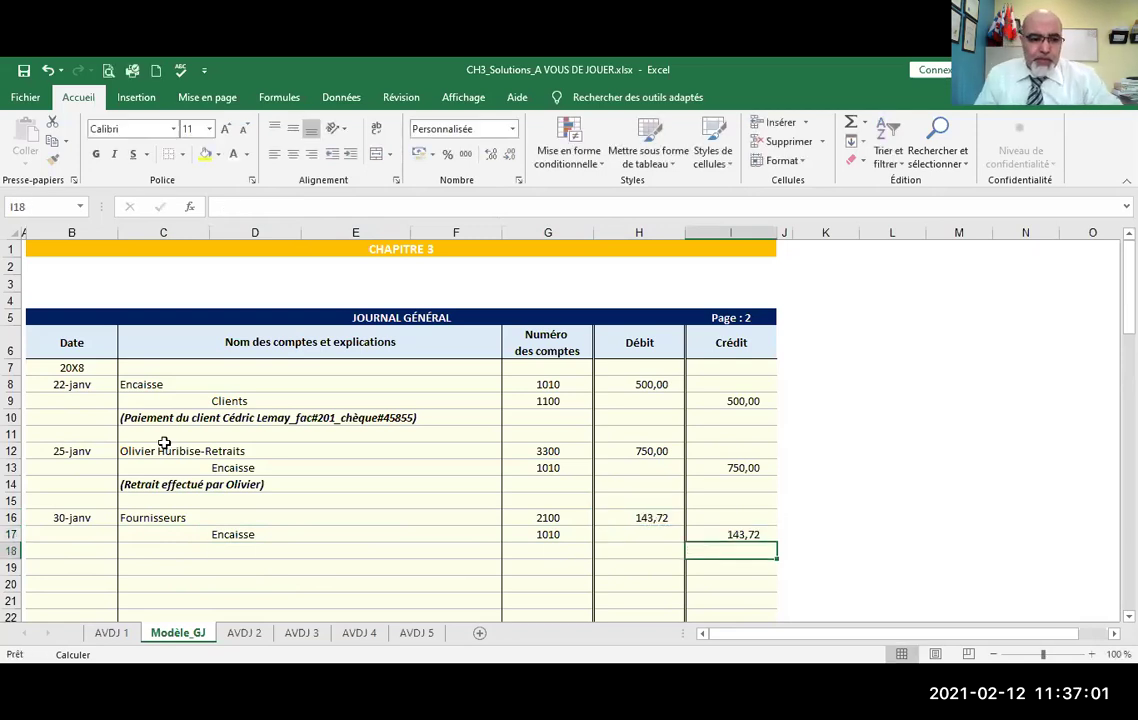
left_click(140, 420)
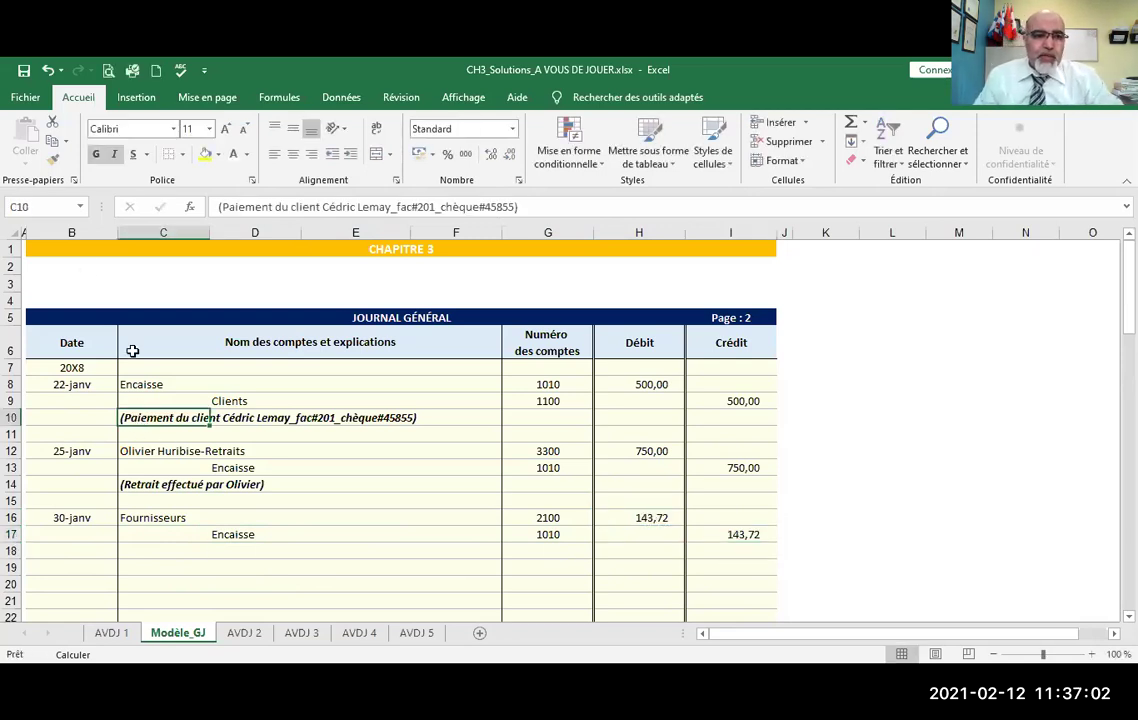
Step: Copy the C10 explanation into C18 as a template
left_click(52, 140)
left_click(130, 550)
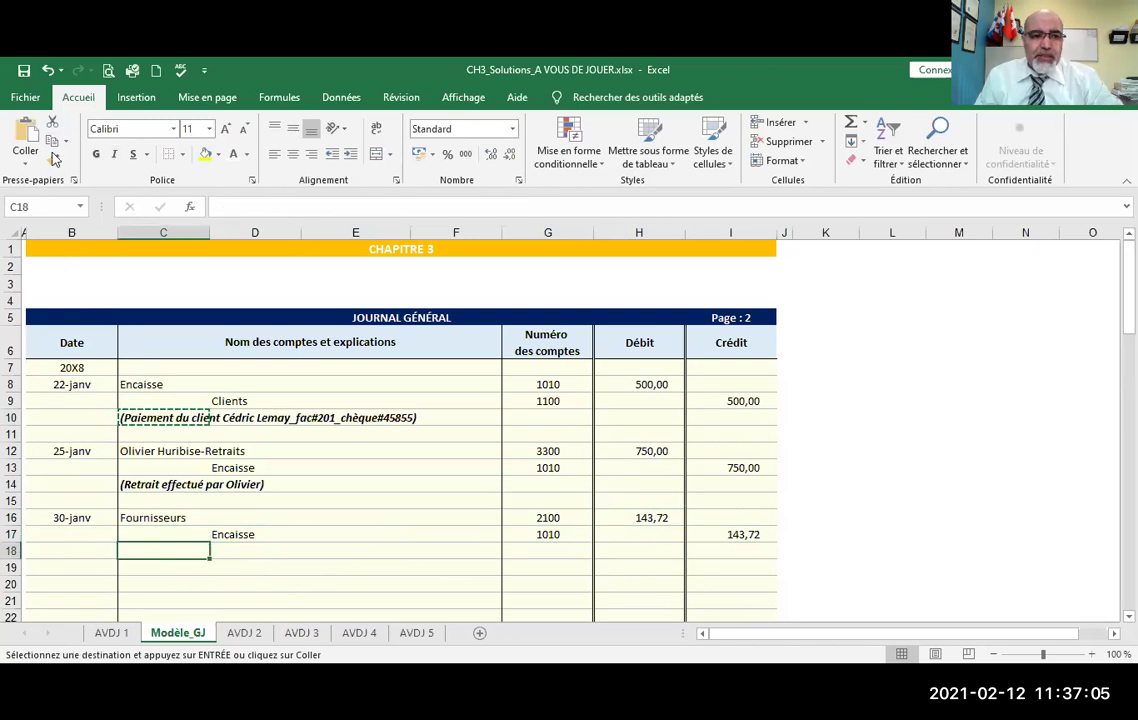
left_click(33, 128)
Step: Rewrite C18 to '(Paiement de la facture#B-1317 pour une annonce publicitaire chez le journal La Vallée)'
left_click_drag(276, 207, 514, 207)
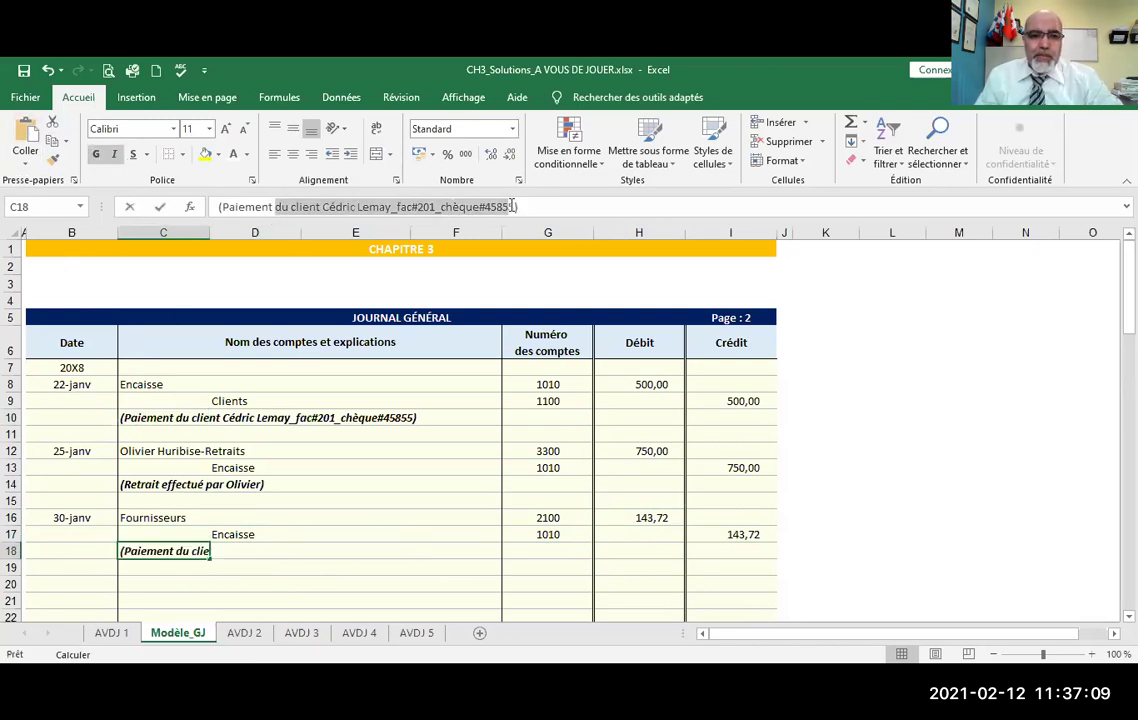
type("du foursnisseur L")
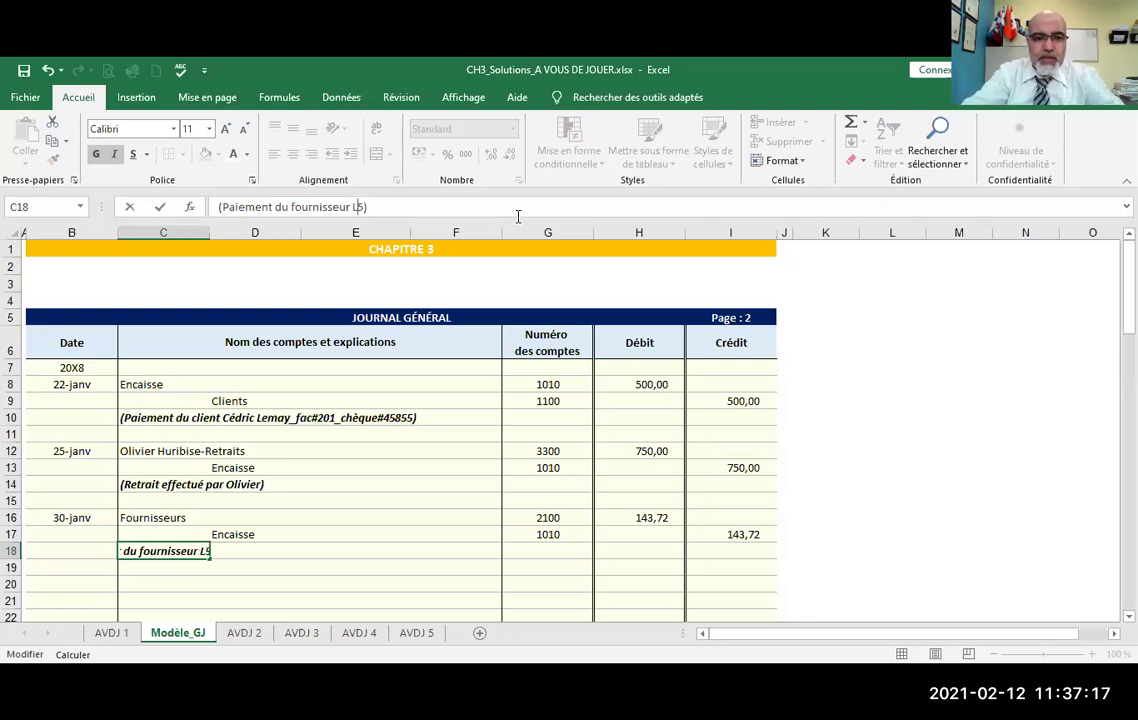
key("BackSpace")
key("BackSpace")
key("BackSpace")
key("BackSpace")
key("BackSpace")
key("BackSpace")
key("BackSpace")
key("BackSpace")
key("BackSpace")
key("BackSpace")
key("BackSpace")
key("BackSpace")
key("BackSpace")
key("BackSpace")
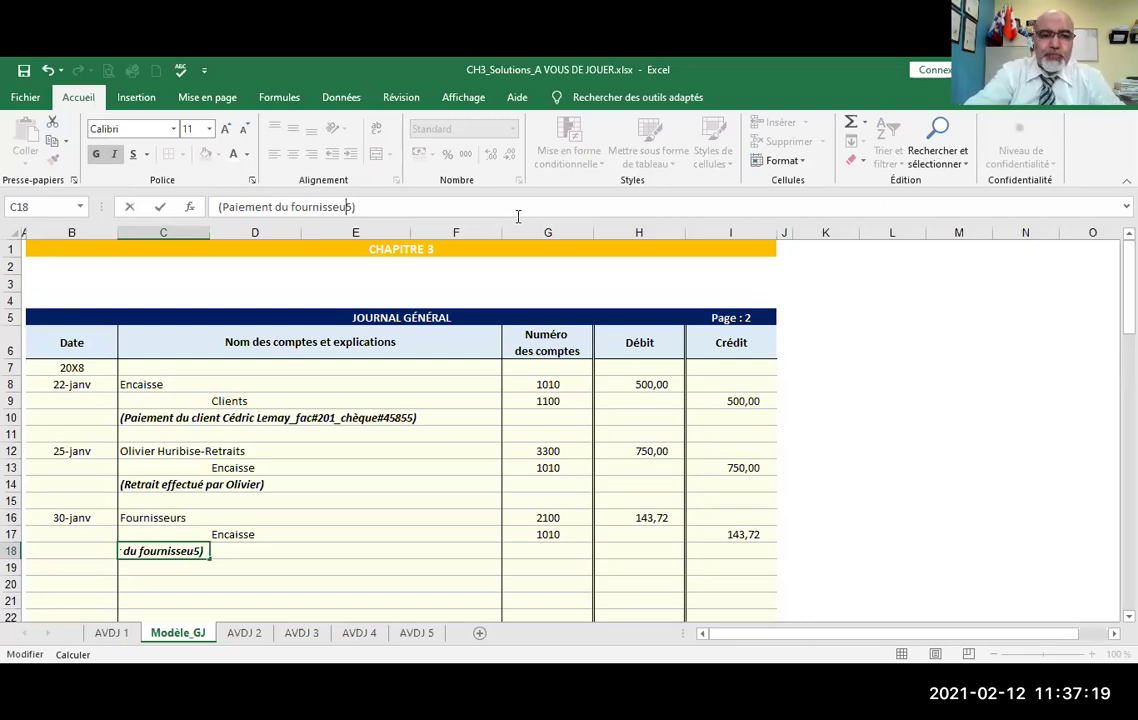
type("e la facture#")
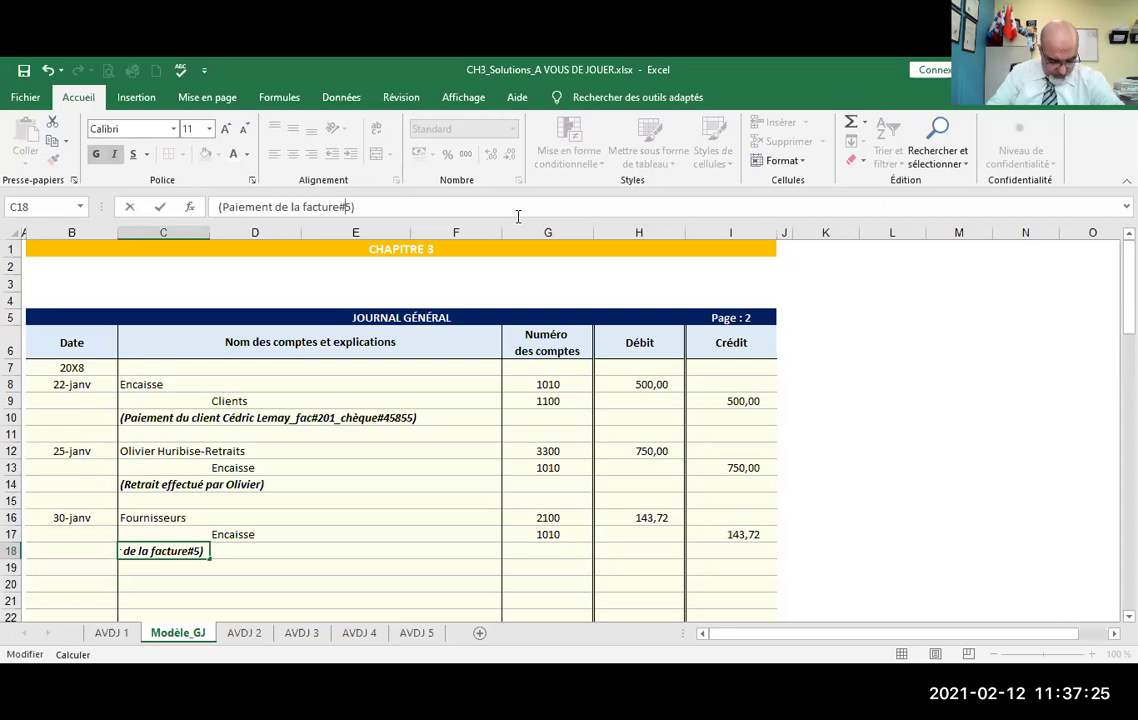
type("B-")
type("1317")
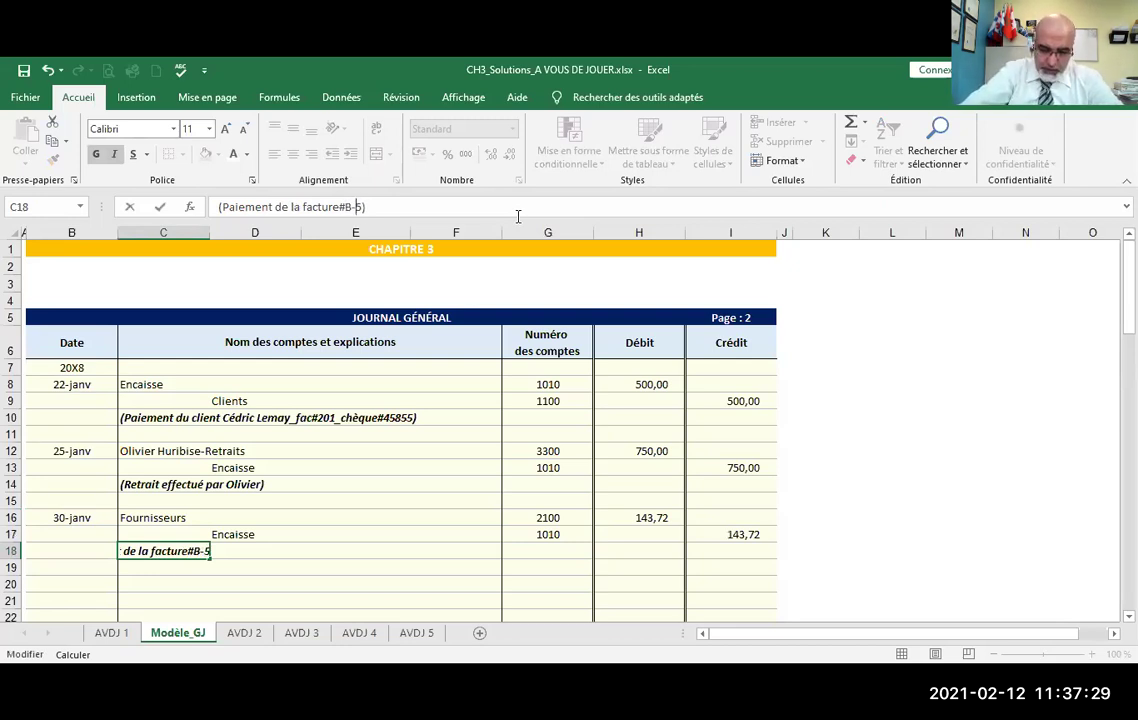
type(" p")
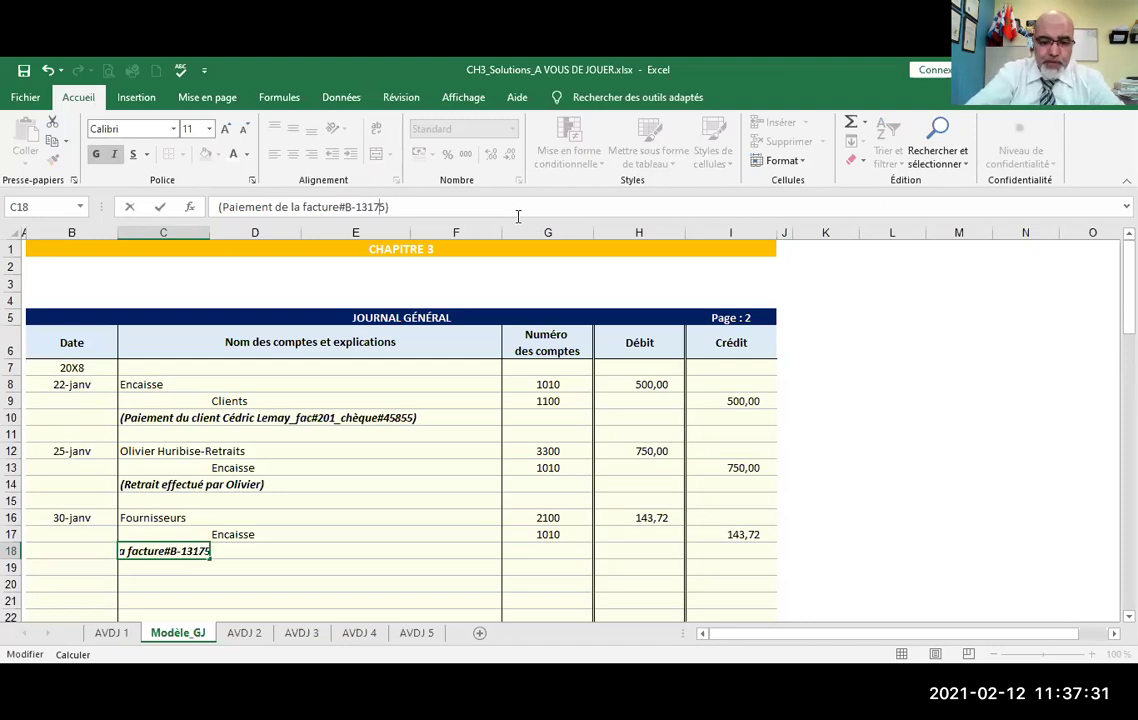
key("BackSpace")
type("pour une")
type(" anonce")
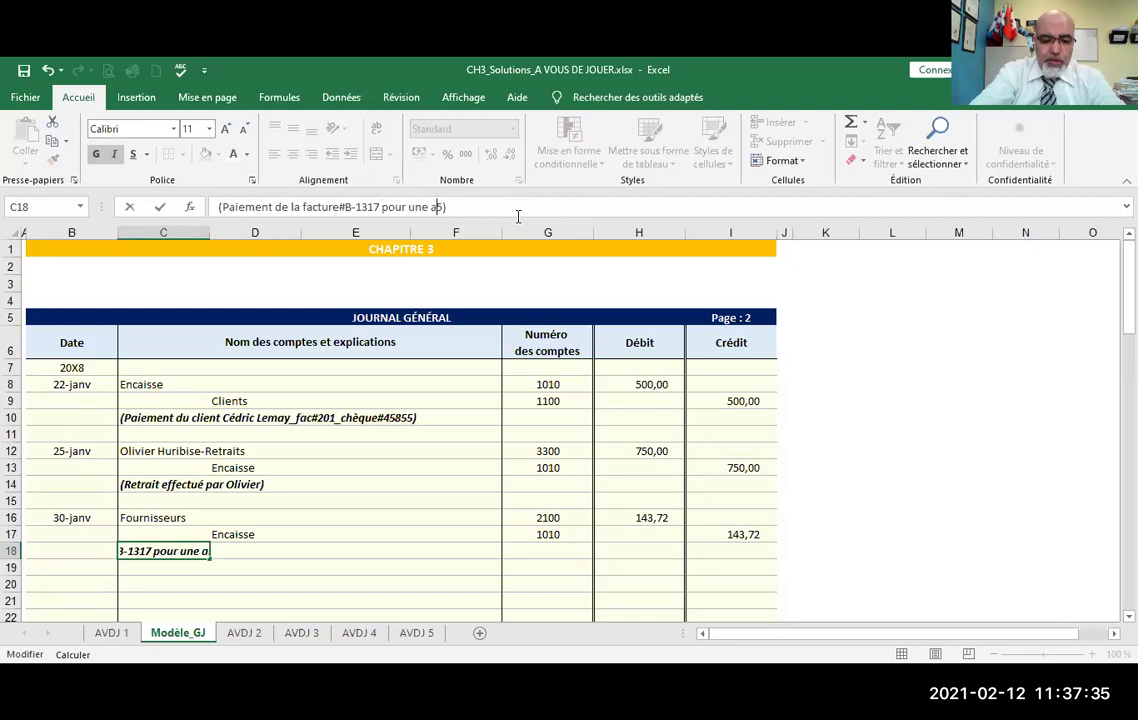
key("Delete")
key("BackSpace")
key("BackSpace")
key("BackSpace")
key("BackSpace")
key("BackSpace")
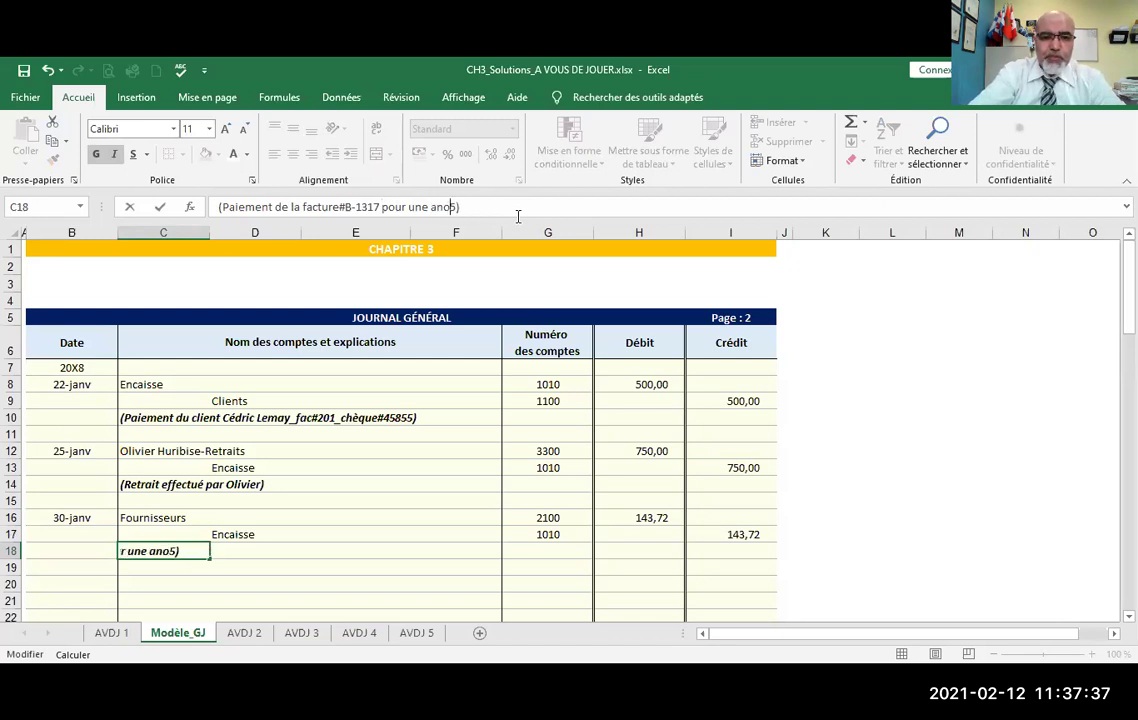
type("nonce publ")
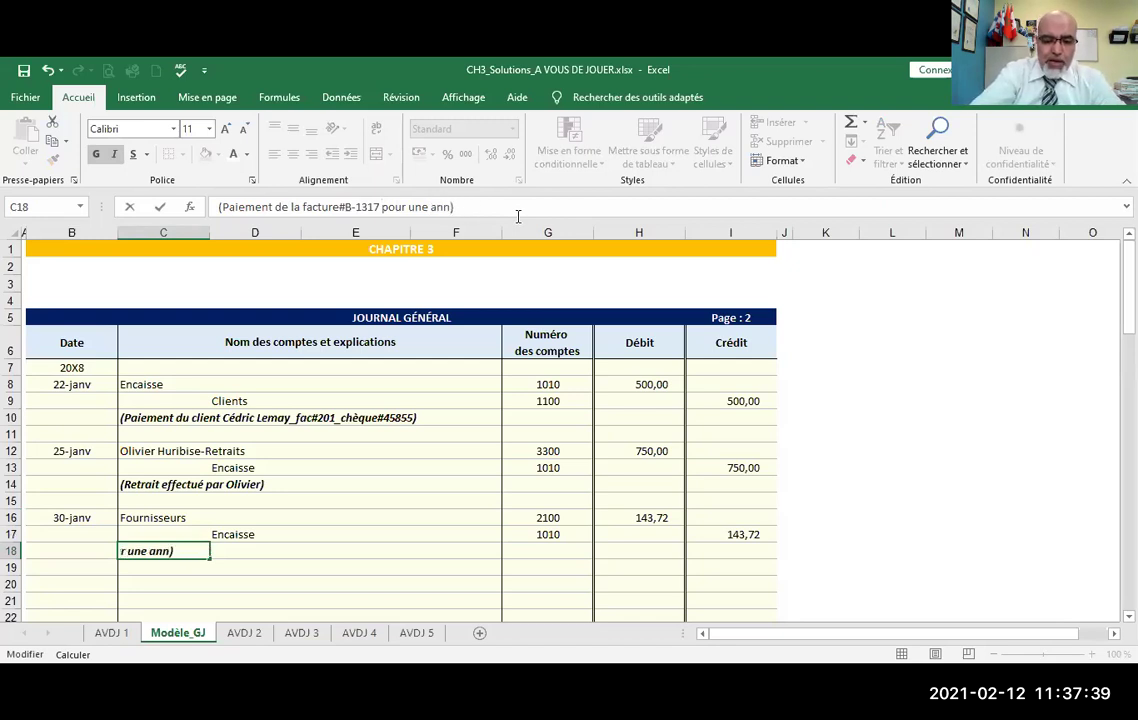
type("icit")
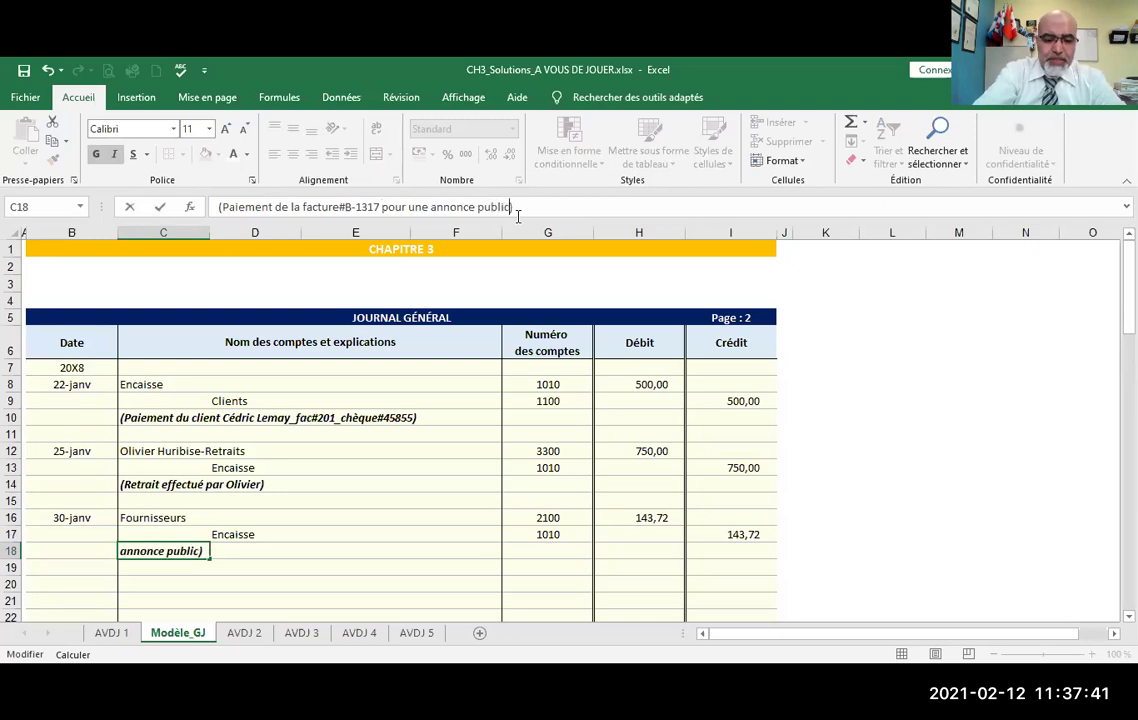
type("aire che")
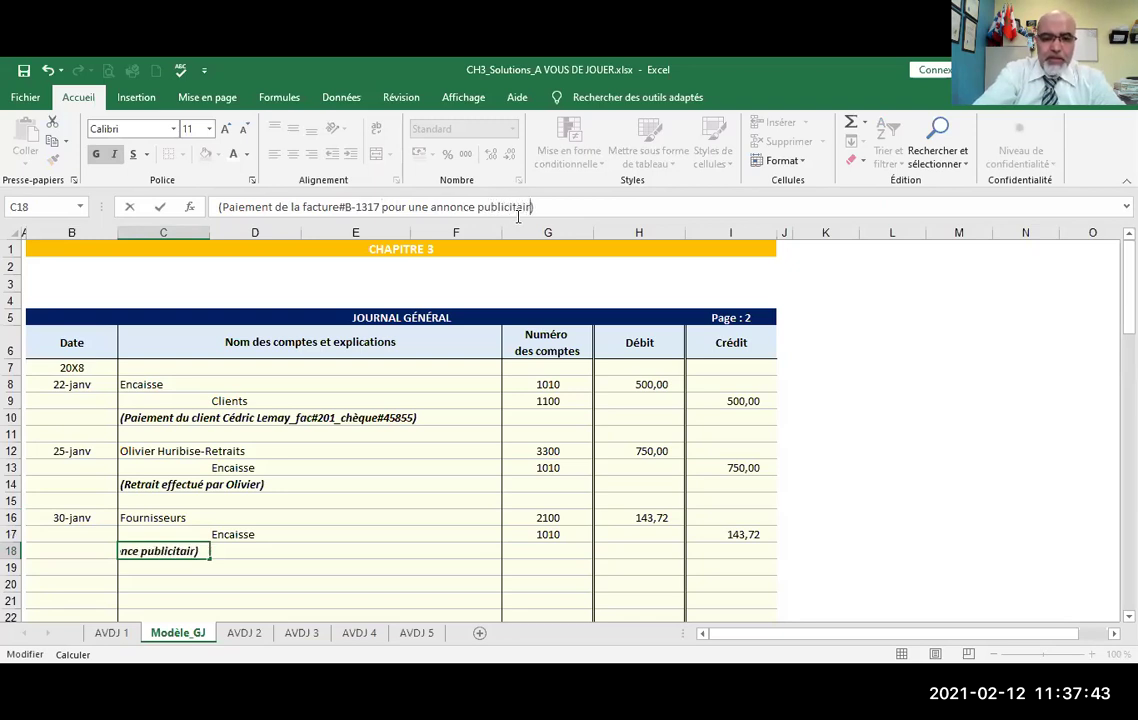
type("z le journal ")
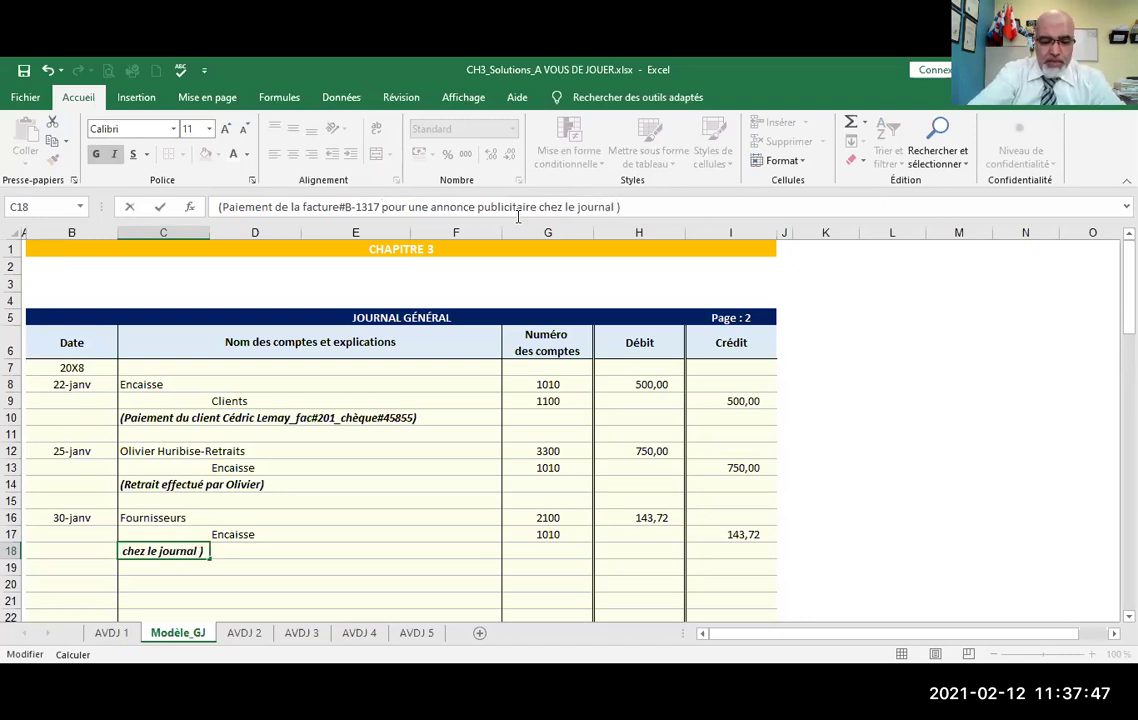
type("La Vall")
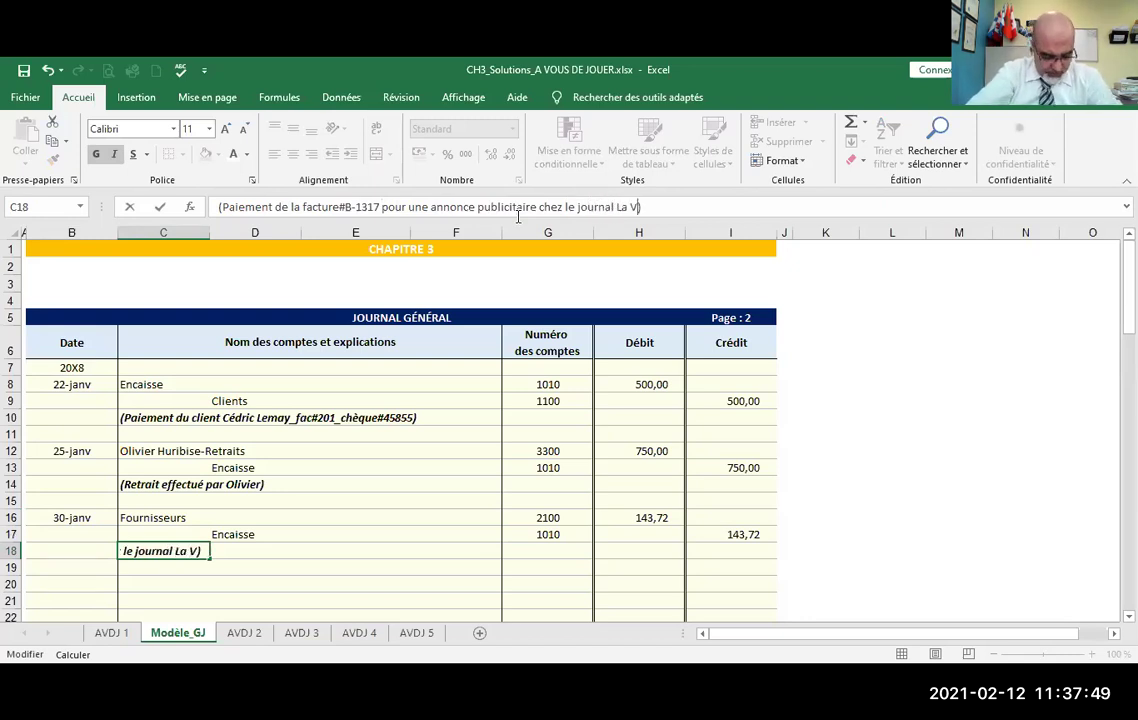
type("ée")
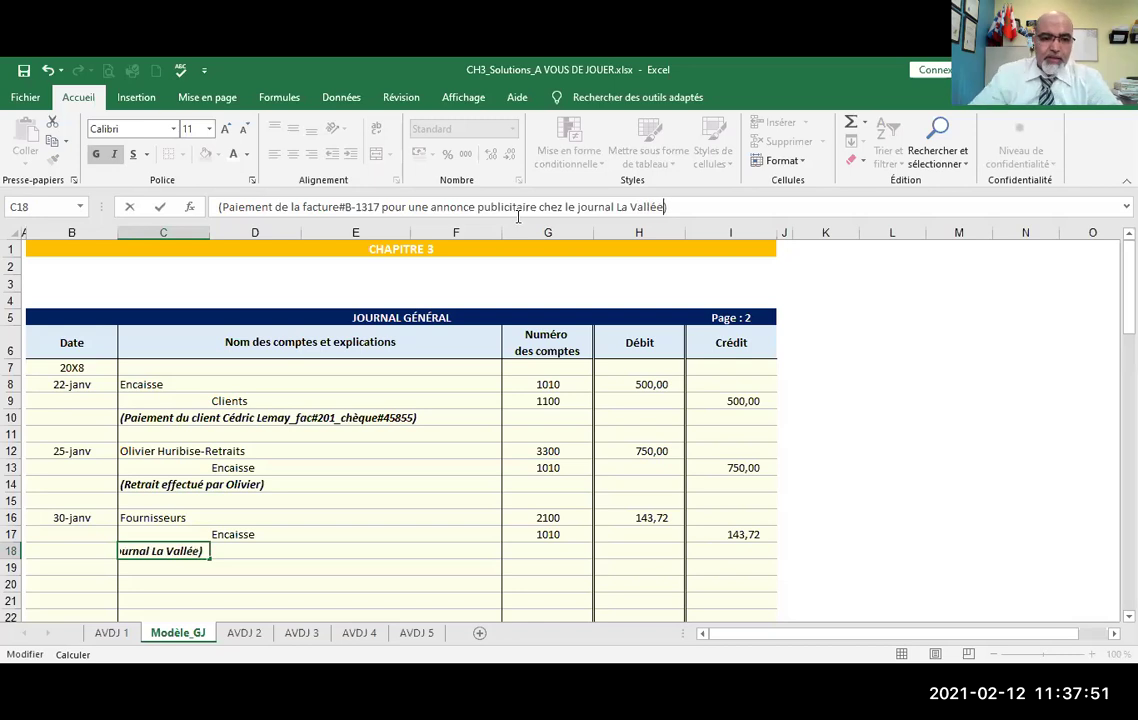
left_click(447, 490)
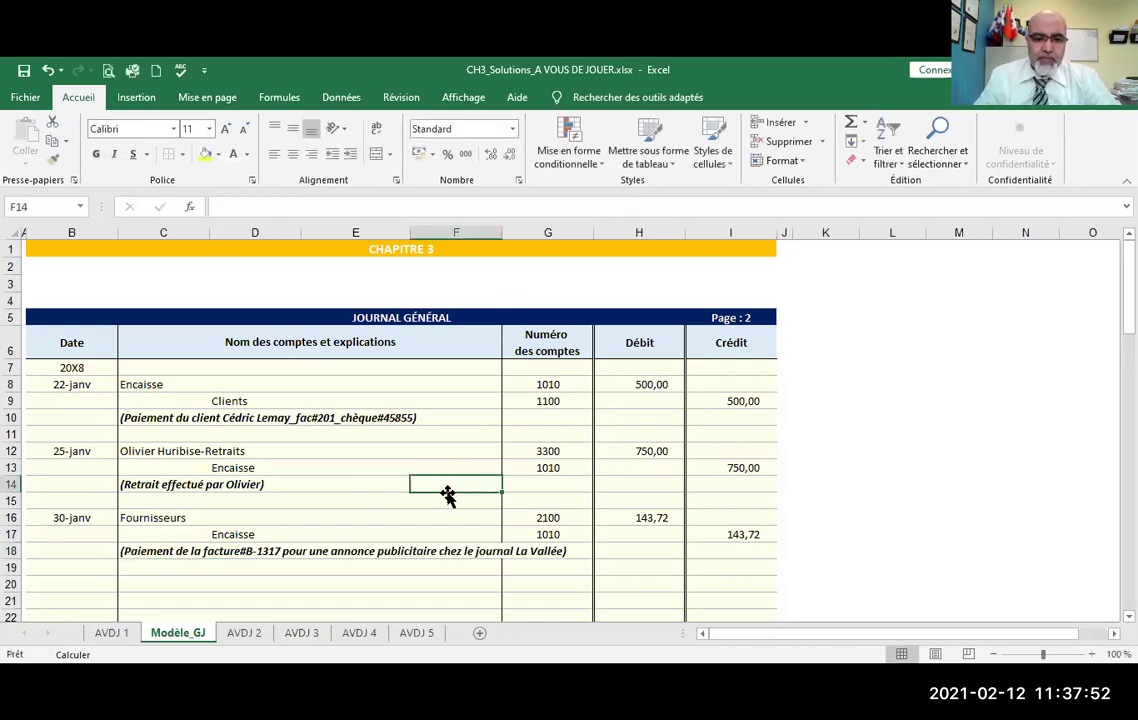
Step: Turn on Renvoyer à la ligne automatiquement for the row 18 explanation
left_click(157, 548)
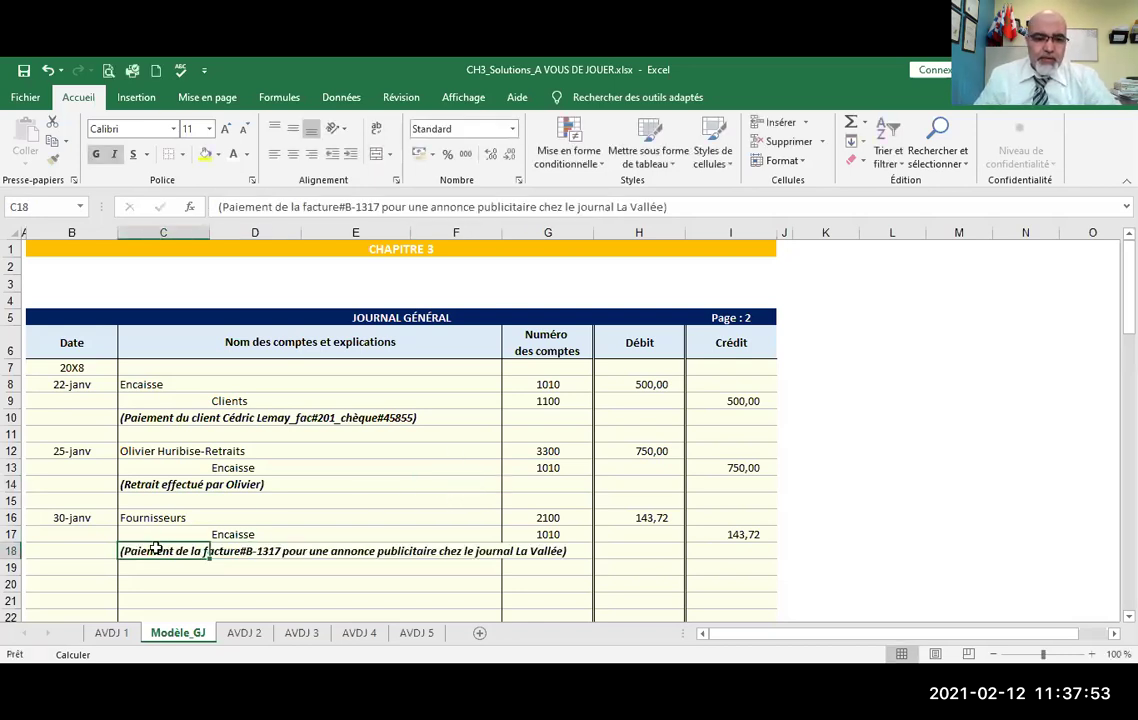
left_click(397, 181)
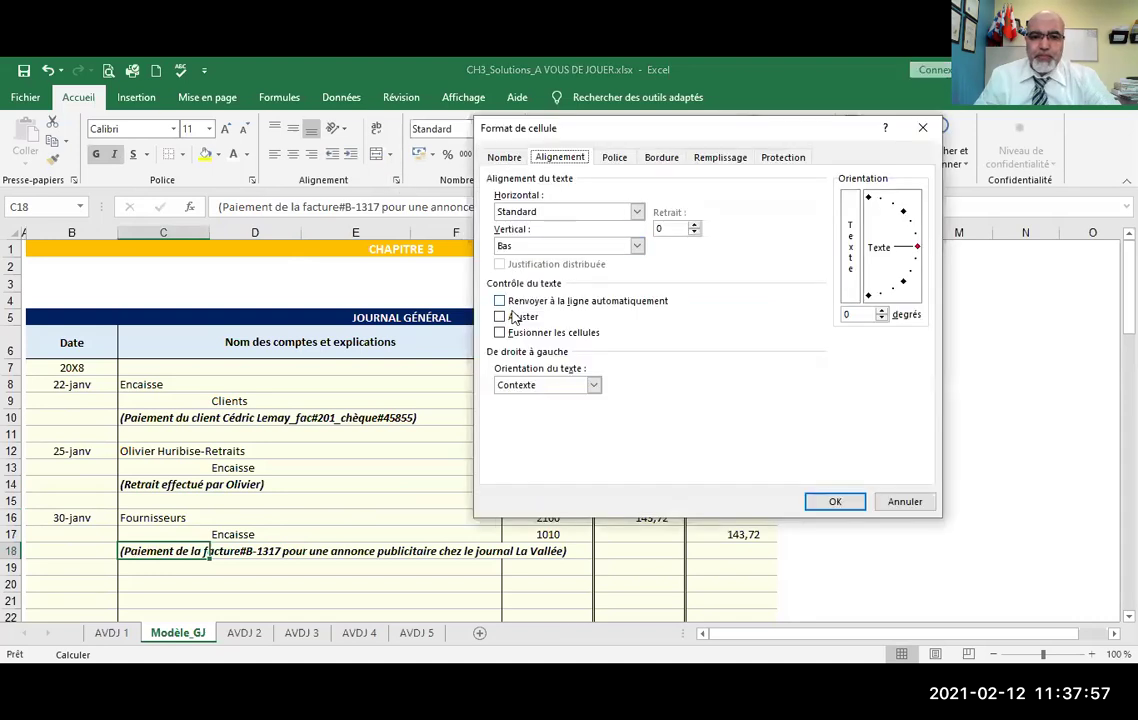
left_click(500, 300)
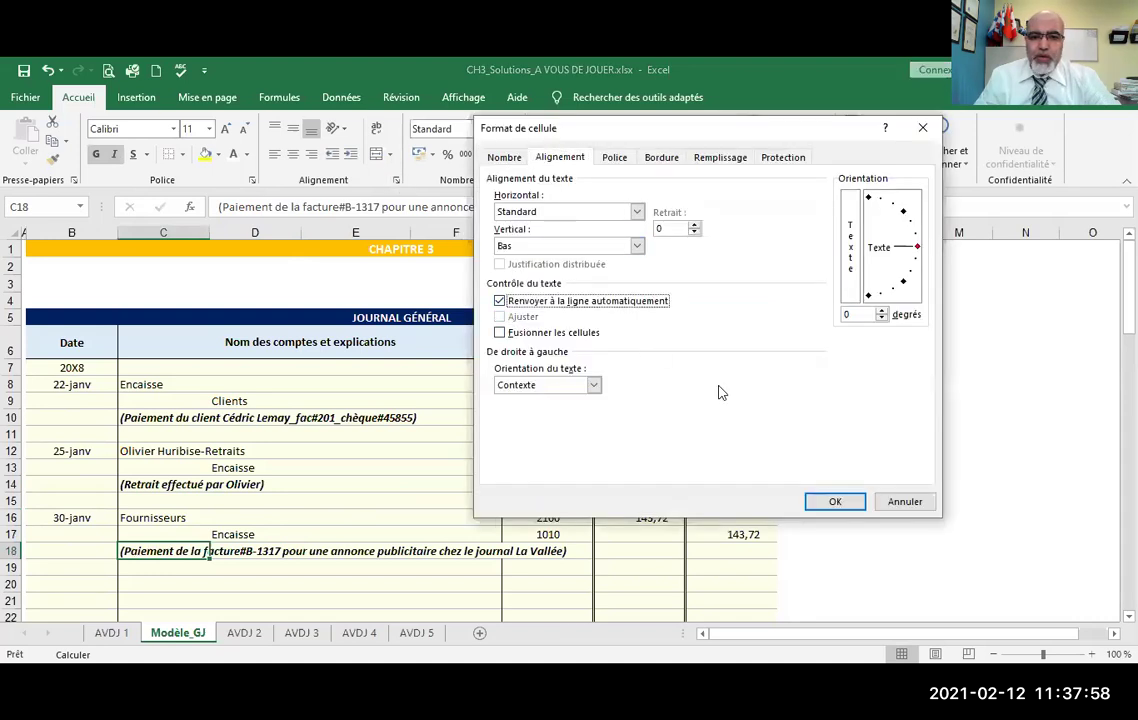
left_click(830, 501)
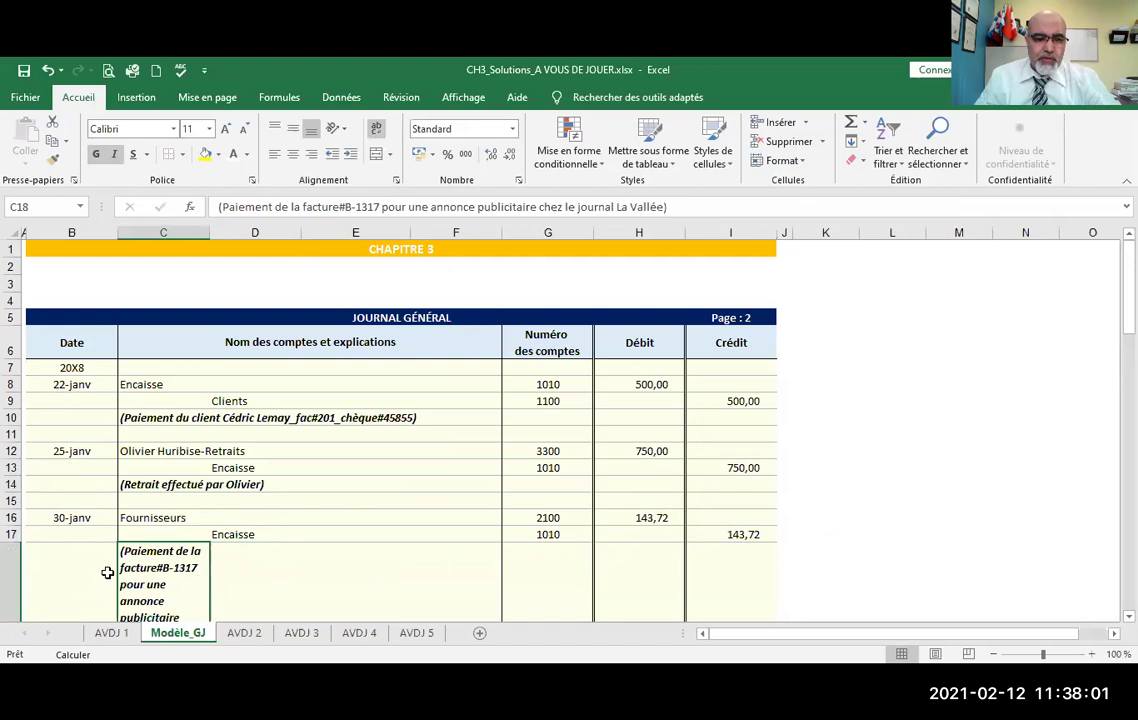
Step: Merge C18:F18, align it top and left, and shrink row 18 to 29,25
scroll(108, 573, "down", 1)
left_click_drag(149, 526, 465, 518)
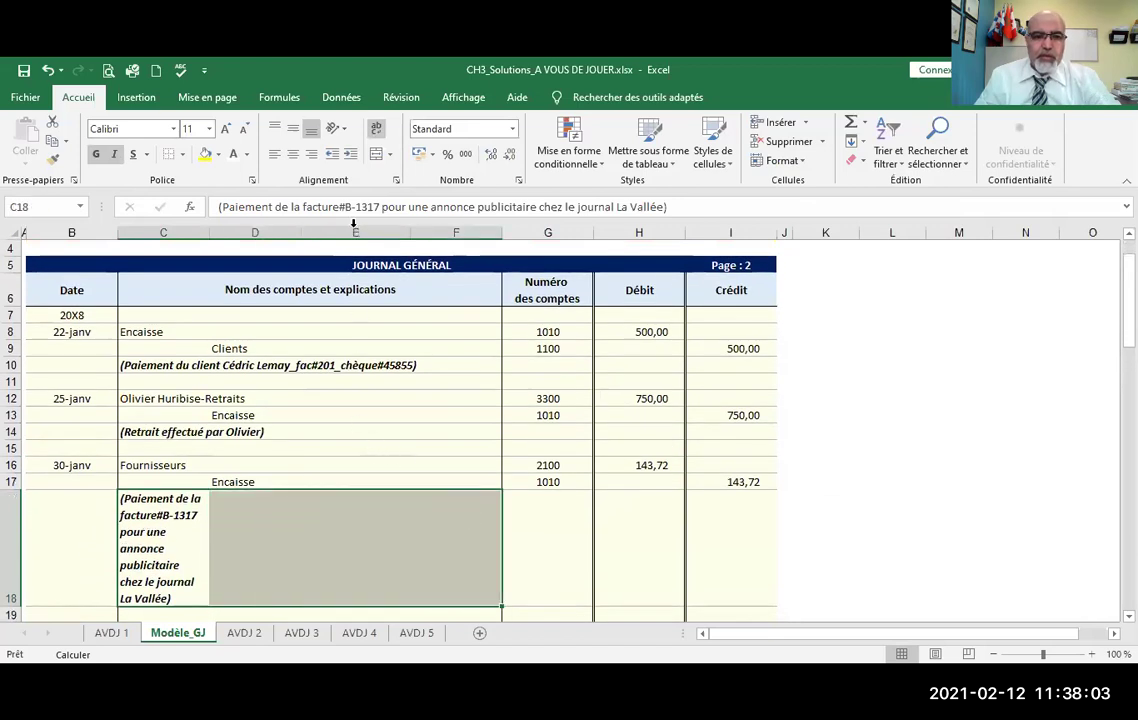
left_click(377, 156)
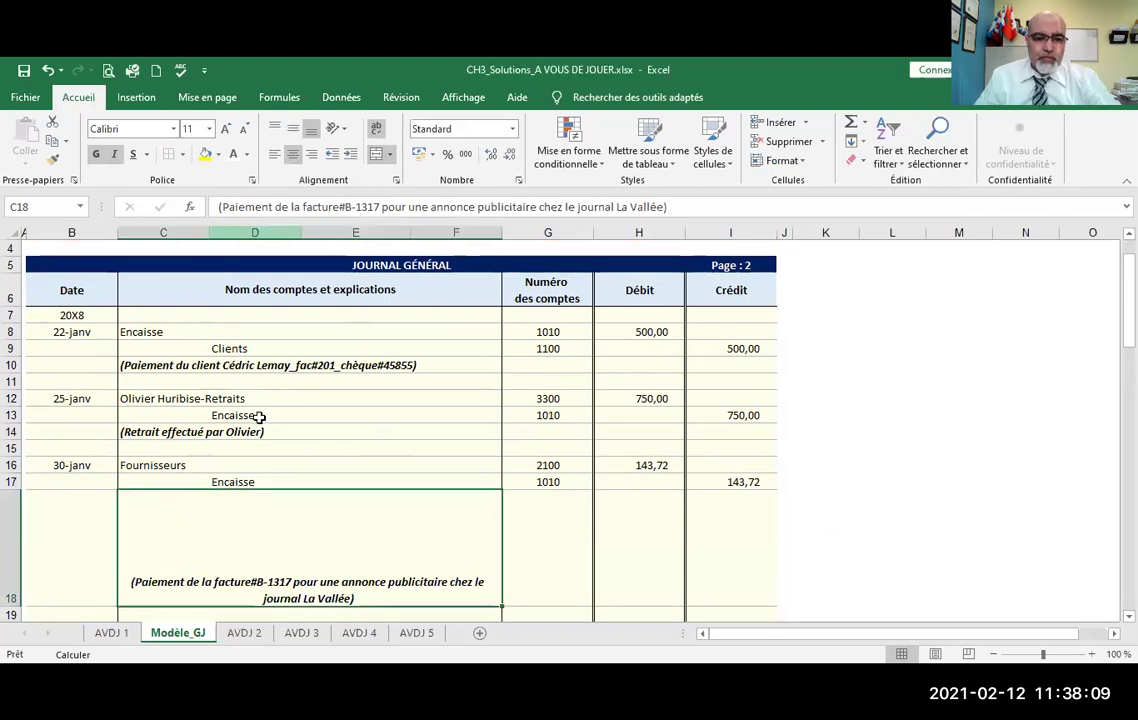
left_click(275, 129)
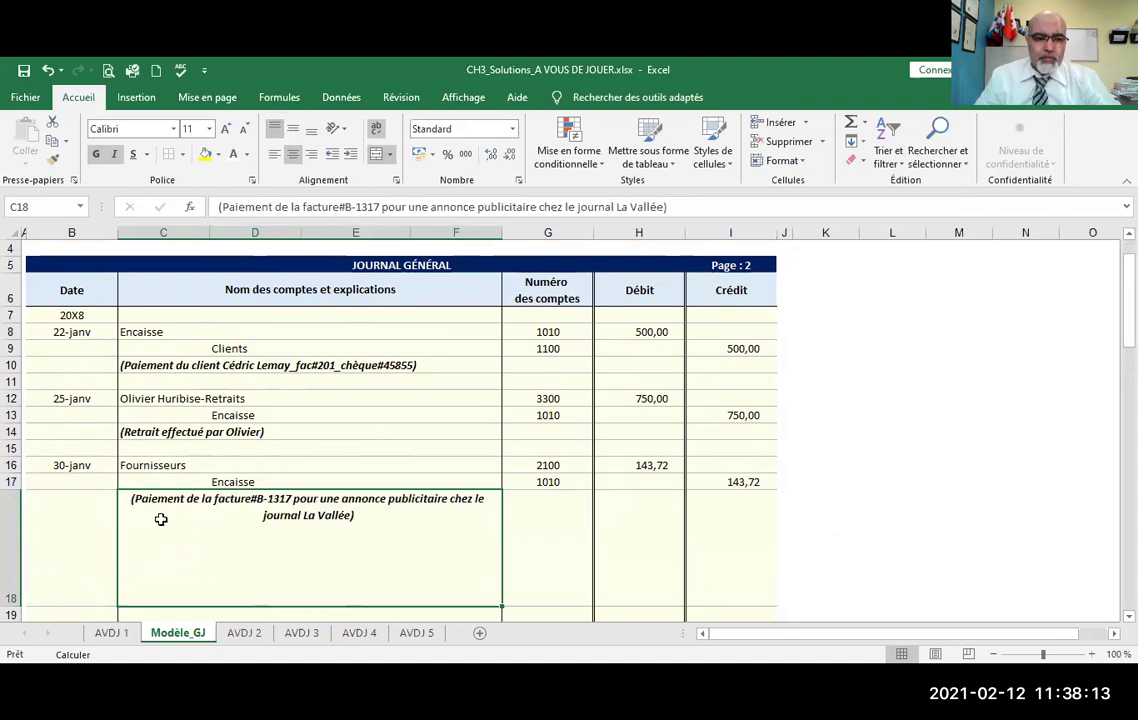
left_click(274, 154)
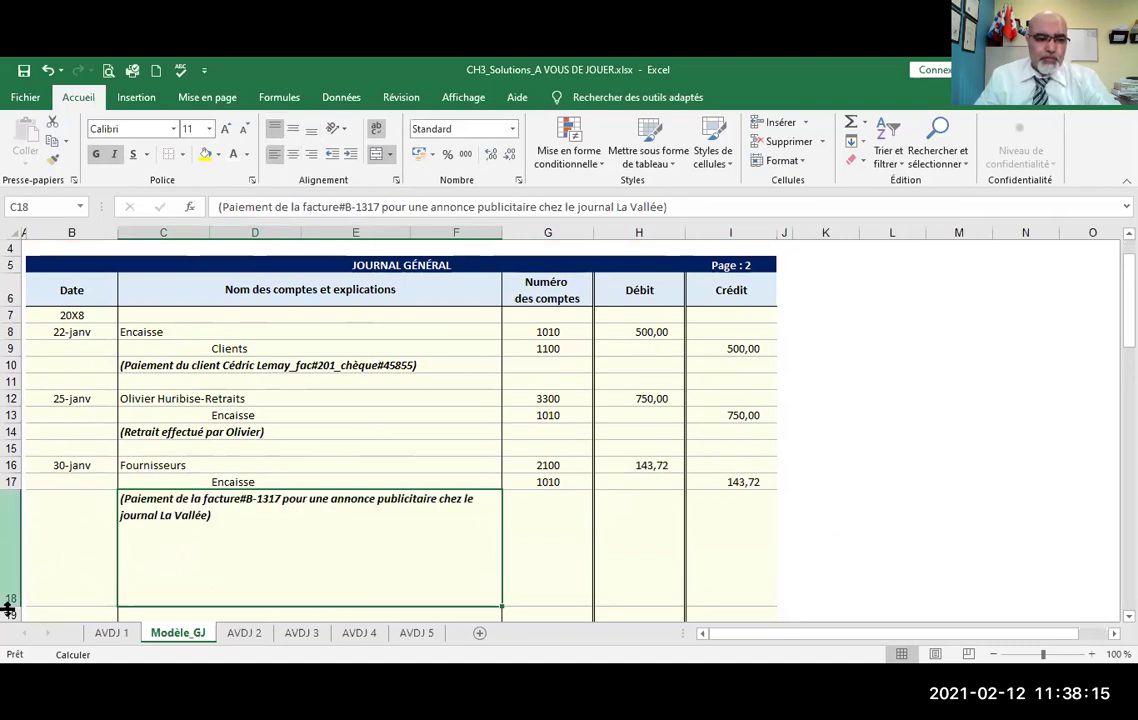
left_click_drag(9, 606, 33, 518)
left_click(290, 597)
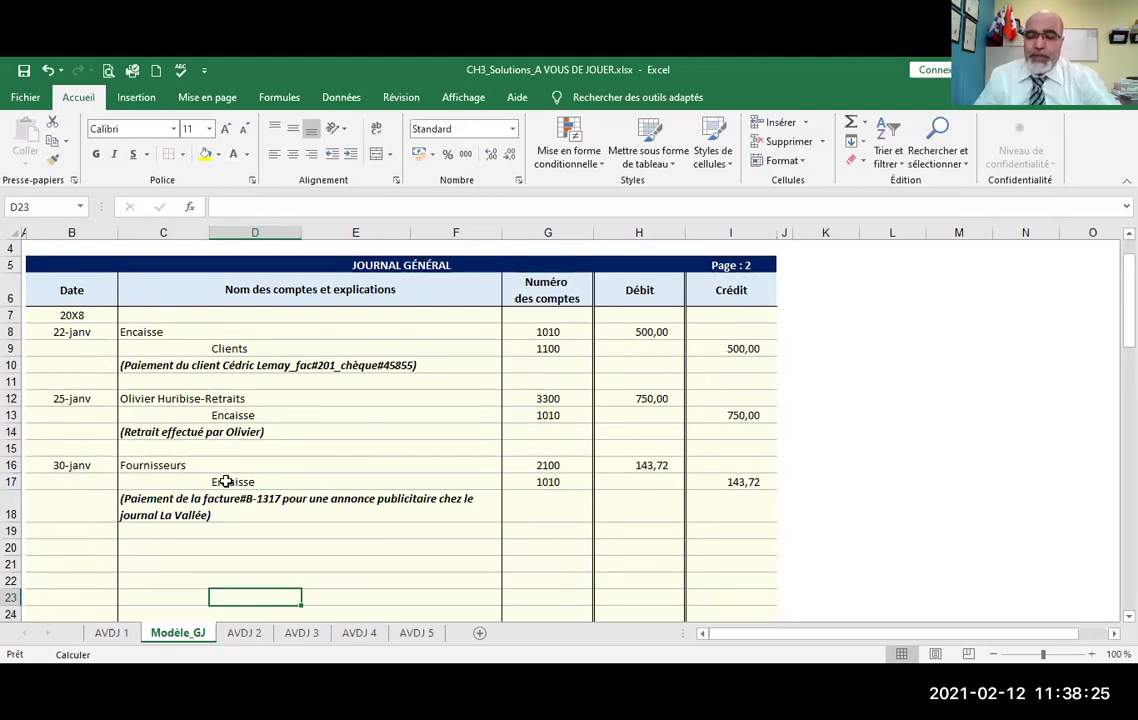
scroll(226, 481, "down", 2)
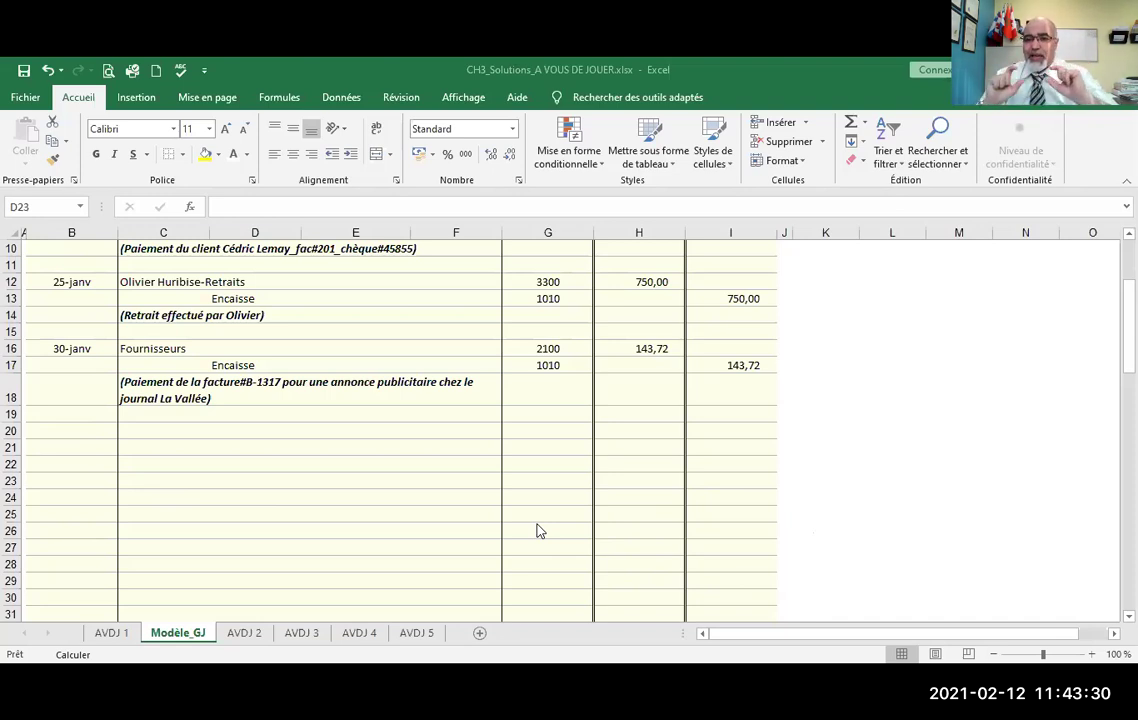
Step: Enter the 31/01 debit line in row 20: Clients, account 1100, 450 debit
left_click(54, 429)
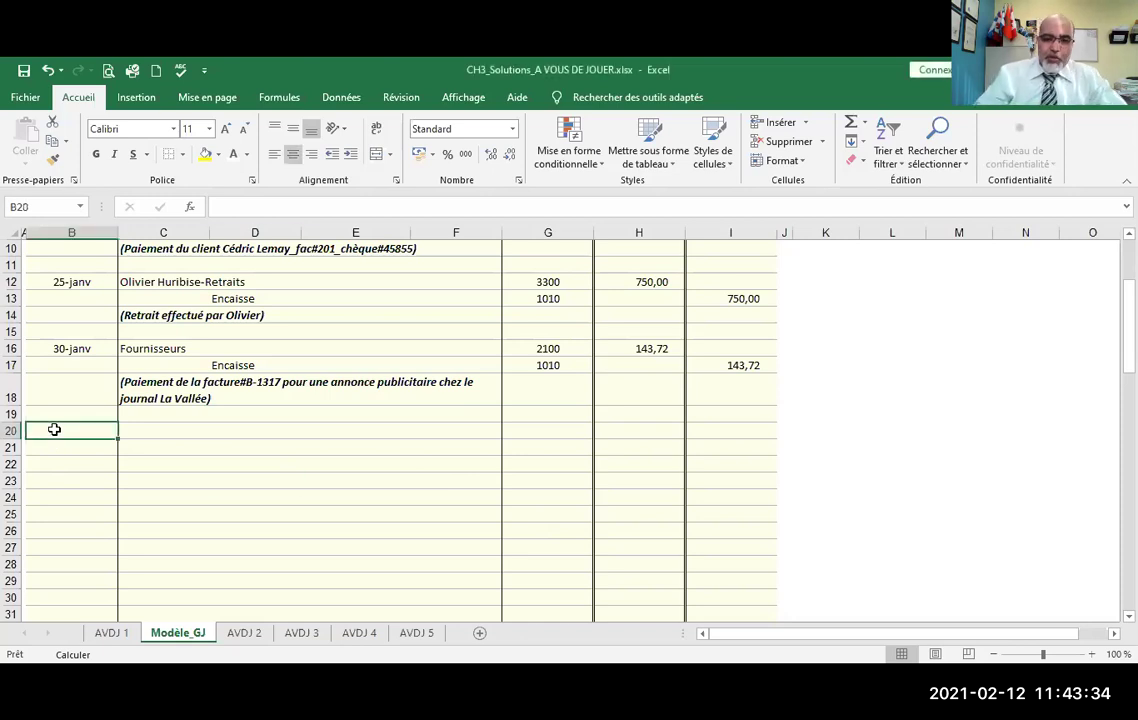
type("31/01")
key("Tab")
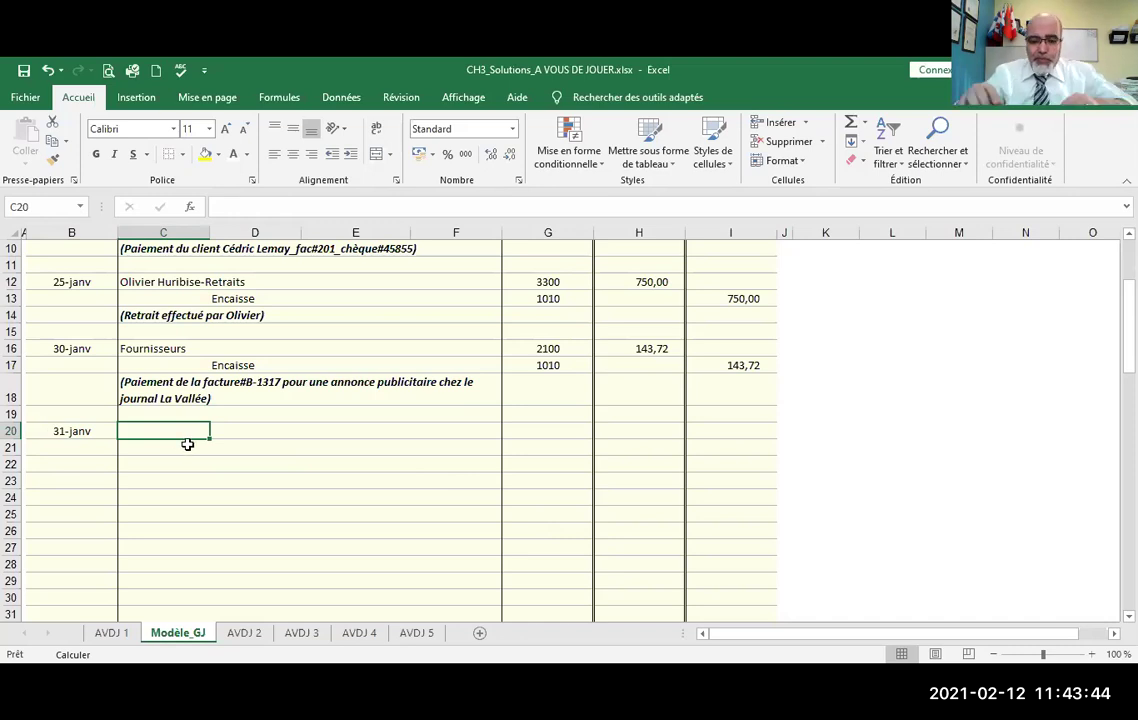
type("Clients")
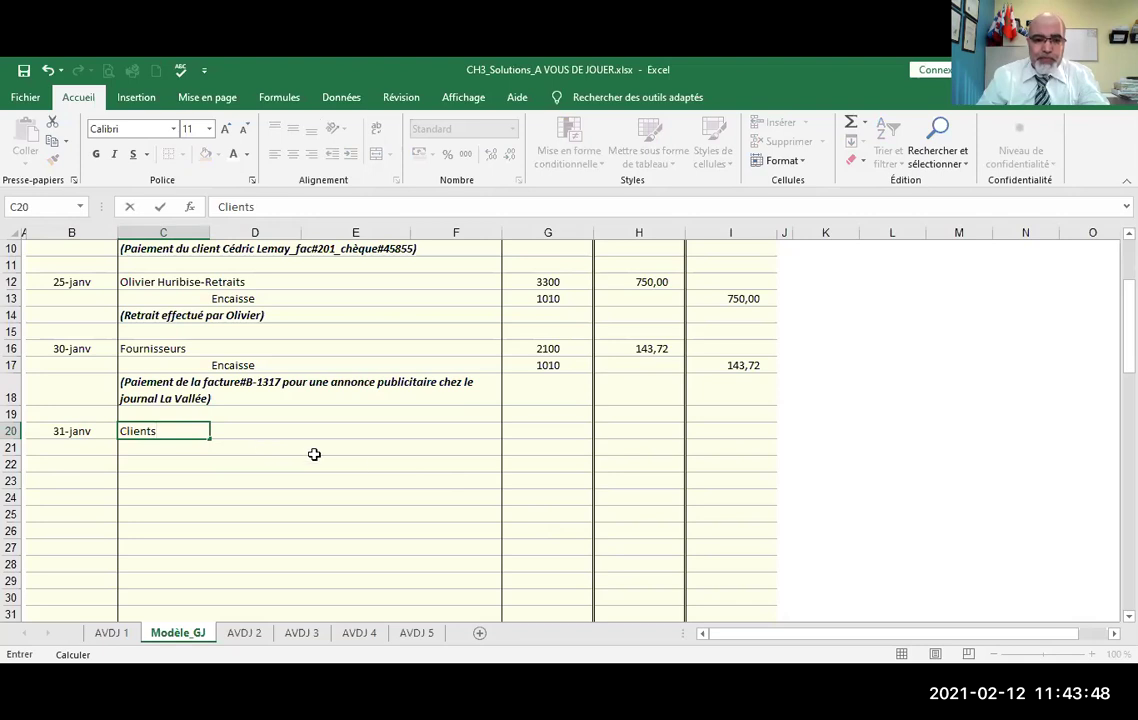
key("Tab")
key("Tab")
scroll(549, 456, "up", 2)
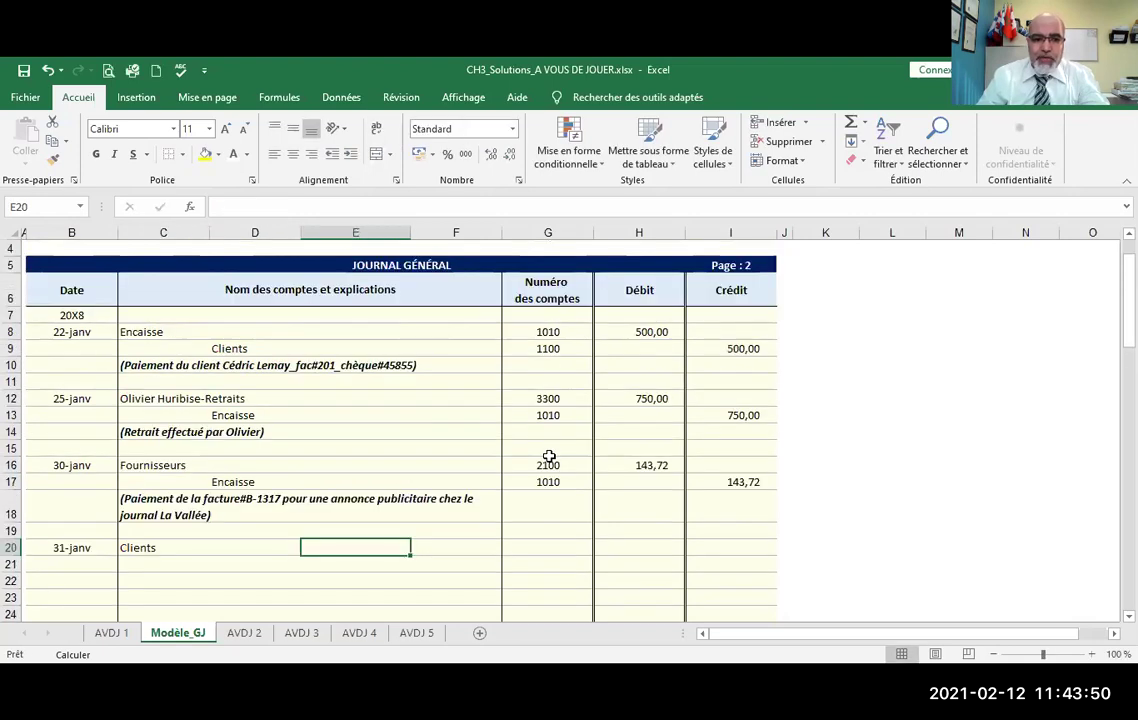
scroll(549, 456, "down", 2)
key("Tab")
key("Tab")
type("1100")
key("Tab")
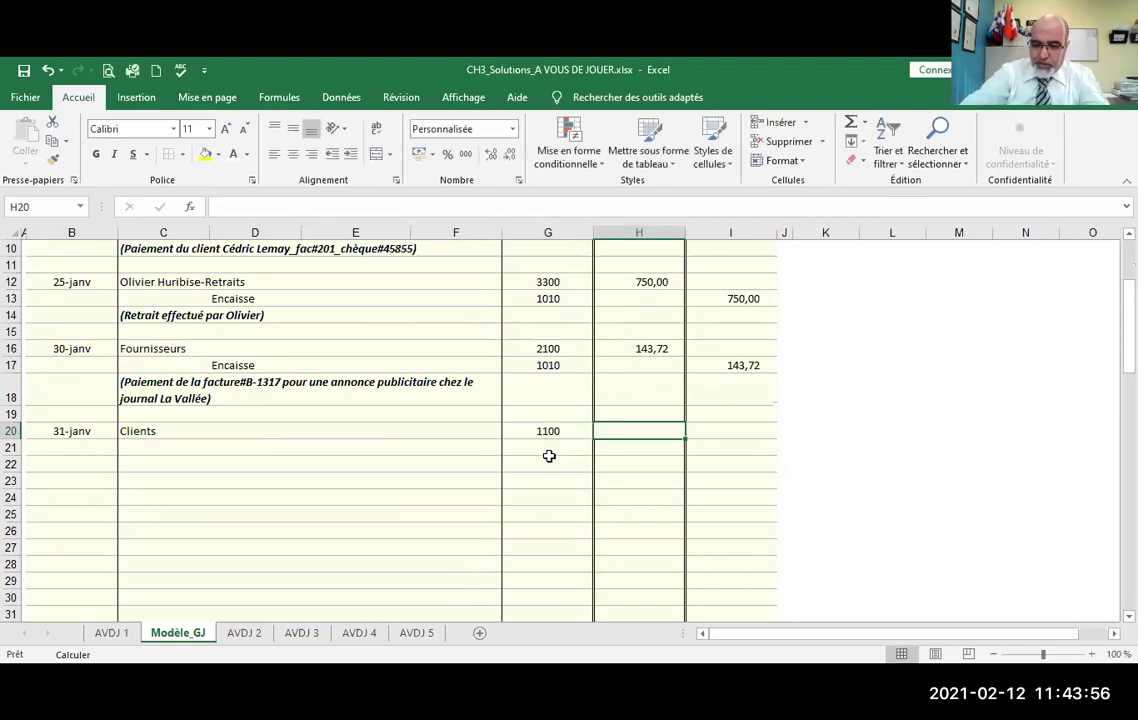
type("450")
key("Return")
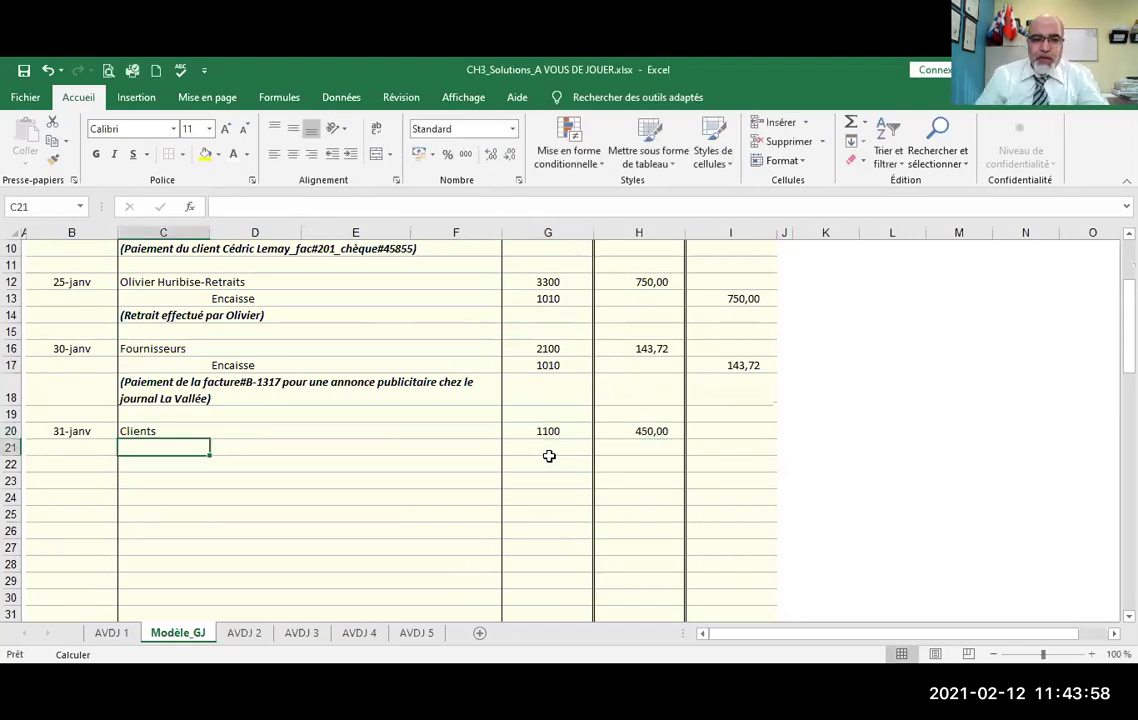
Step: Add the row 21 credit line: Services rendus, account 4120, credit formula =H20
key("Tab")
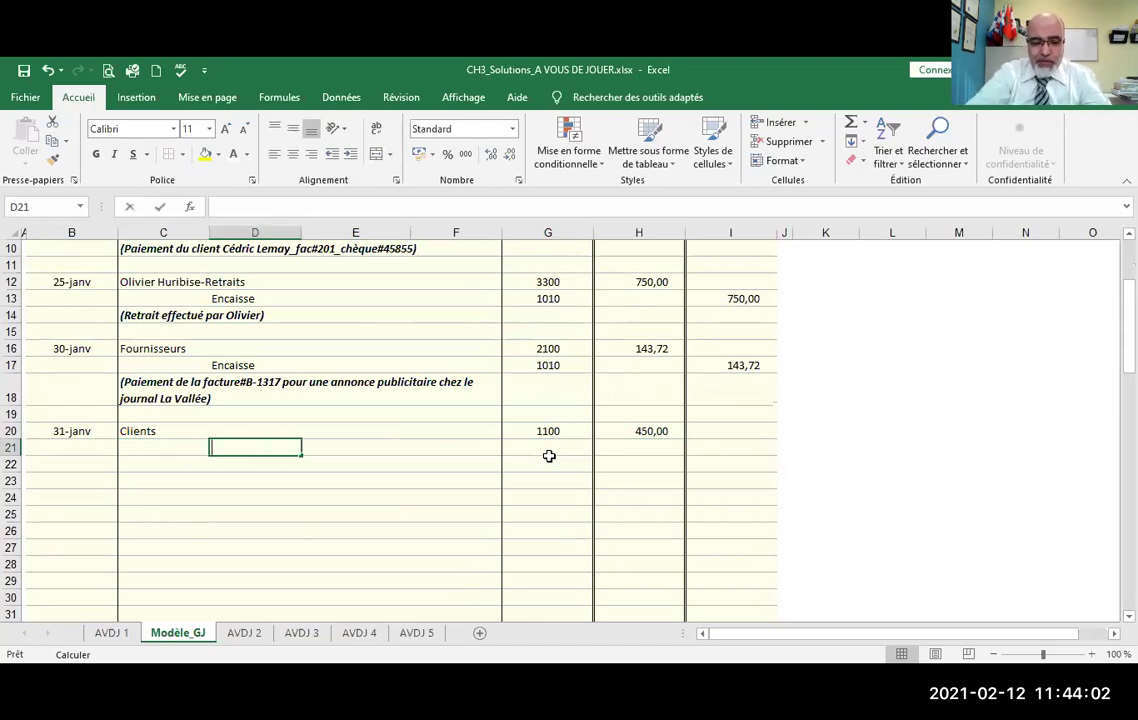
type("SErvices rendus")
key("Tab")
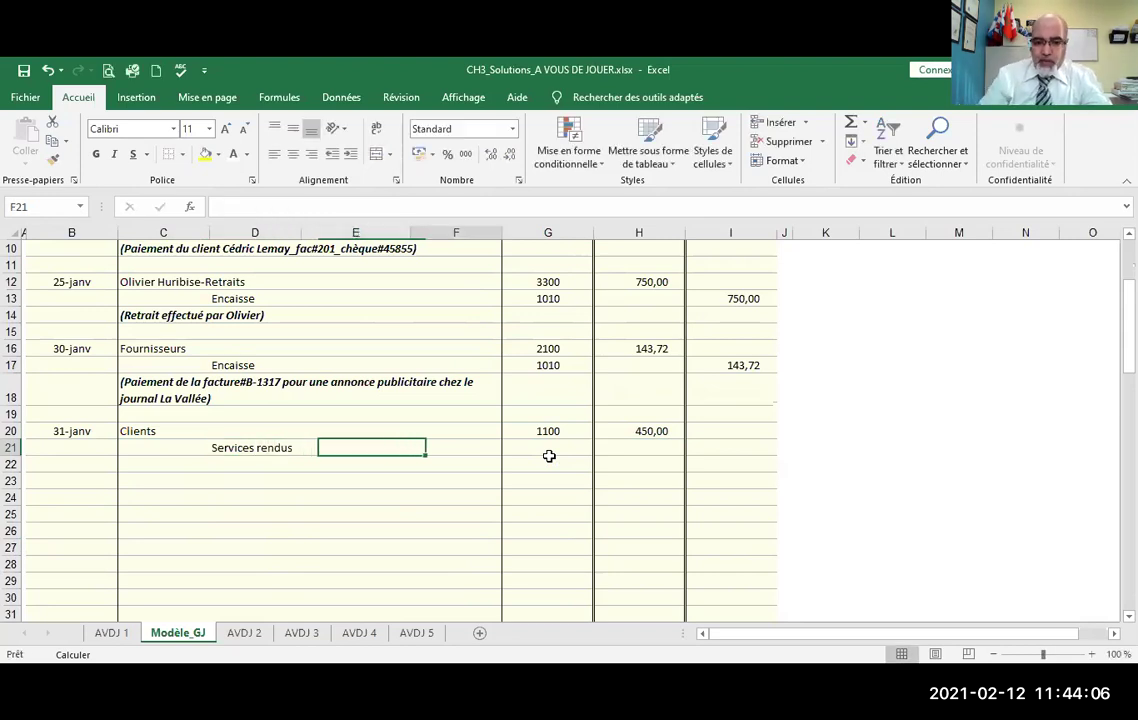
left_click(549, 456)
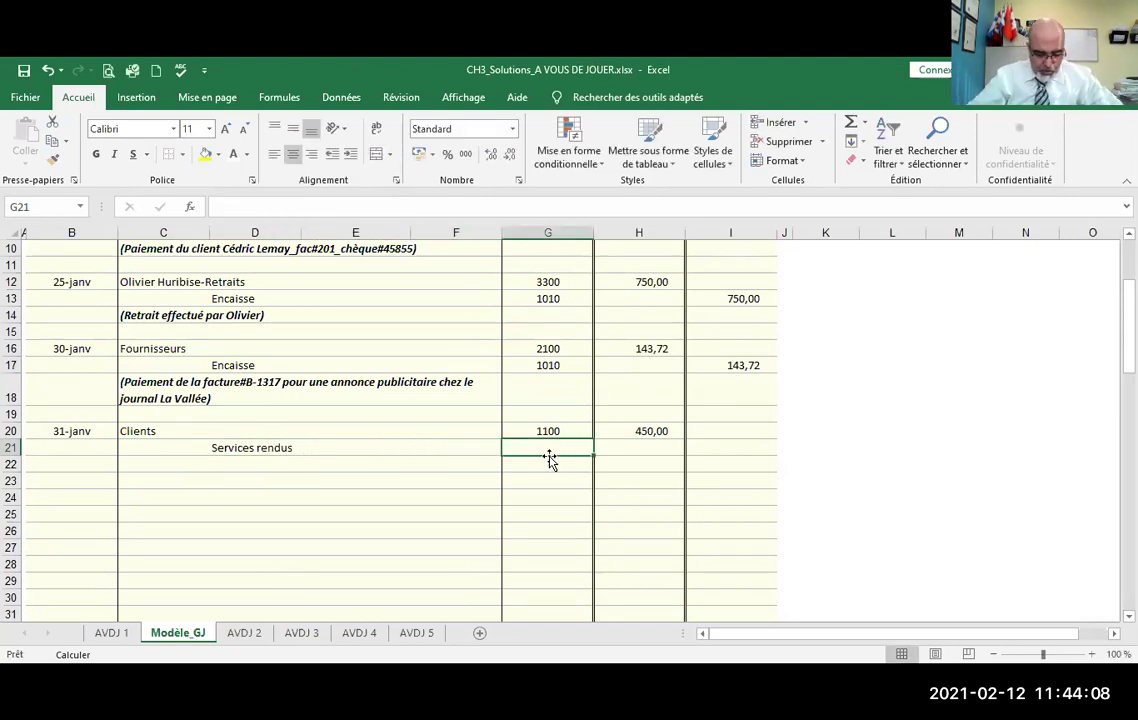
type("4120")
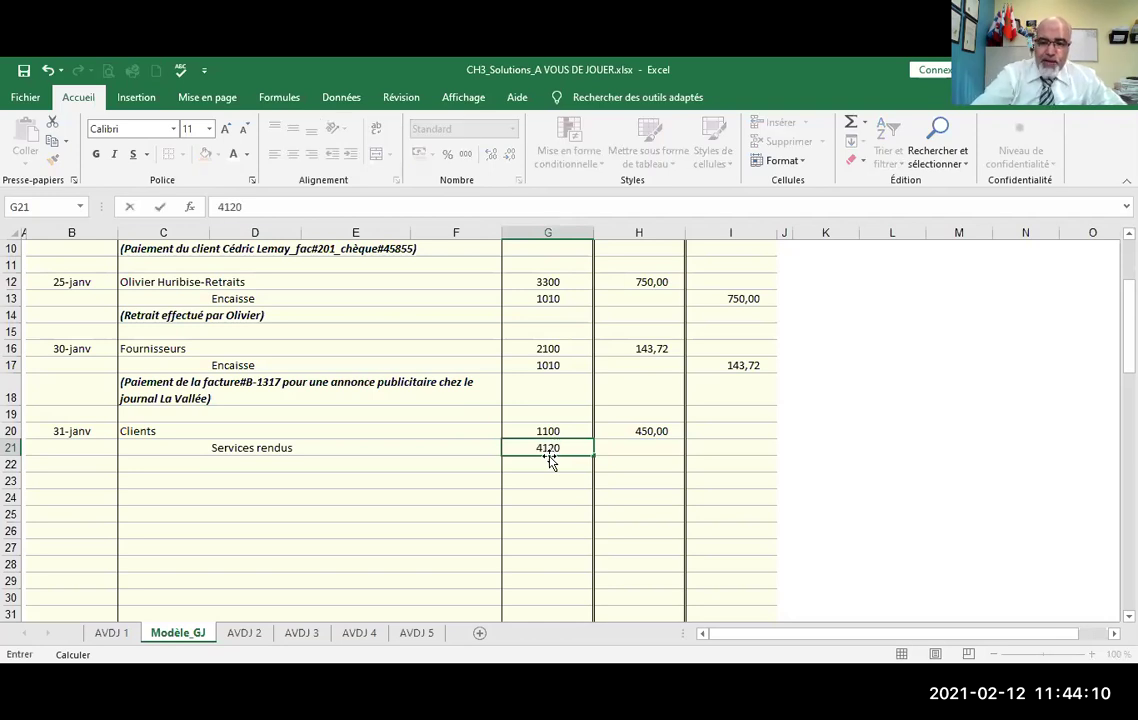
key("Tab")
key("Tab")
type("=")
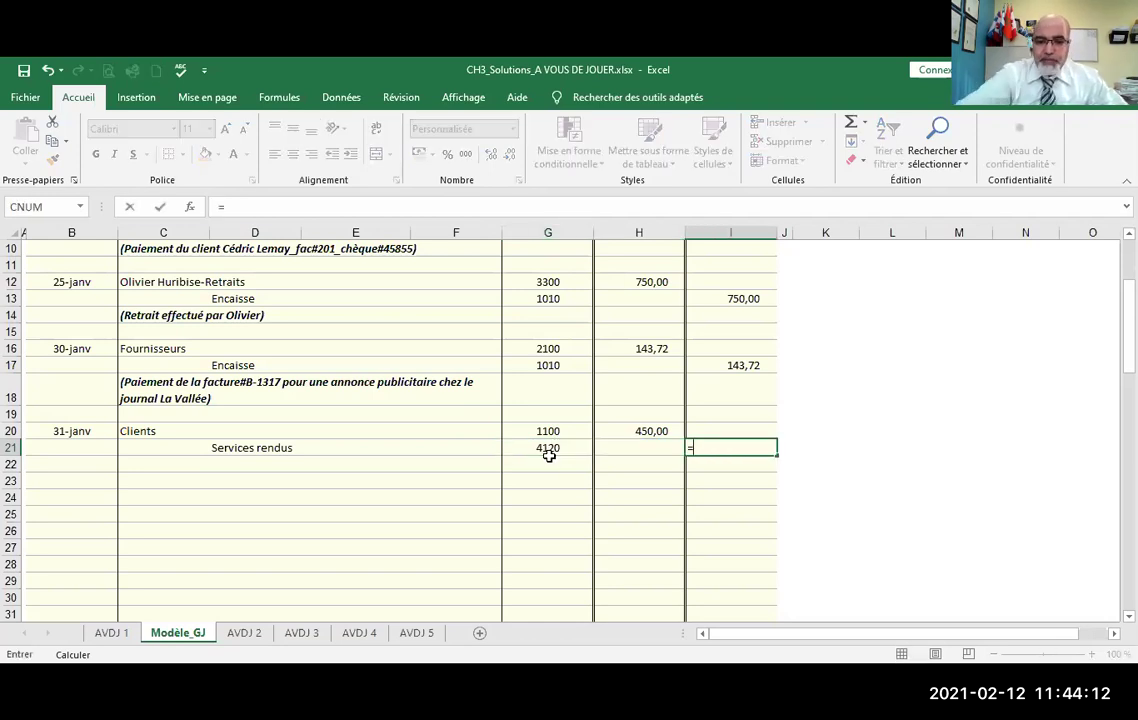
left_click(641, 431)
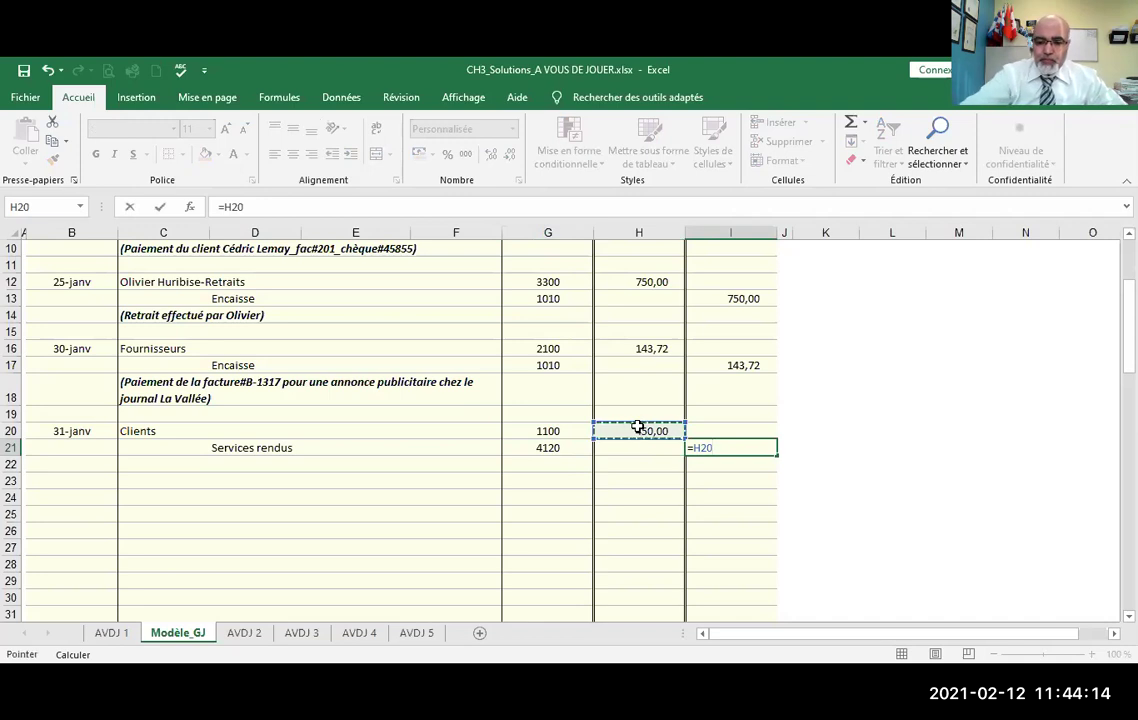
key("Return")
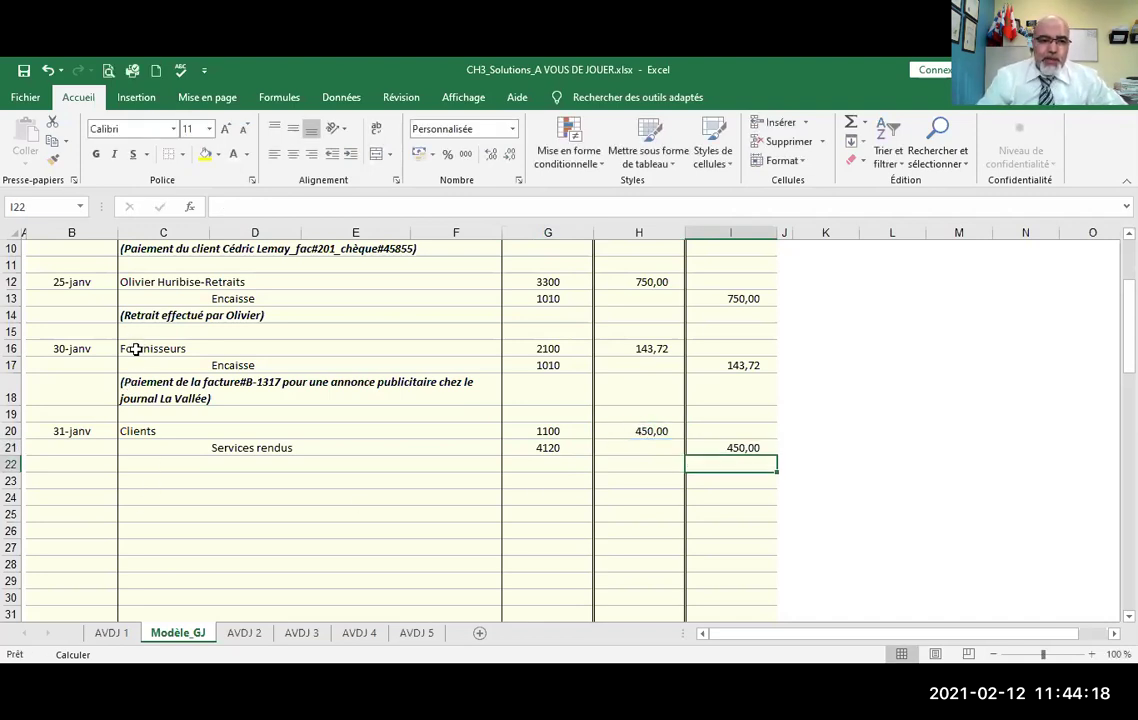
left_click(129, 381)
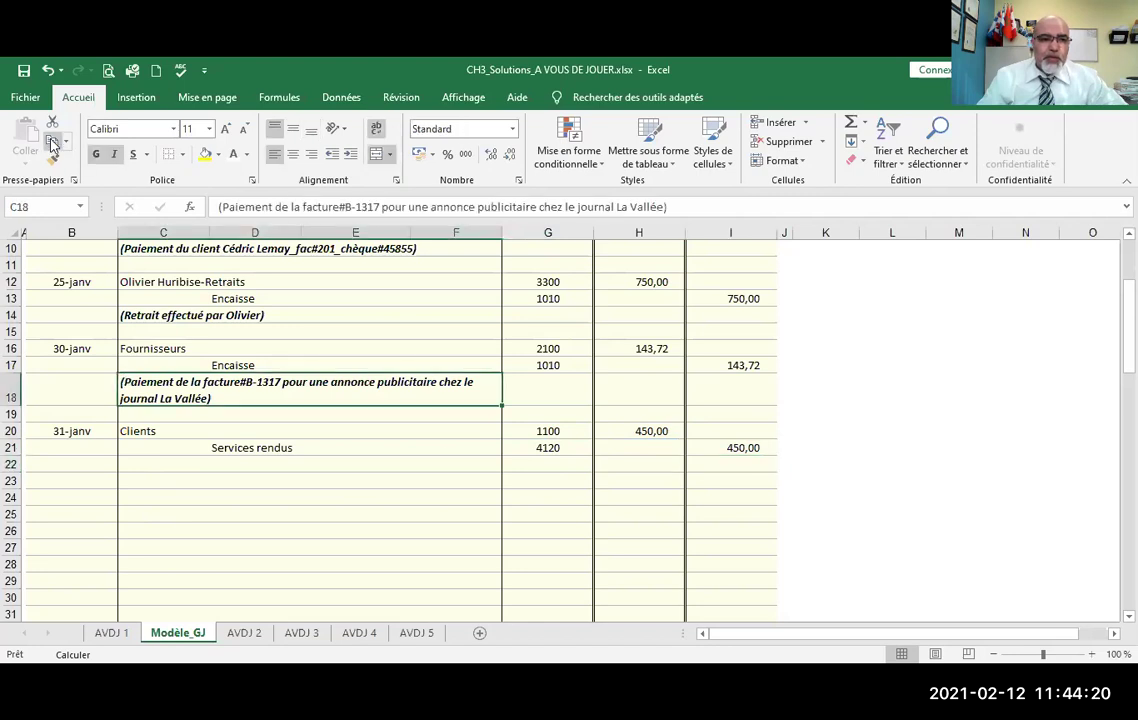
Step: Paste the row 18 explanation into C22 and write 'Vente de service au client Chorale de trois-rivières'
left_click(52, 141)
left_click(134, 467)
left_click(26, 138)
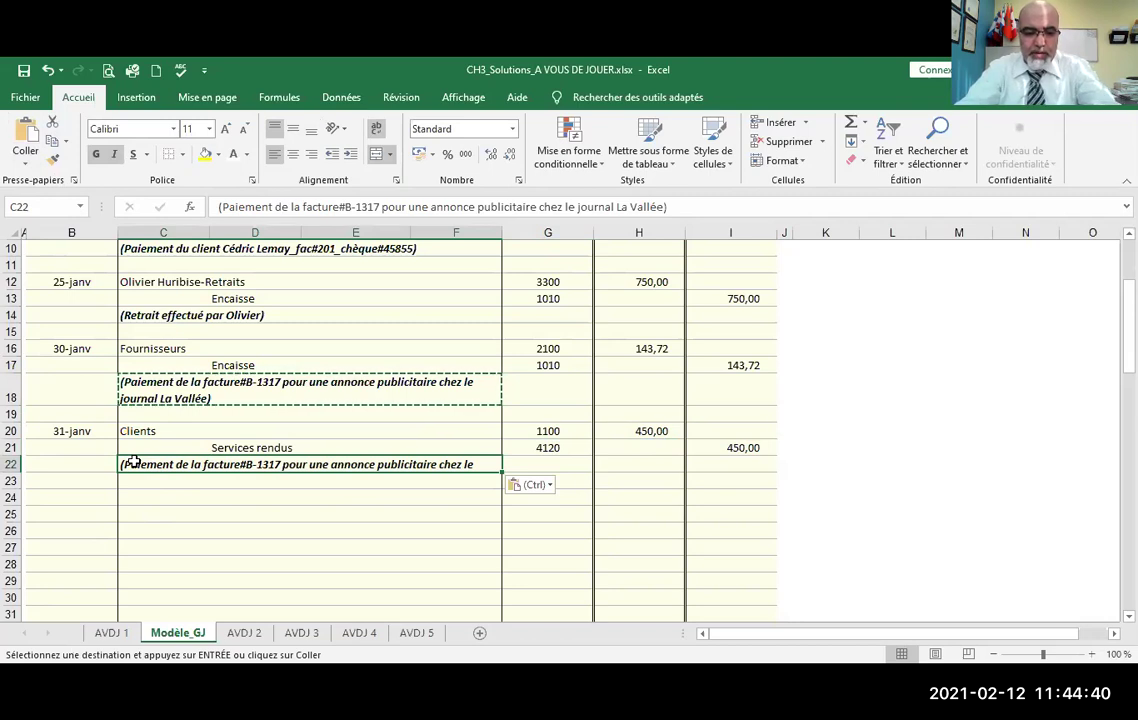
type("(")
type("Fa")
key("BackSpace")
key("BackSpace")
type("Vente")
type("des")
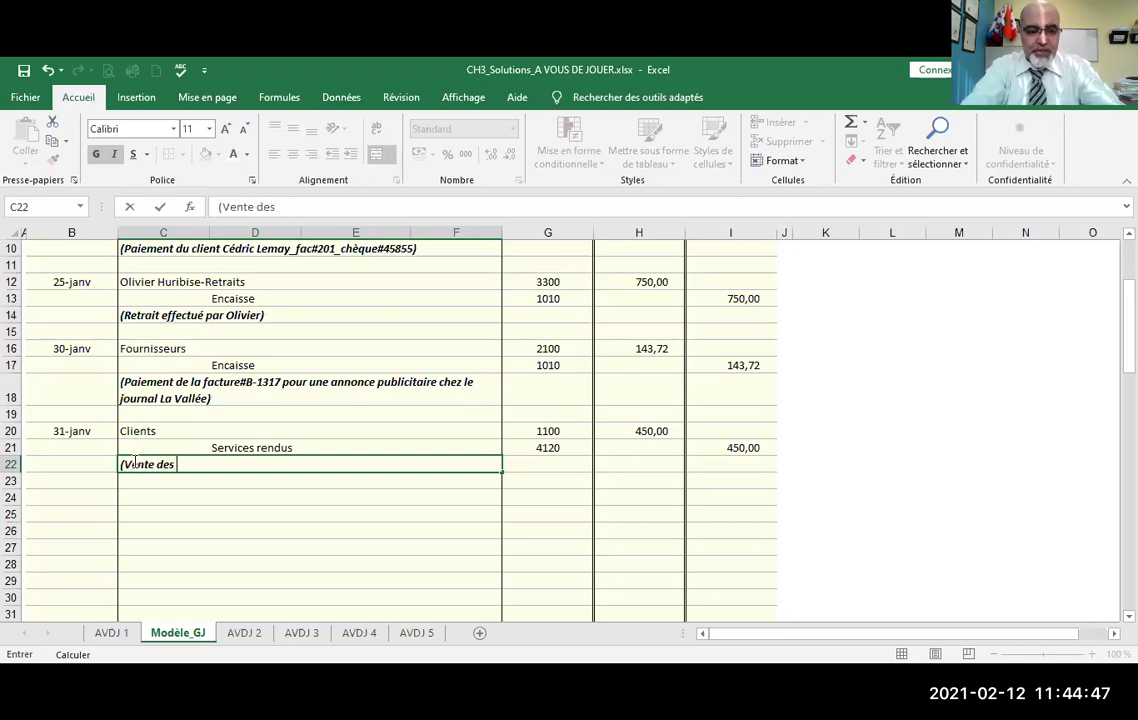
key("BackSpace")
type("ser")
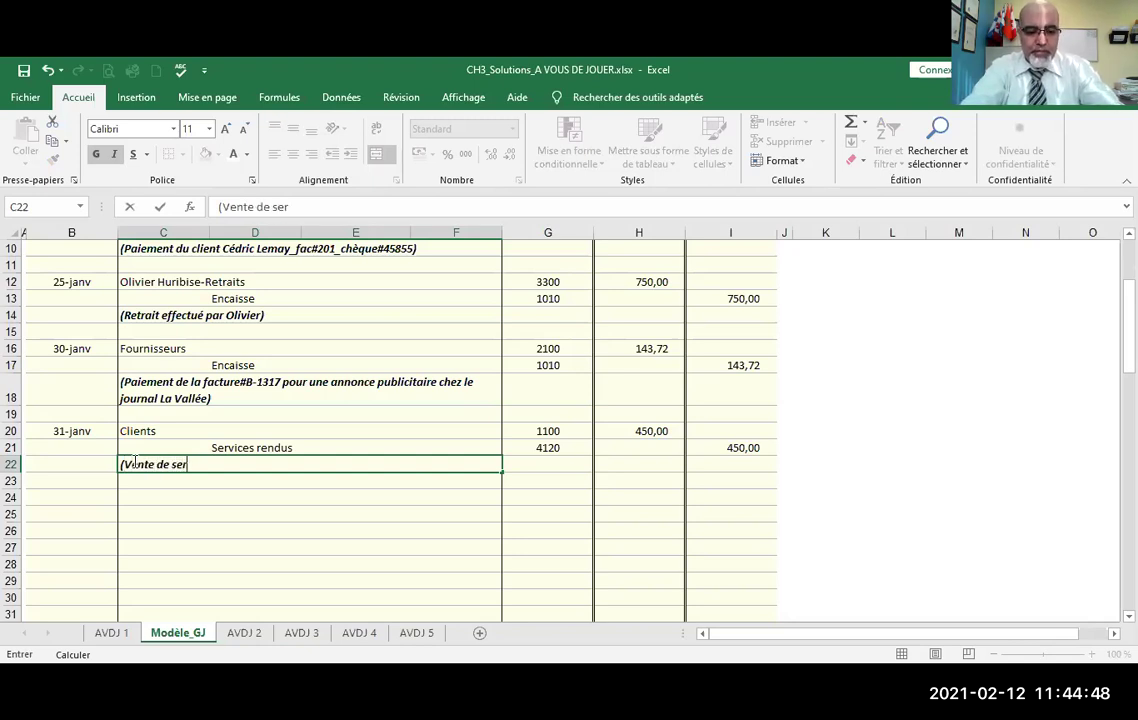
type("vice au client ")
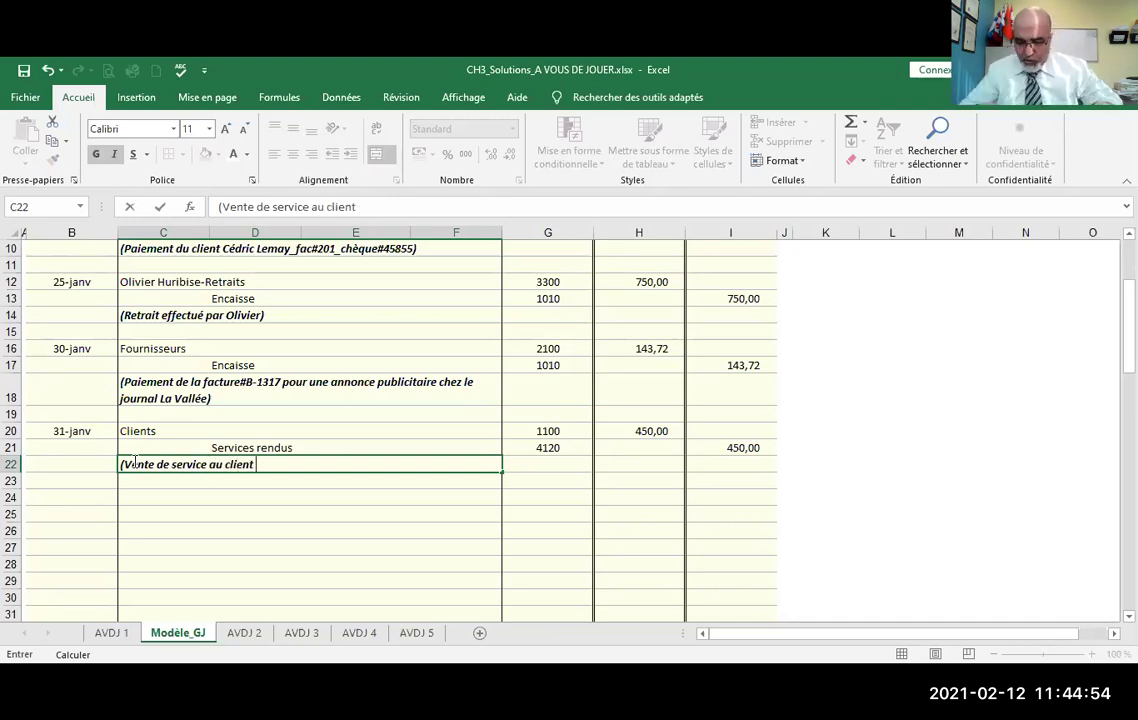
type("Choral")
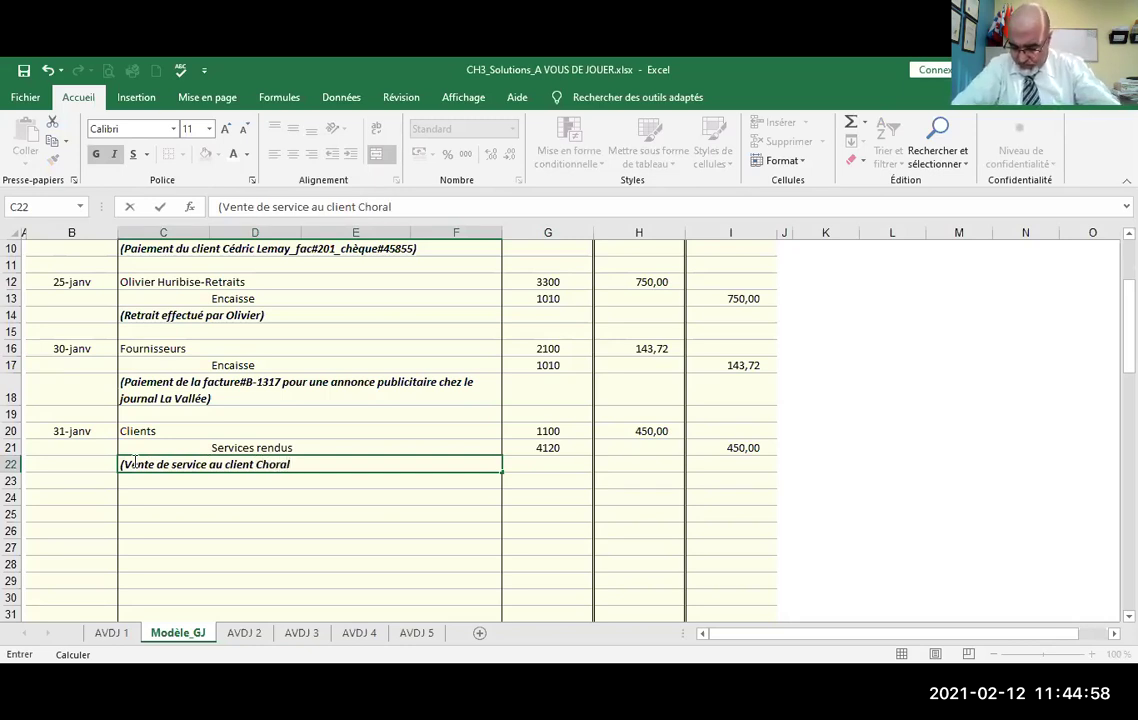
type("e de")
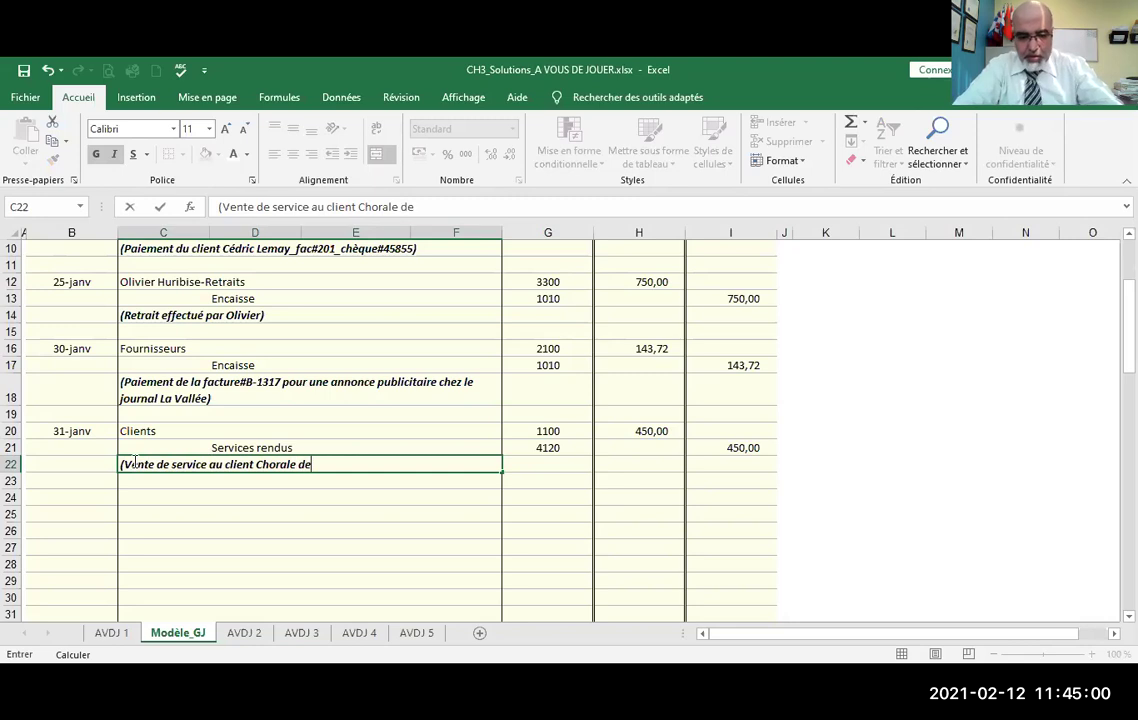
type(" trois-")
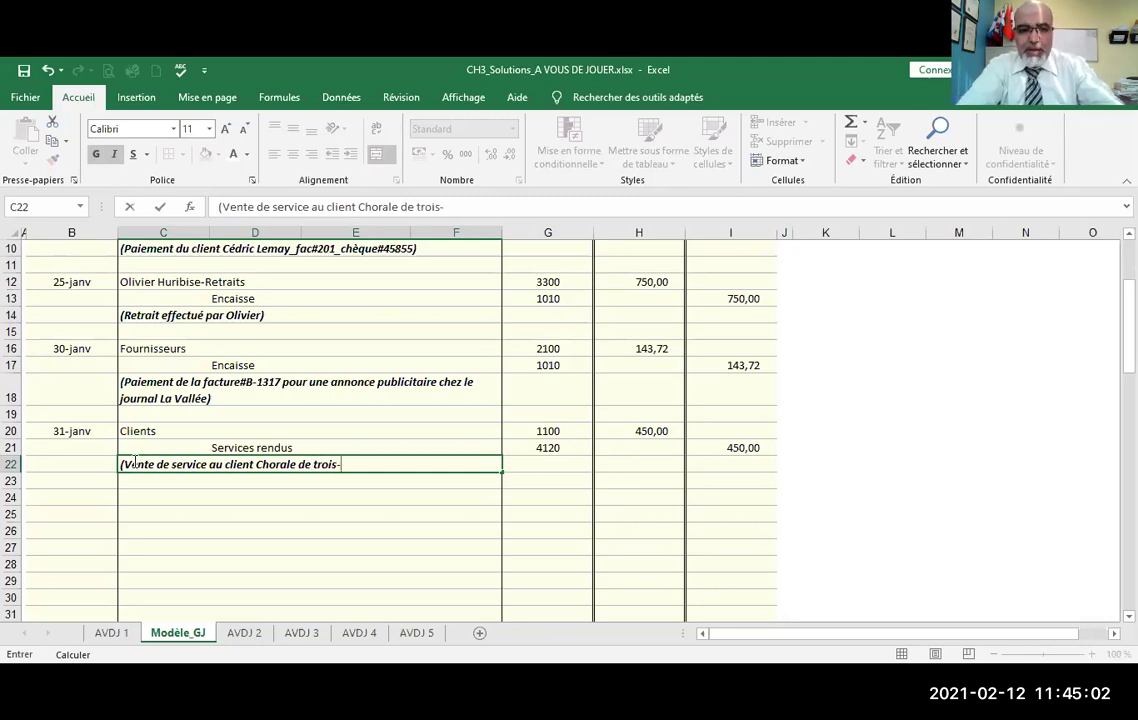
type("rivières")
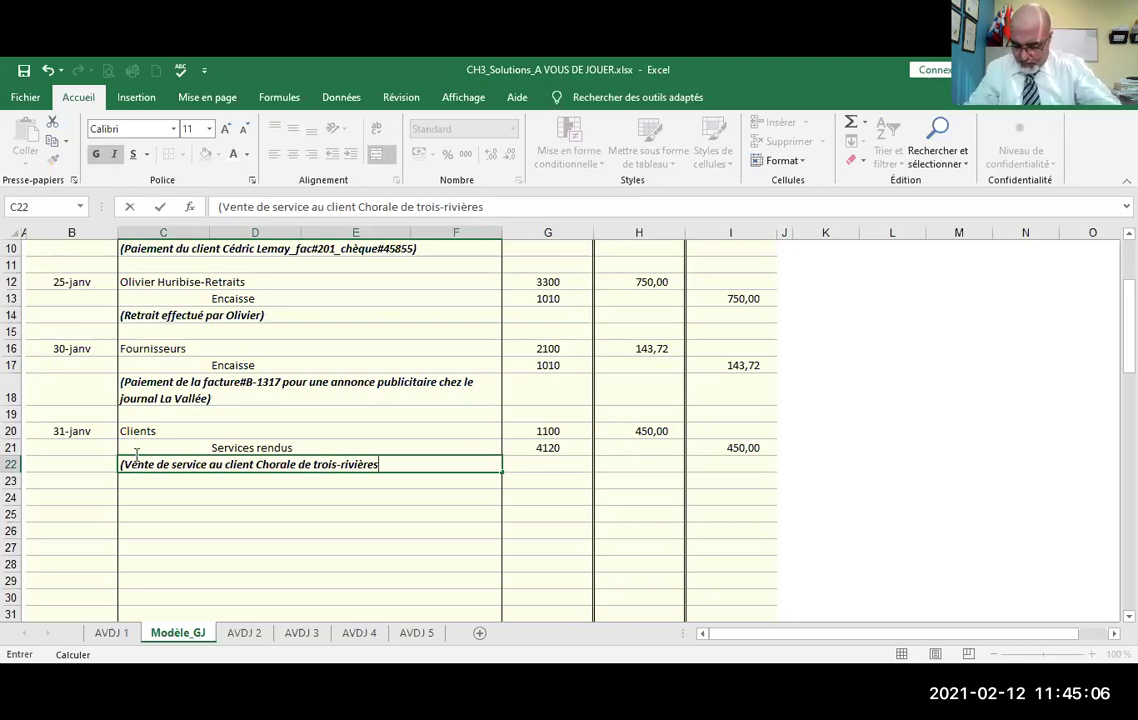
Step: Capitalize Trois-Rivières, insert 'à crédit', and append the invoice number with 'Net 30 jours'
left_click(316, 464)
key("BackSpace")
type("T")
key("Delete")
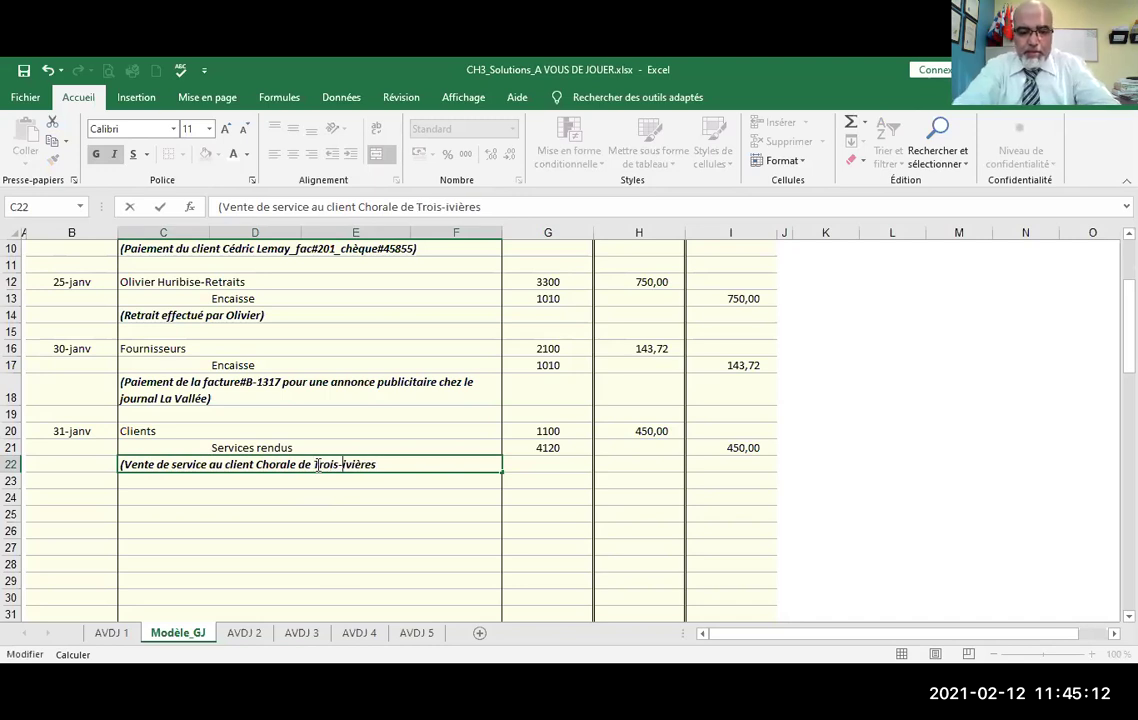
type("R")
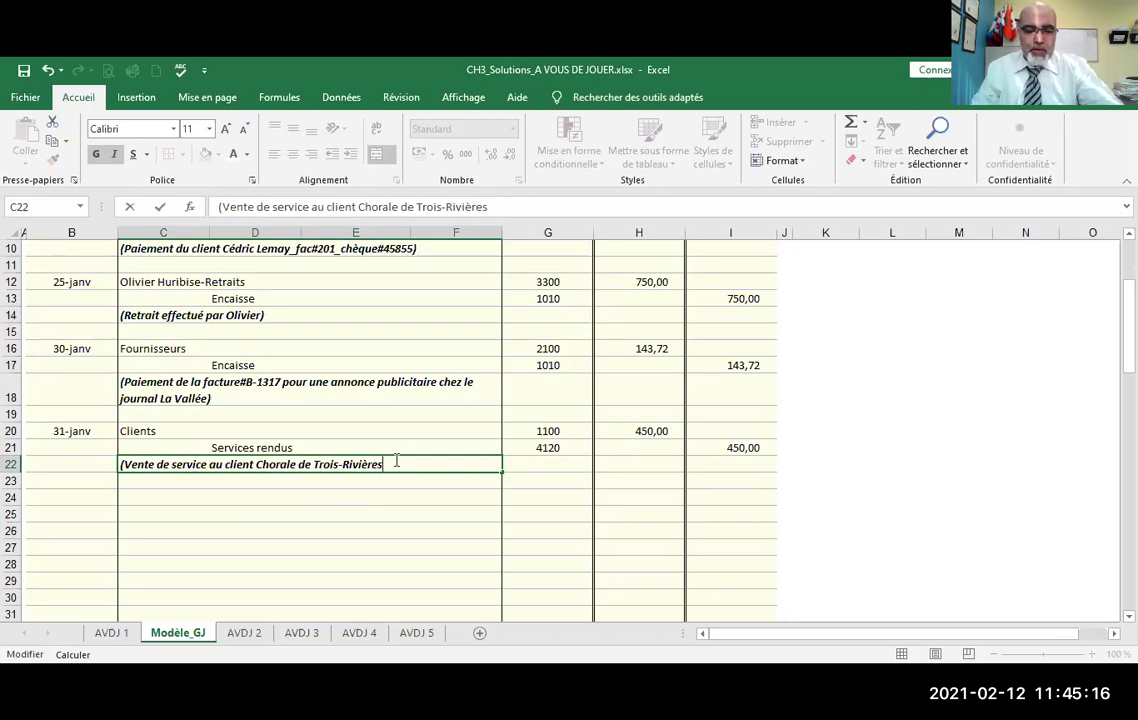
left_click(210, 464)
type("à cré")
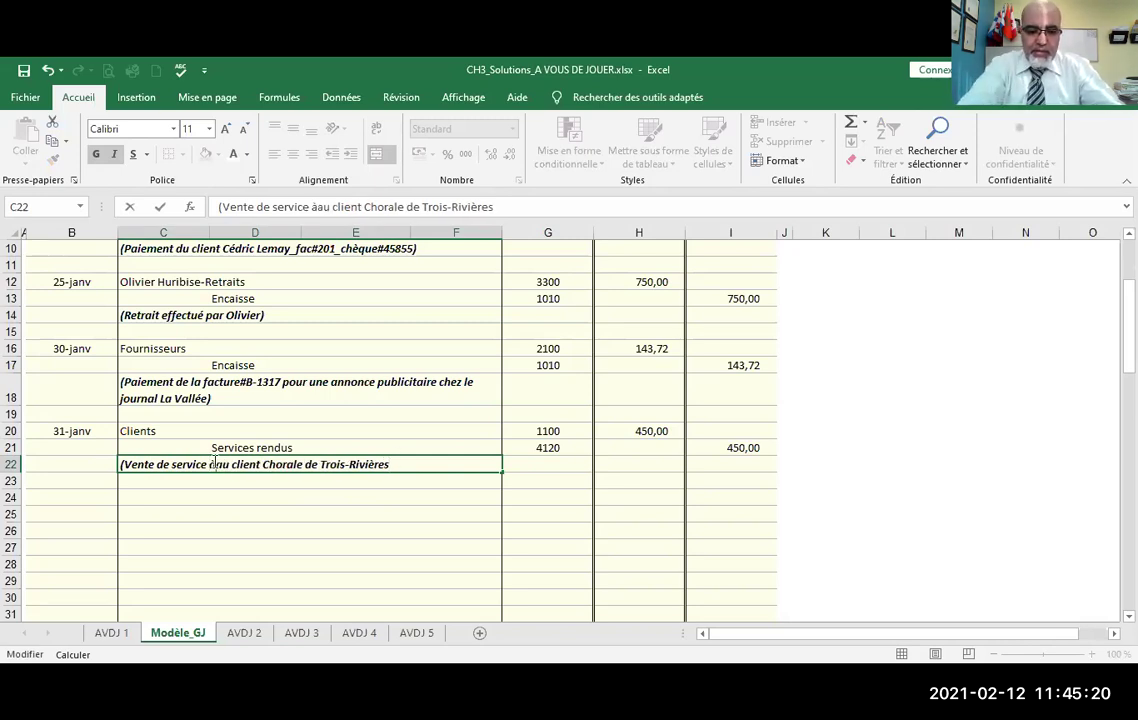
type("dit")
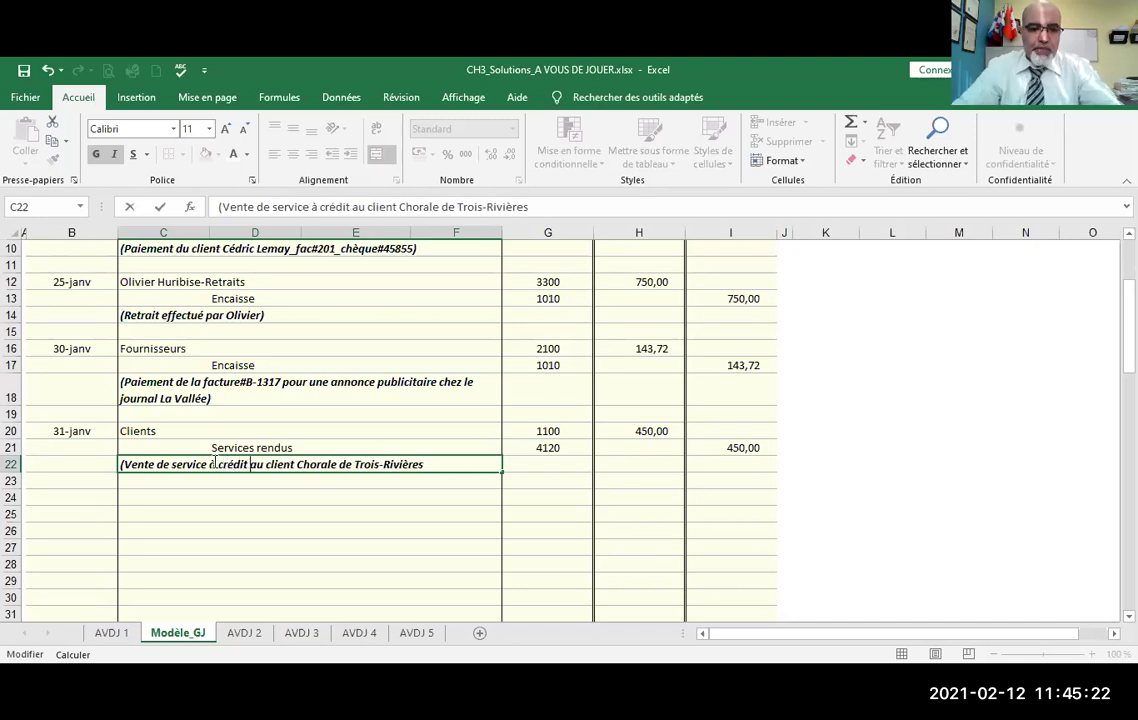
left_click(427, 466)
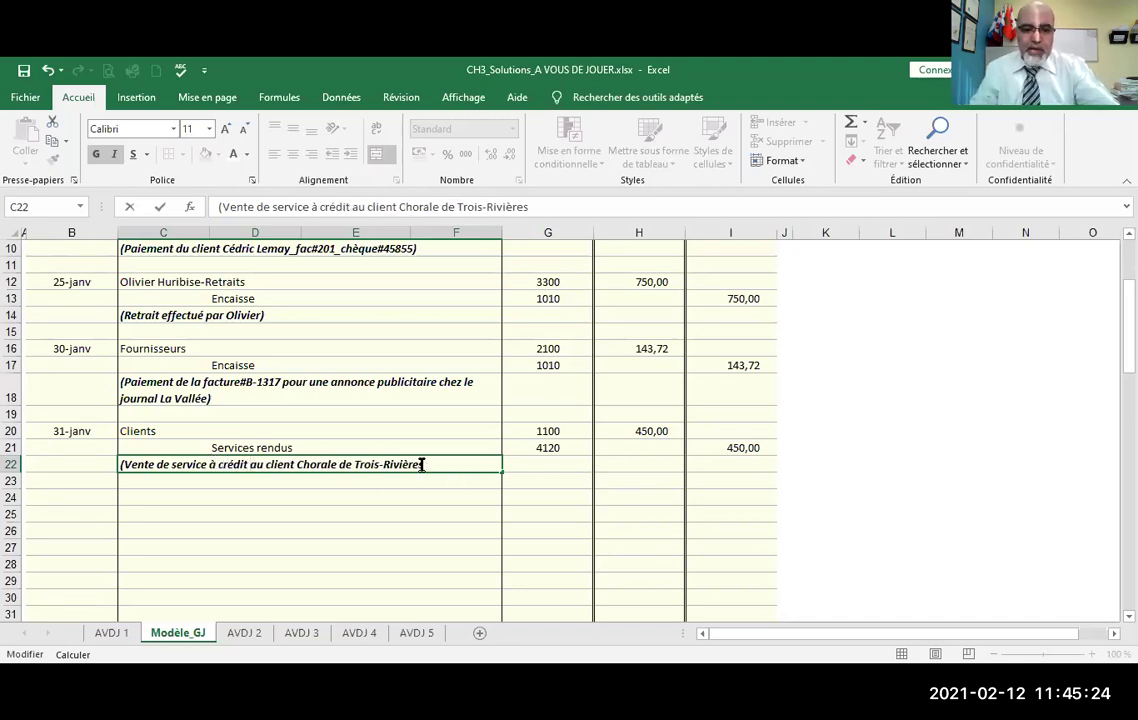
type("_")
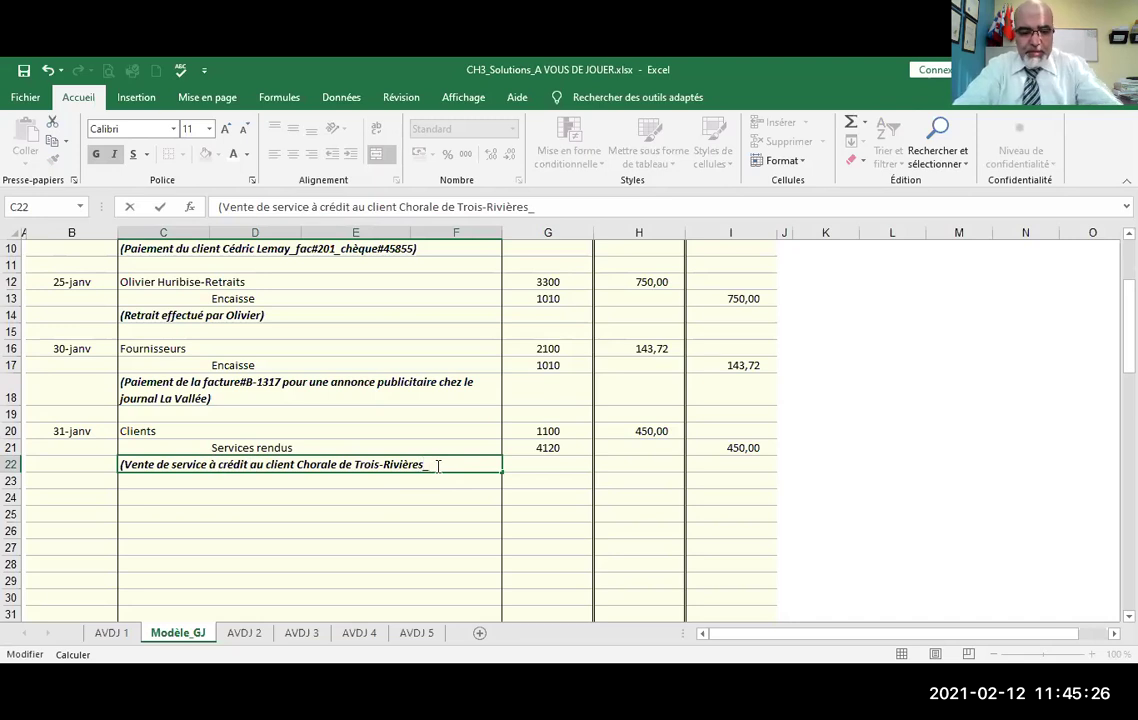
type("Fac")
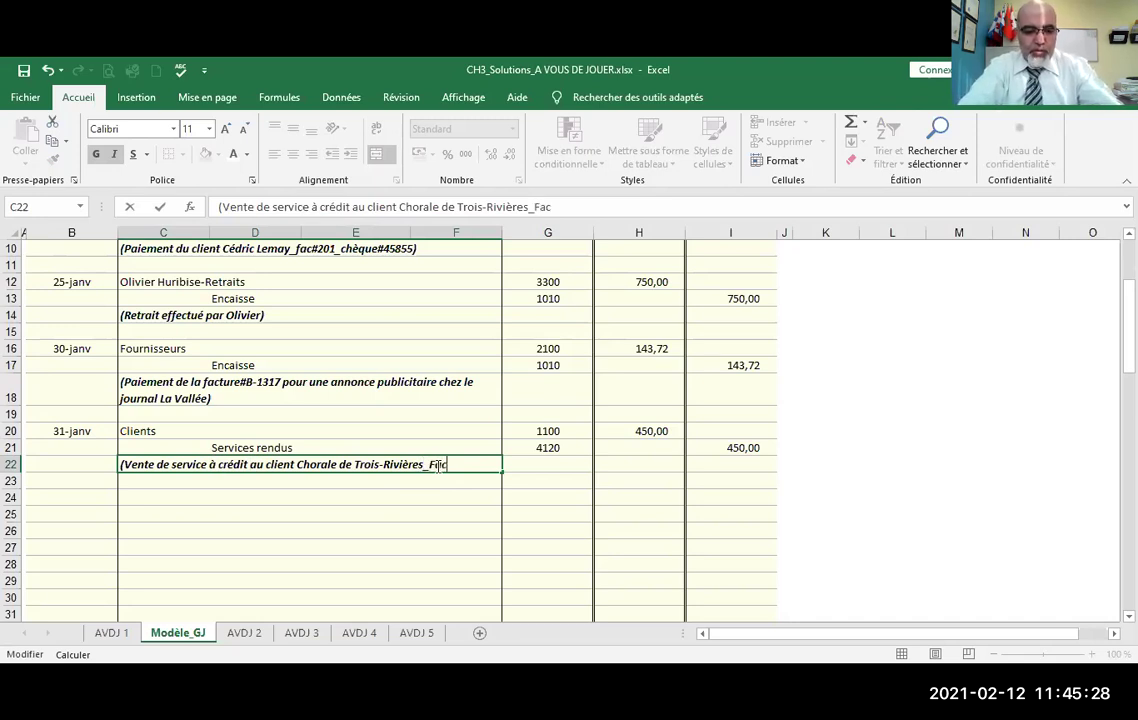
type("#")
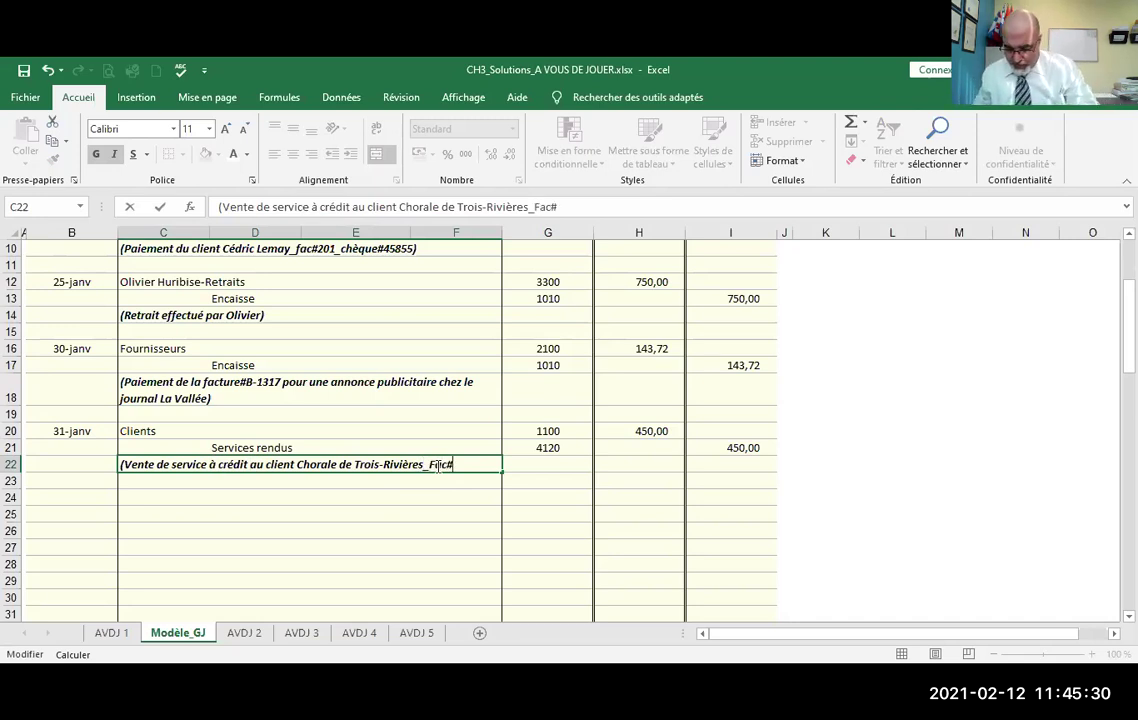
type("2020")
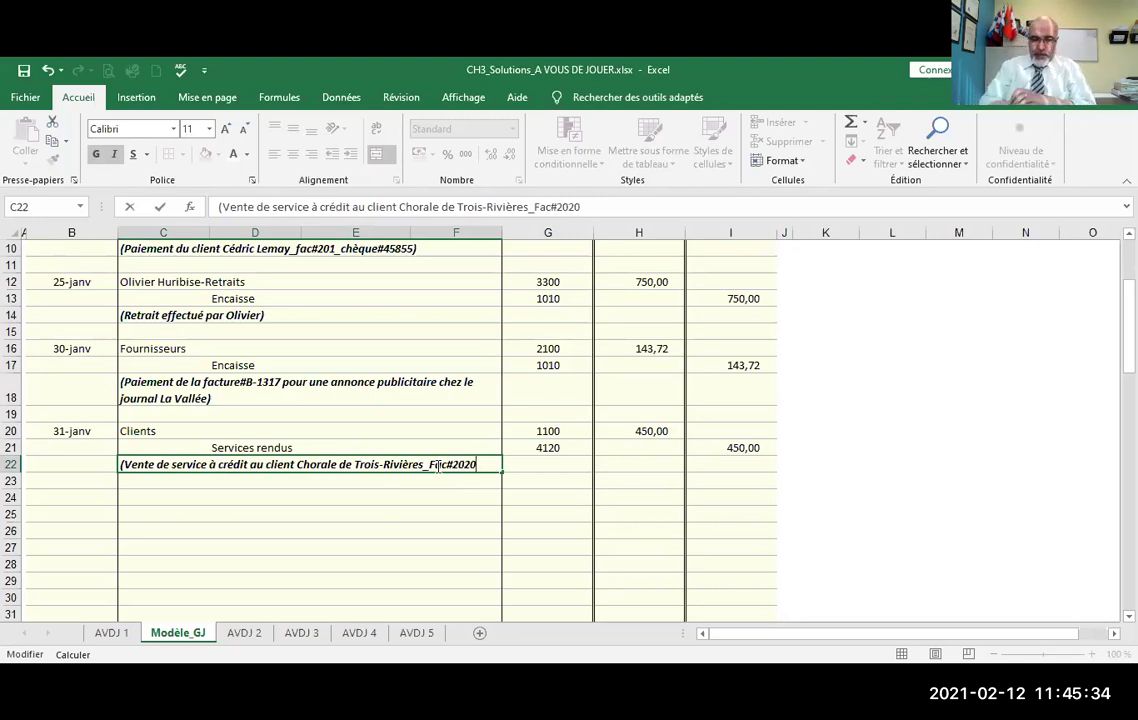
type("_")
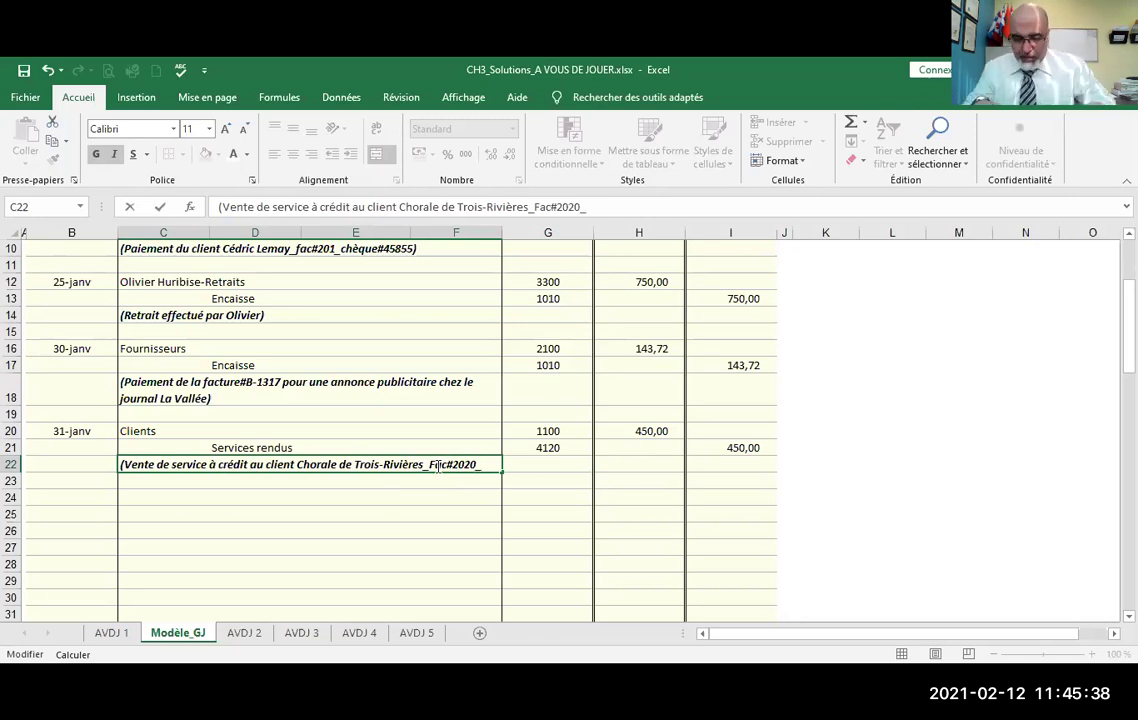
type("Net")
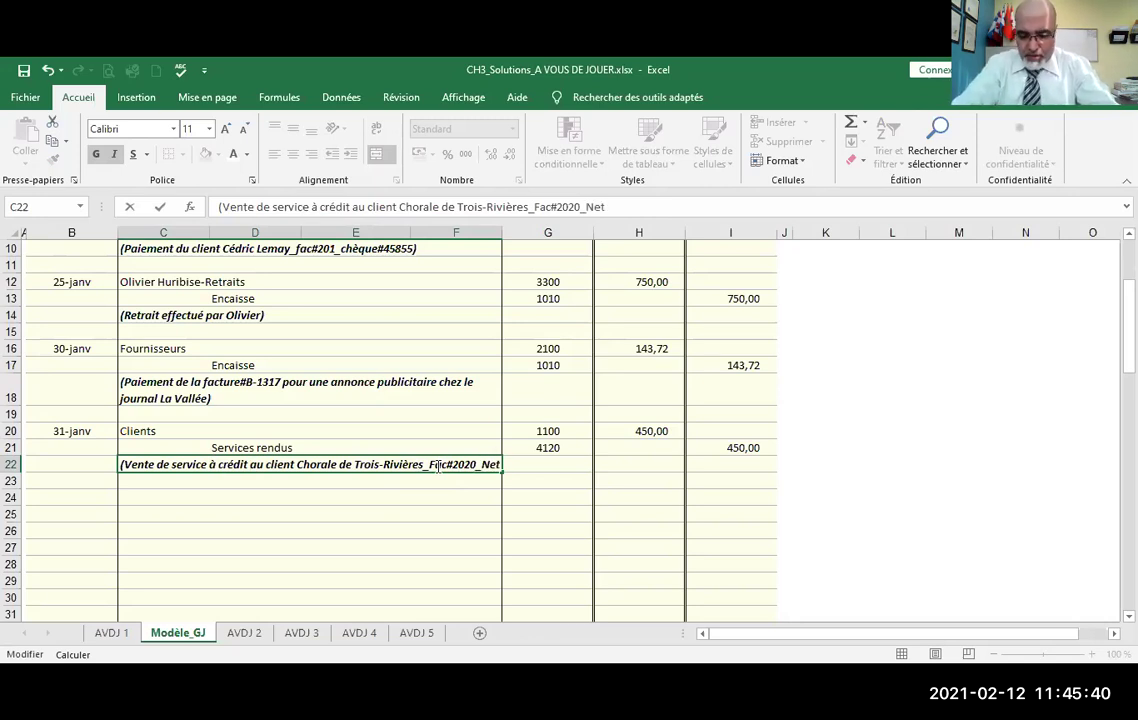
type(" 30")
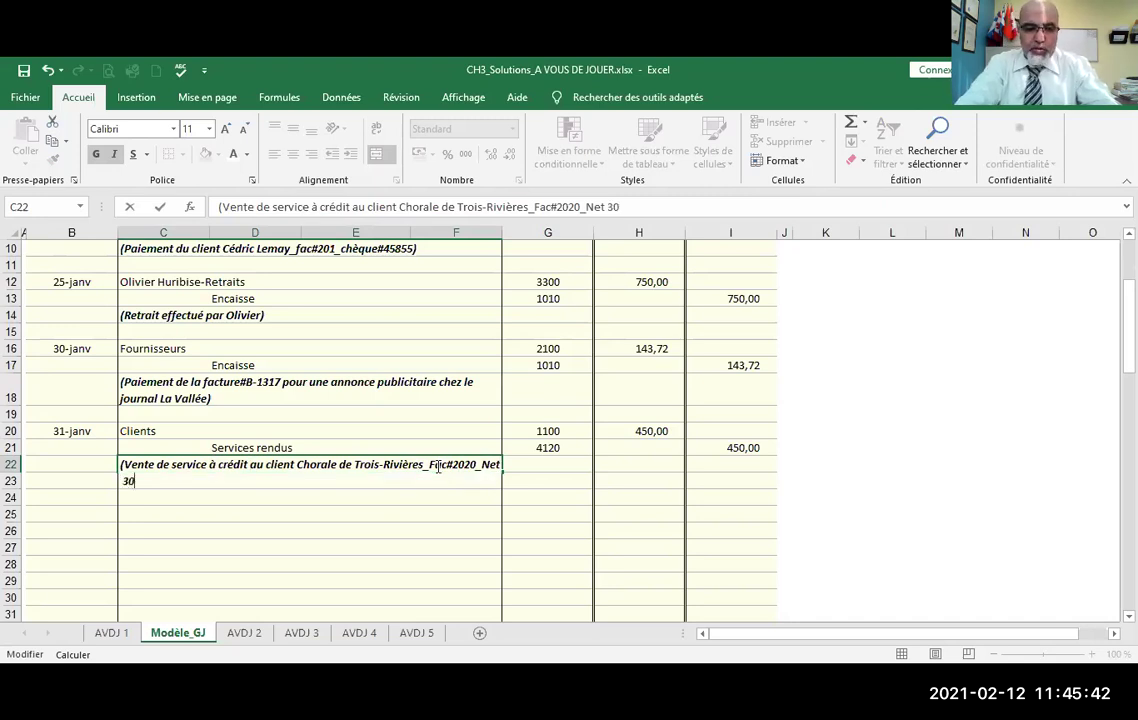
type(" jours")
Step: Confirm the C22 memo, restore it via undo/redo, and auto-fit row 22
left_click(462, 546)
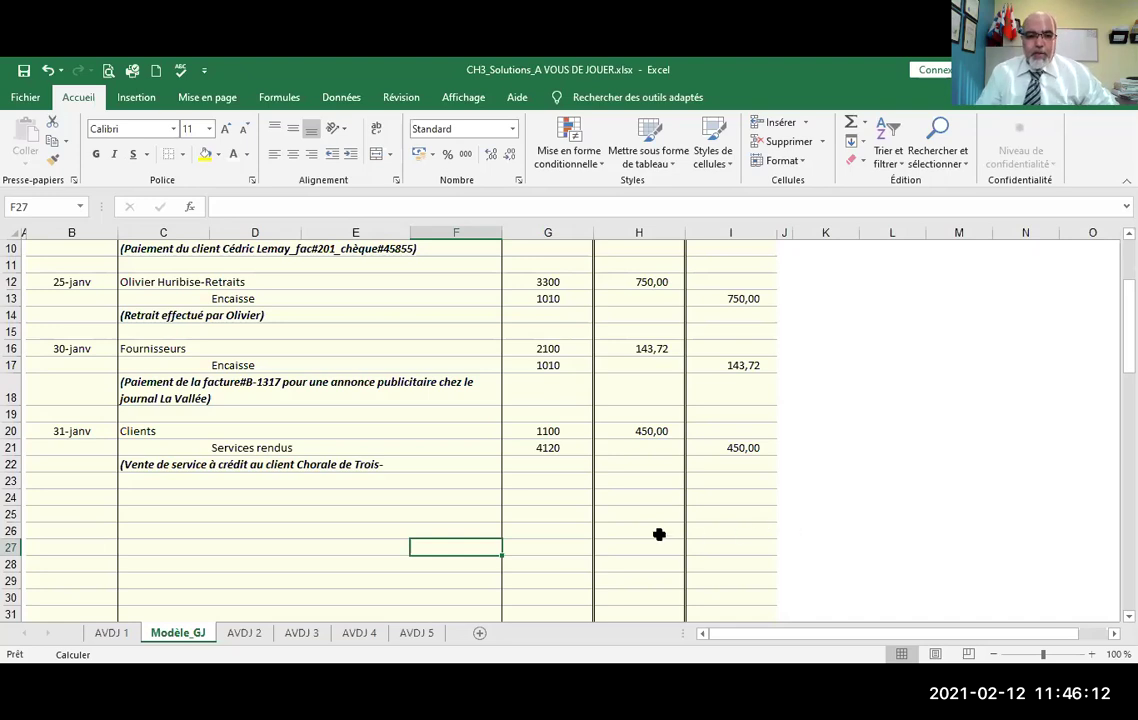
left_click(274, 539)
key("Up")
key("Up")
key("Up")
key("Up")
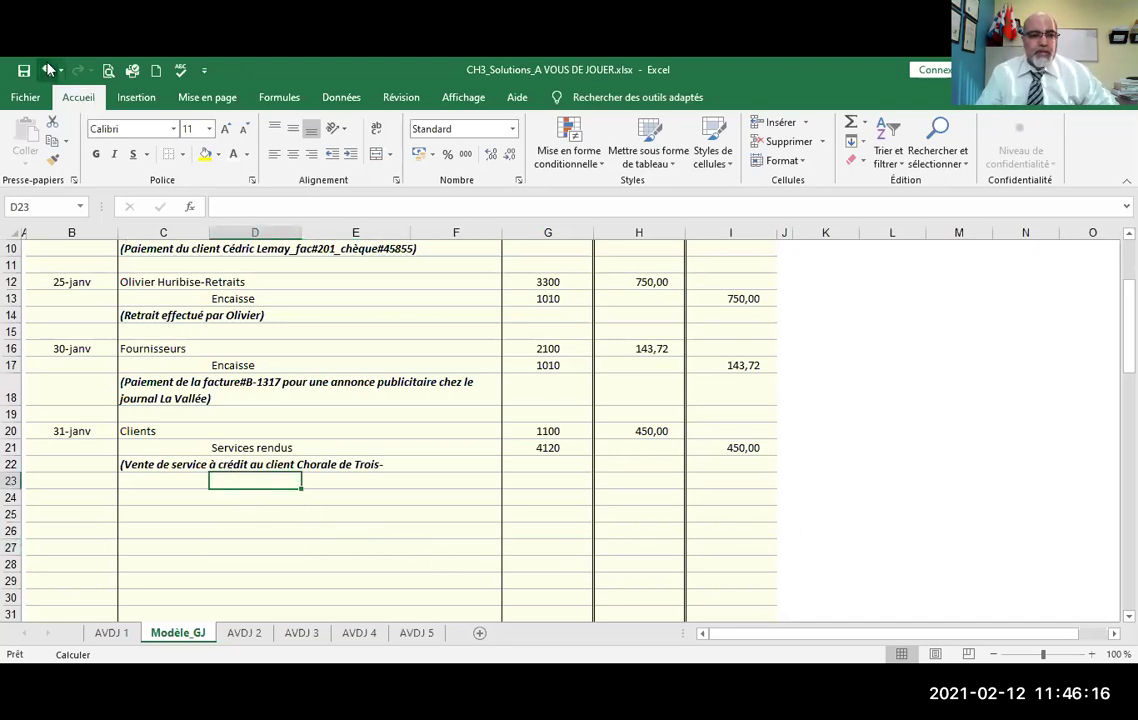
left_click(48, 70)
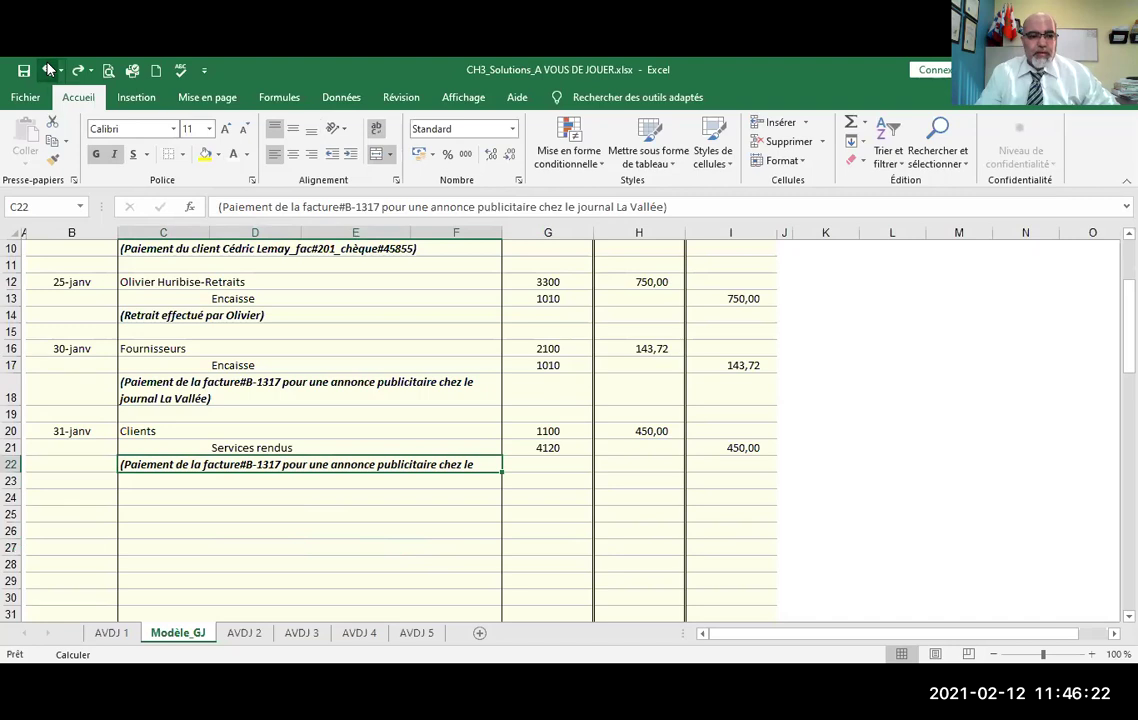
left_click(48, 70)
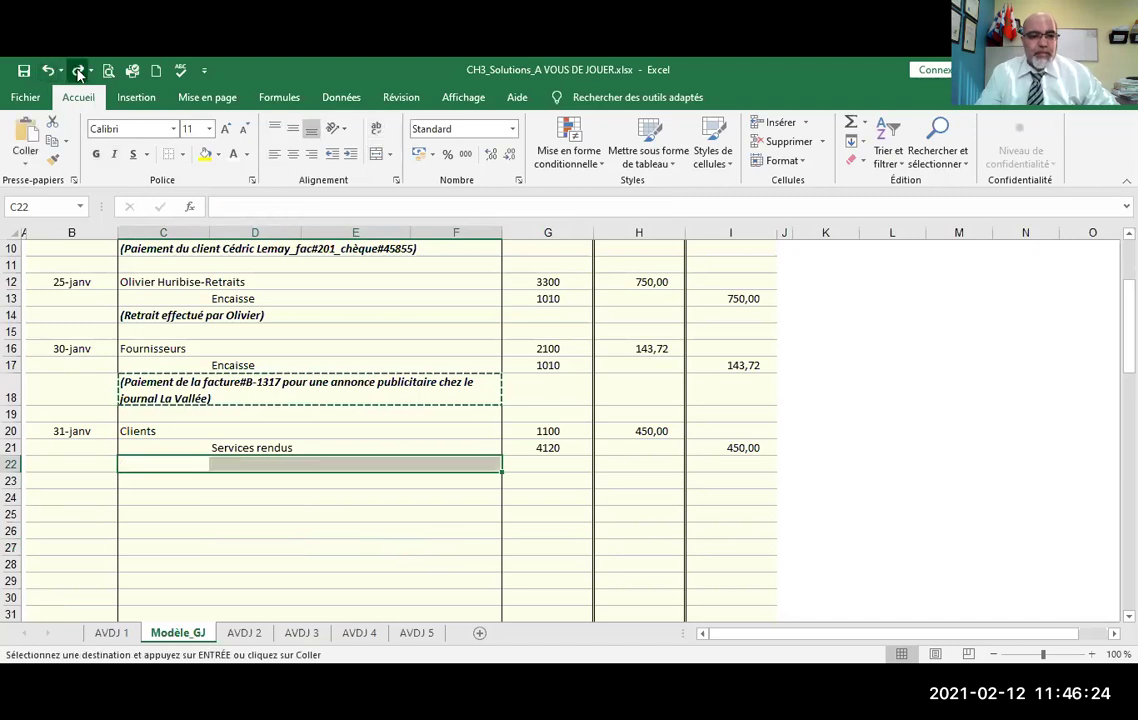
left_click(78, 70)
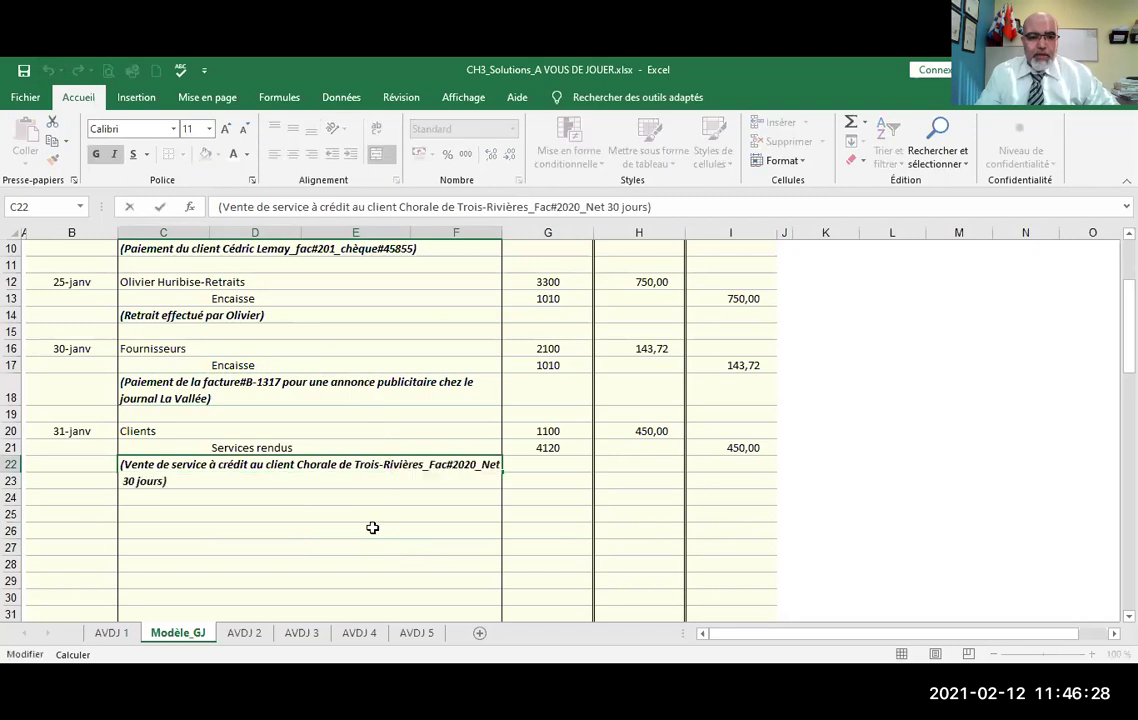
left_click(168, 528)
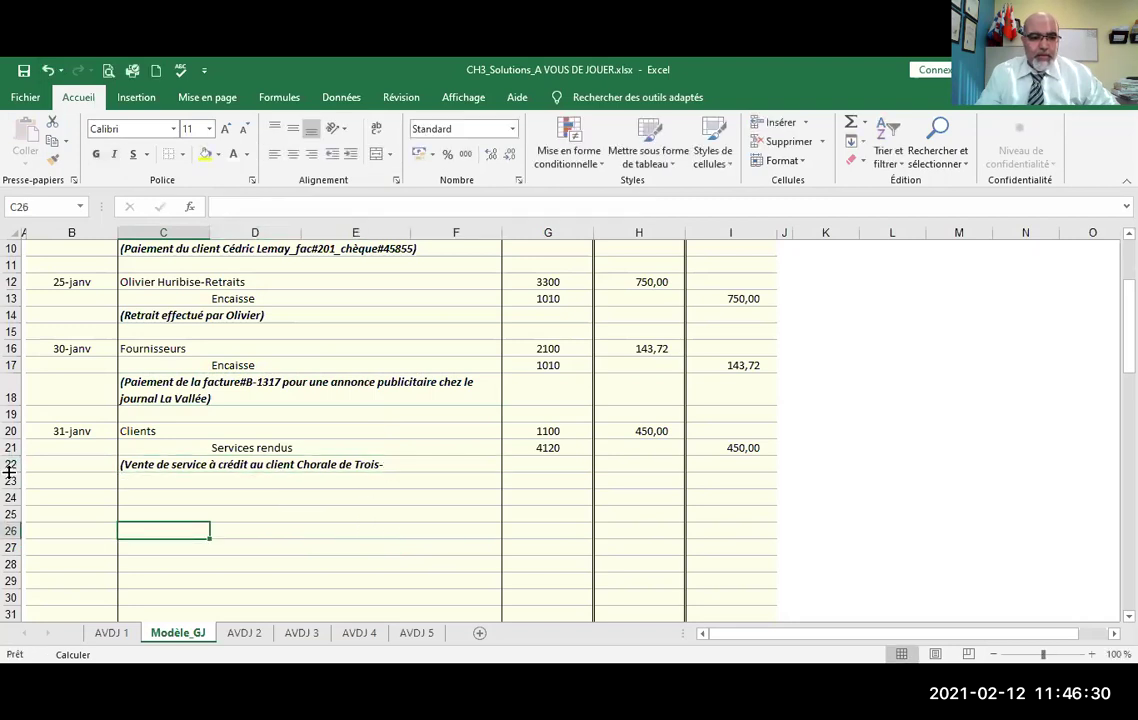
double_click(10, 472)
Step: Remove the underscore before Fac in the C22 memo and widen column F
left_click(165, 466)
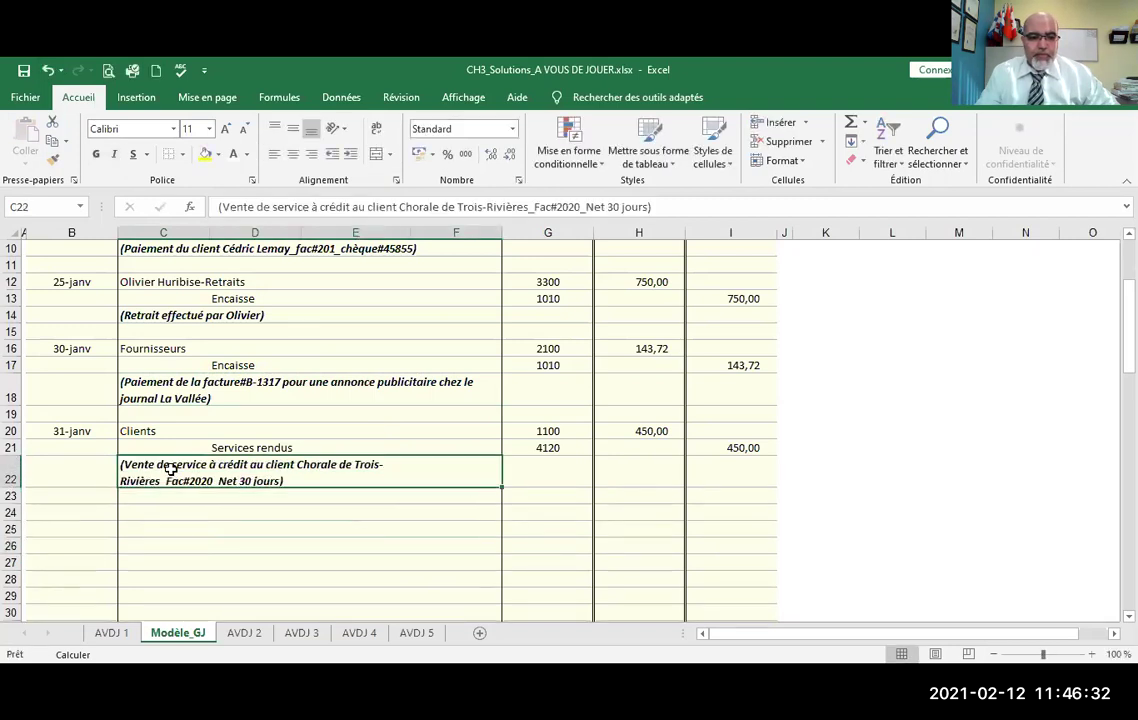
double_click(386, 465)
left_click(389, 518)
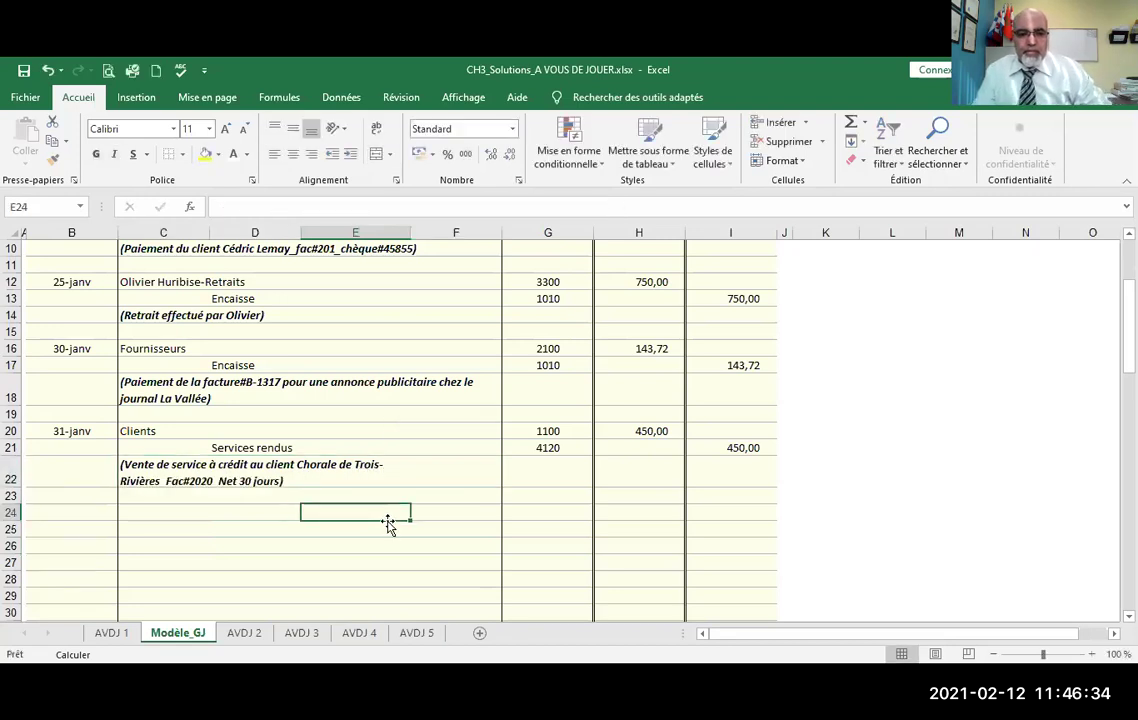
left_click(374, 473)
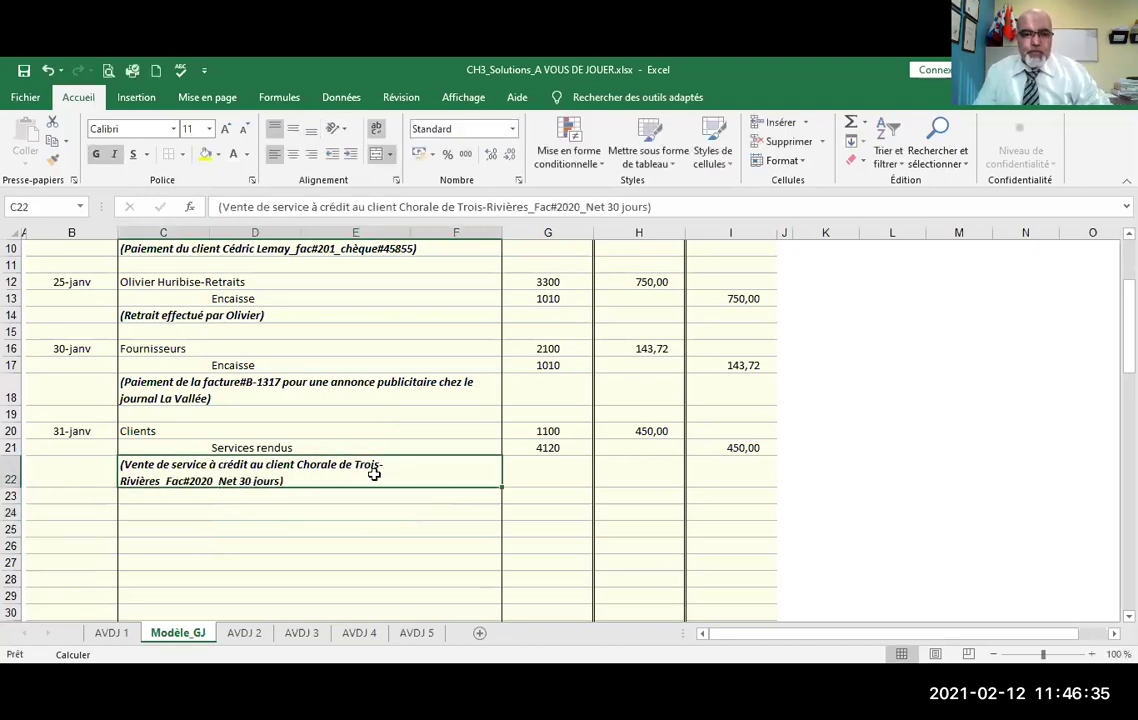
double_click(159, 477)
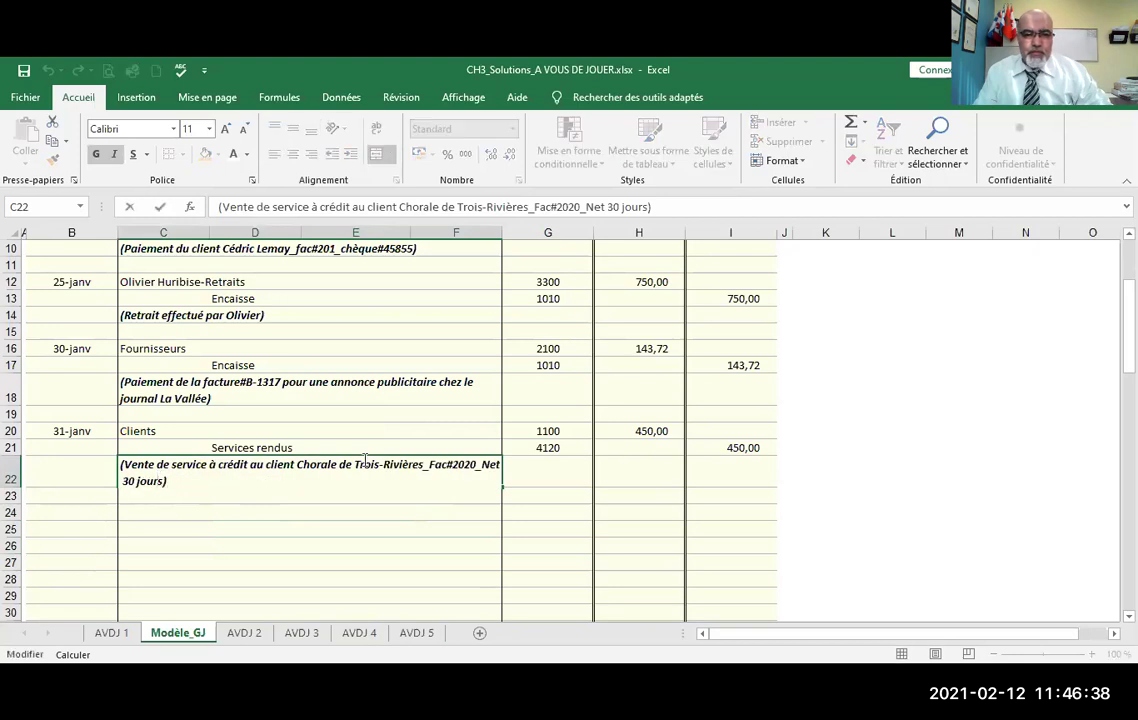
left_click(425, 465)
key("BackSpace")
left_click(406, 542)
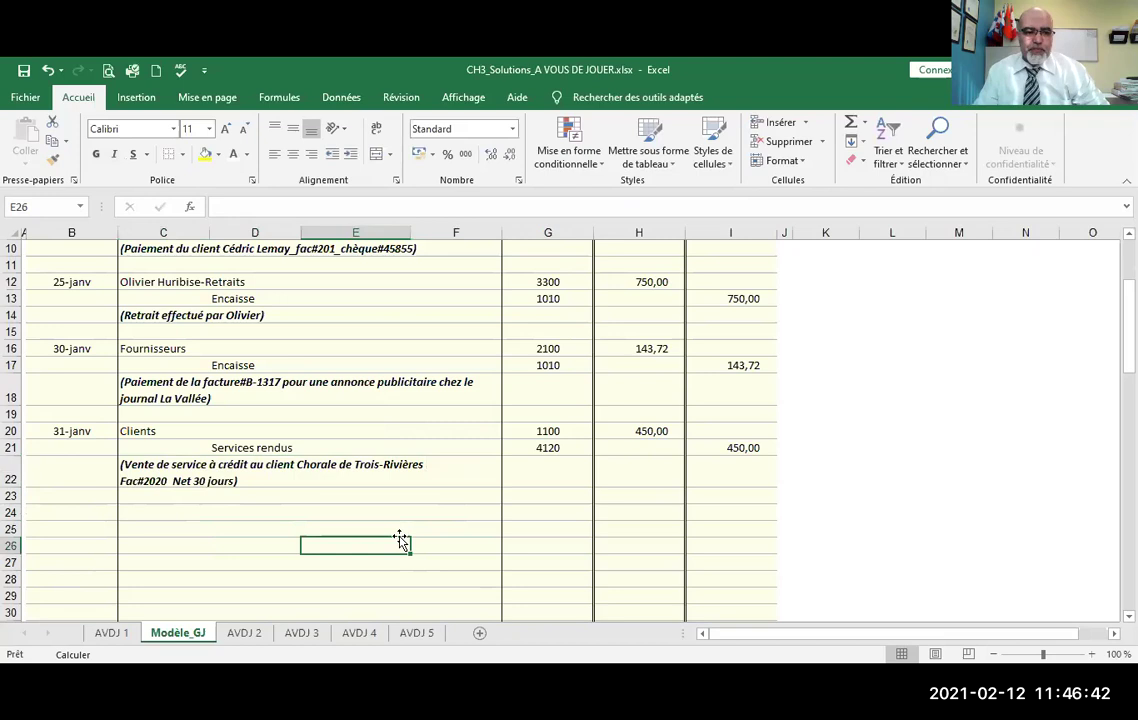
left_click(302, 480)
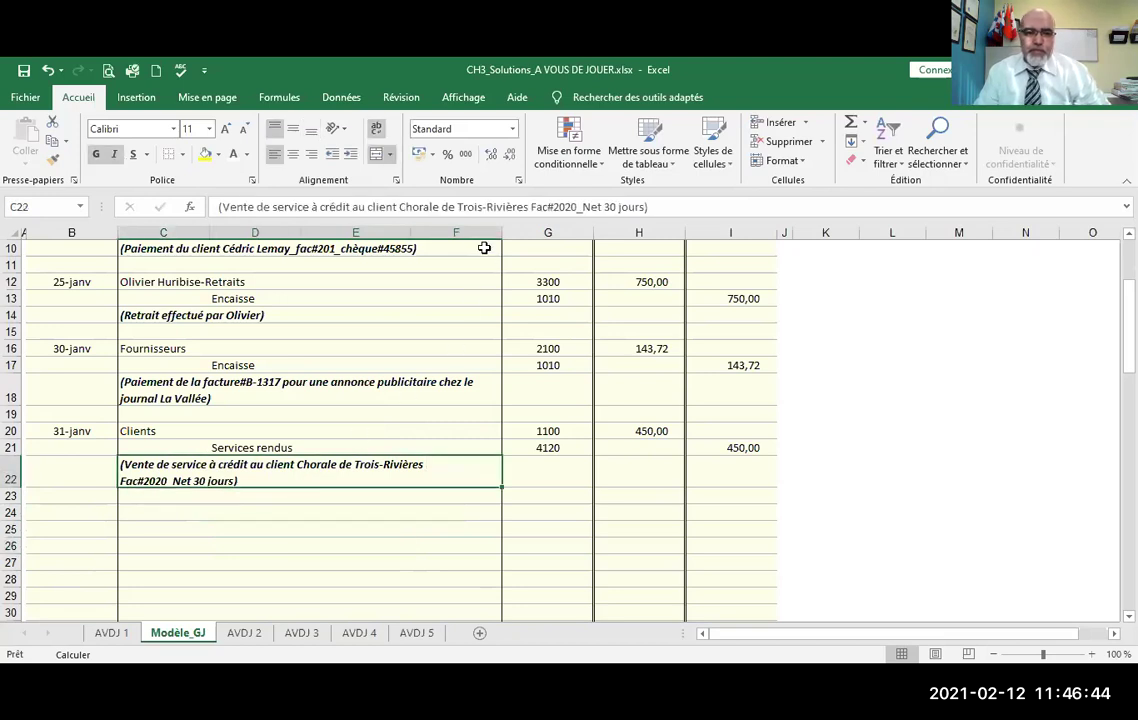
left_click_drag(503, 236, 521, 241)
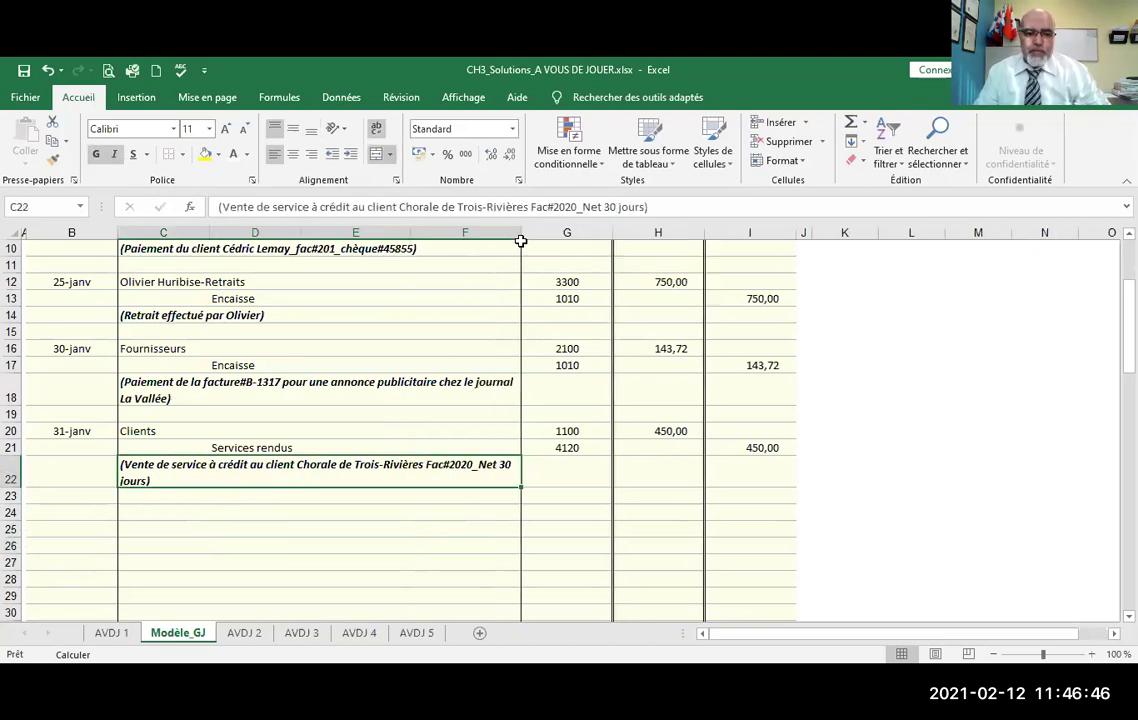
left_click(246, 522)
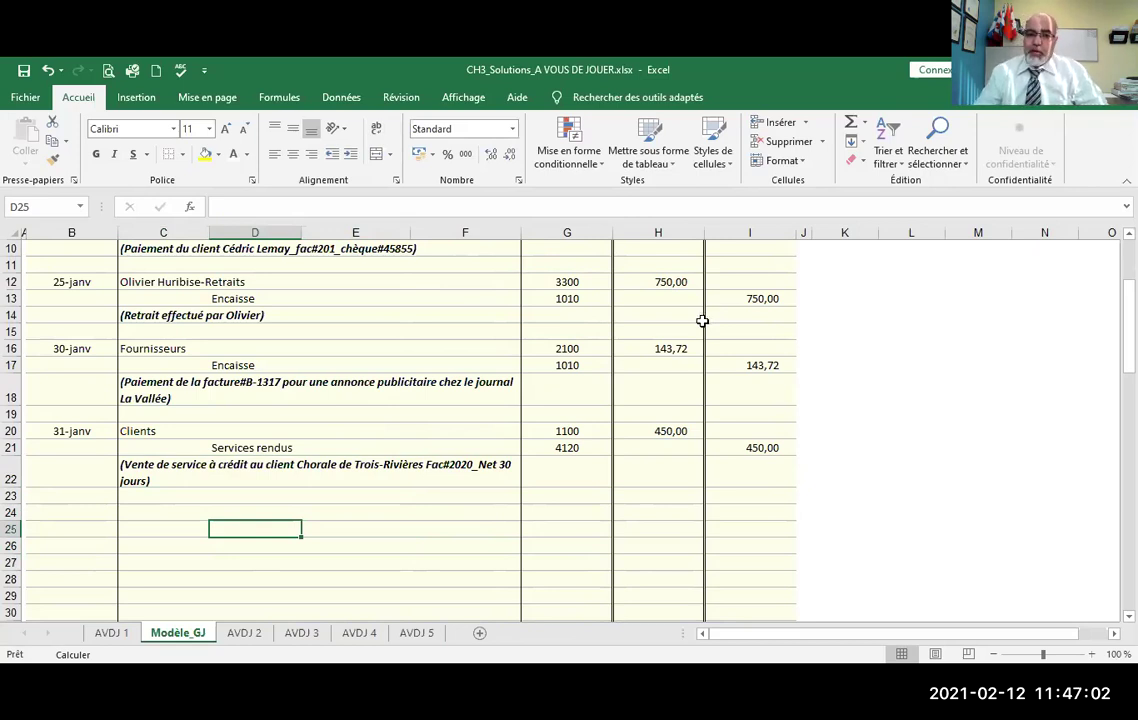
Step: Scroll the template workbook to the empty Clients N° 1100 ledger account
scroll(703, 320, "up", 3)
scroll(701, 326, "down", 4)
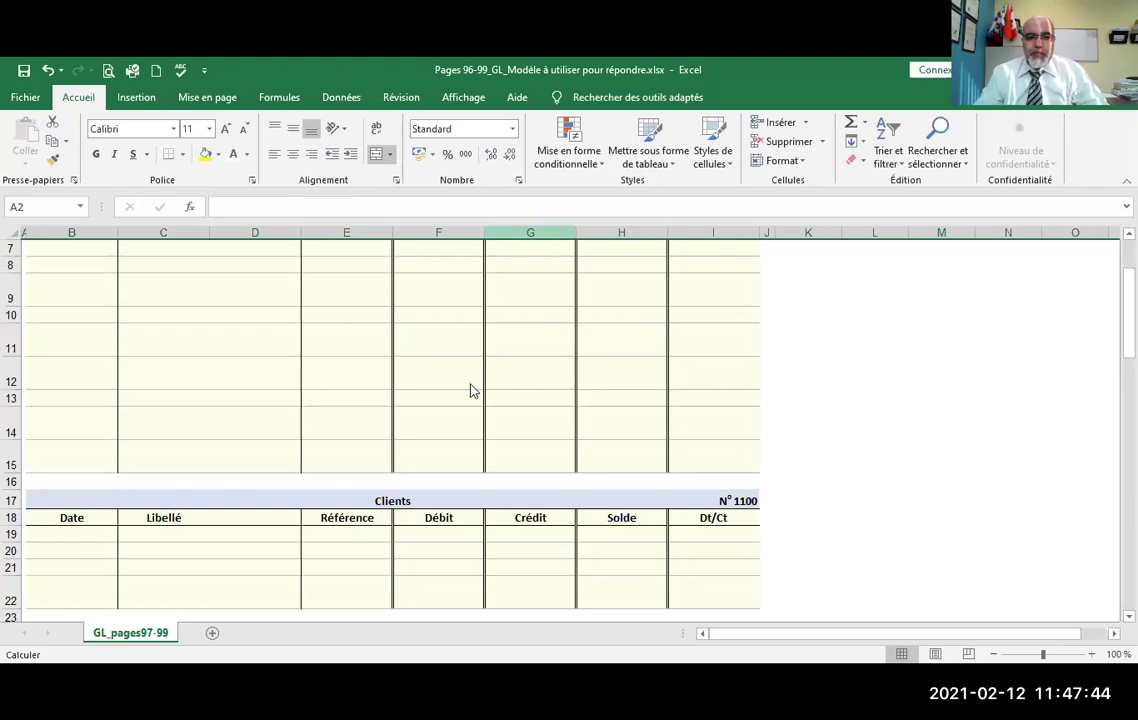
Step: Scroll up to the GRAND LIVRE heading and the Encaisse N° 1010 account
scroll(418, 345, "up", 2)
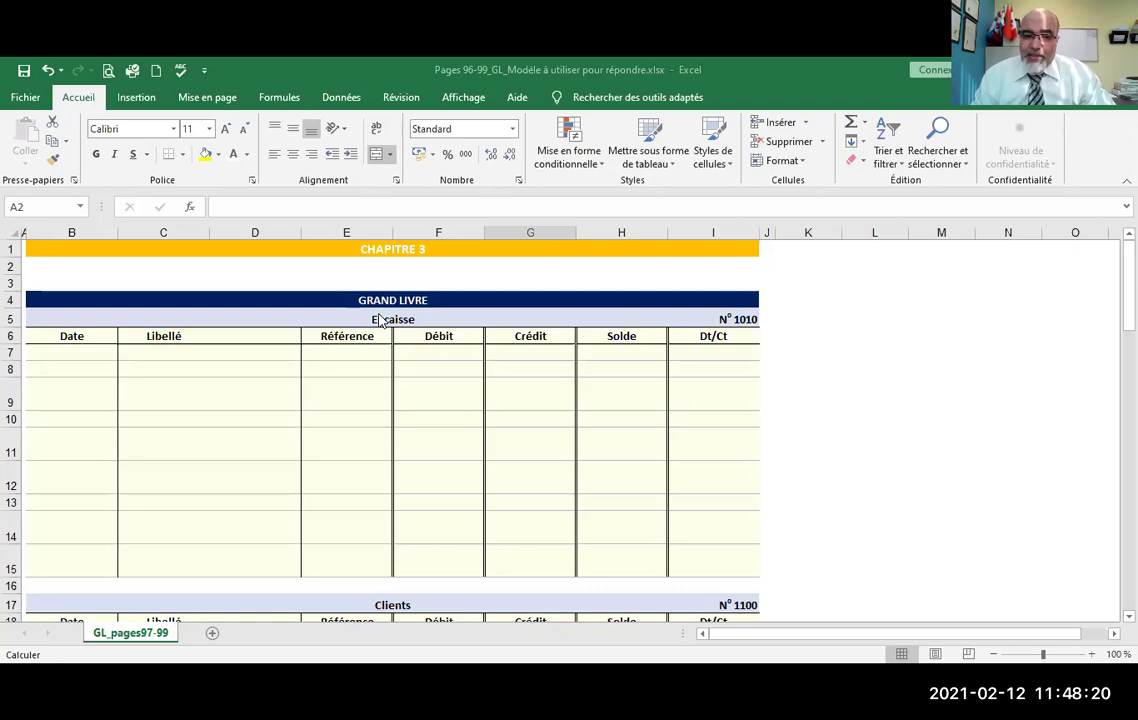
Step: Add a 22/01 Encaisse line describing the customer's cheque payment, with 500 debit in F7
left_click(380, 319)
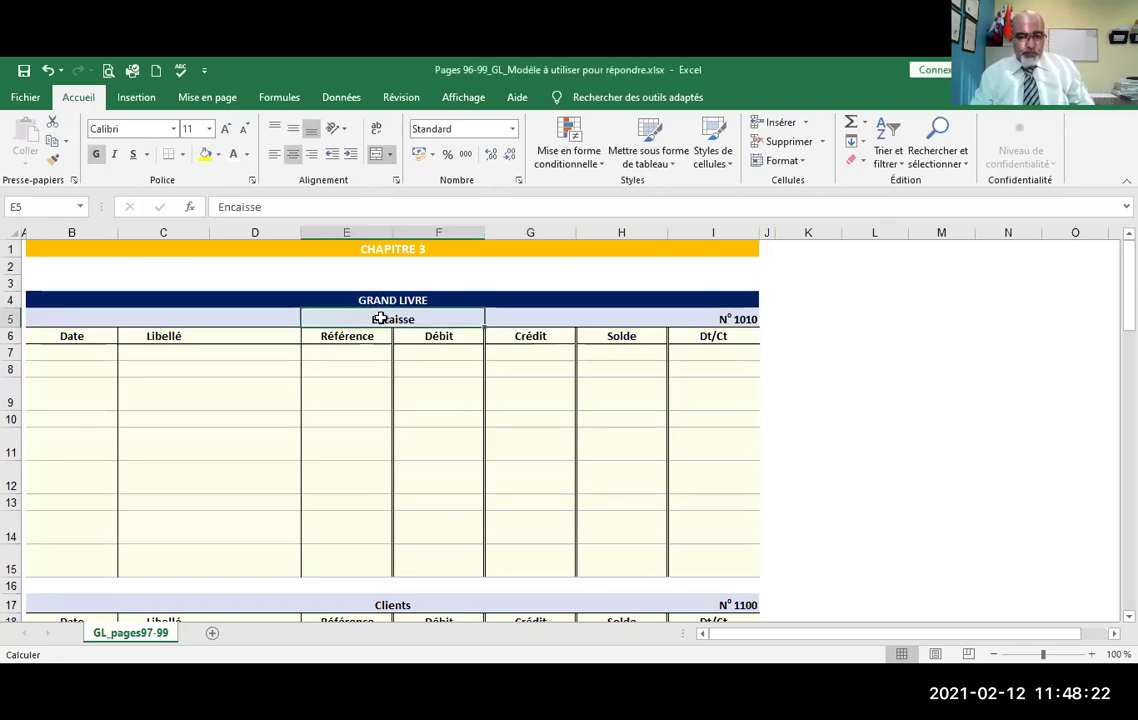
left_click(84, 351)
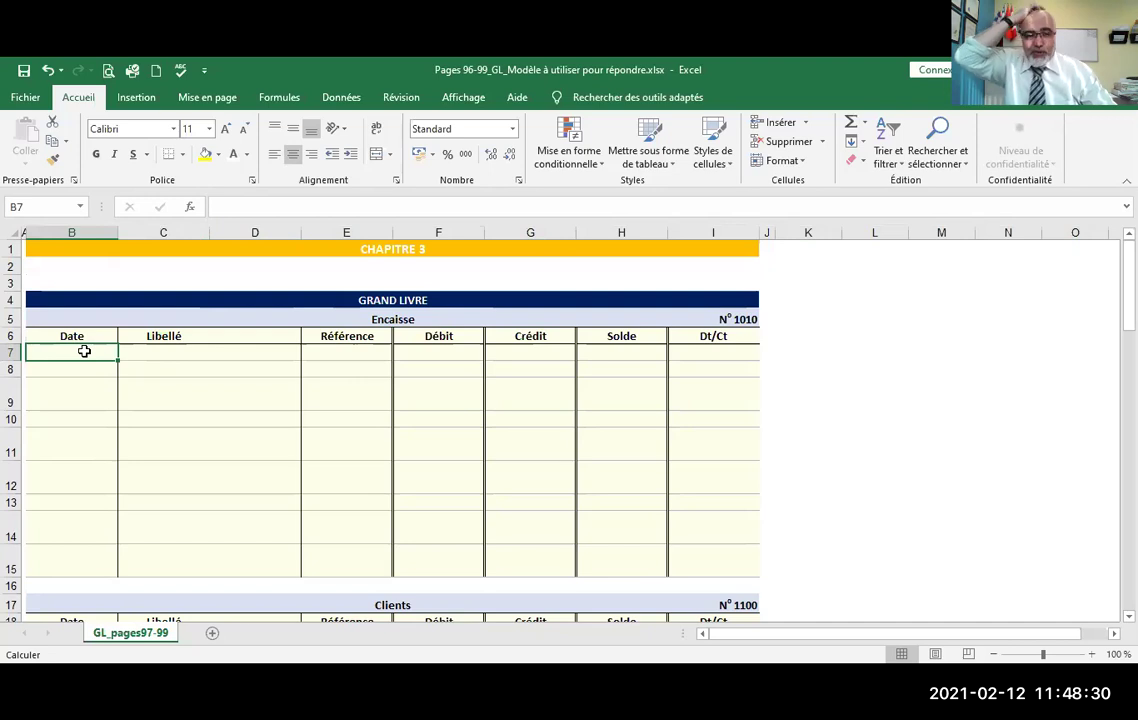
type("22/01")
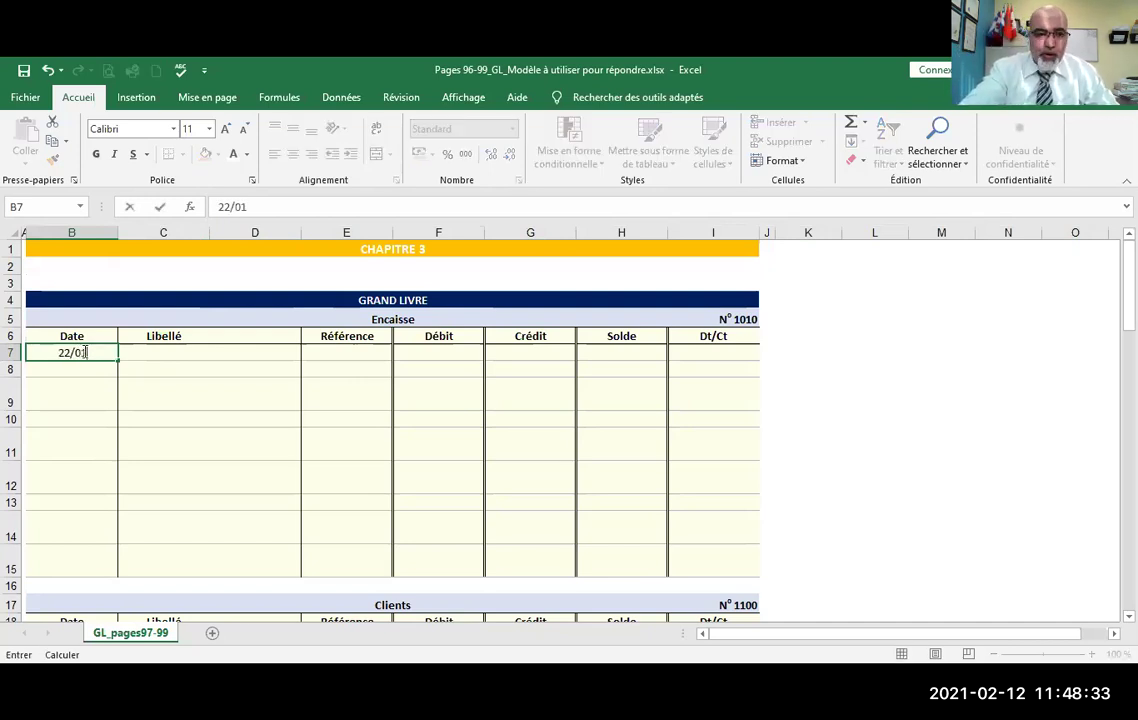
key("Tab")
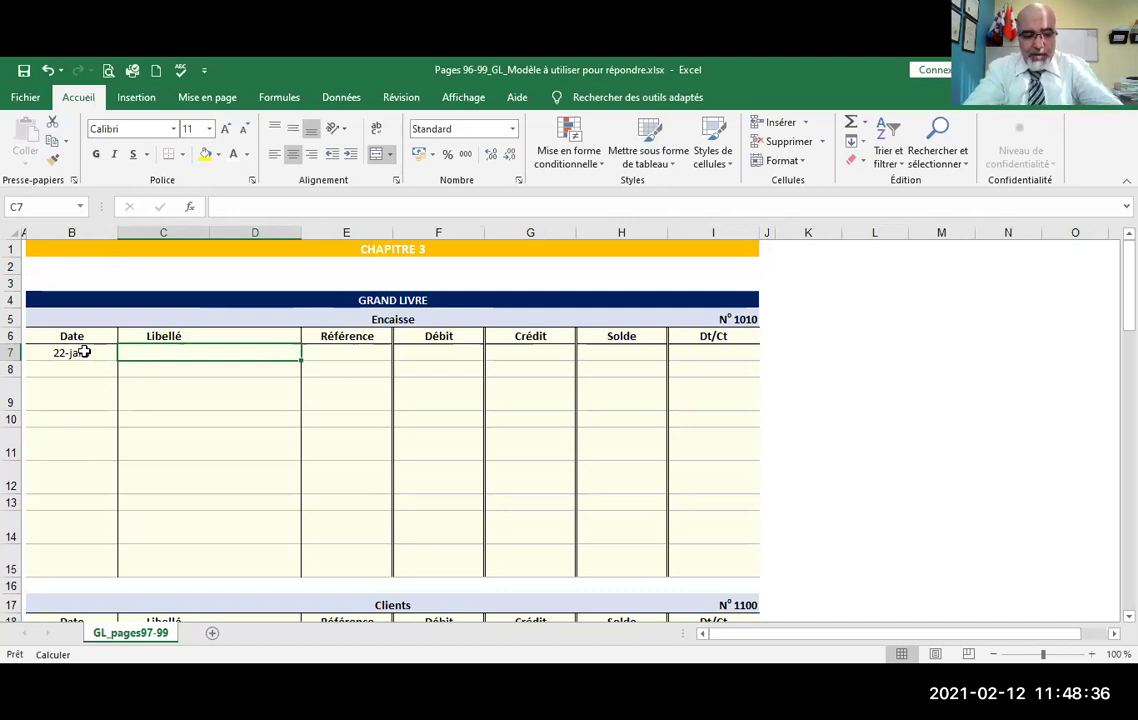
type("Céd")
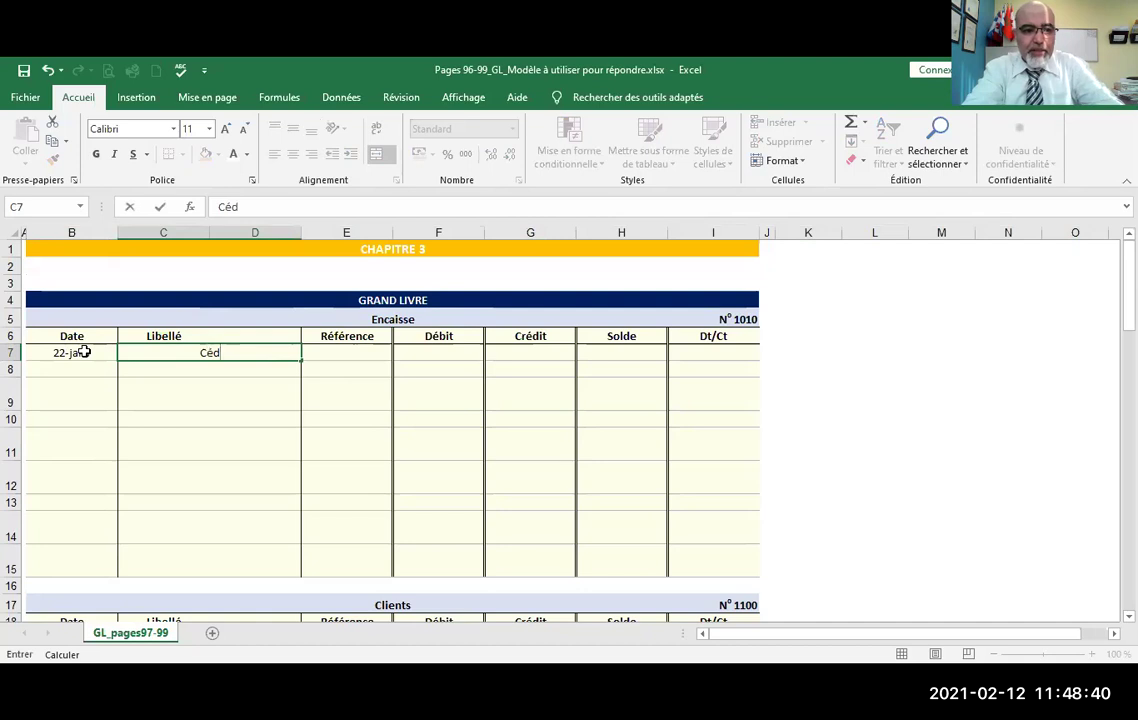
type("ric")
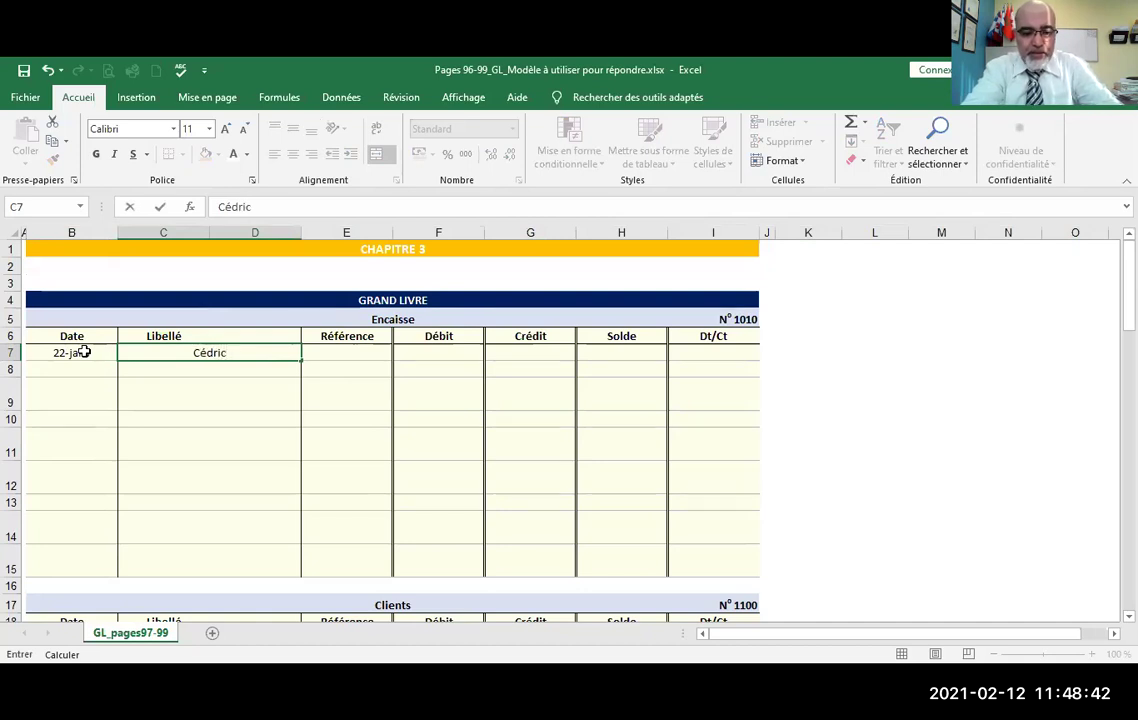
type(" a rég")
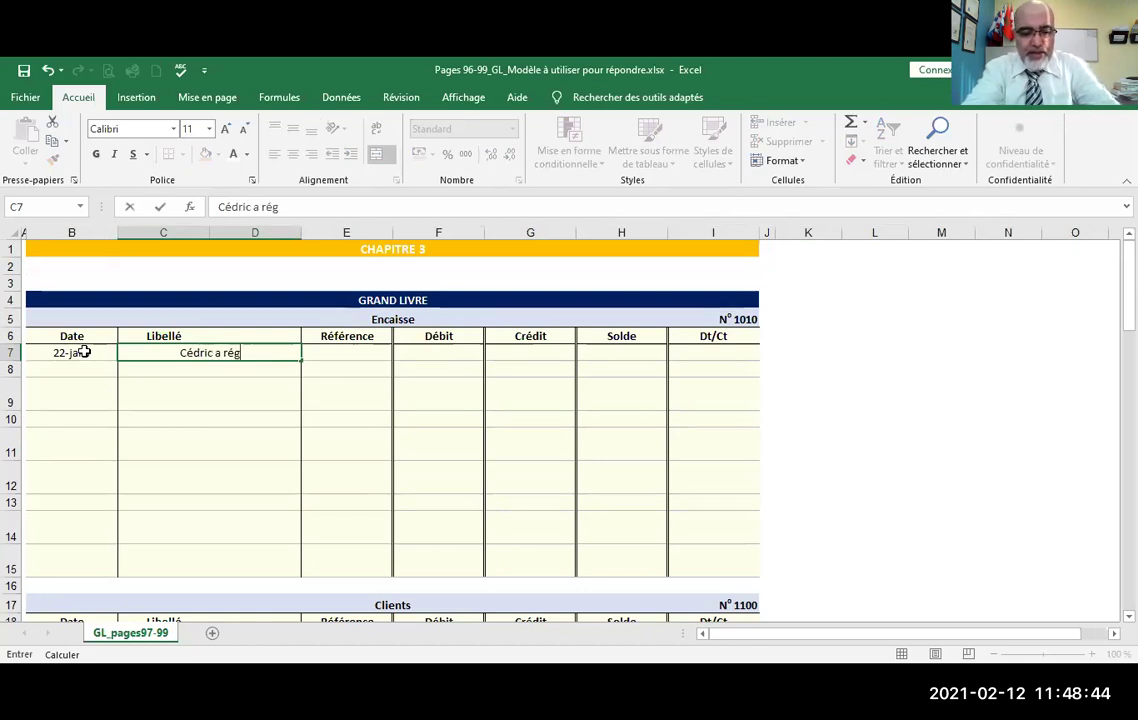
type("lé la fac#")
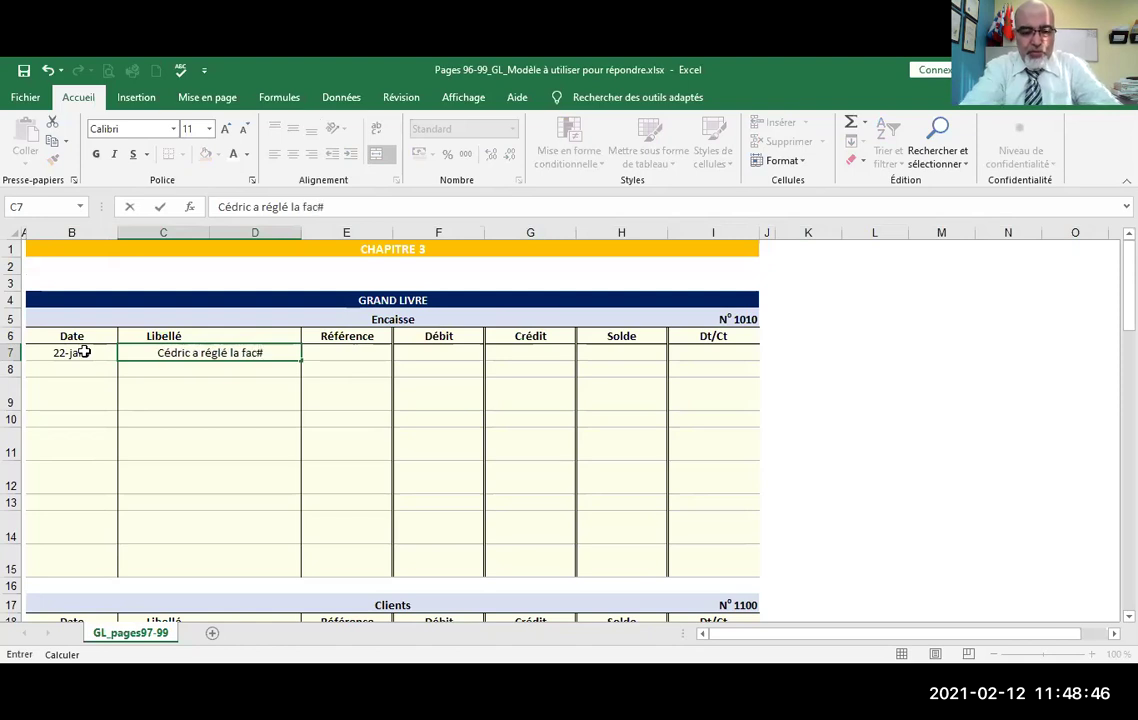
type("abcd")
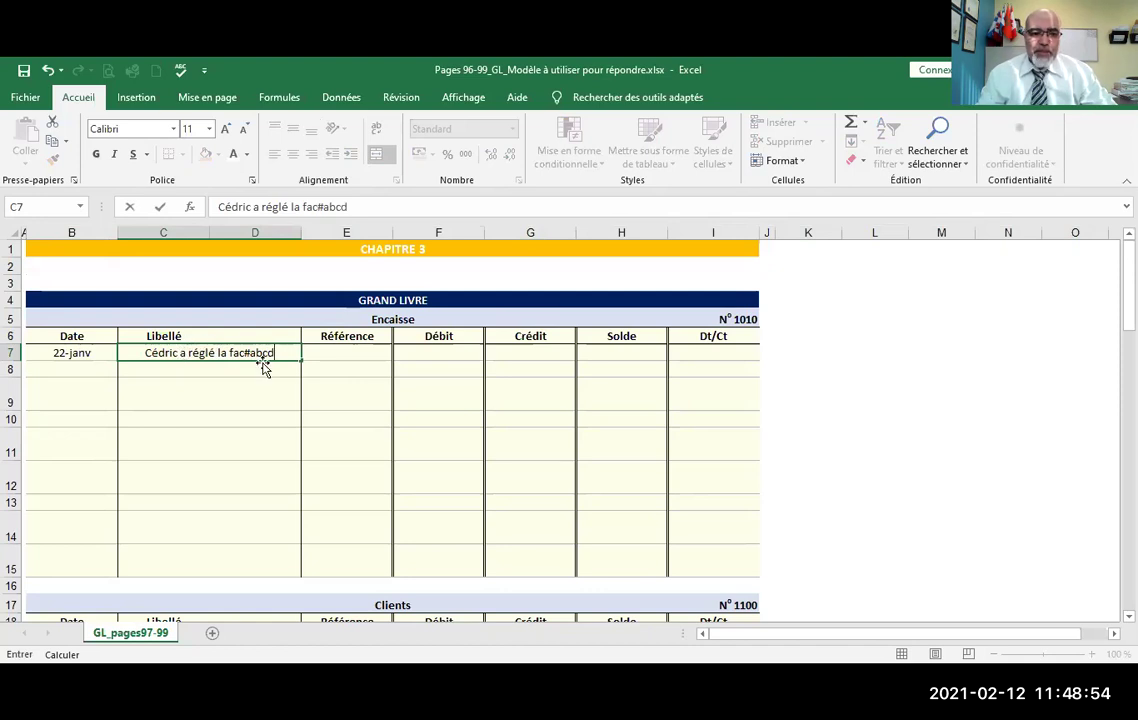
type("par chq")
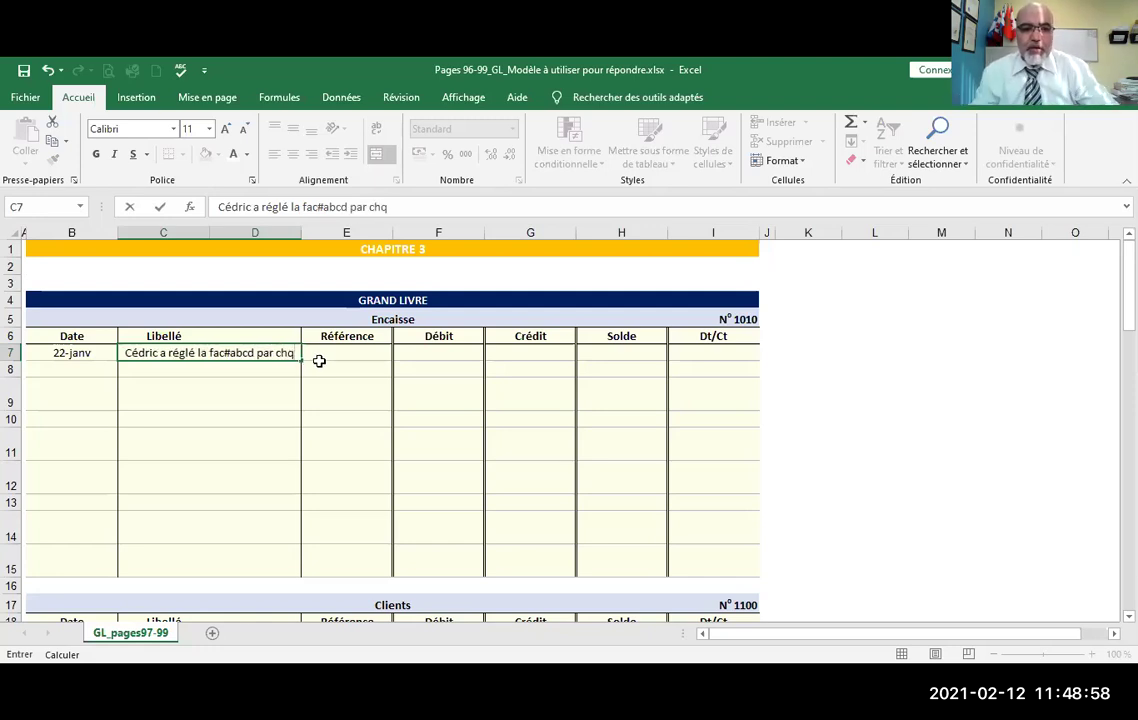
left_click(324, 358)
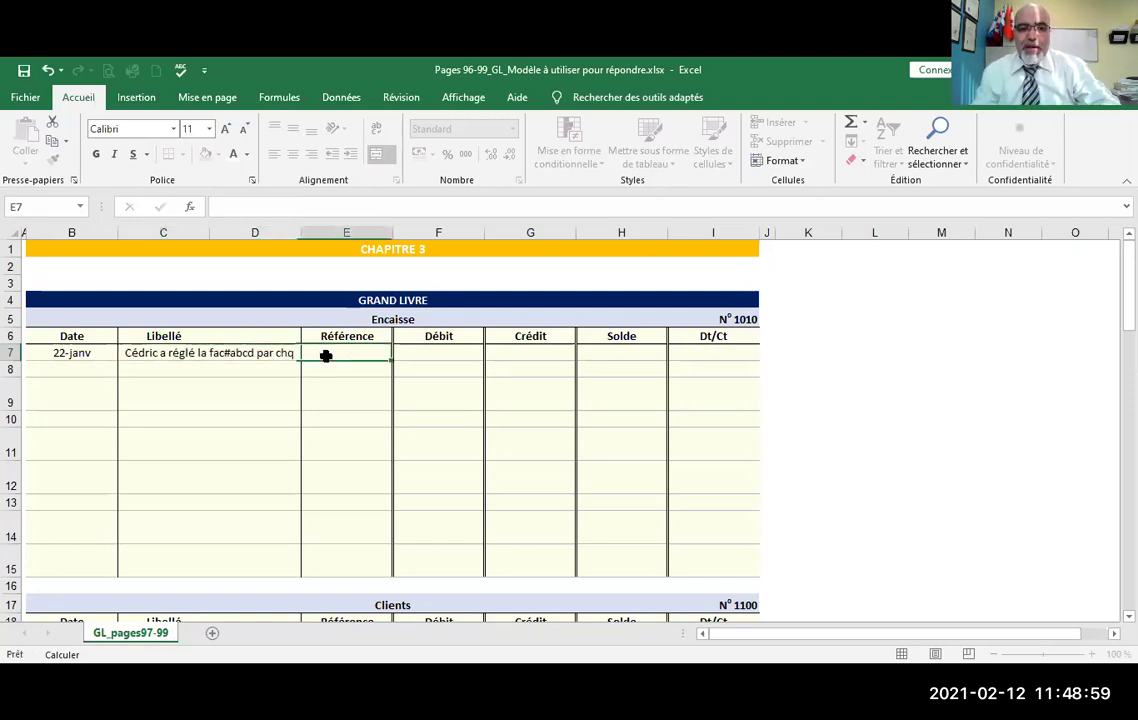
left_click(422, 357)
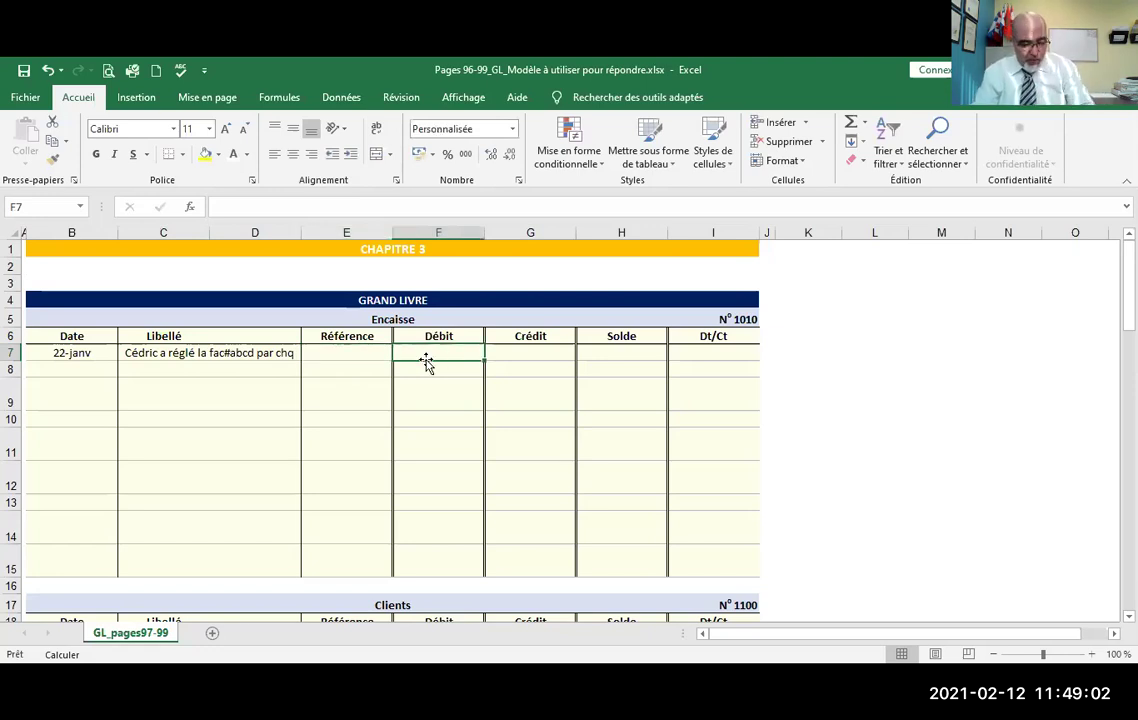
type("500")
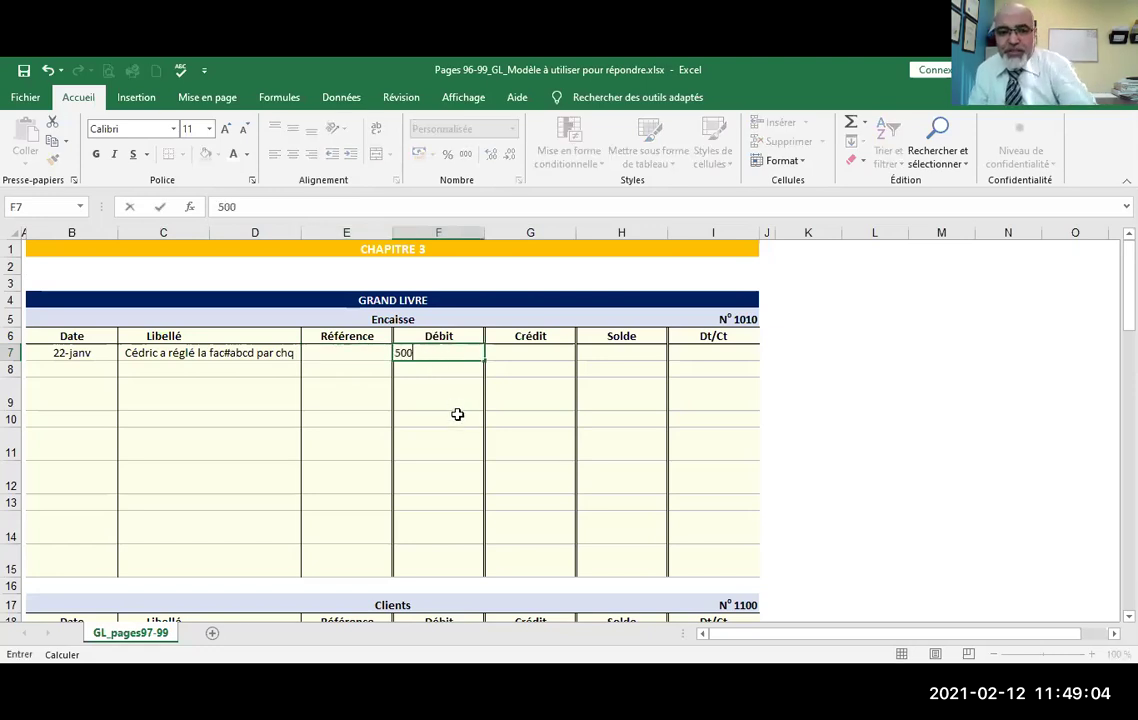
left_click(457, 420)
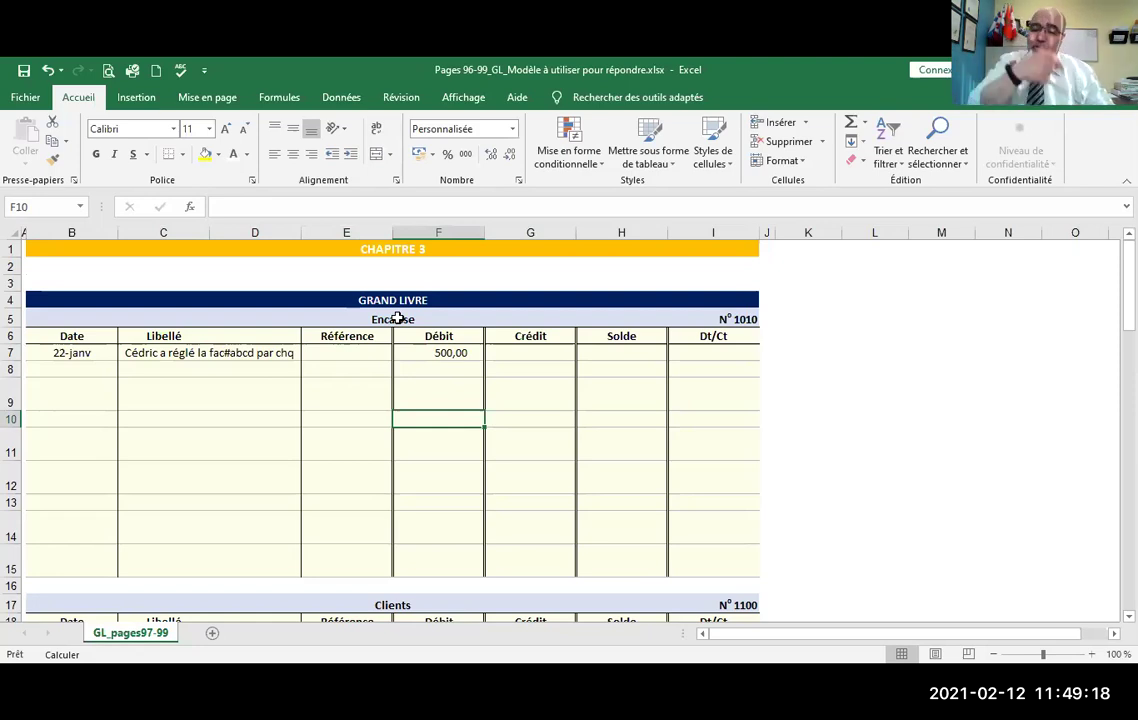
Step: Add a 22/01 Clients line in row 19 with placeholder text and 500 credit in G19
scroll(397, 318, "down", 4)
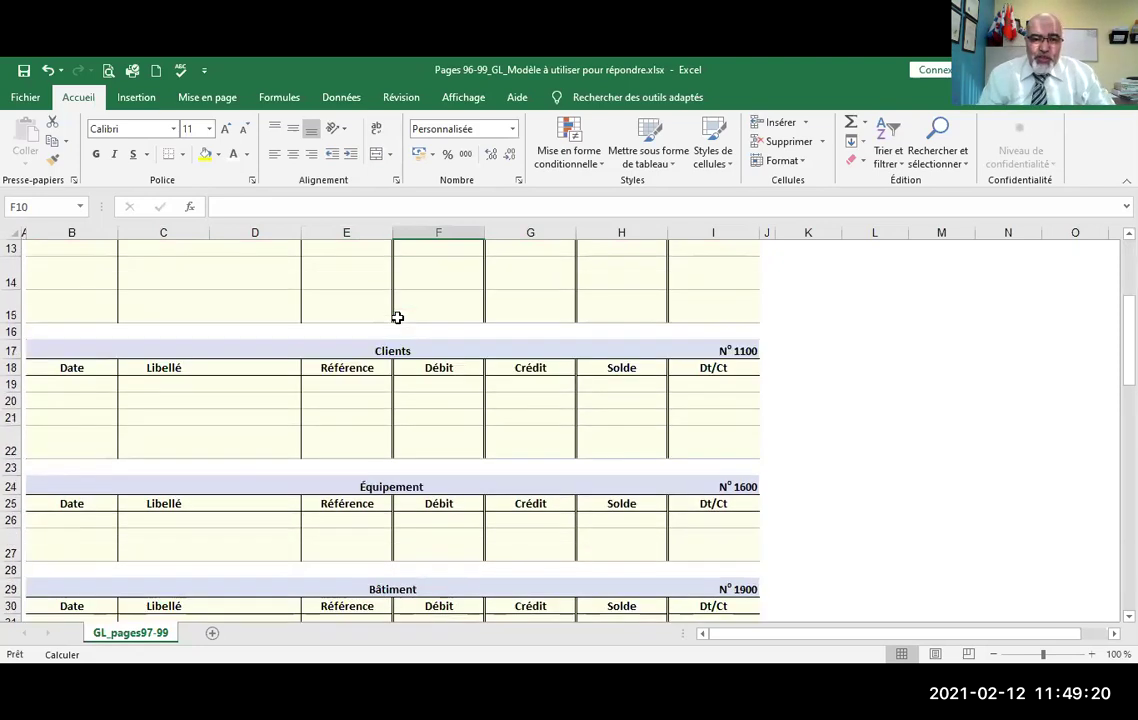
left_click(81, 388)
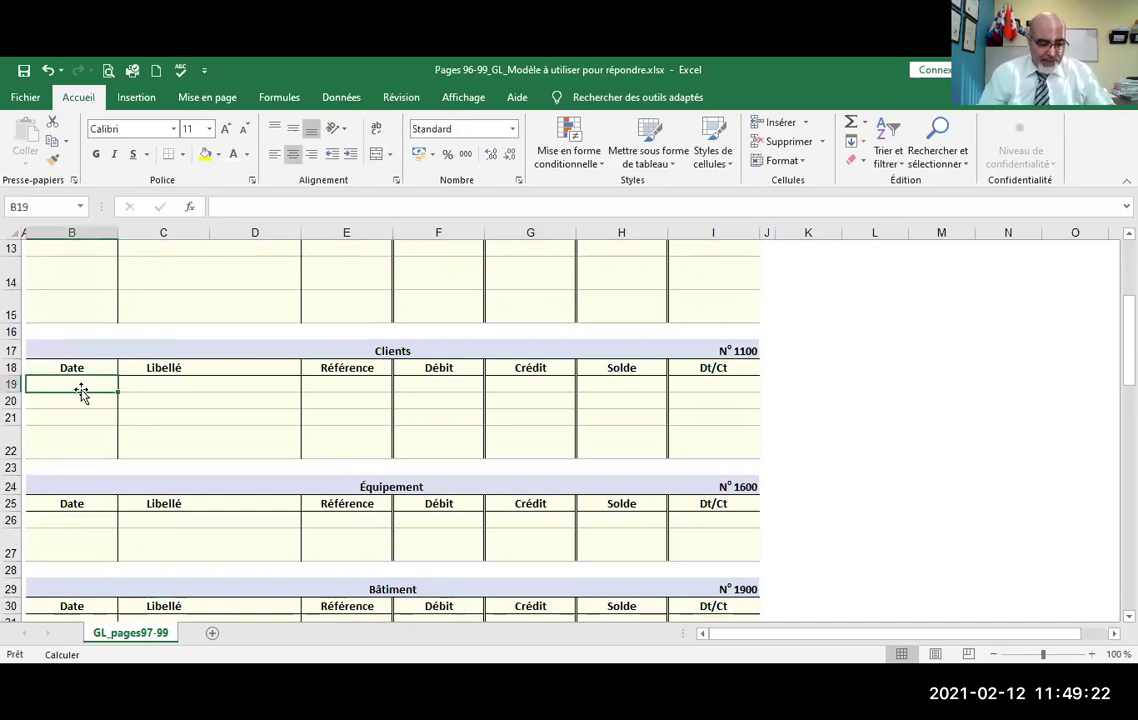
type("22/01")
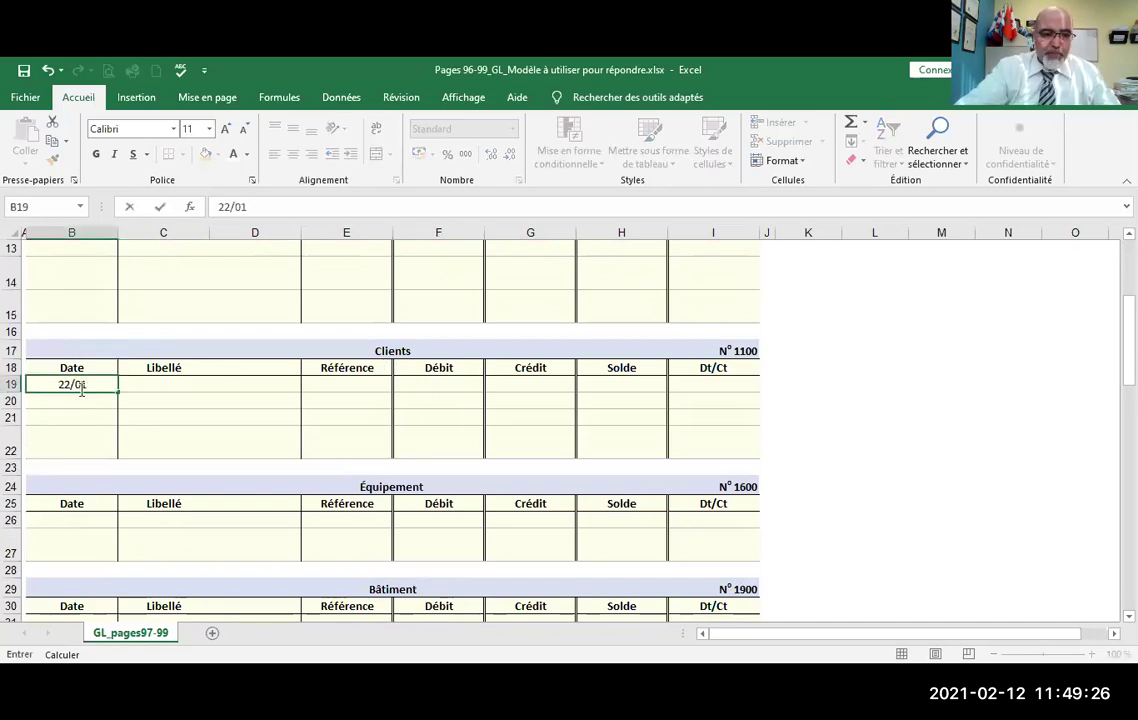
key("Tab")
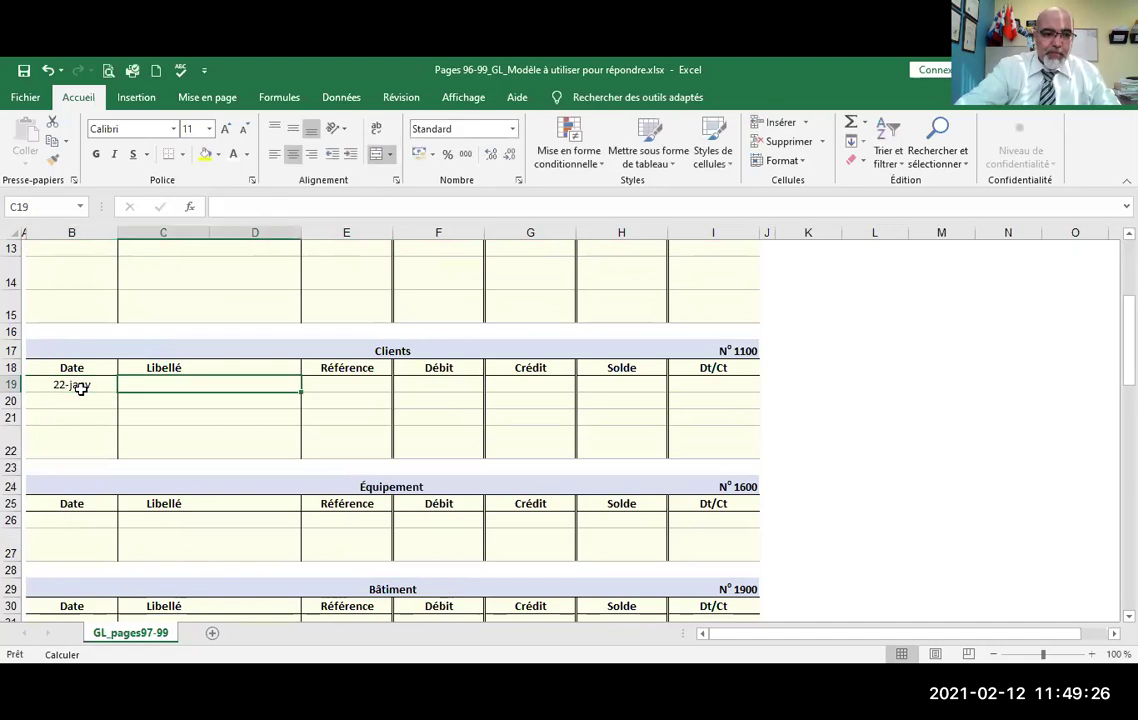
type("qqqqqqq")
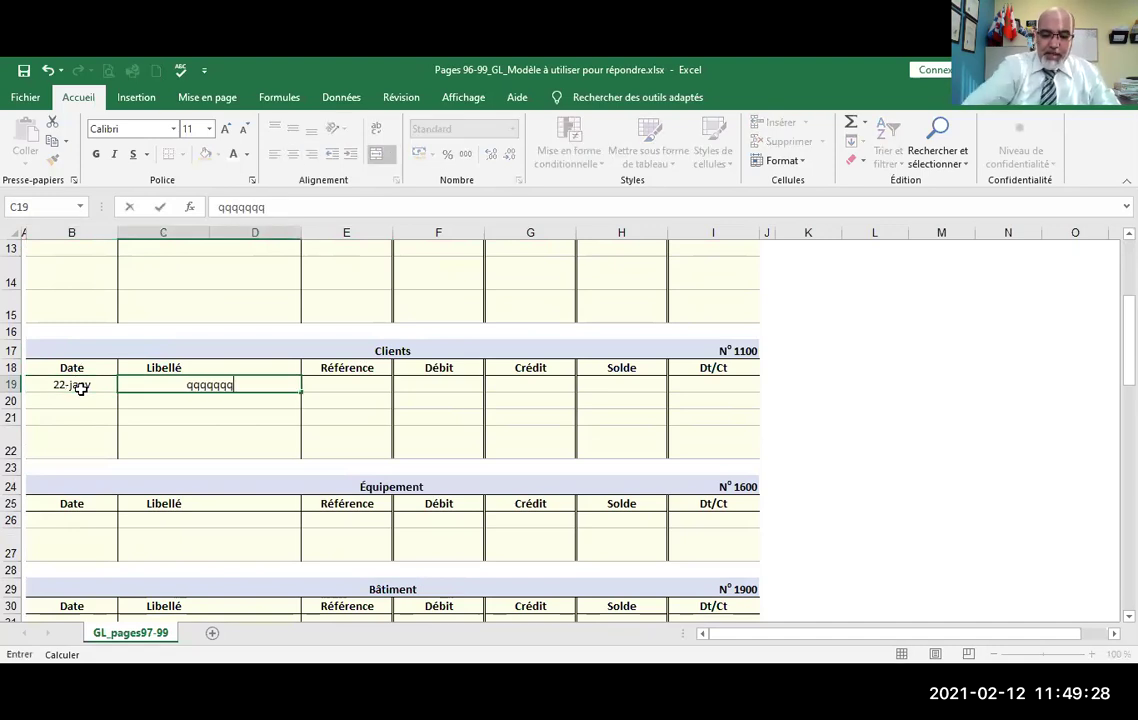
key("Tab")
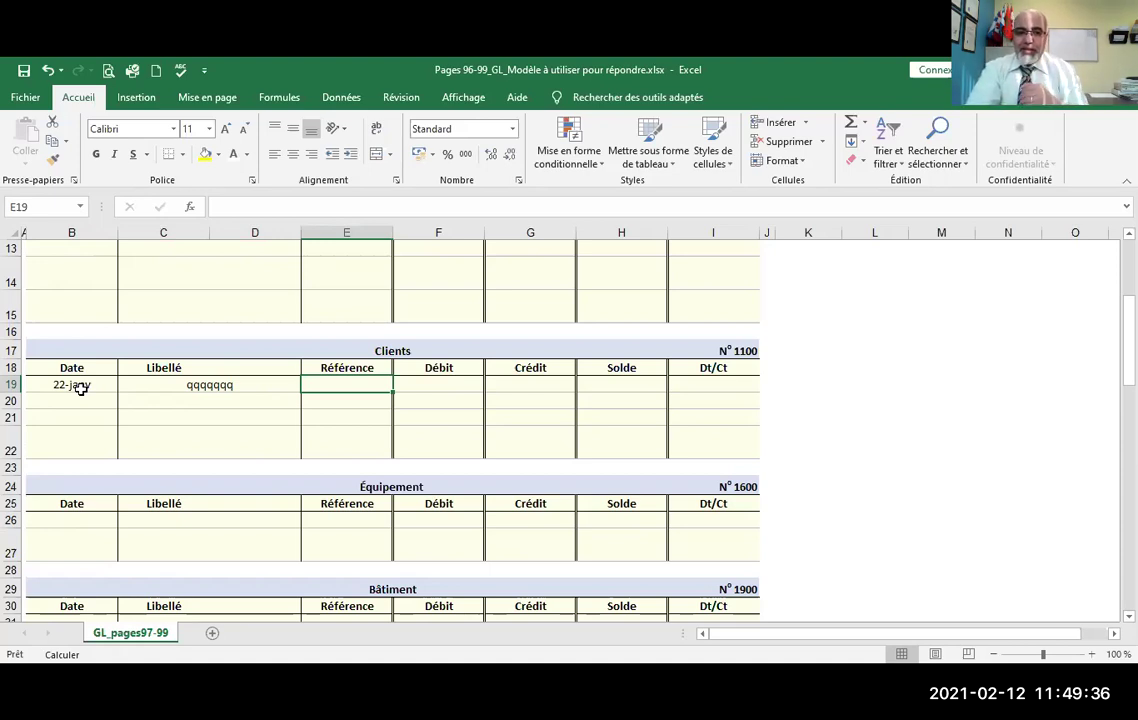
key("Tab")
key("Tab")
type("500")
key("Return")
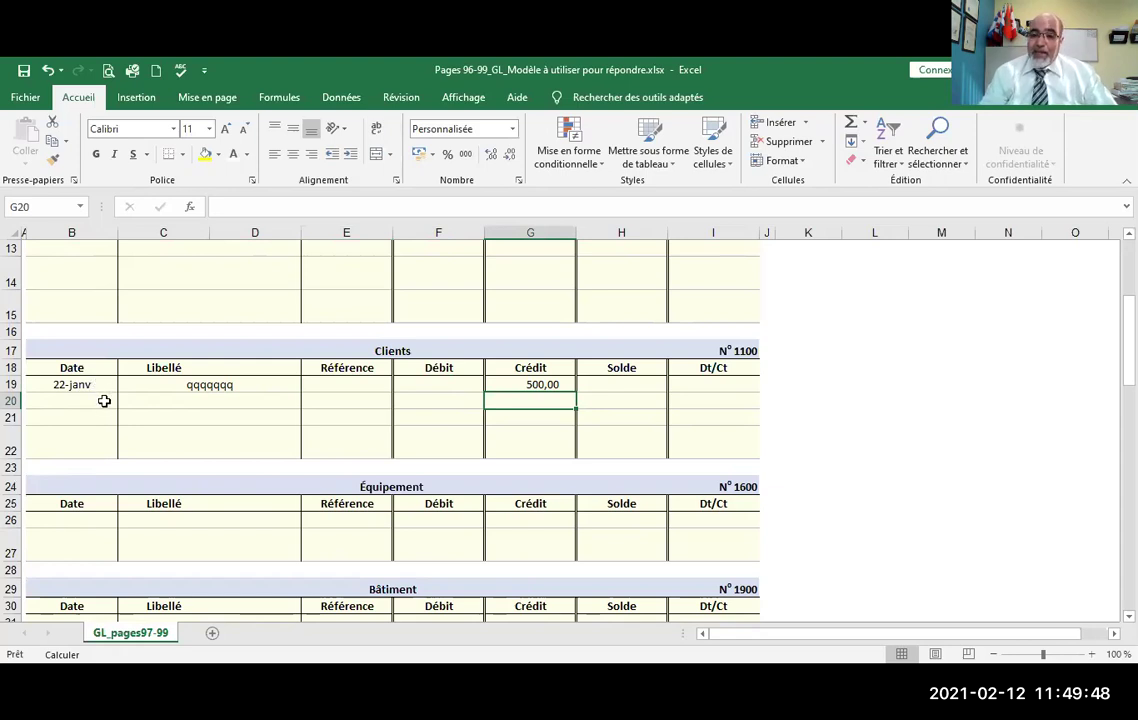
scroll(100, 395, "up", 4)
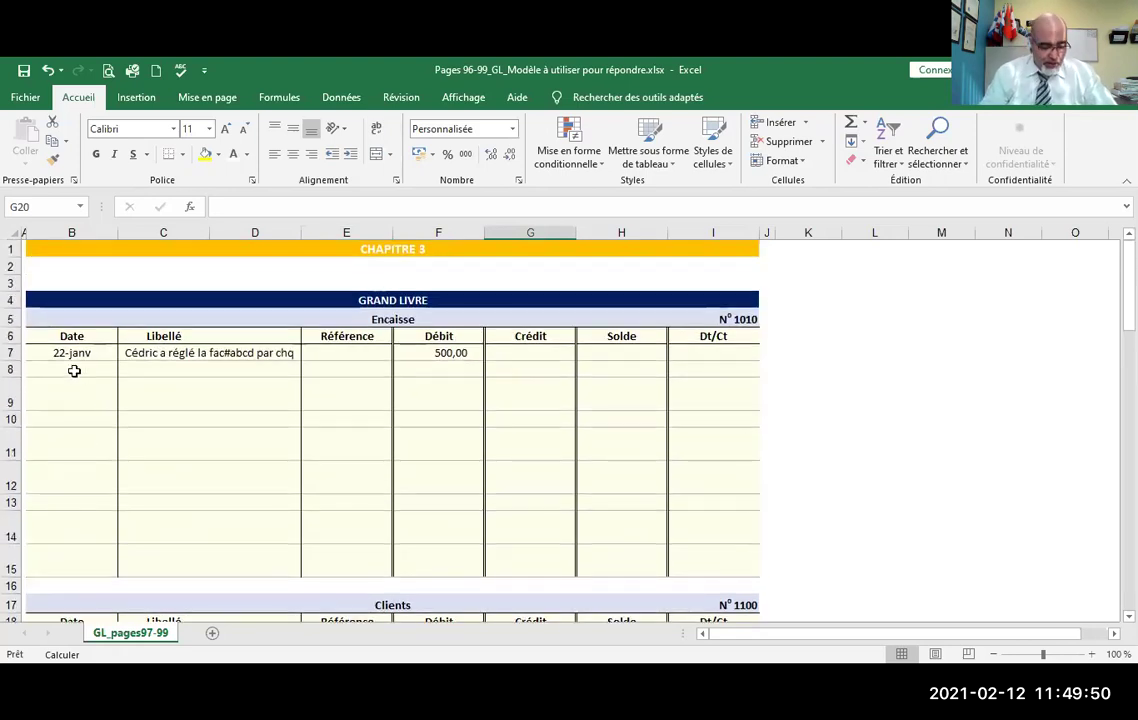
Step: Enter the date '25 janvier' in B8 and the description 'retrait vvvvvvvv' in C8
left_click(74, 371)
type("25/01")
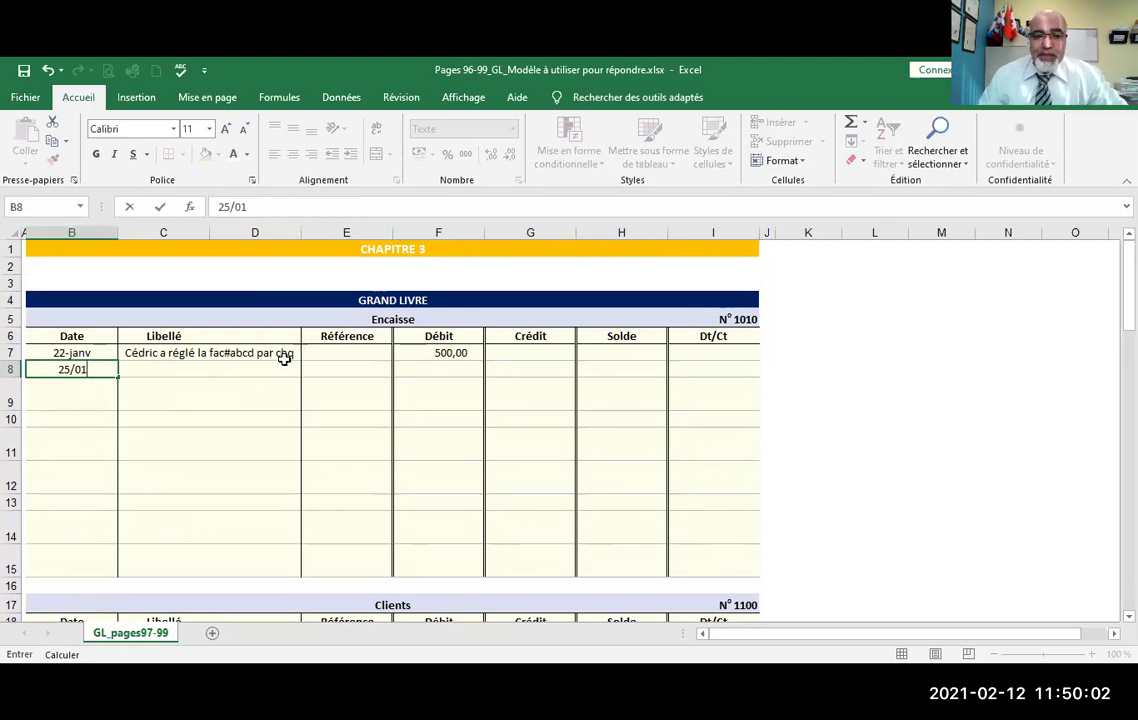
left_click(157, 369)
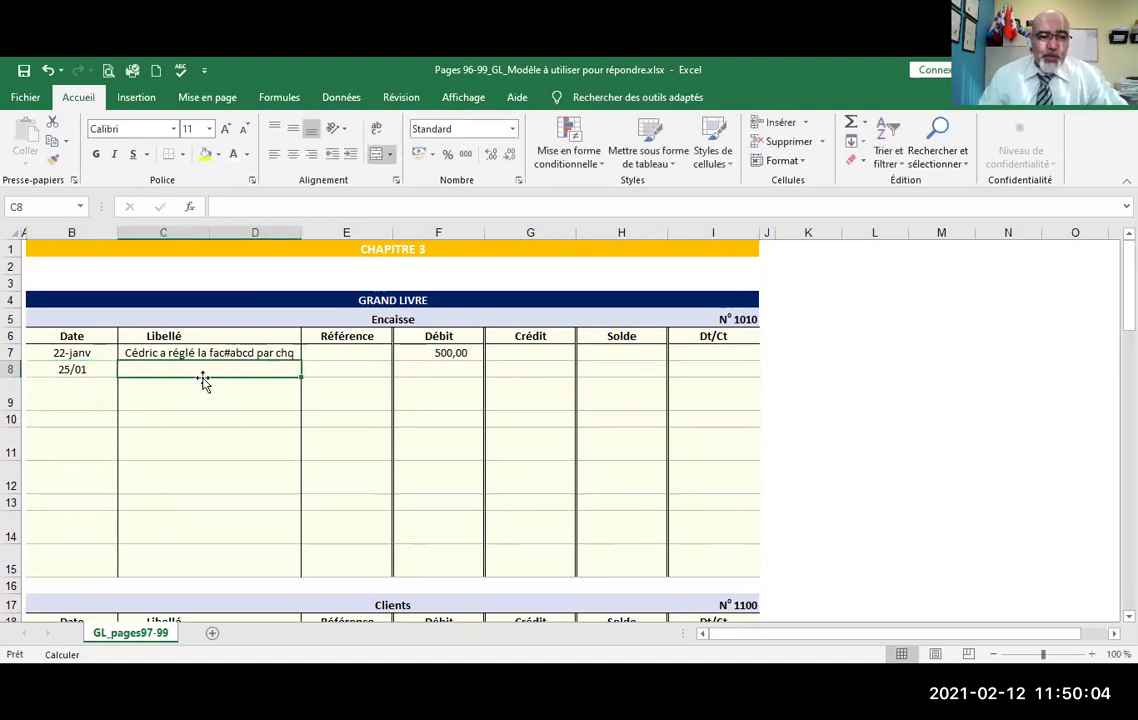
left_click(58, 365)
type("25/01")
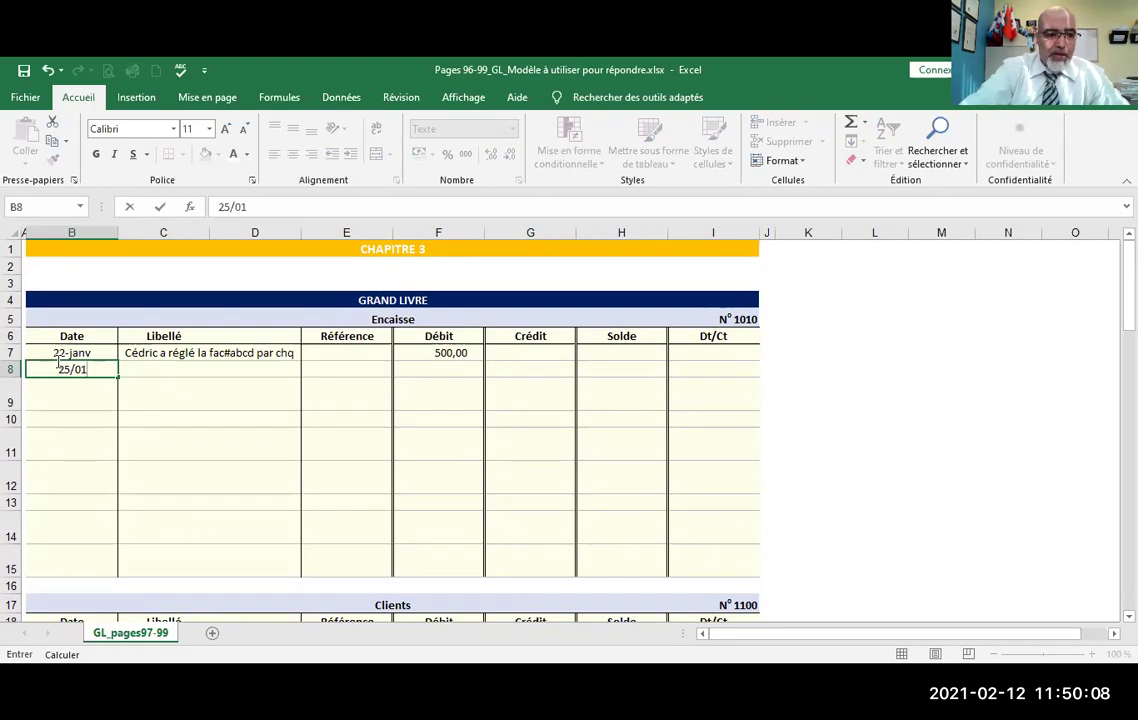
key("Tab")
left_click(58, 368)
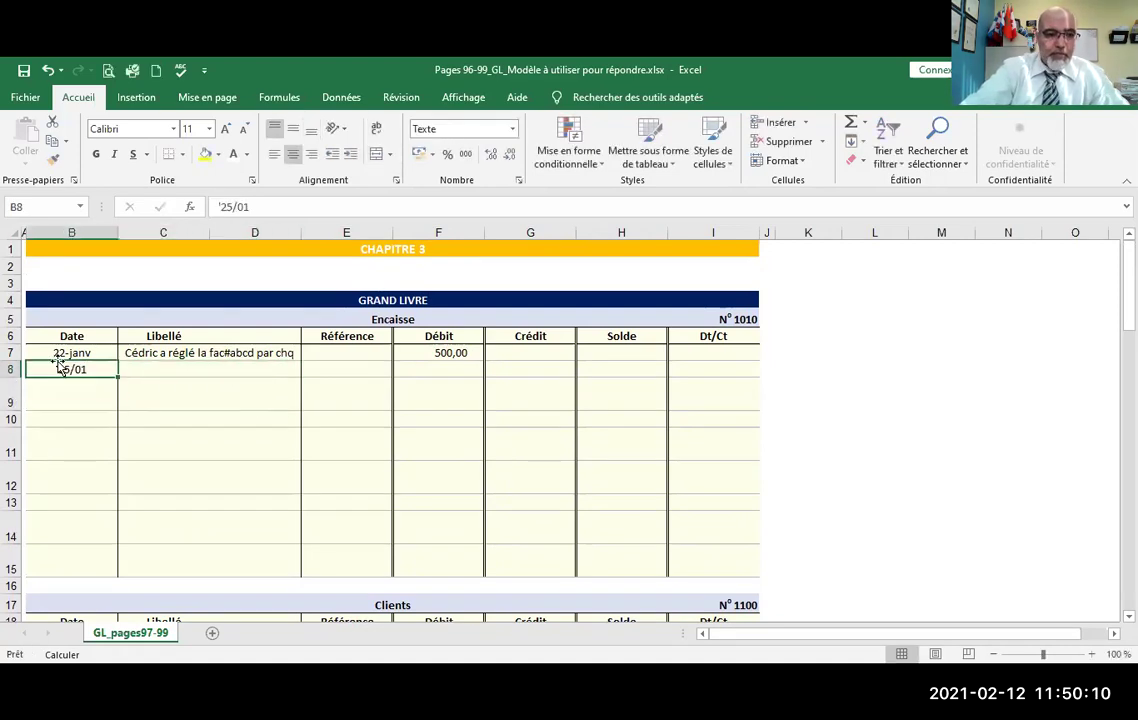
type("25-01")
key("Tab")
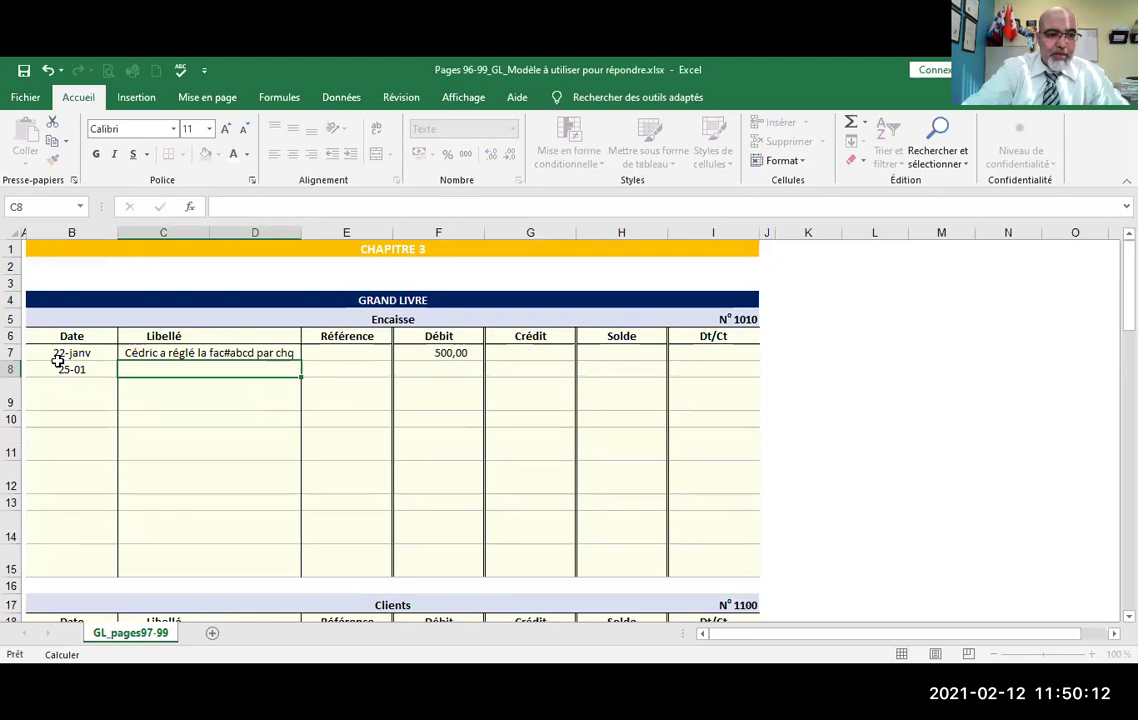
left_click(58, 366)
key("Tab")
left_click(60, 367)
type("25 janvier")
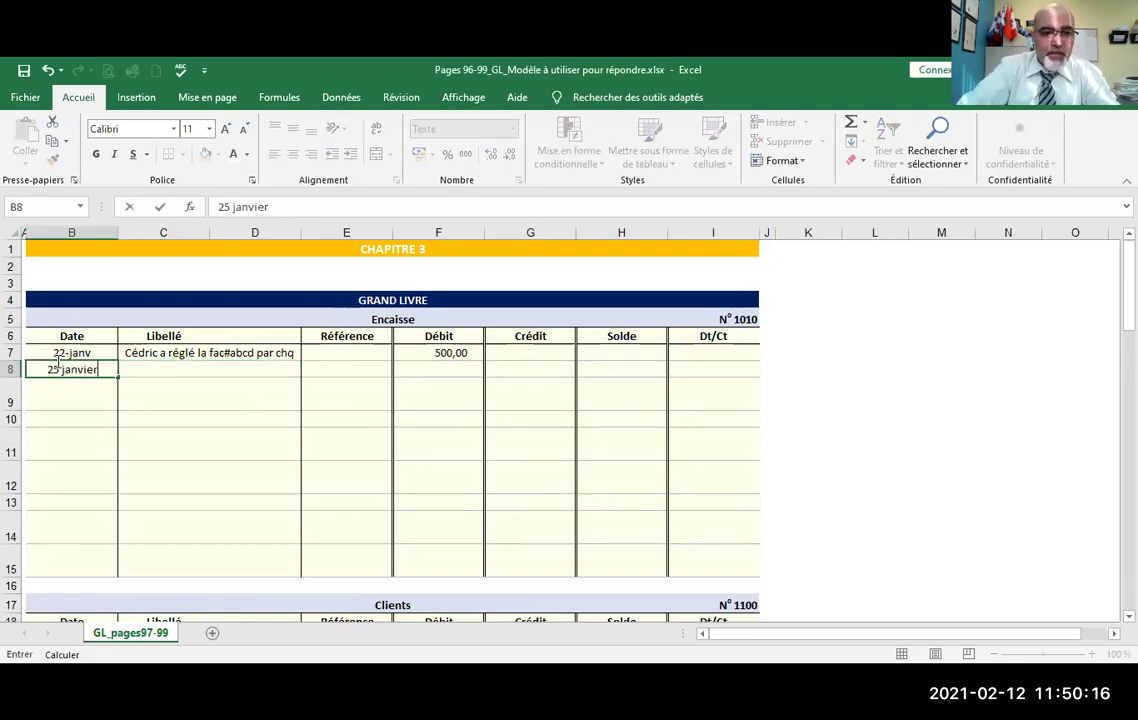
key("Tab")
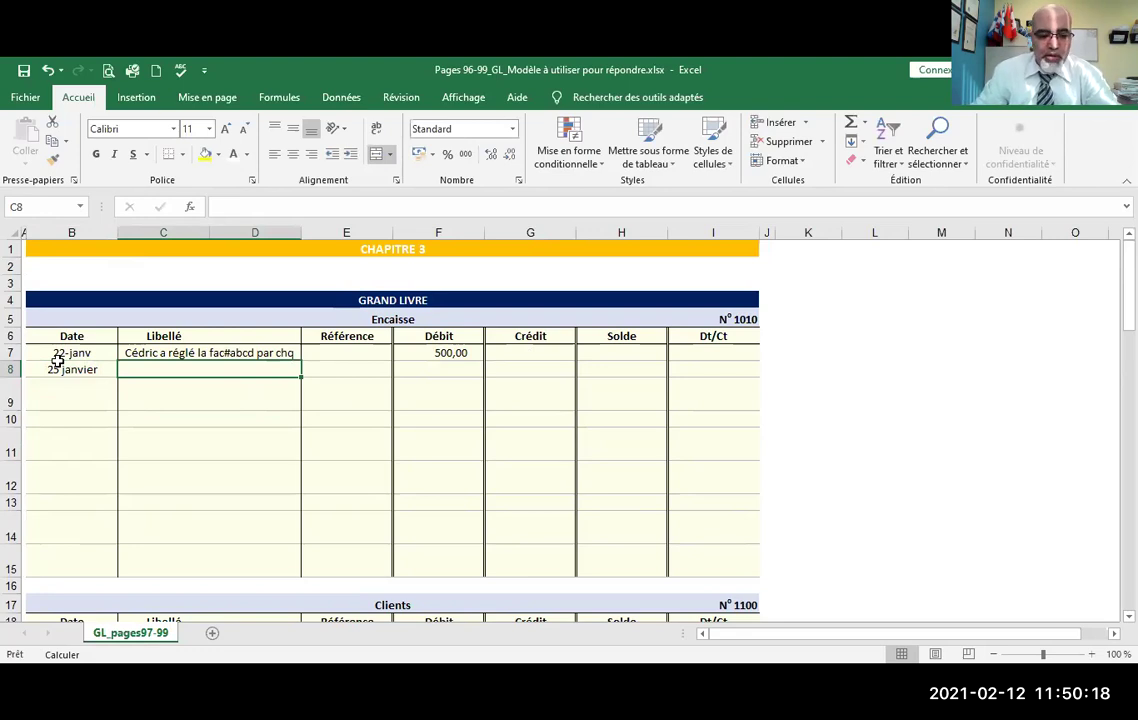
type("retrait vvvvvvvv")
key("Tab")
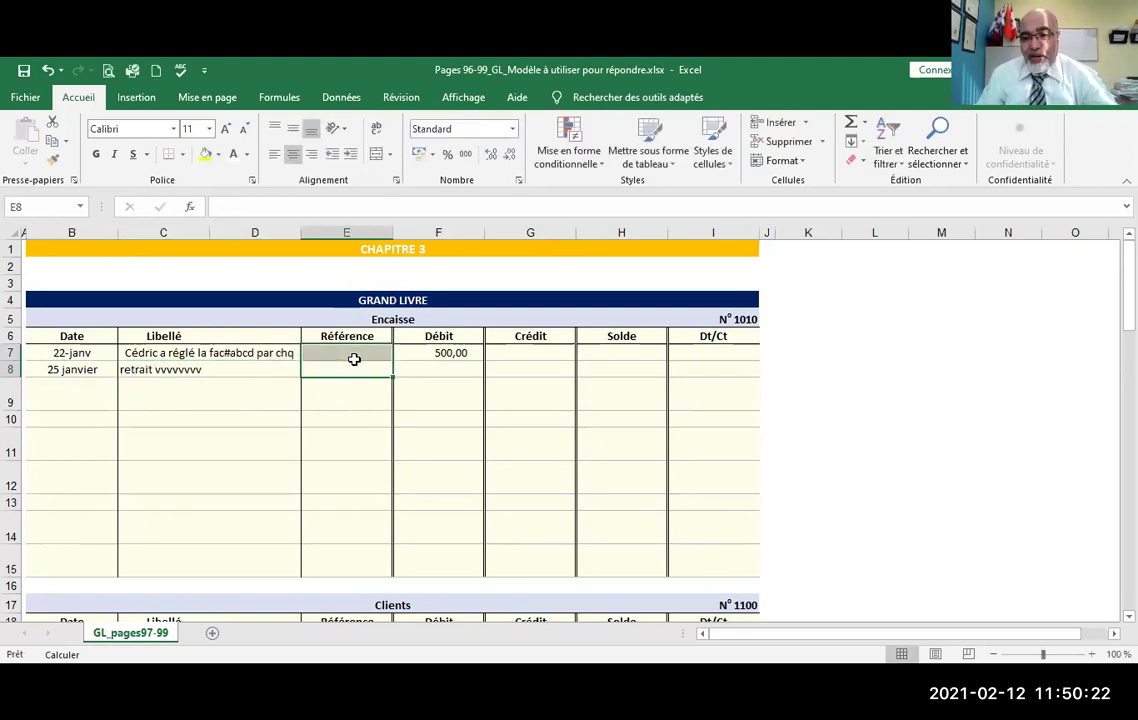
Step: Put 500 in the Crédit cell G8 of the 25 janvier withdrawal line
left_click(427, 374)
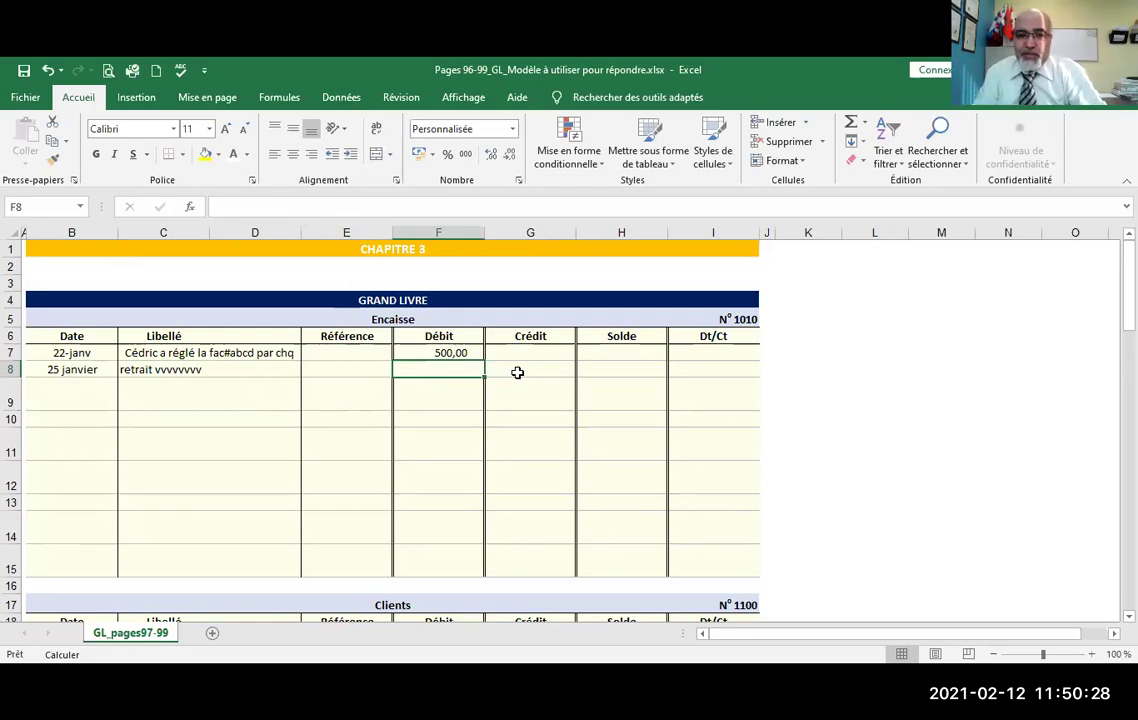
left_click(517, 369)
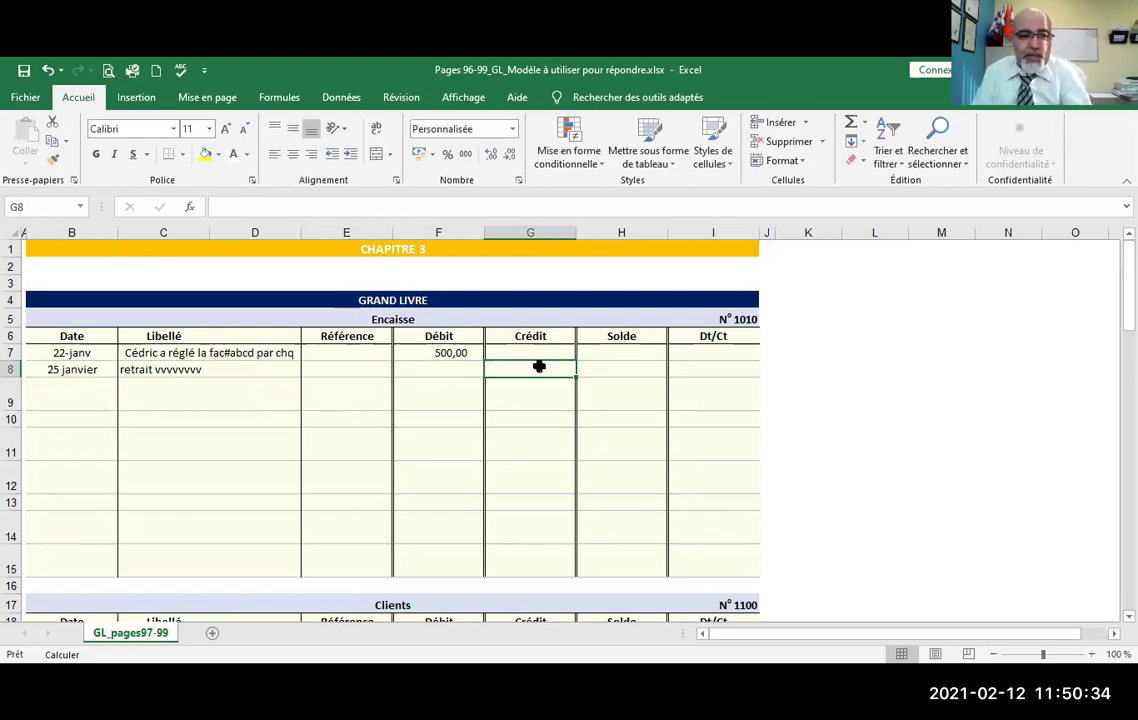
type("5")
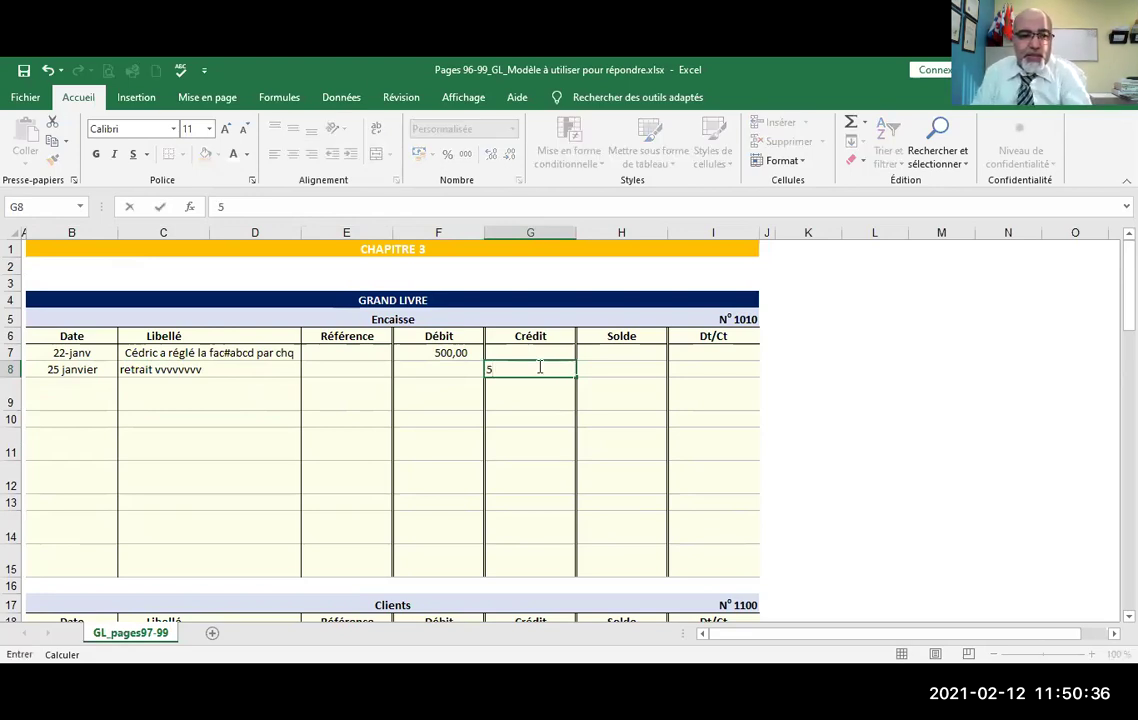
key("BackSpace")
type("500")
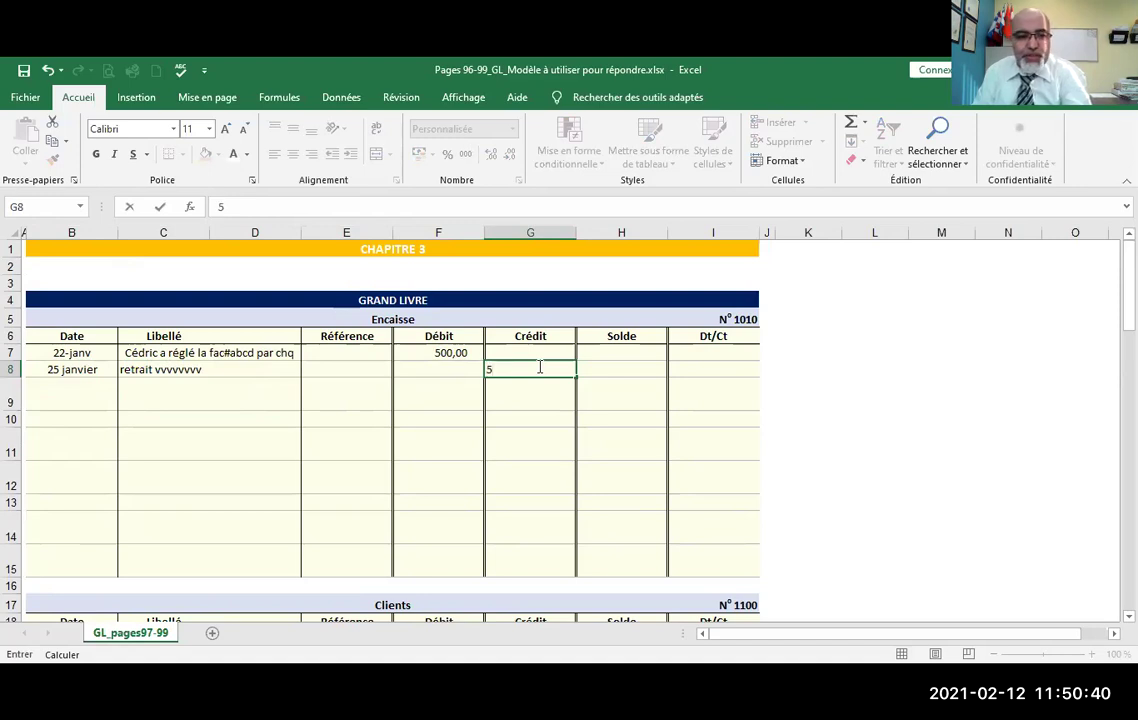
left_click(543, 420)
type("0")
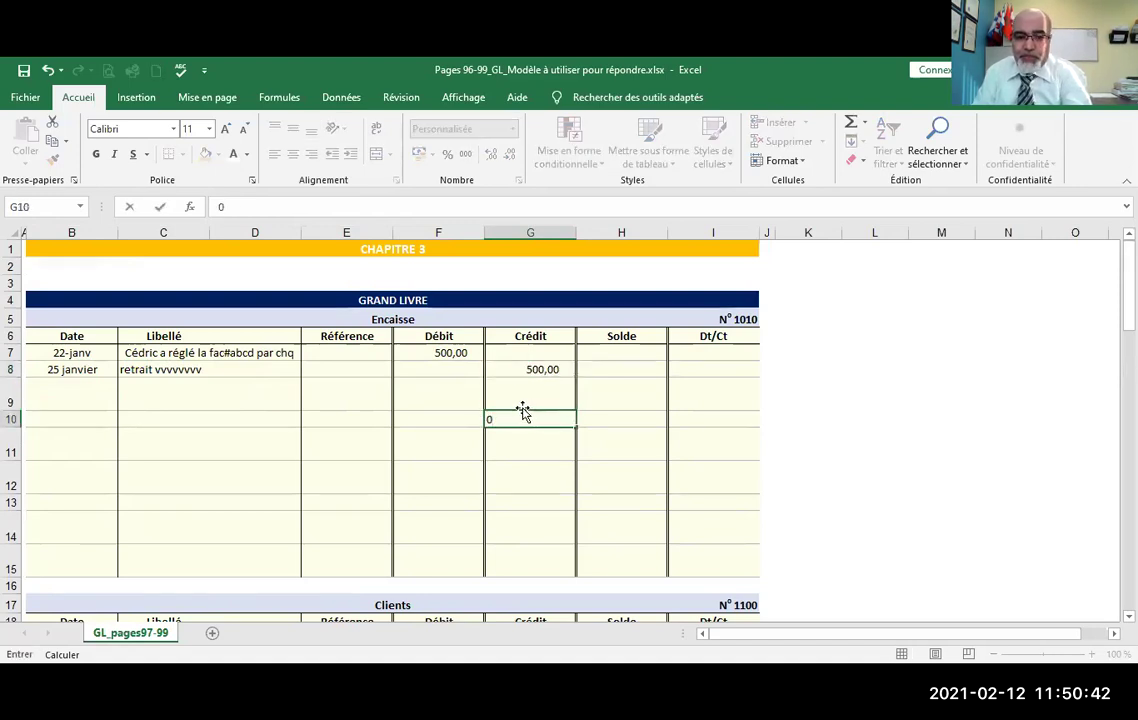
key("BackSpace")
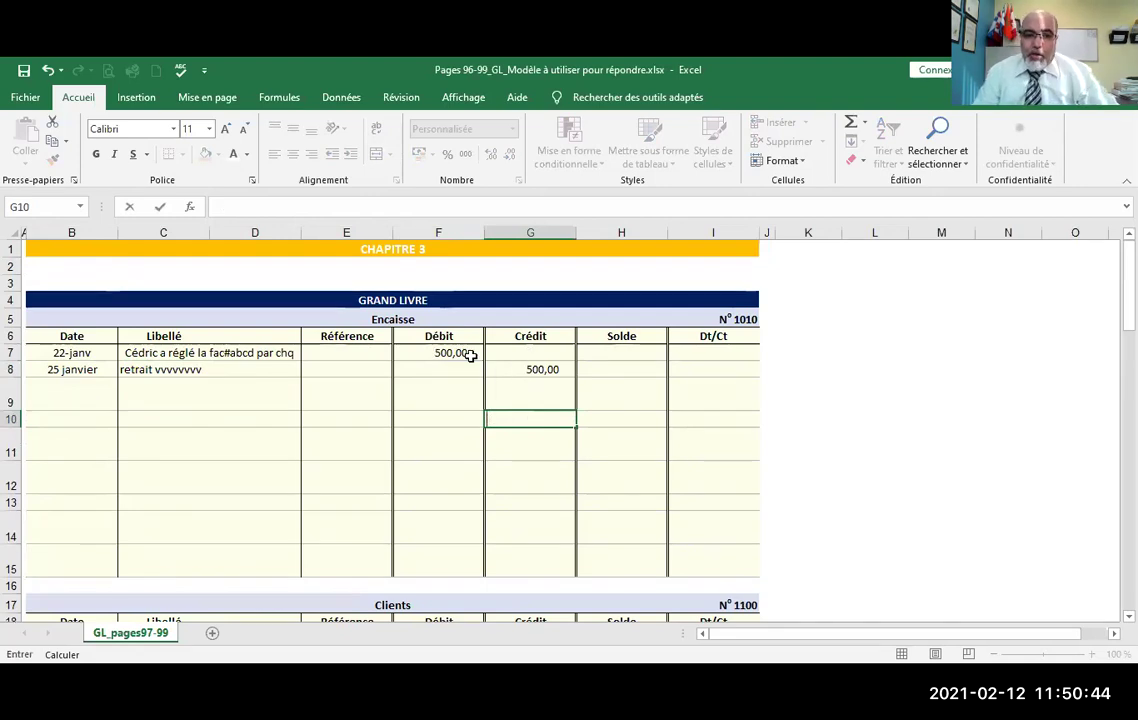
Step: Enter the formula =F7-G7 in Dt/Ct cell I7 of the 22-janv Encaisse line
left_click(445, 352)
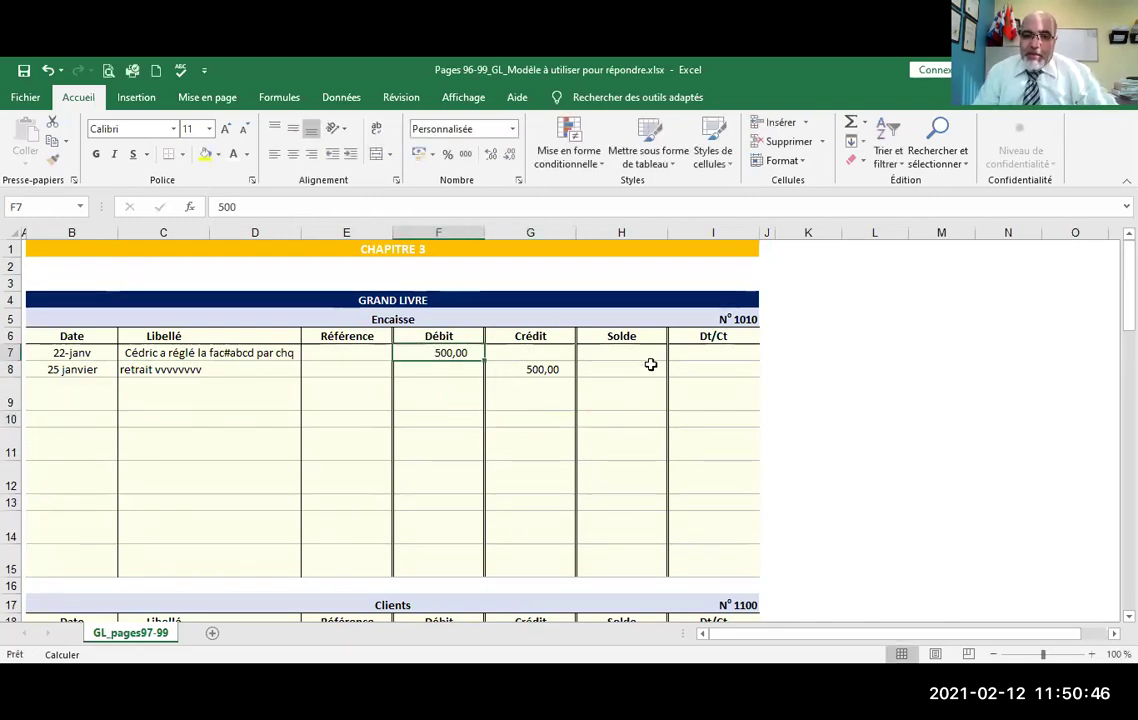
left_click(684, 352)
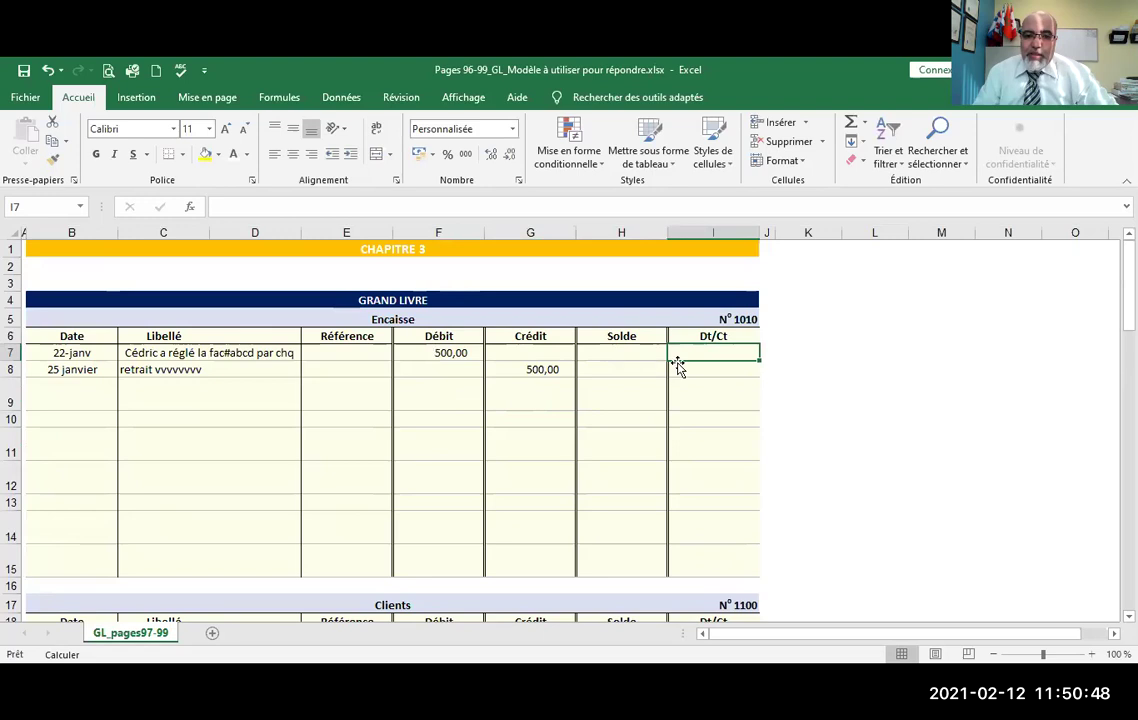
type("5")
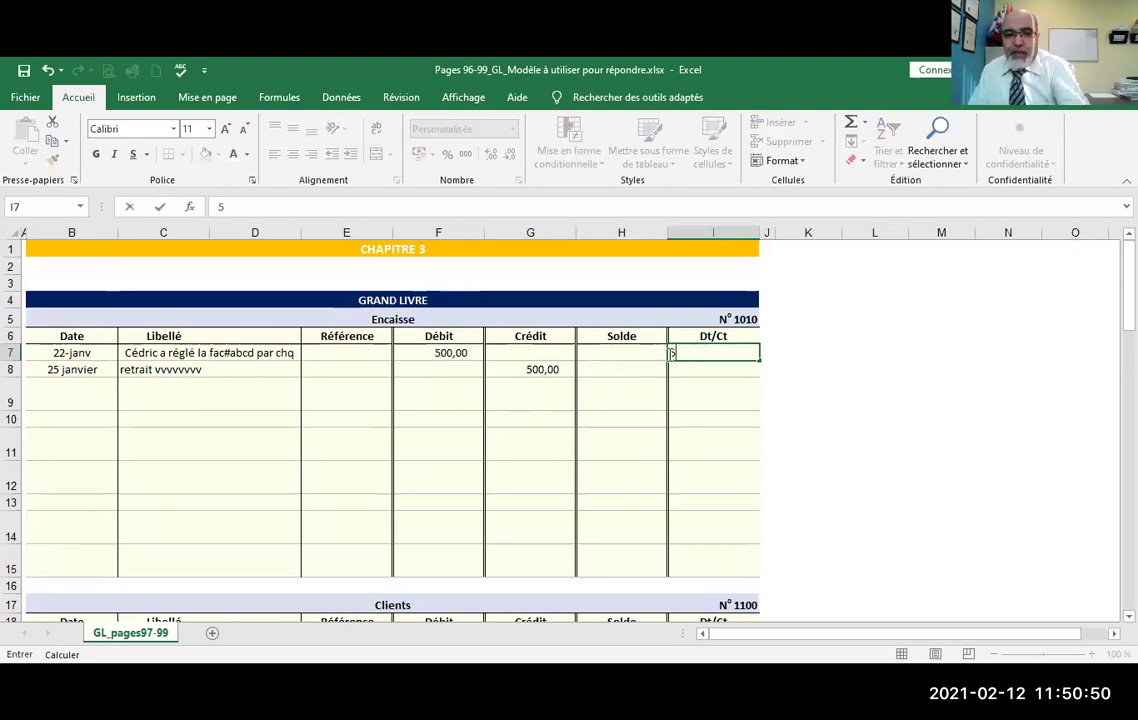
key("BackSpace")
type("=")
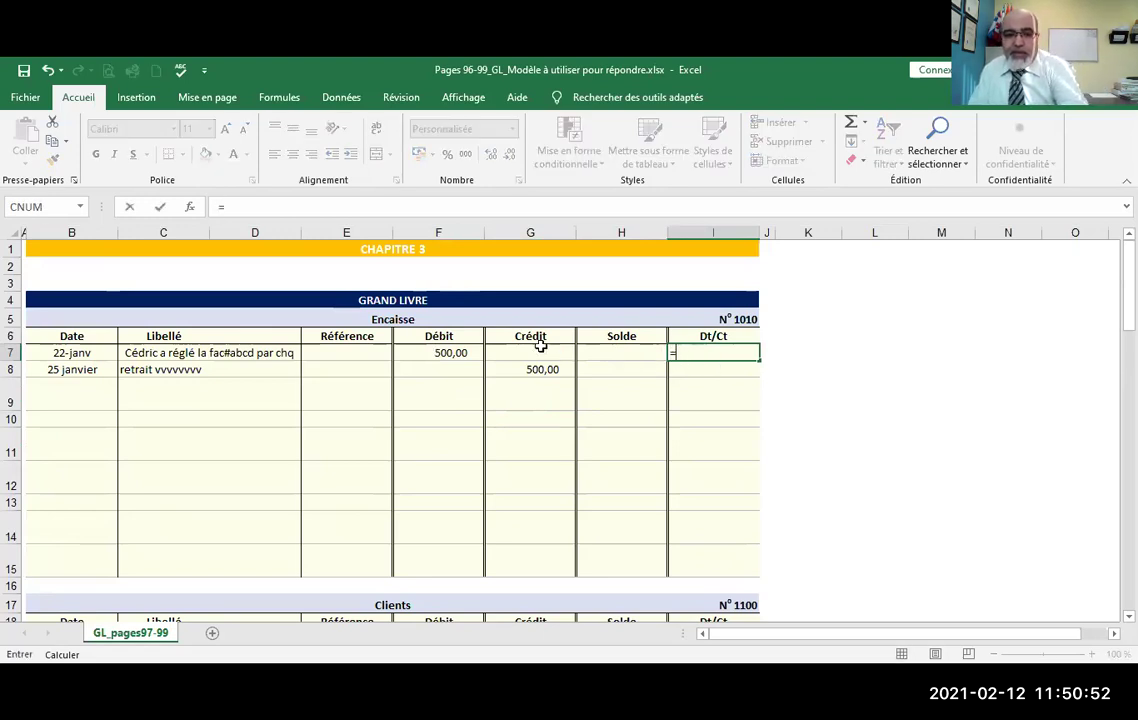
left_click(450, 352)
type("-")
left_click(525, 351)
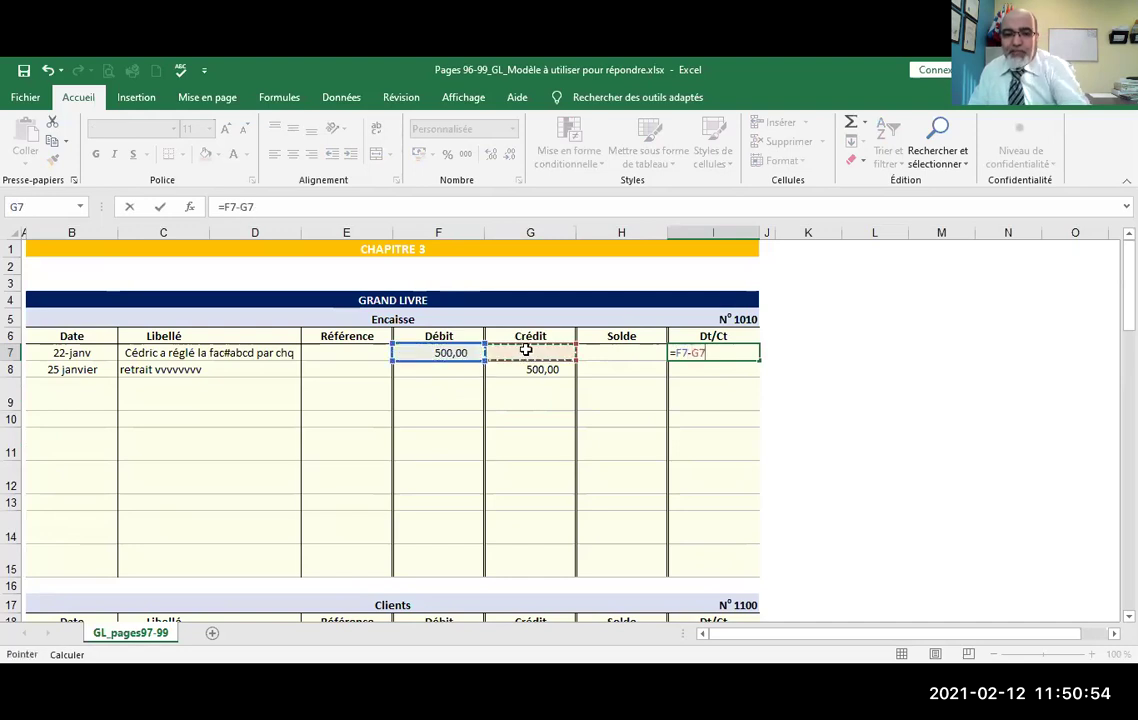
key("Return")
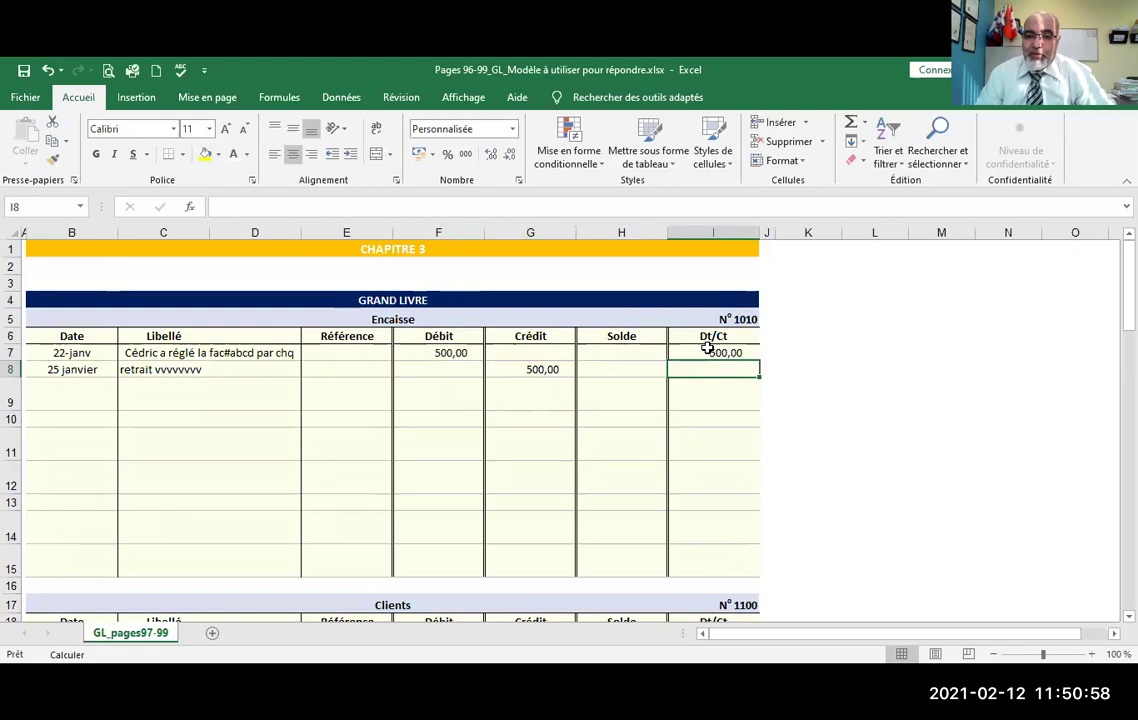
left_click(700, 353)
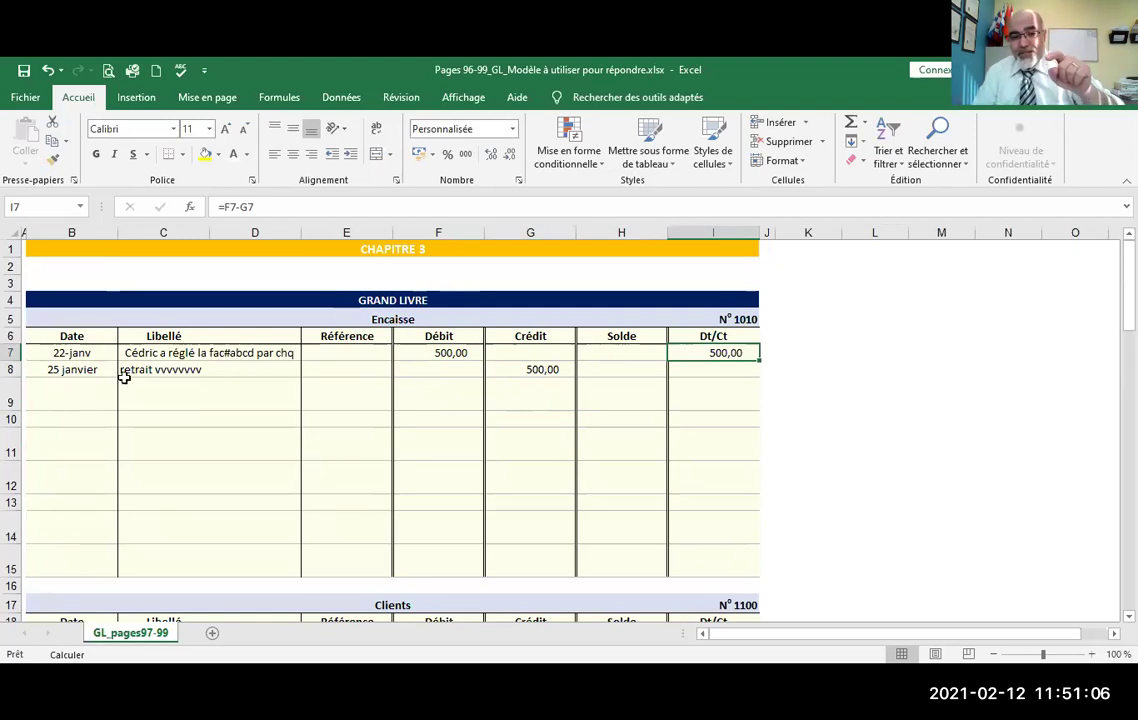
Step: In account 3300 row 58, enter date 25, description aaaaaaa, reference bbb and a 750 debit
scroll(122, 374, "down", 3)
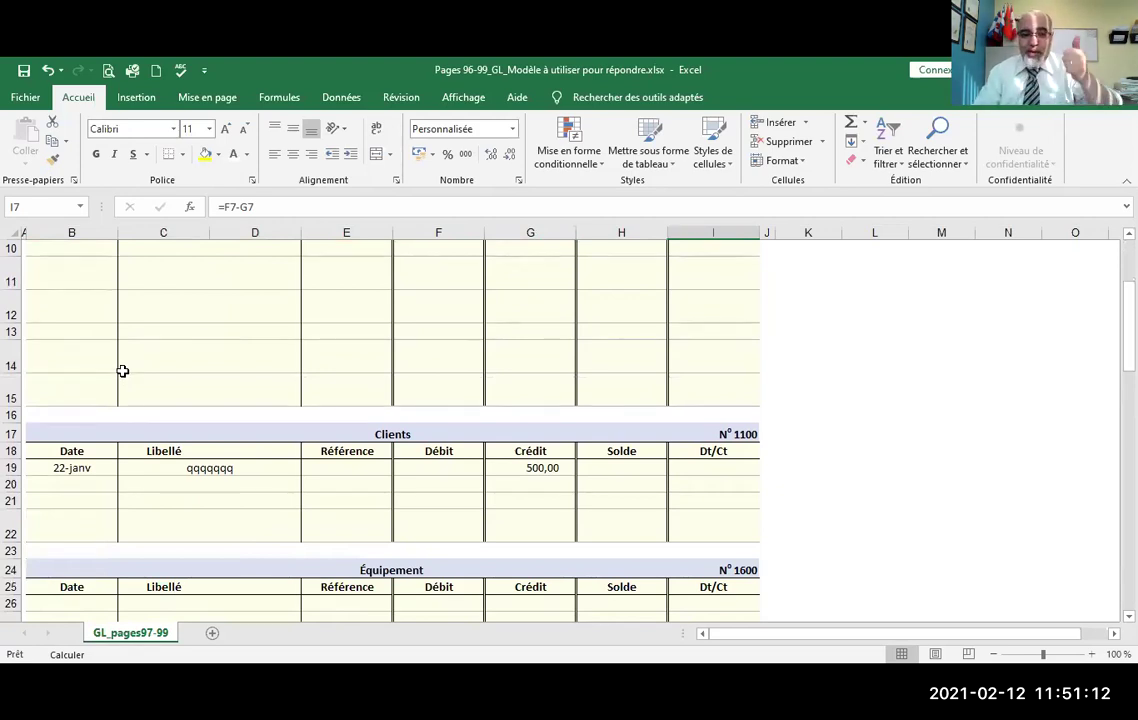
scroll(122, 371, "down", 4)
scroll(120, 371, "down", 10)
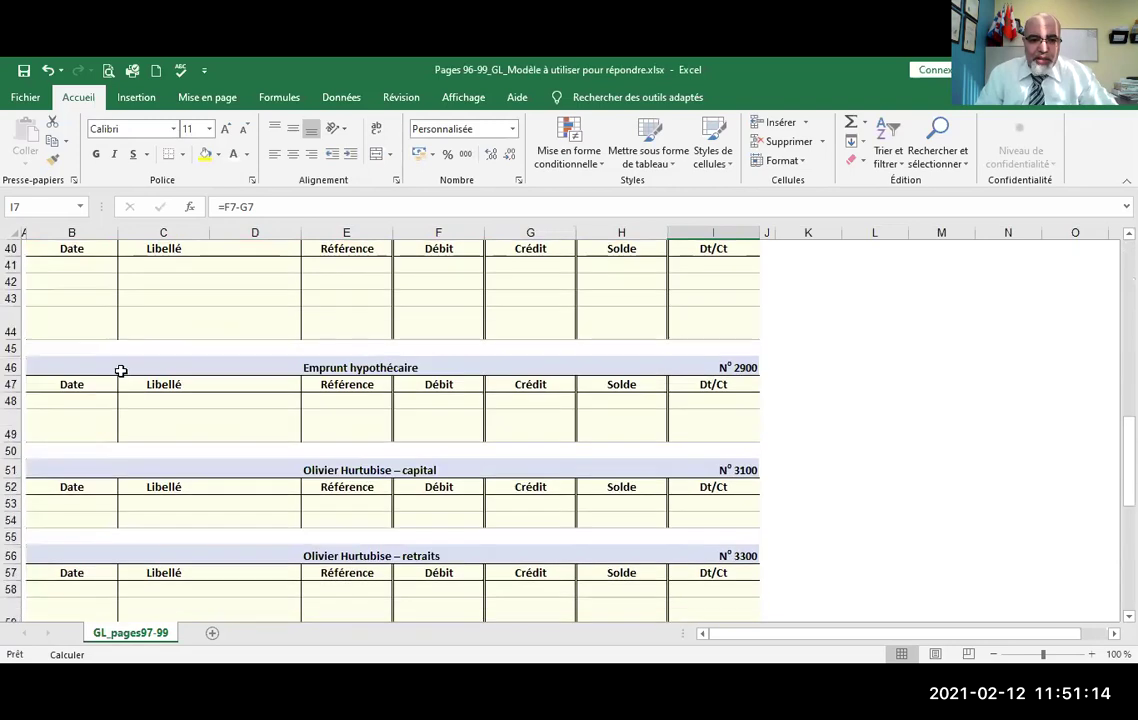
scroll(305, 330, "down", 2)
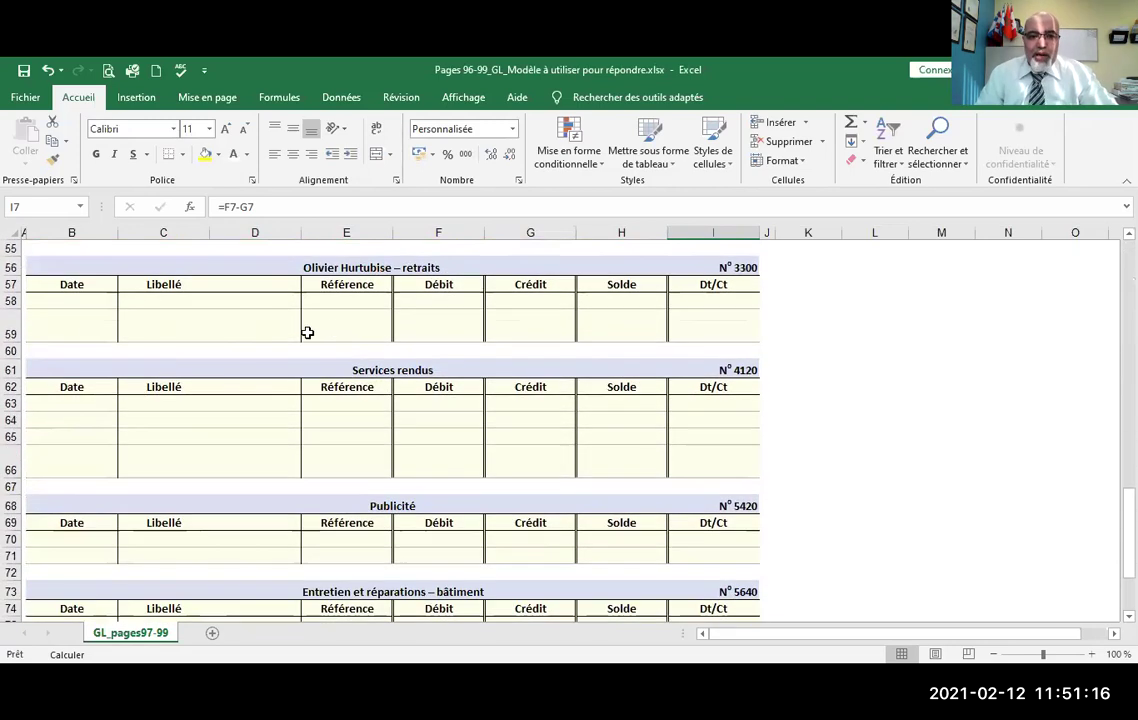
scroll(338, 323, "up", 2)
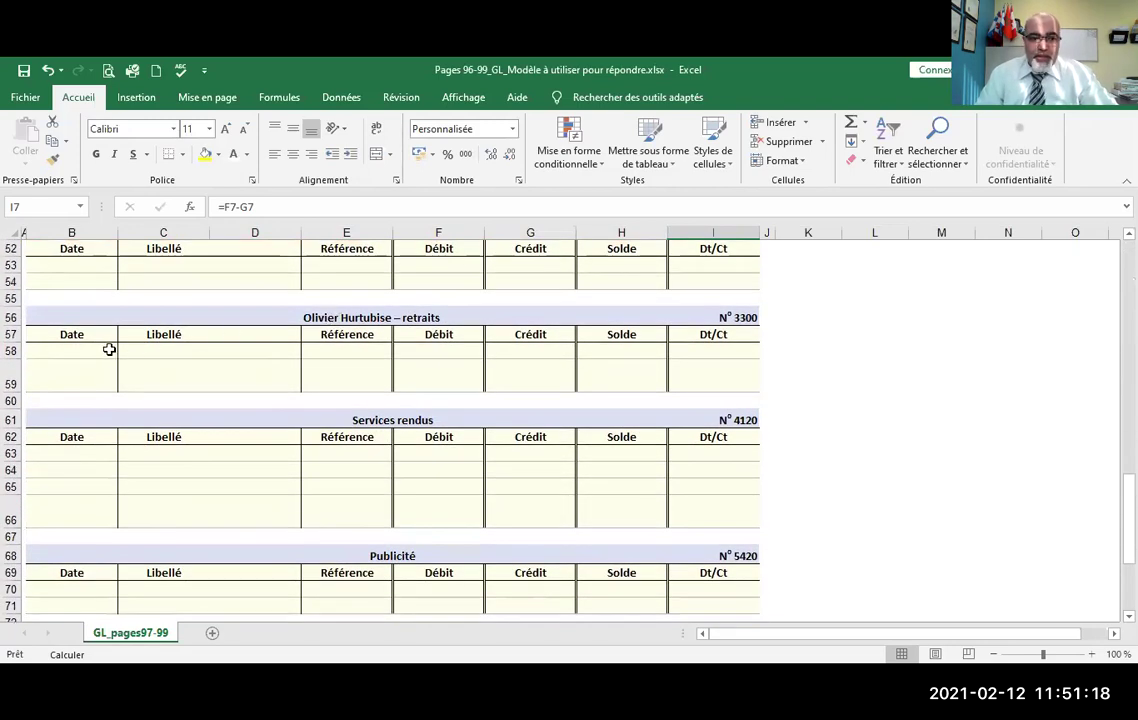
left_click(89, 350)
type("25")
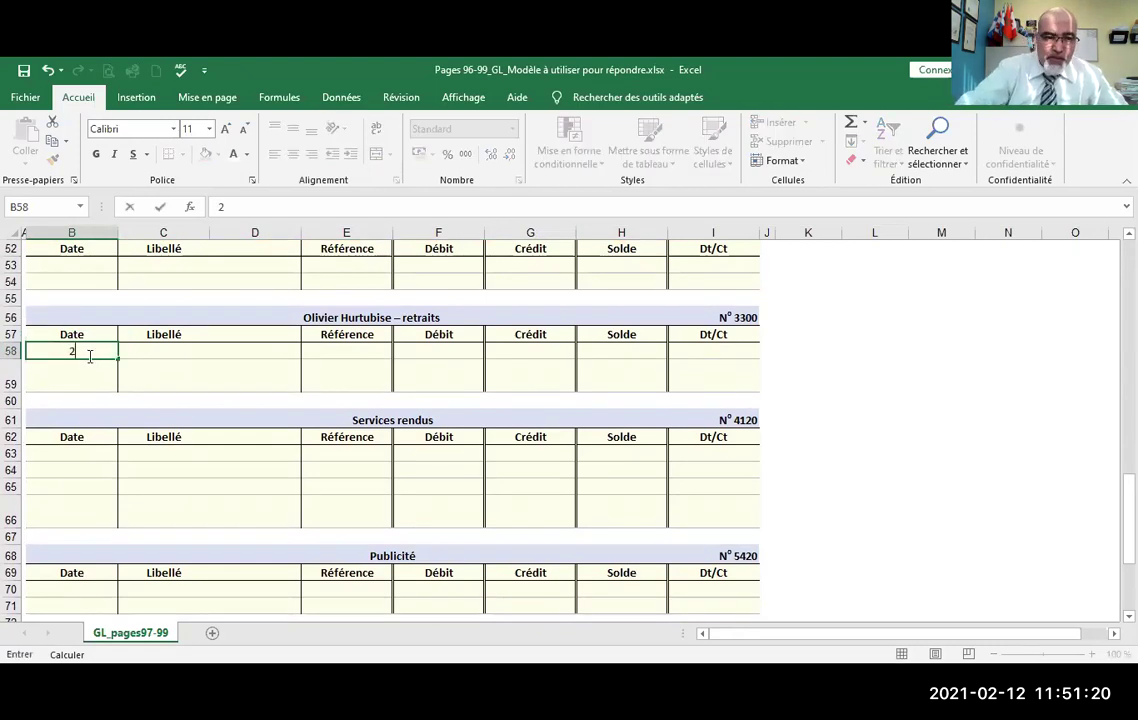
left_click(185, 349)
type("aaaaaaa")
left_click(340, 352)
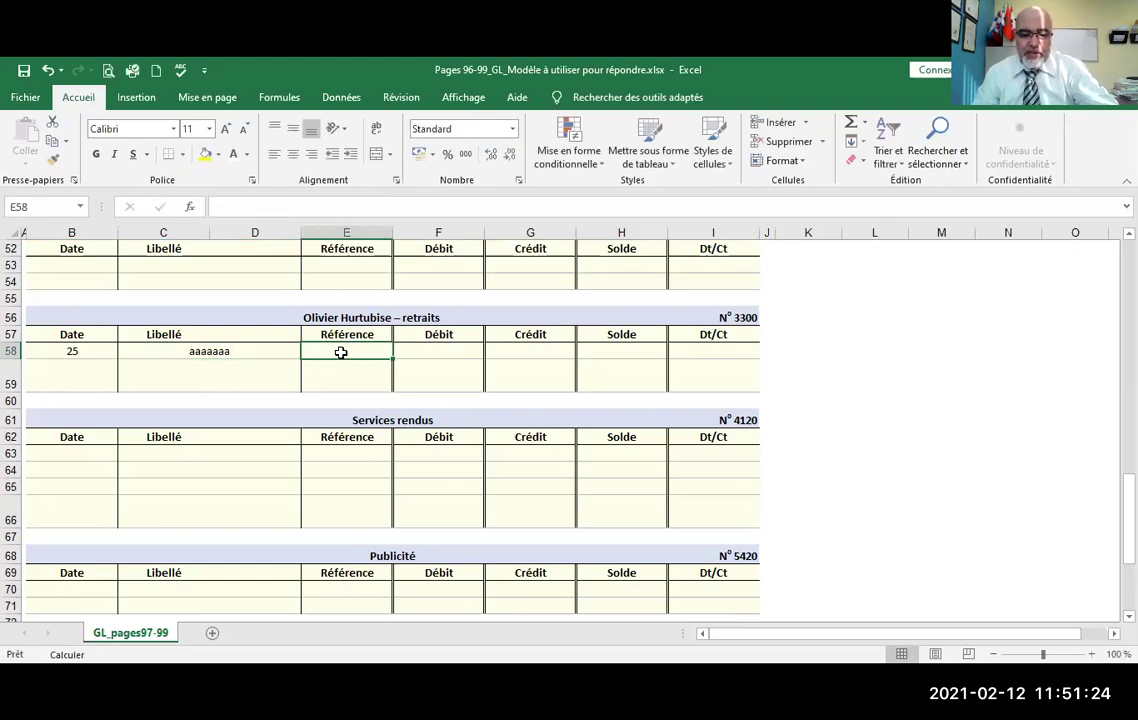
type("bbbbb")
left_click(422, 351)
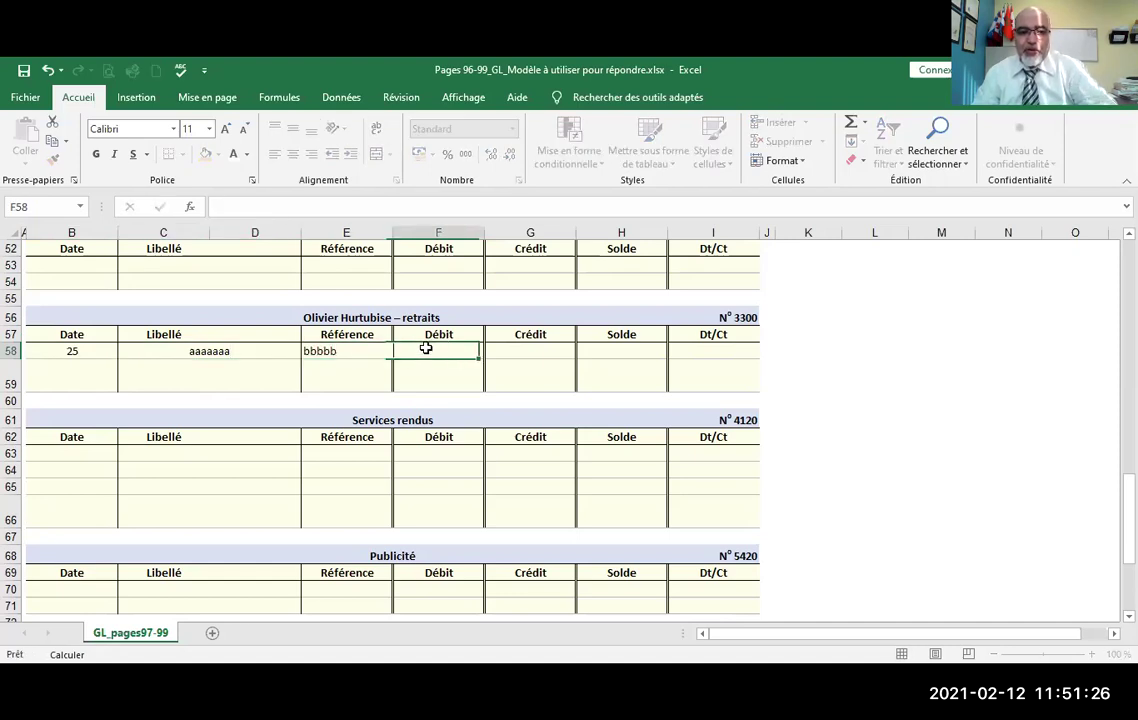
type("5")
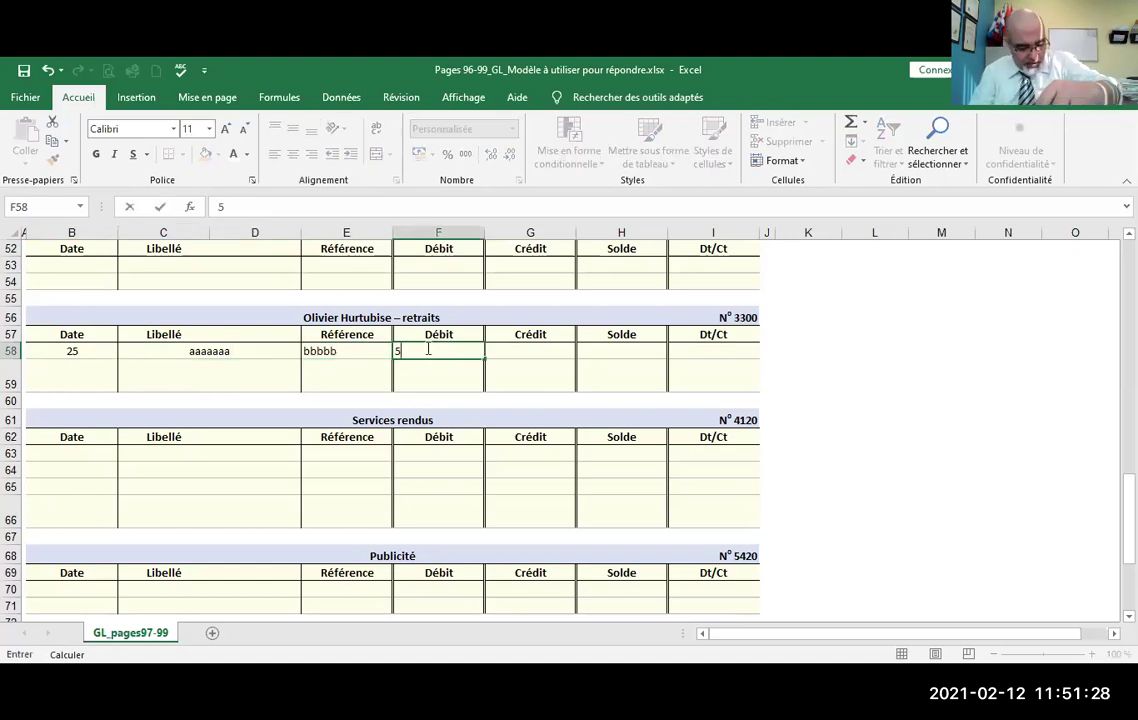
key("BackSpace")
type("750")
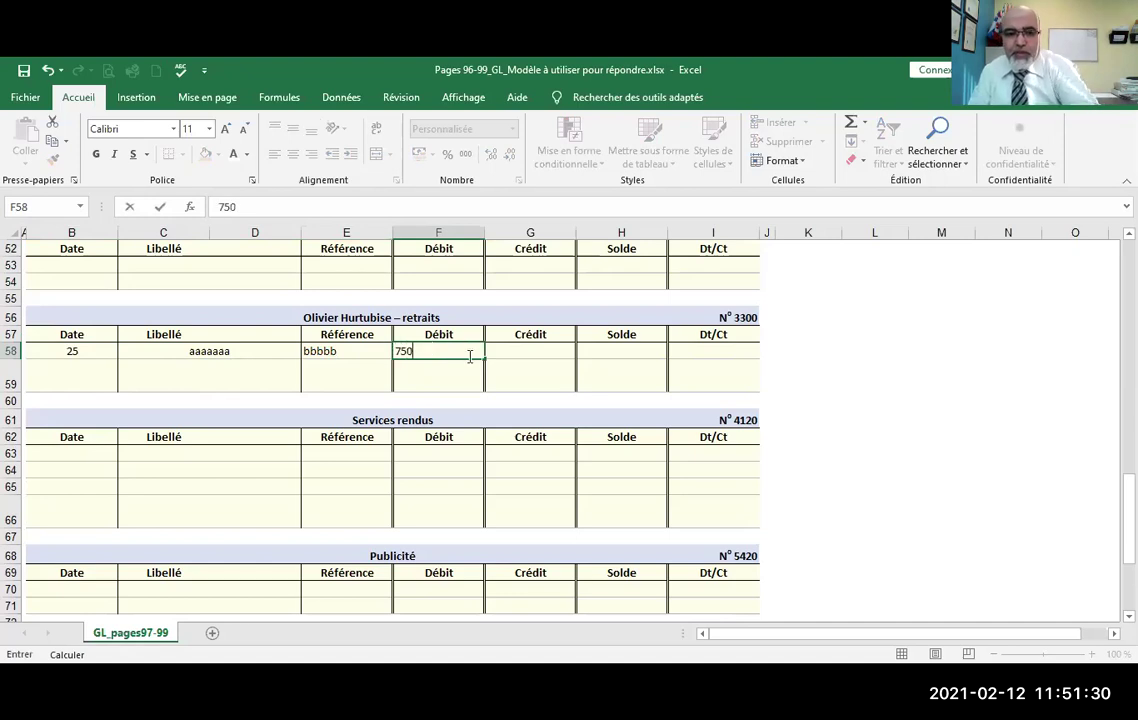
Step: Change the Encaisse 25 janvier credit in G8 to 750
scroll(467, 356, "up", 15)
scroll(469, 356, "up", 1)
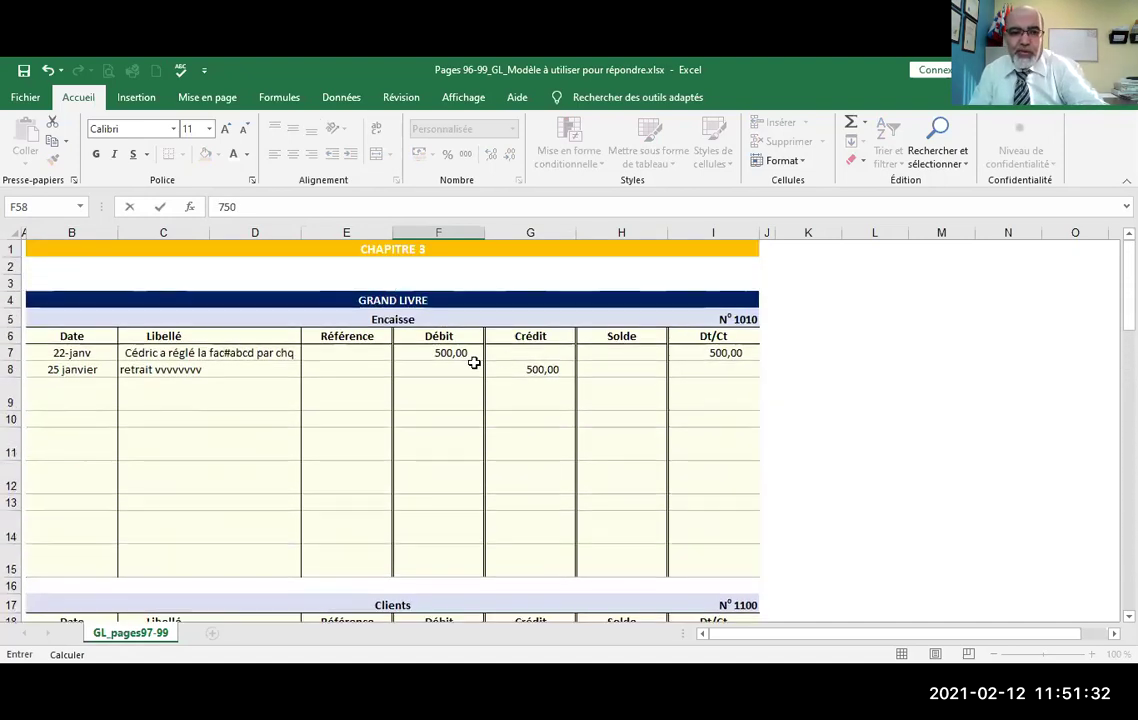
left_click(511, 366)
type("750")
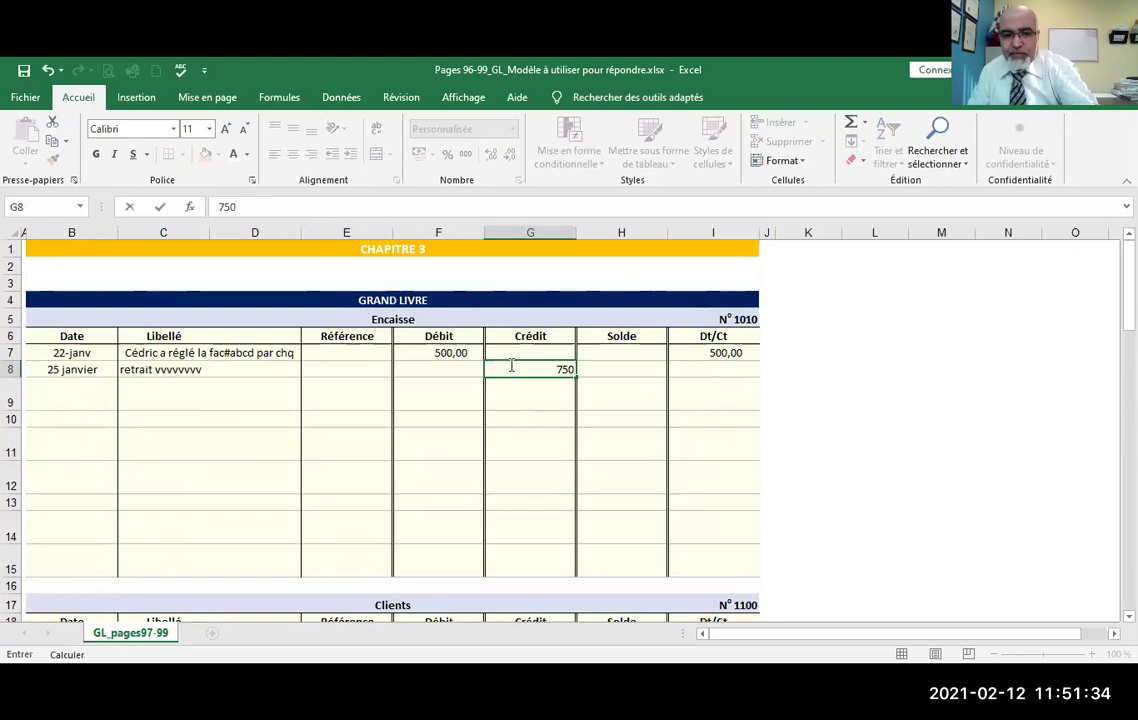
key("Return")
scroll(447, 394, "down", 6)
scroll(447, 394, "down", 4)
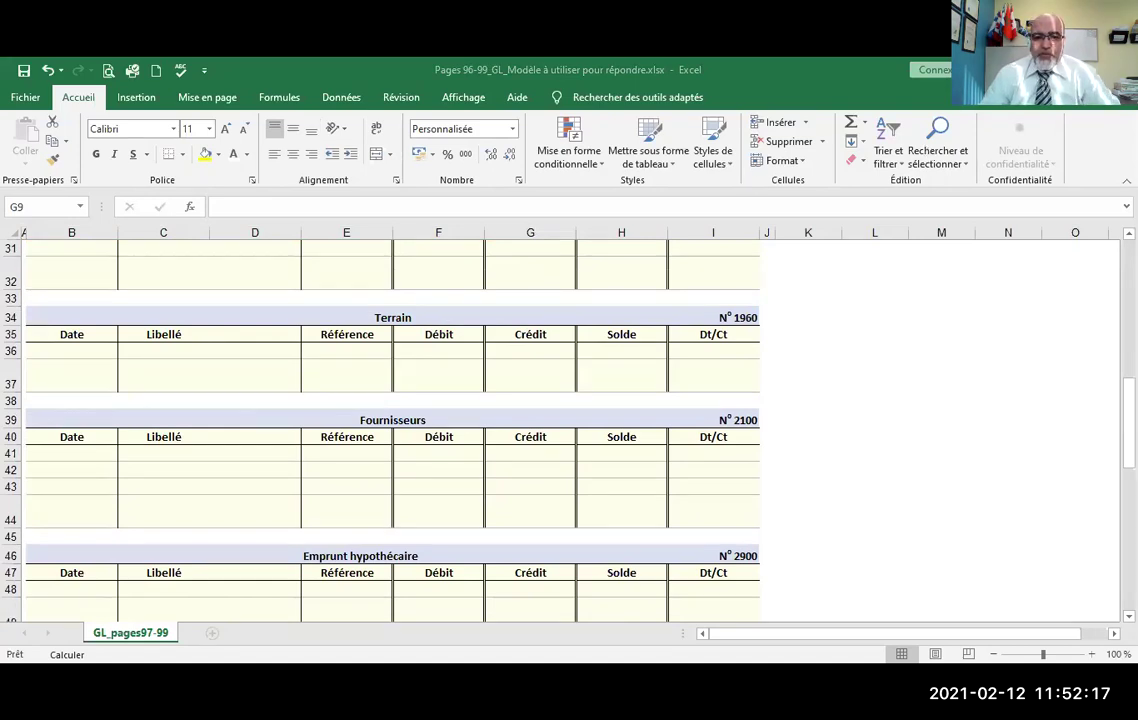
Step: Return to the chapter 3 slideshow and advance four slides to the trial balance slide (totals 417 320,33 $)
key("alt+Tab")
key("Right")
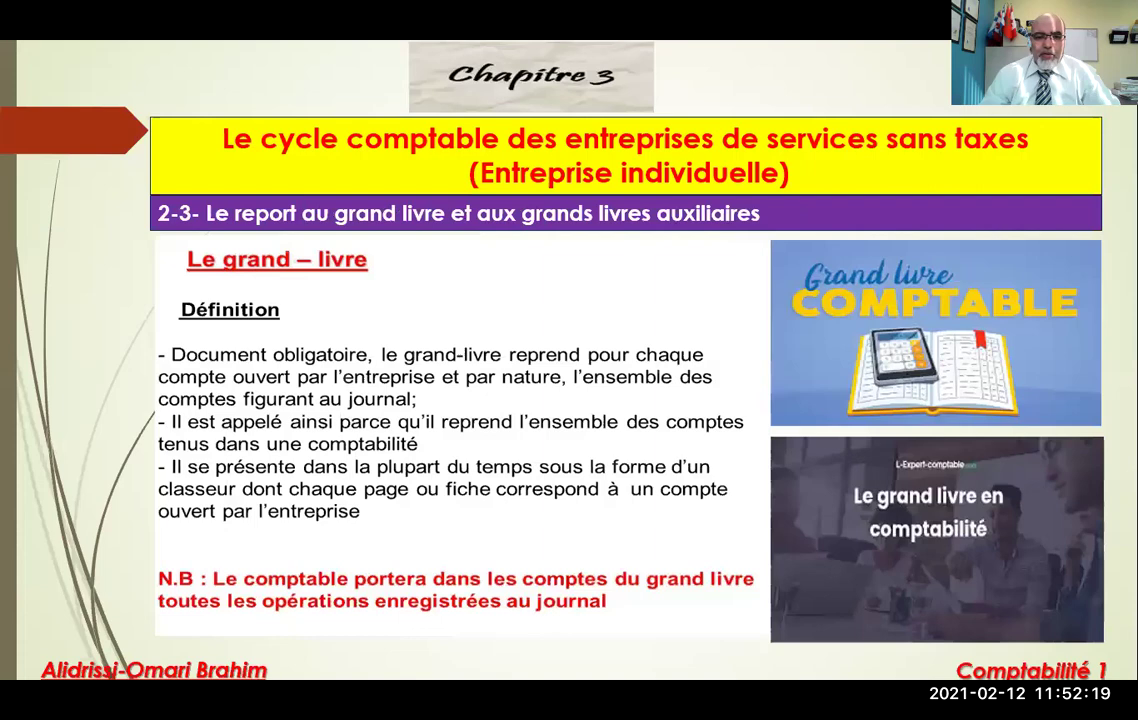
key("Right")
key("Right")
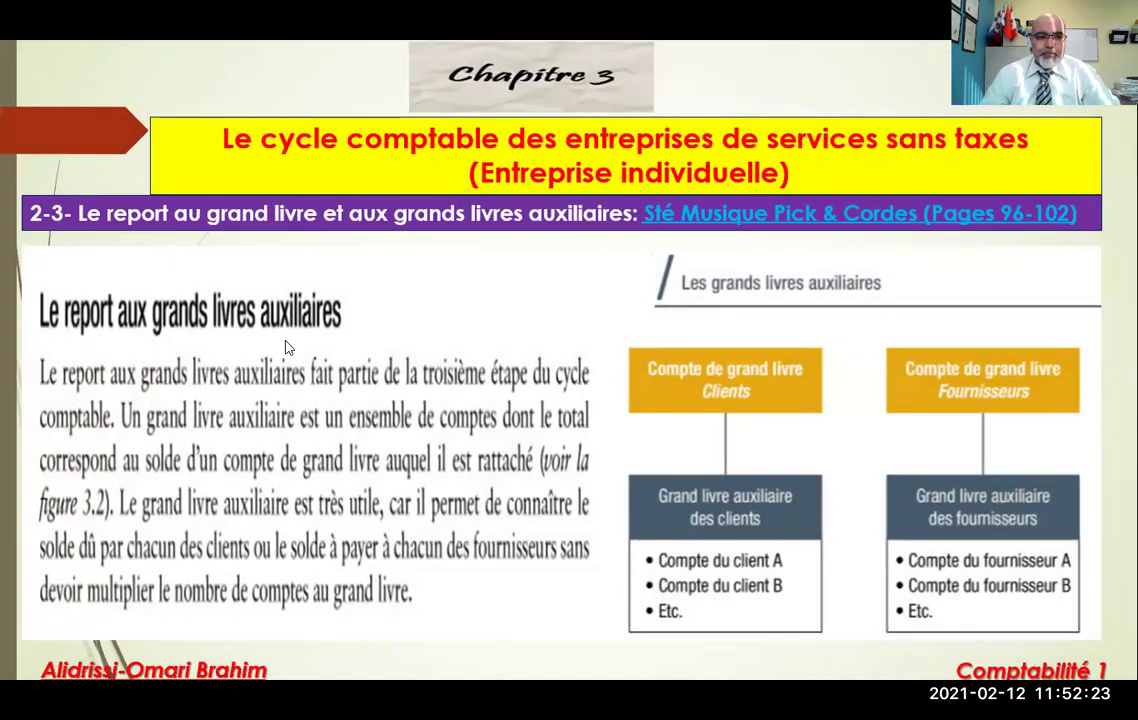
key("Right")
key("Right")
key("Right")
key("Right")
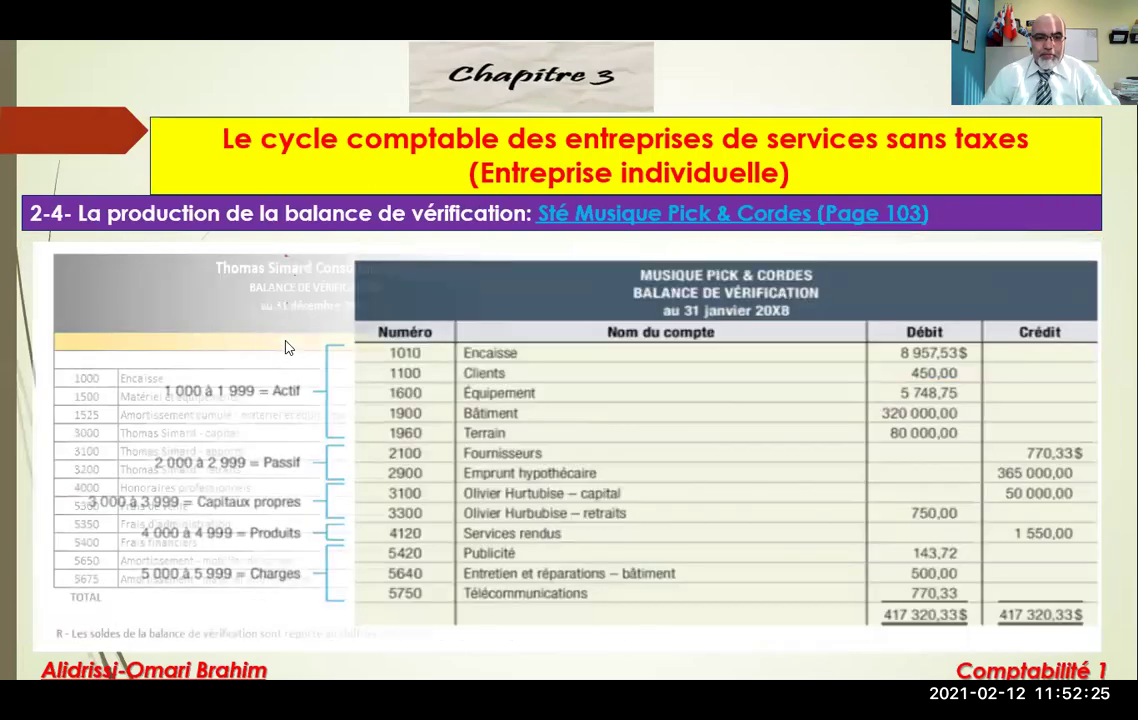
key("Right")
key("Right")
key("Right")
key("Right")
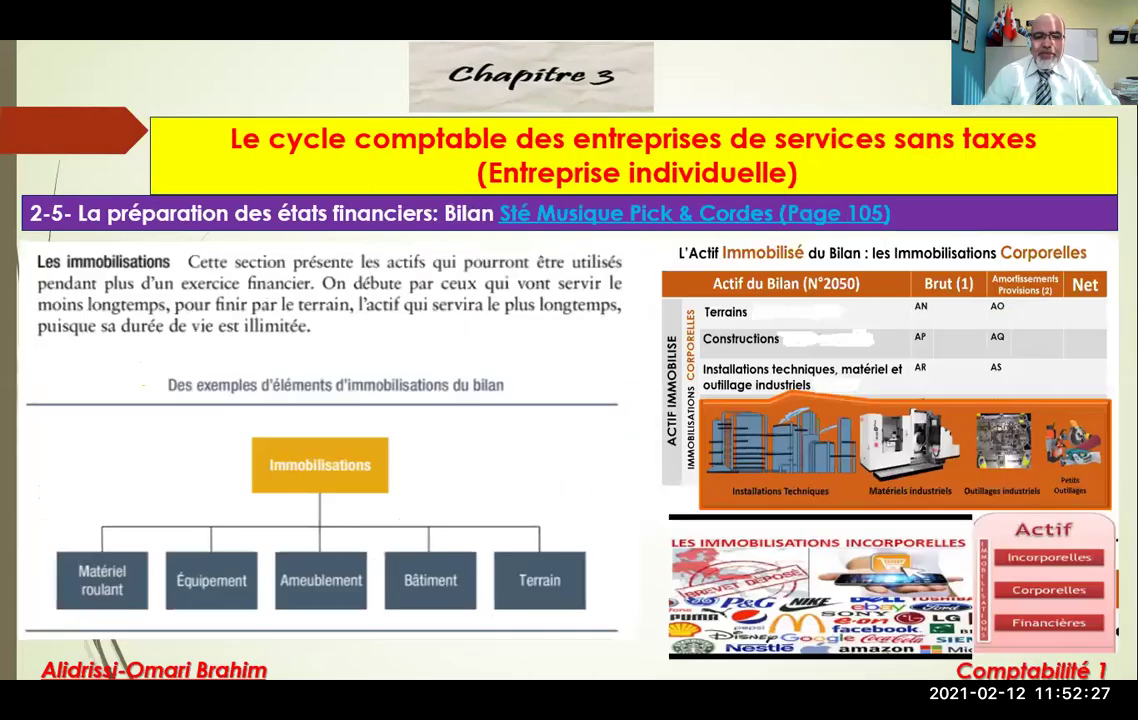